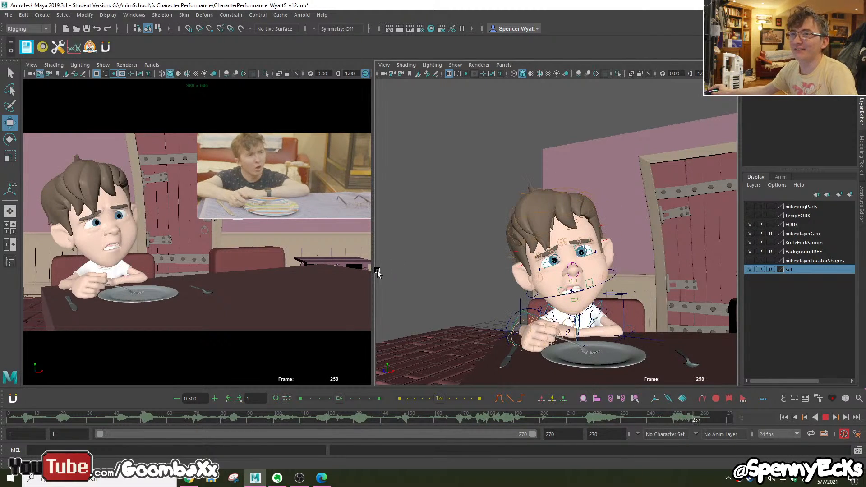
# Widen the shot-camera viewport, reframe the perspective view around the seated boy, and stop playback
pyautogui.moveTo(379, 273); pyautogui.dragTo(409, 273)
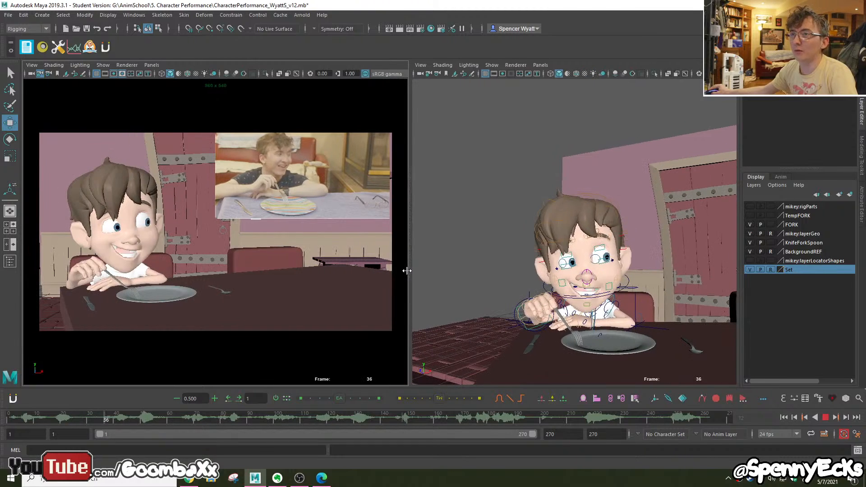
pyautogui.keyDown('alt'); pyautogui.moveTo(545, 225); pyautogui.dragTo(572, 246); pyautogui.keyUp('alt')
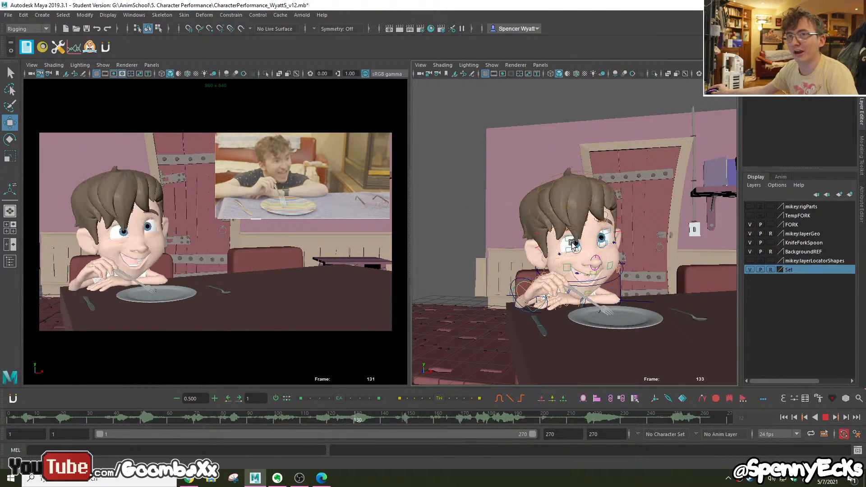
pyautogui.click(826, 417)
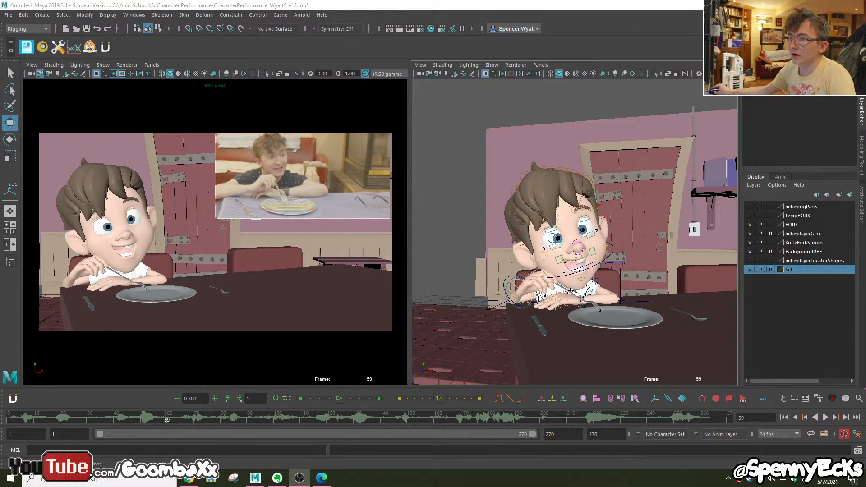
# Raise Maya's application volume in the Windows volume mixer and move the mixer window out of the way
pyautogui.rightClick(773, 480)
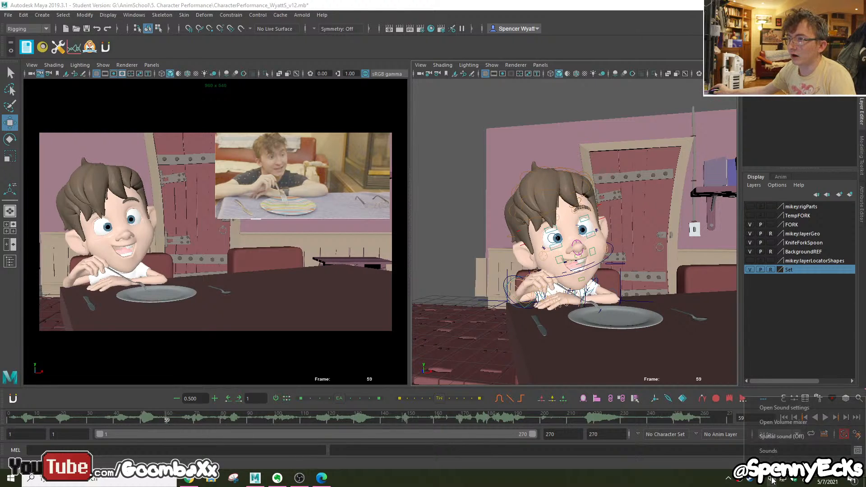
pyautogui.click(797, 422)
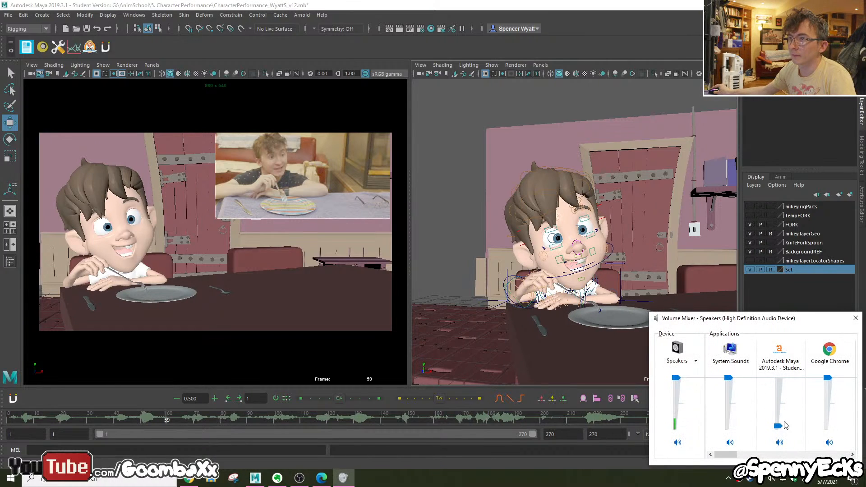
pyautogui.moveTo(780, 429); pyautogui.dragTo(782, 397)
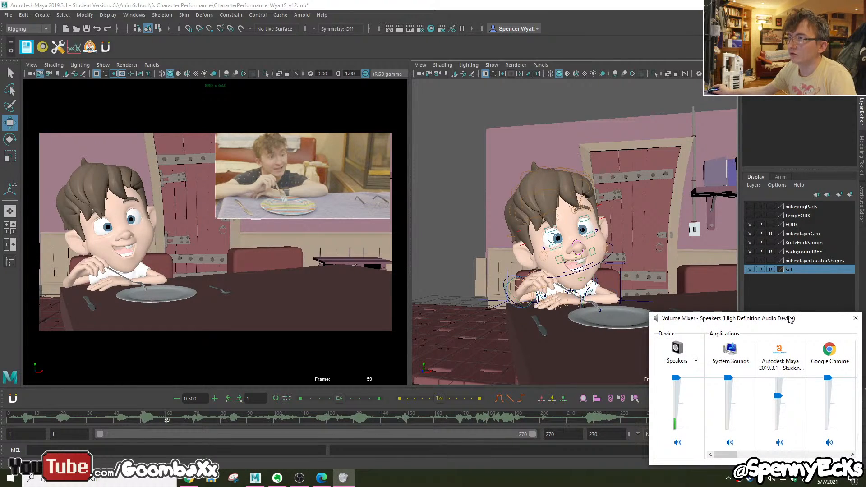
pyautogui.moveTo(790, 315); pyautogui.dragTo(865, 316)
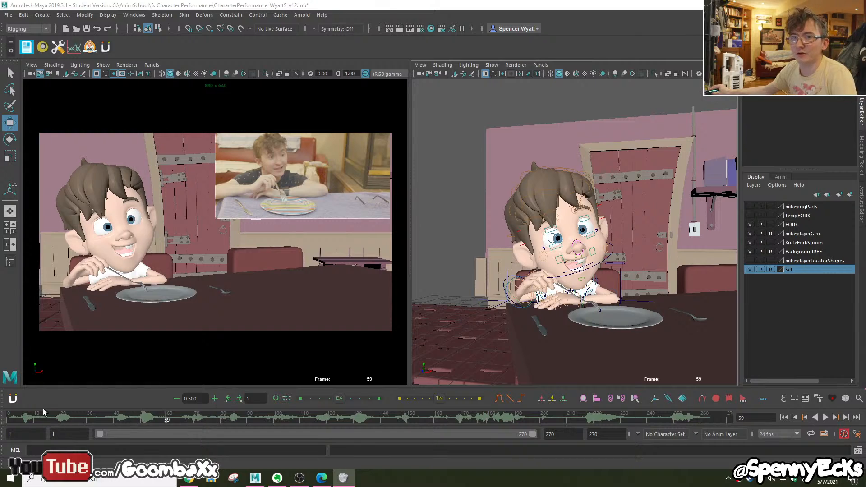
# Play the shot from frame 1 to near its end and compare the boy's acting with the reference footage
pyautogui.click(7, 419)
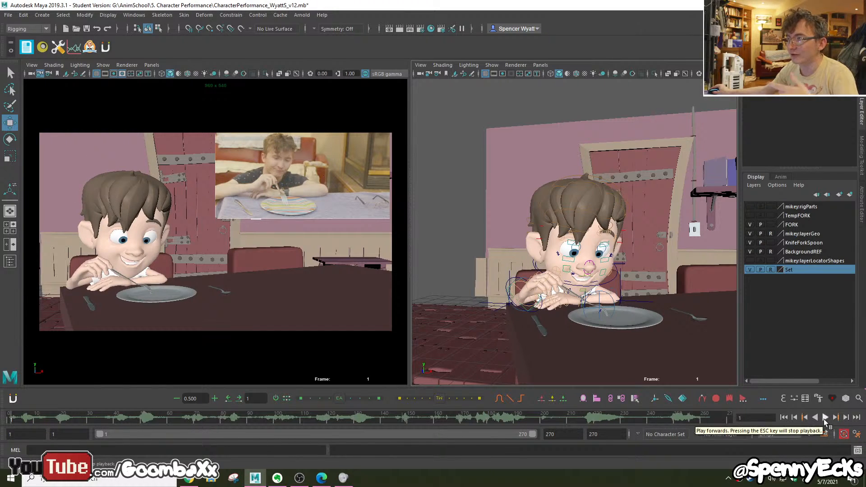
pyautogui.click(825, 418)
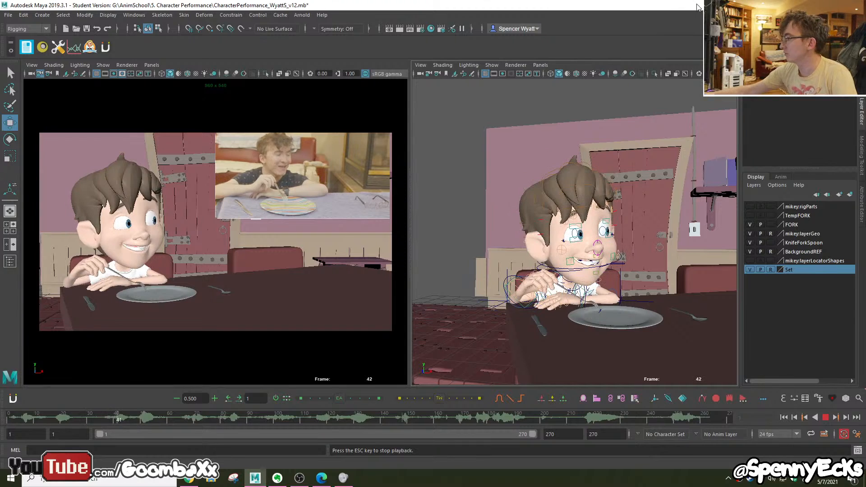
pyautogui.click(825, 418)
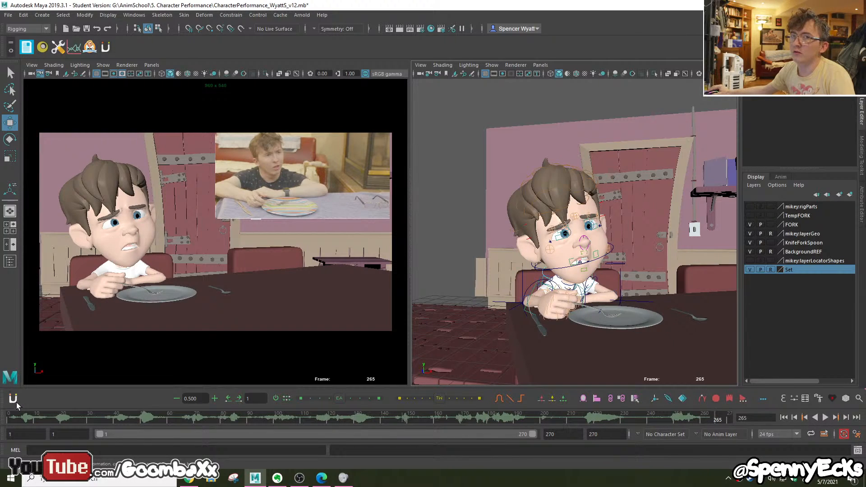
# Return to frame 1, replay the opening and scrub between frames 1 and 30 to examine the first poses
pyautogui.click(13, 419)
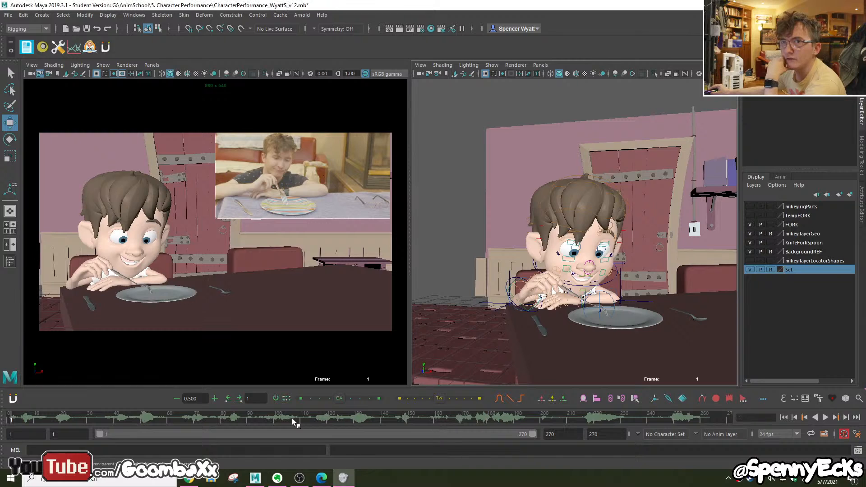
pyautogui.hotkey('alt', 'v')
pyautogui.moveTo(67, 424); pyautogui.dragTo(89, 425)
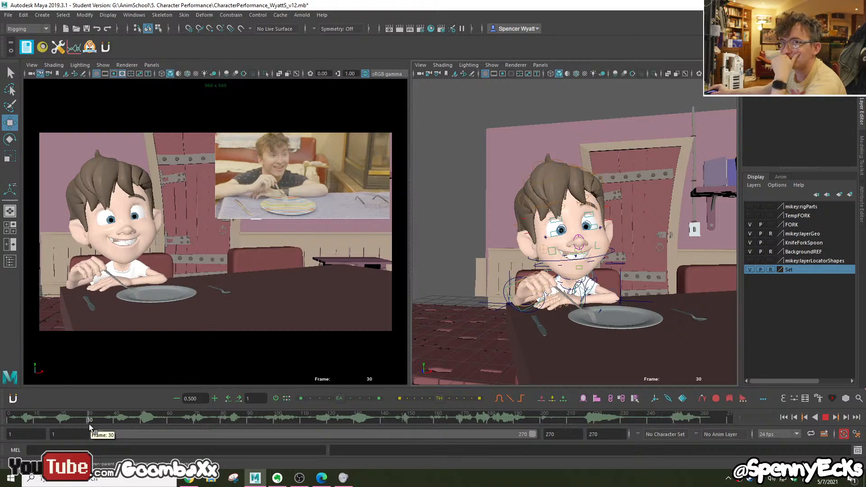
pyautogui.moveTo(89, 424); pyautogui.dragTo(3, 423)
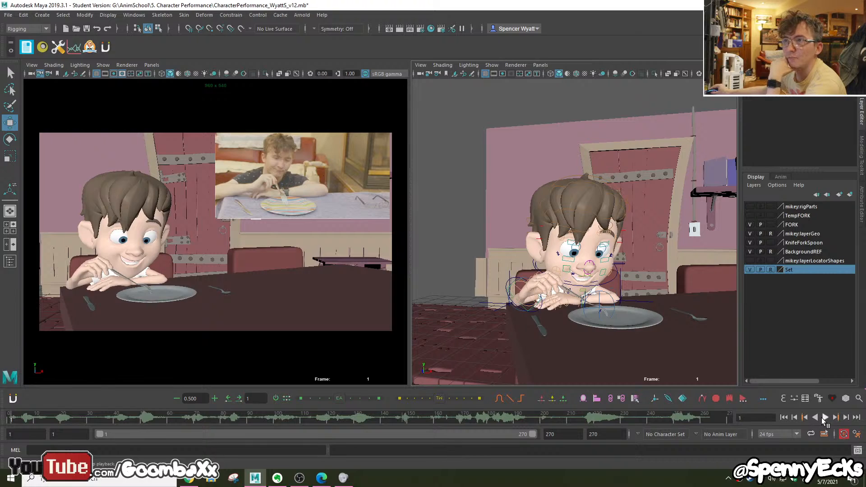
# Play the animation from frame 1 in sections and scrub to frame 205 to review the later acting
pyautogui.click(823, 418)
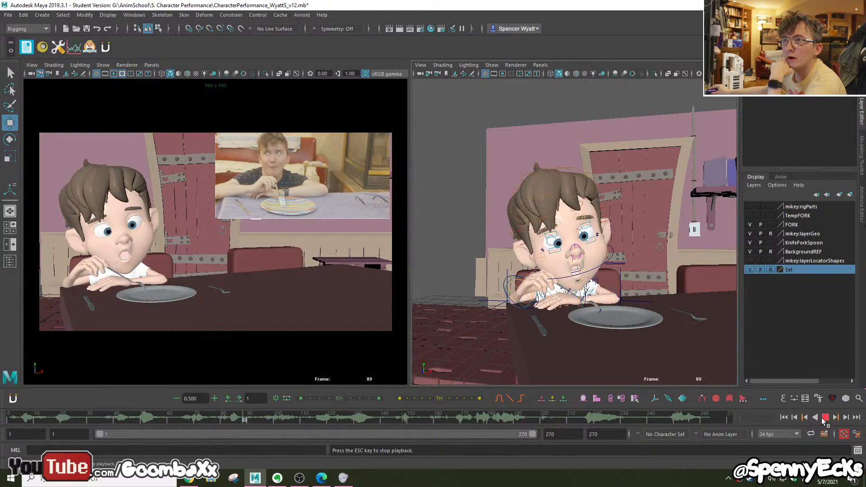
pyautogui.press('Escape')
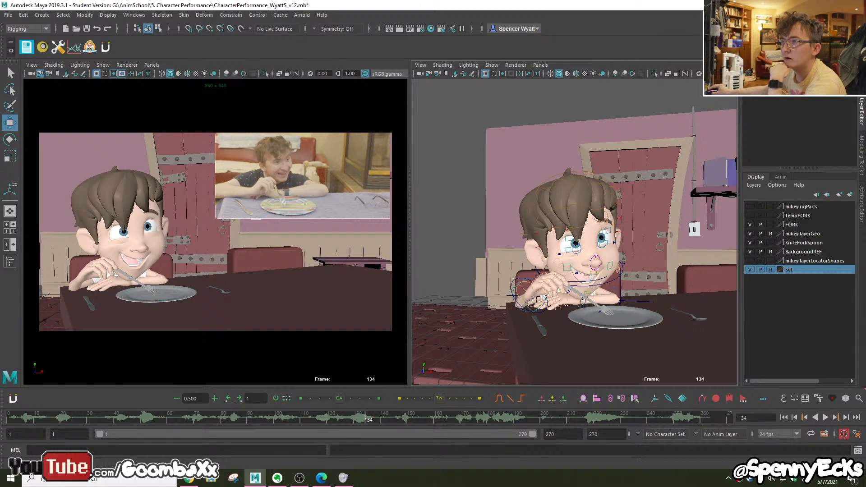
pyautogui.click(827, 419)
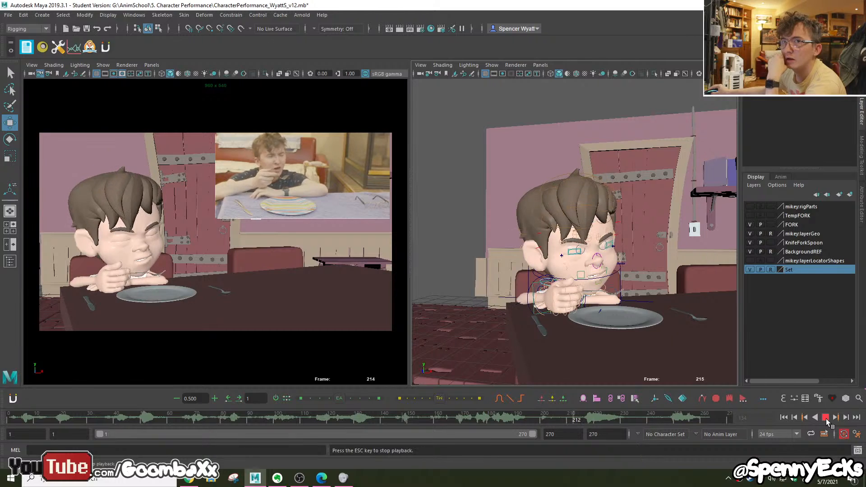
pyautogui.click(826, 419)
pyautogui.moveTo(299, 419); pyautogui.dragTo(555, 413)
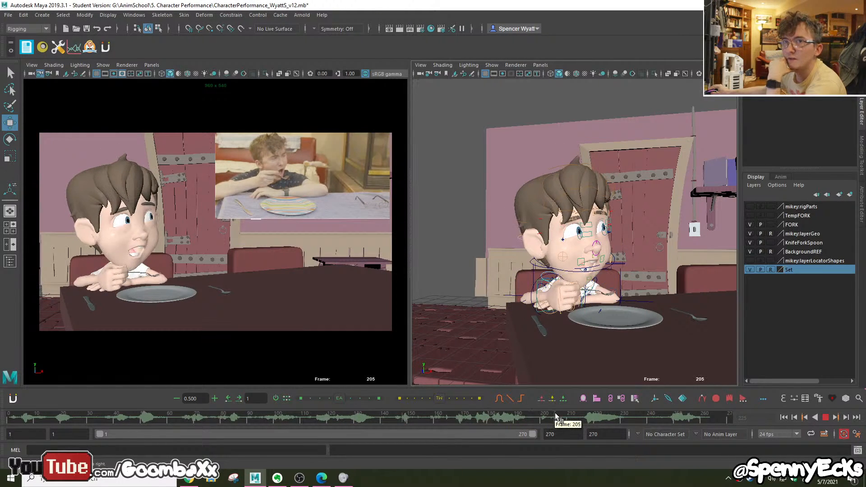
# Save the scene as a new Maya Binary version, changing the file name's version suffix to v13
pyautogui.click(10, 14)
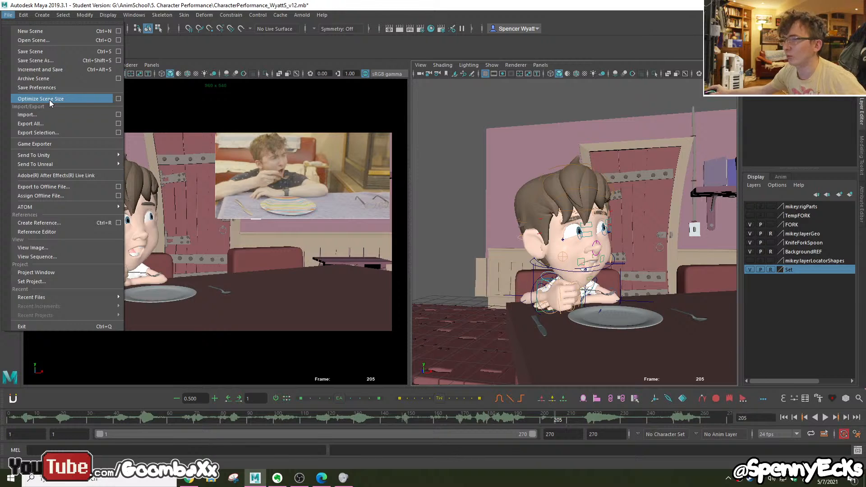
pyautogui.click(48, 61)
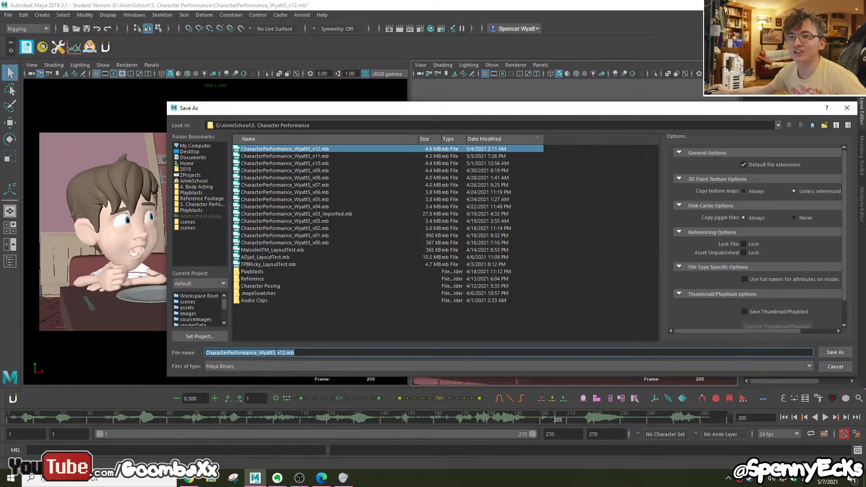
pyautogui.click(286, 352)
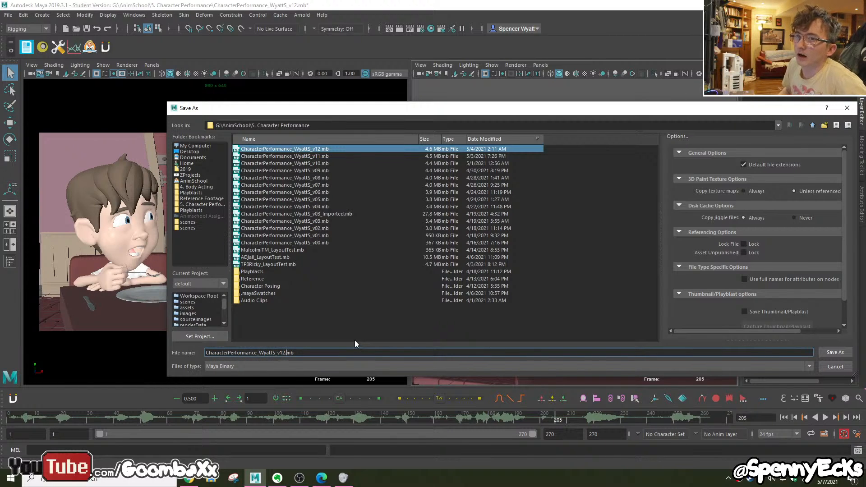
pyautogui.press('BackSpace')
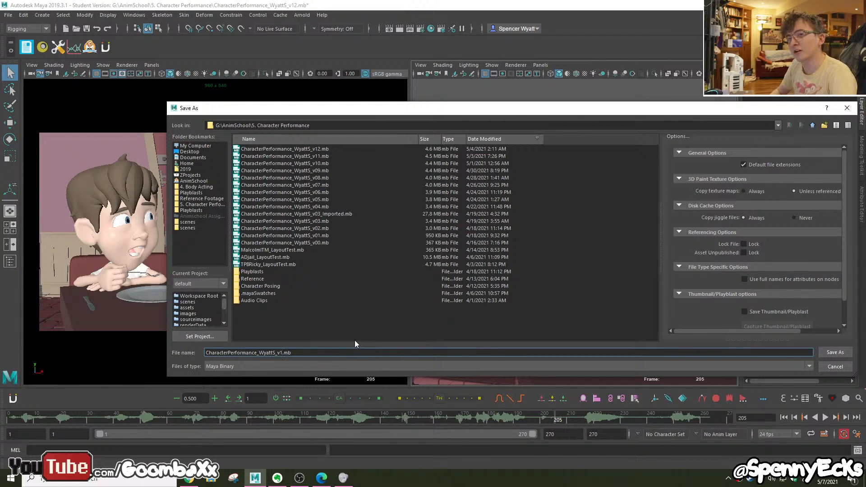
pyautogui.write('3')
pyautogui.press('Return')
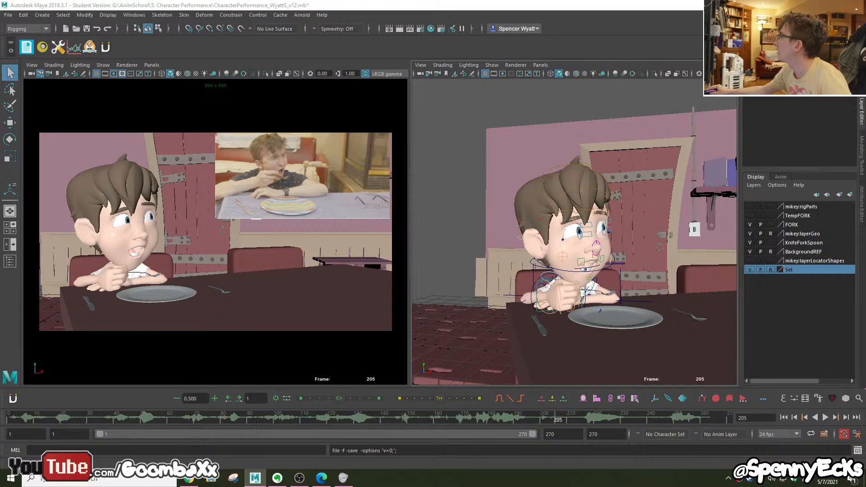
# Move the current time near the start of the shot and place the AnimSchoolPicker window beside the Tool Settings window
pyautogui.press('w')
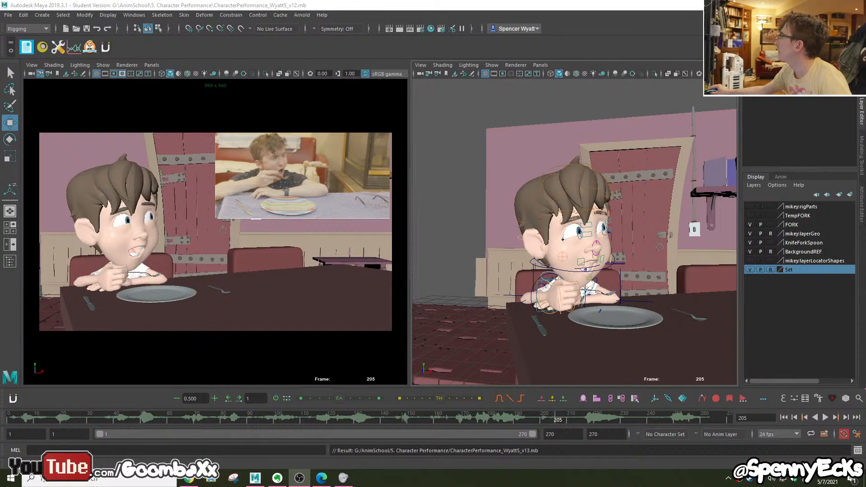
pyautogui.click(28, 420)
pyautogui.moveTo(410, 333); pyautogui.dragTo(436, 334)
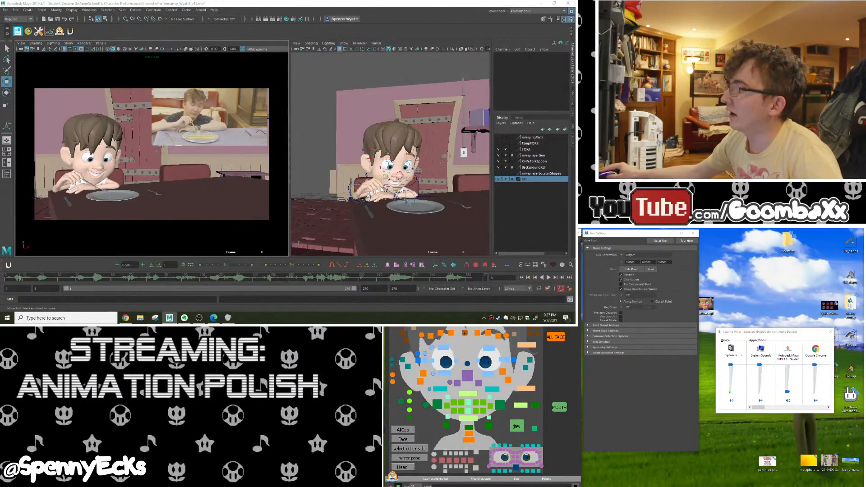
pyautogui.moveTo(498, 234); pyautogui.dragTo(779, 235)
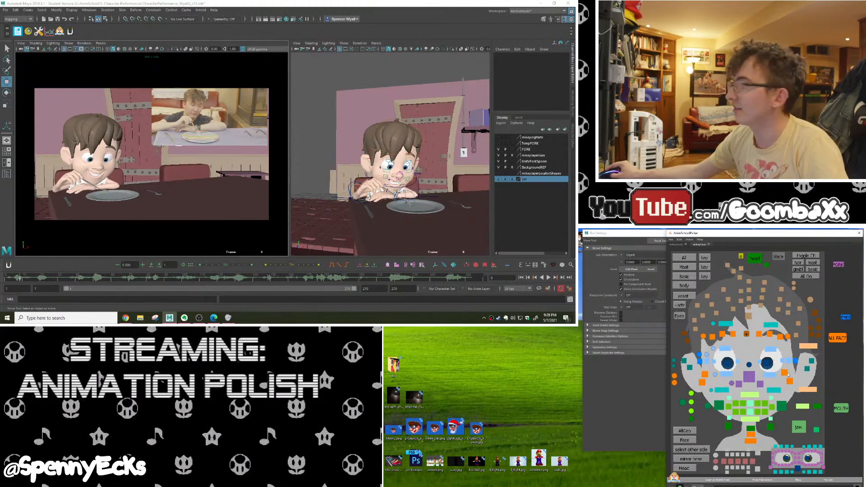
pyautogui.moveTo(860, 258); pyautogui.dragTo(658, 486)
# Check the picker's body control map and return to the face control map
pyautogui.click(835, 373)
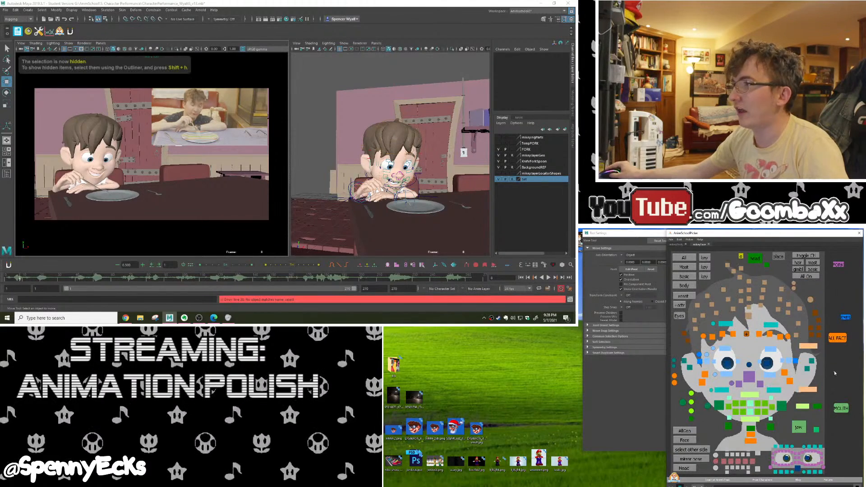
pyautogui.click(677, 245)
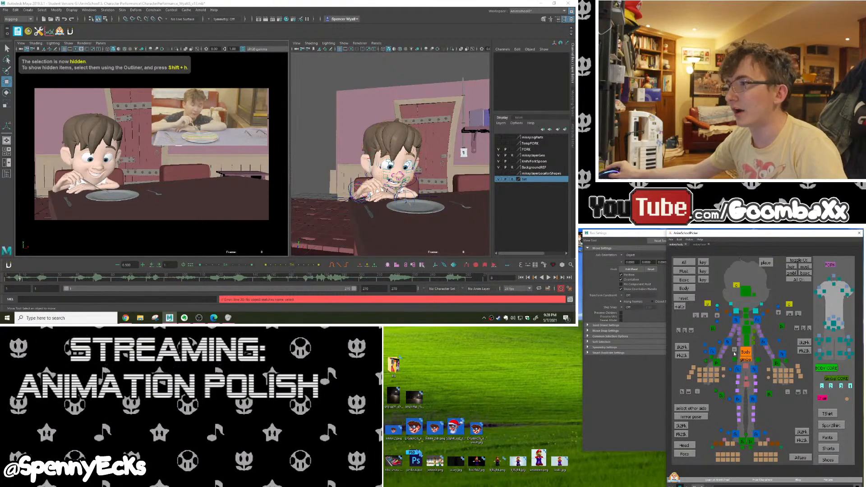
pyautogui.click(700, 245)
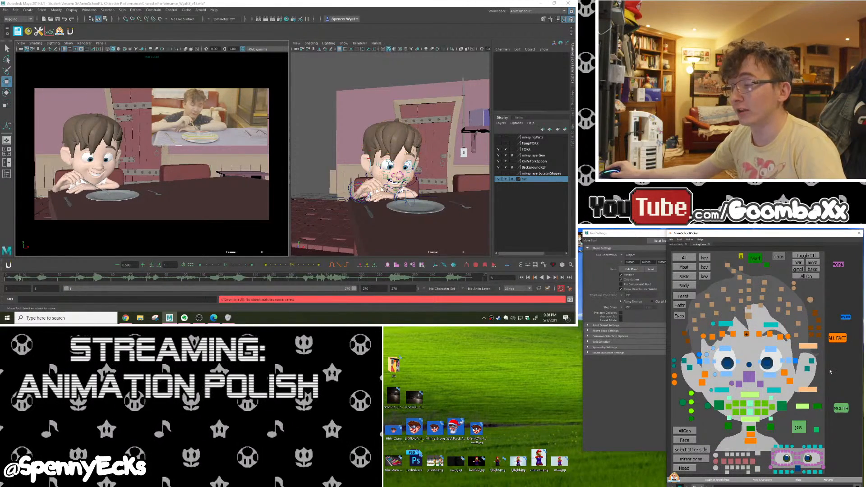
# Test selecting all of the character's facial controls with the picker's ALL FACE set
pyautogui.rightClick(840, 341)
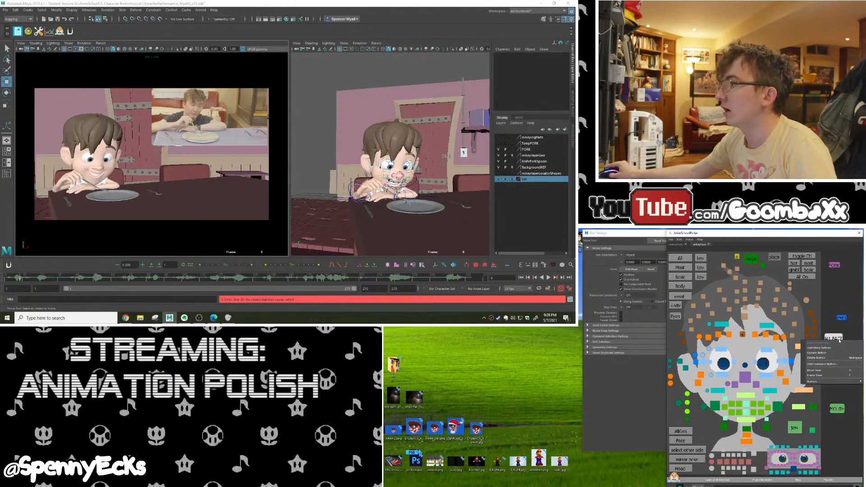
pyautogui.click(837, 339)
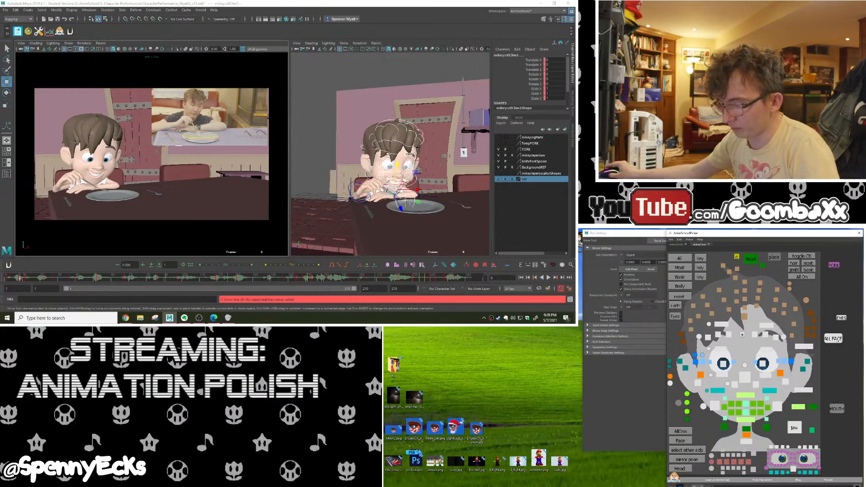
pyautogui.click(857, 343)
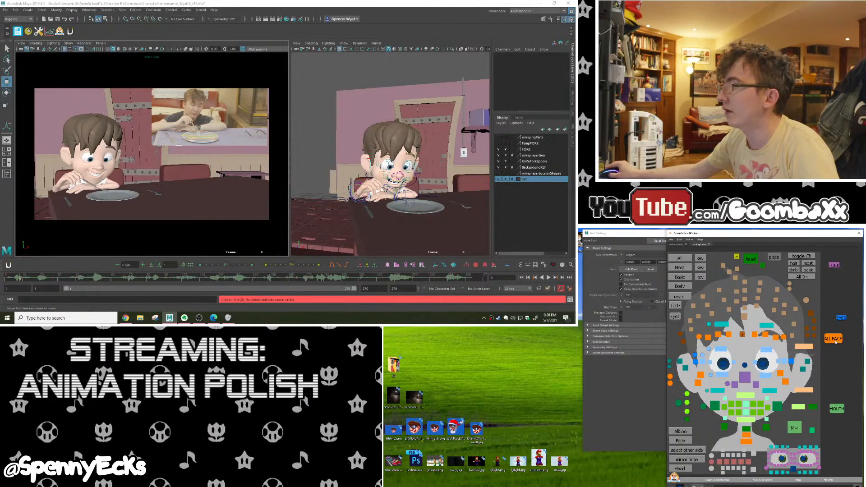
pyautogui.click(834, 340)
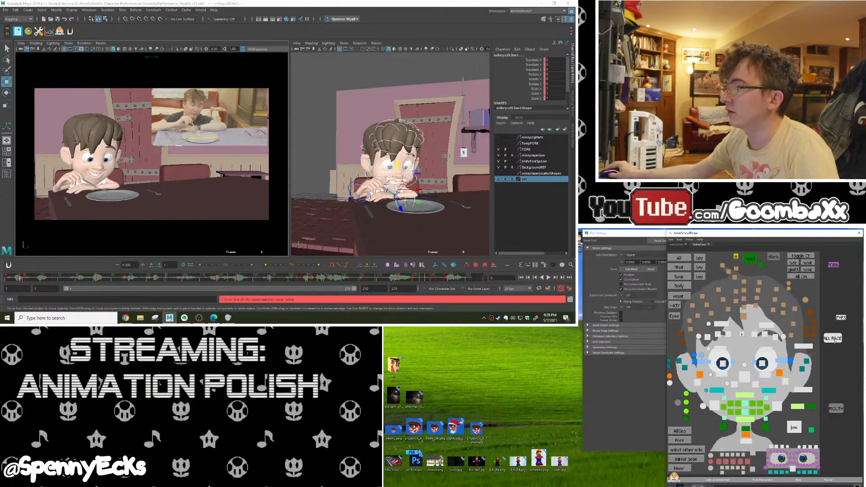
# Clear the facial control selection and move the picker's ALL FACE button slightly lower, away from the EYES button
pyautogui.click(837, 342)
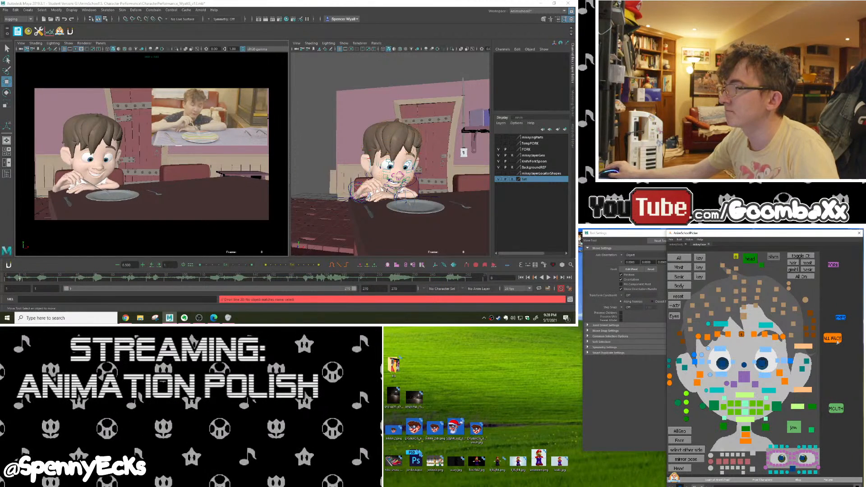
pyautogui.moveTo(838, 343); pyautogui.dragTo(840, 352, button='middle')
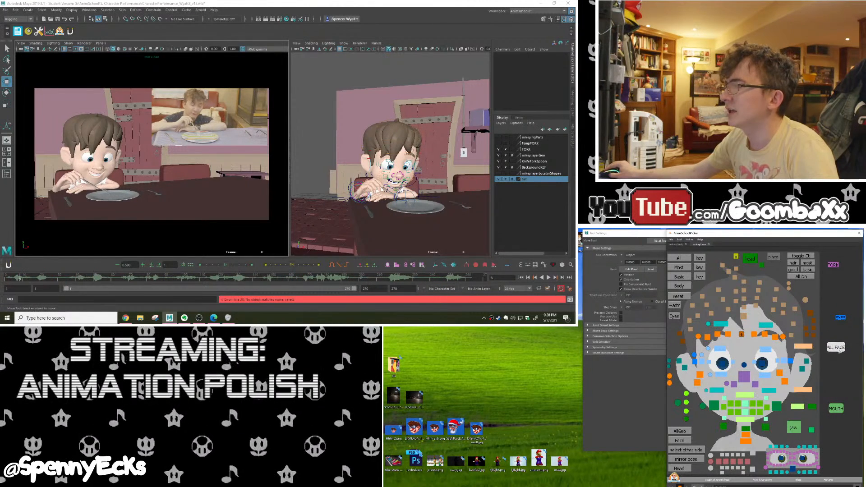
pyautogui.click(844, 342)
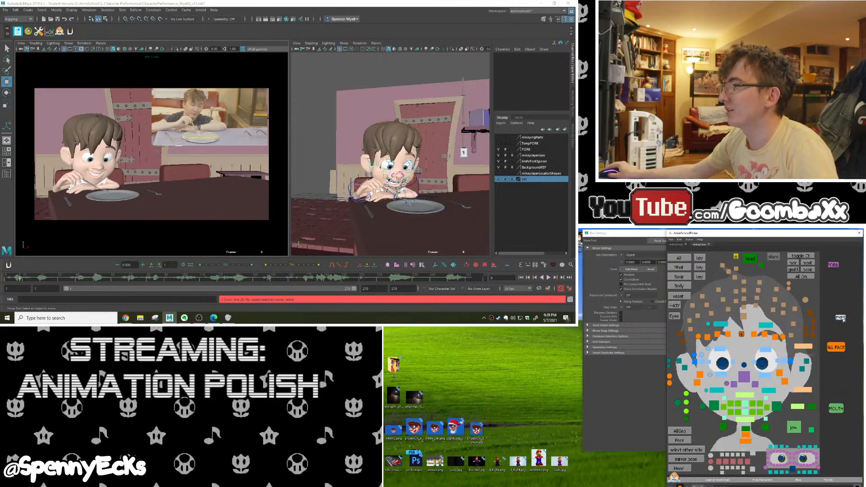
# Line up the picker's purple, blue EYES, ALL FACE and MOUTH buttons in one tighter column beside the face map
pyautogui.moveTo(843, 320); pyautogui.dragTo(838, 315, button='middle')
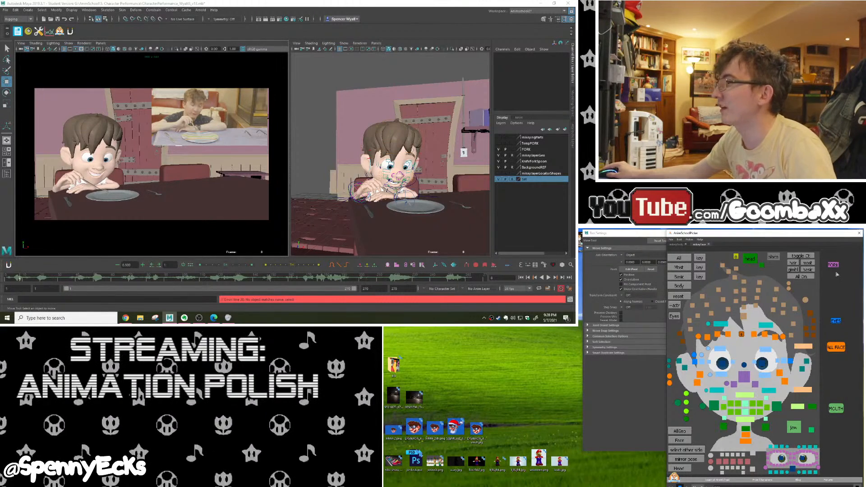
pyautogui.moveTo(837, 266); pyautogui.dragTo(841, 306, button='middle')
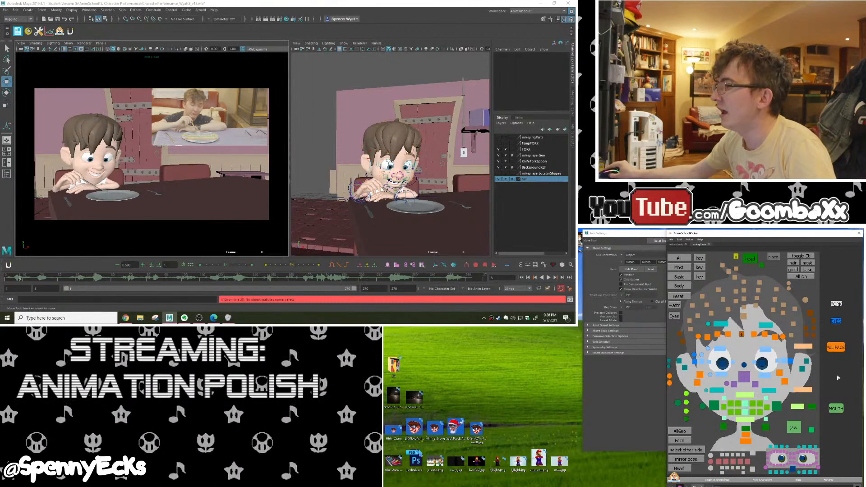
pyautogui.moveTo(837, 409); pyautogui.dragTo(837, 383, button='middle')
pyautogui.moveTo(837, 349); pyautogui.dragTo(838, 348, button='middle')
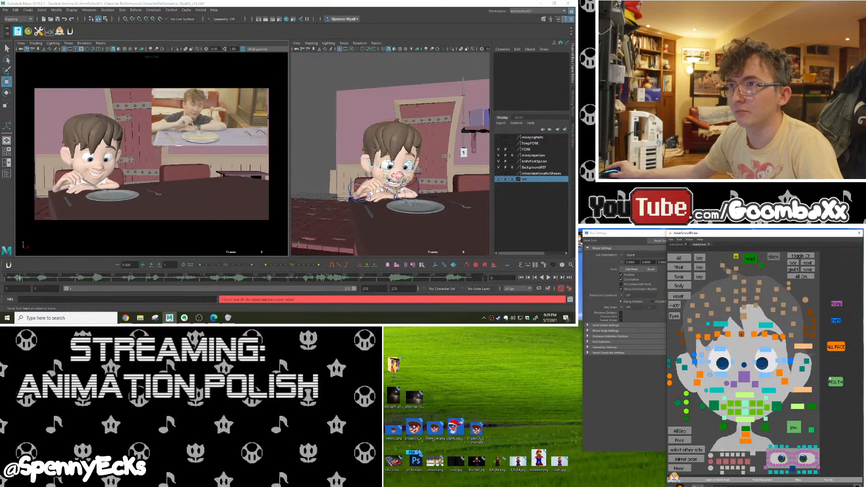
# Play and scrub through the early part of the shot and park the current time at frame 73
pyautogui.click(164, 277)
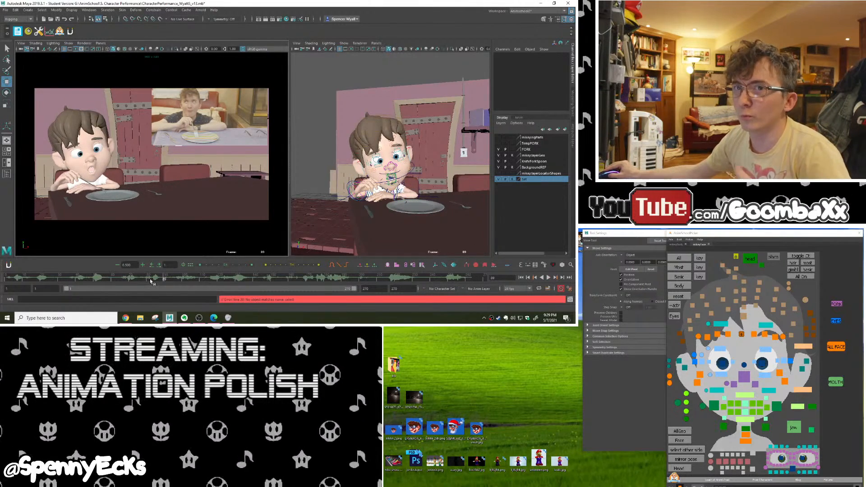
pyautogui.click(152, 278)
pyautogui.click(138, 277)
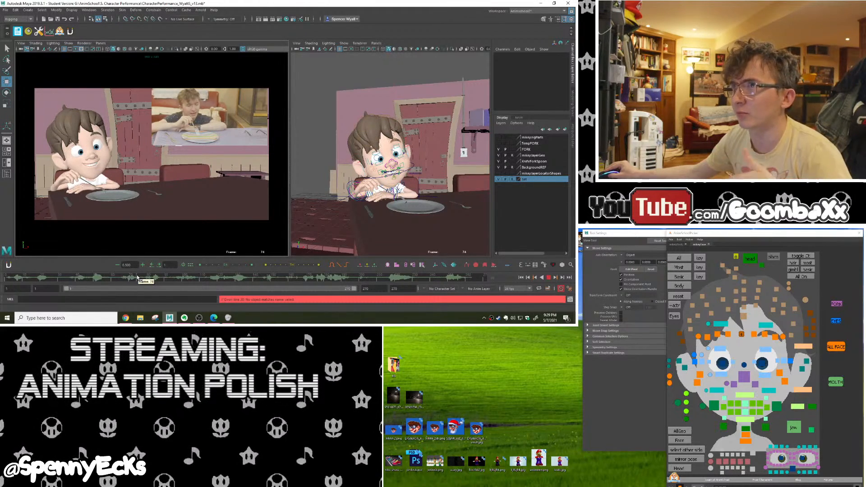
pyautogui.click(134, 278)
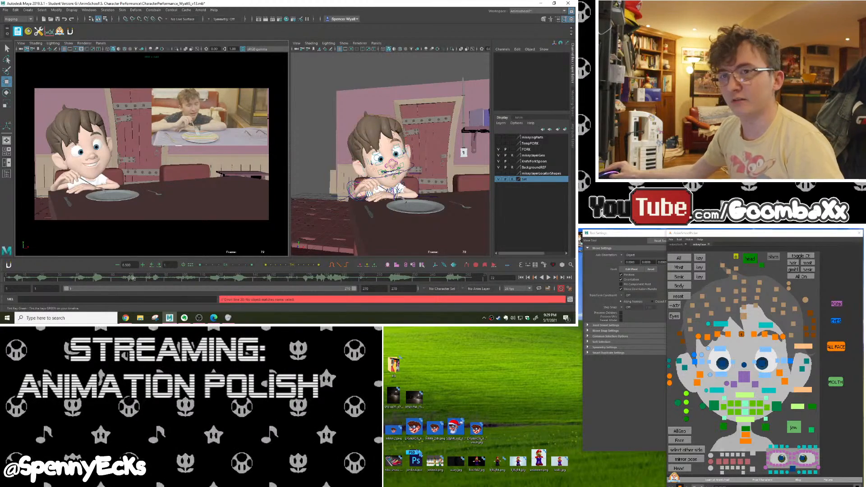
pyautogui.moveTo(50, 278); pyautogui.dragTo(136, 285)
pyautogui.hotkey('alt', 'v')
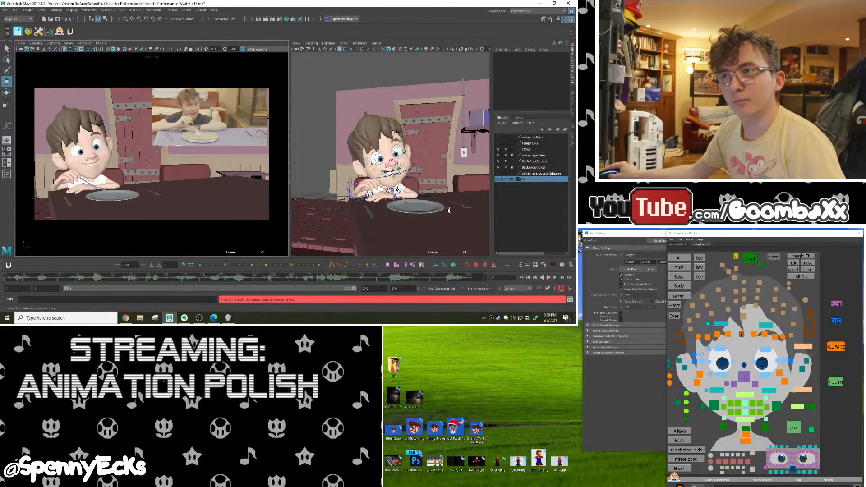
# Get a close view of the boy's face, try moving the nose control, and undo the move
pyautogui.click(384, 190)
pyautogui.keyDown('alt'); pyautogui.moveTo(384, 189); pyautogui.dragTo(370, 189); pyautogui.keyUp('alt')
pyautogui.keyDown('alt'); pyautogui.moveTo(370, 190); pyautogui.dragTo(346, 187, button='right'); pyautogui.keyUp('alt')
pyautogui.keyDown('alt'); pyautogui.moveTo(345, 187); pyautogui.dragTo(327, 156); pyautogui.keyUp('alt')
pyautogui.keyDown('alt'); pyautogui.moveTo(328, 155); pyautogui.dragTo(398, 160, button='middle'); pyautogui.keyUp('alt')
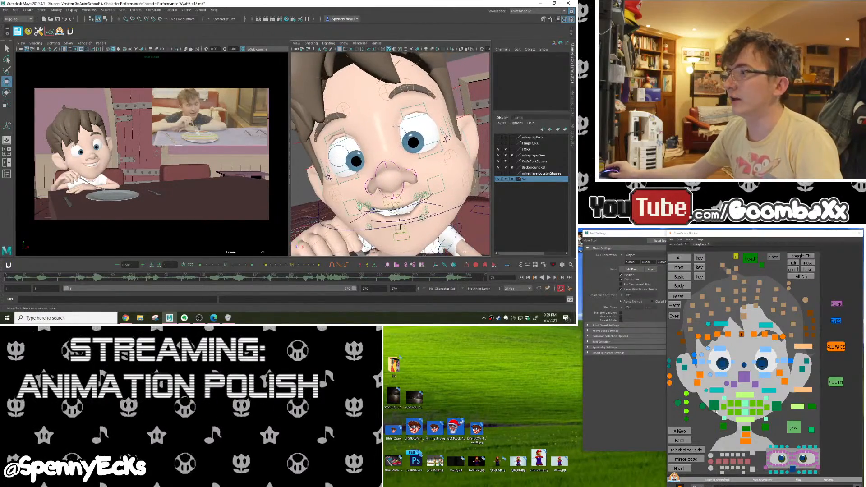
pyautogui.click(744, 376)
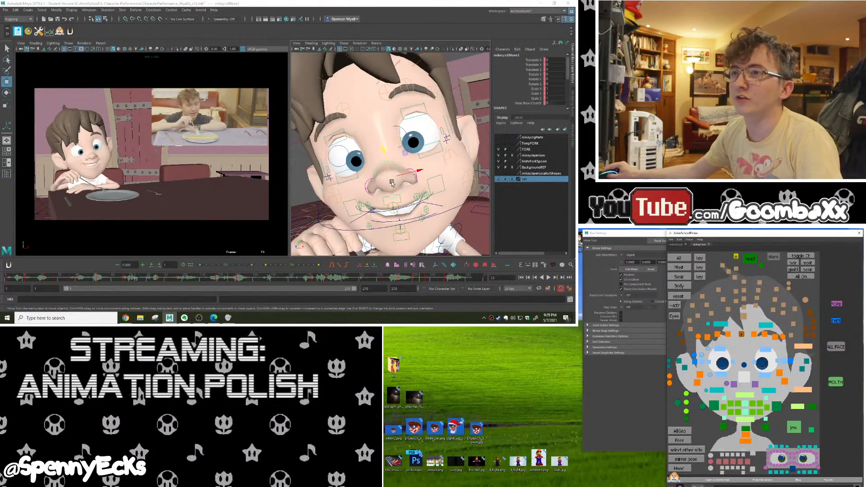
pyautogui.moveTo(391, 177); pyautogui.dragTo(431, 164)
pyautogui.hotkey('ctrl', 'z')
pyautogui.keyDown('alt'); pyautogui.moveTo(431, 163); pyautogui.dragTo(421, 180, button='right'); pyautogui.keyUp('alt')
pyautogui.keyDown('alt'); pyautogui.moveTo(421, 181); pyautogui.dragTo(369, 170); pyautogui.keyUp('alt')
pyautogui.hotkey('ctrl', 'z')
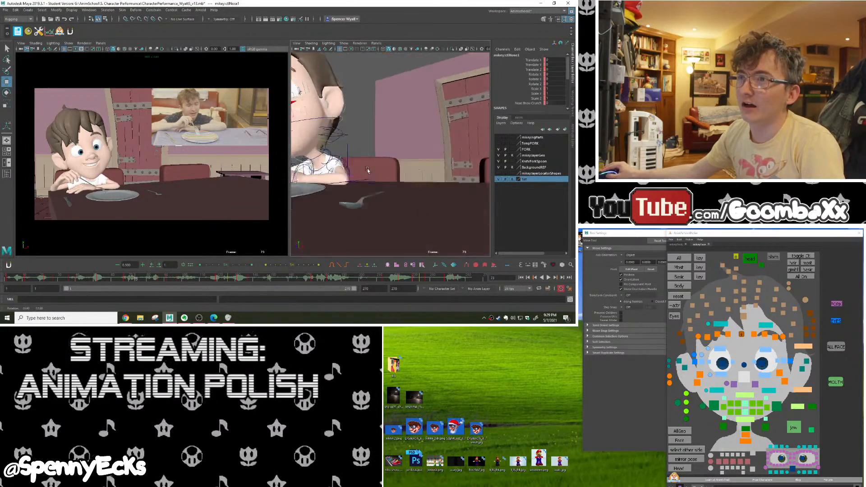
# Try pulling the boy's left mouth corner control up and outward into a wider smile
pyautogui.keyDown('alt'); pyautogui.moveTo(369, 171); pyautogui.dragTo(440, 226, button='middle'); pyautogui.keyUp('alt')
pyautogui.keyDown('alt'); pyautogui.moveTo(440, 226); pyautogui.dragTo(444, 214); pyautogui.keyUp('alt')
pyautogui.keyDown('alt'); pyautogui.moveTo(445, 215); pyautogui.dragTo(450, 210, button='middle'); pyautogui.keyUp('alt')
pyautogui.scroll(3, 450, 210)
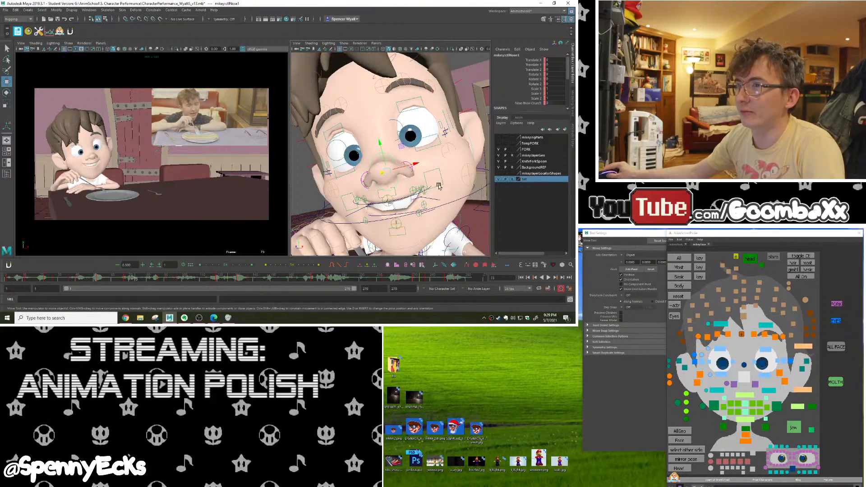
pyautogui.click(439, 186)
pyautogui.moveTo(434, 180); pyautogui.dragTo(442, 156)
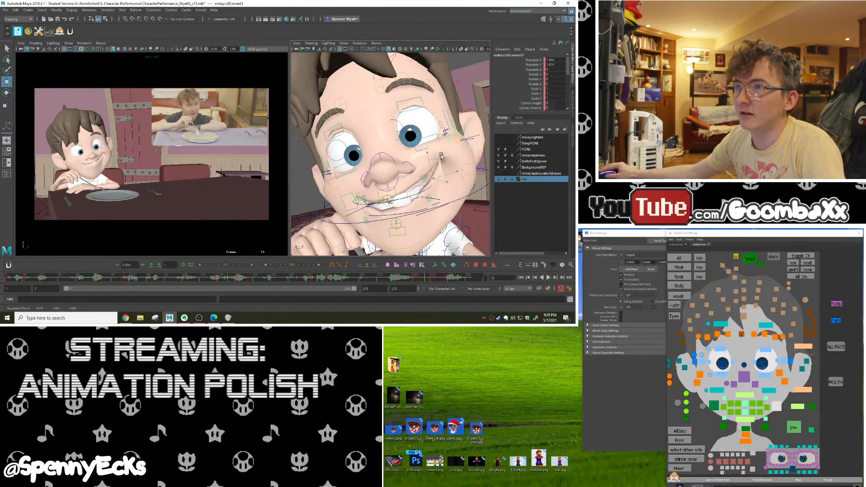
# Select the boy's right mouth corner control and try pulling it down and outward
pyautogui.click(347, 197)
pyautogui.click(348, 197)
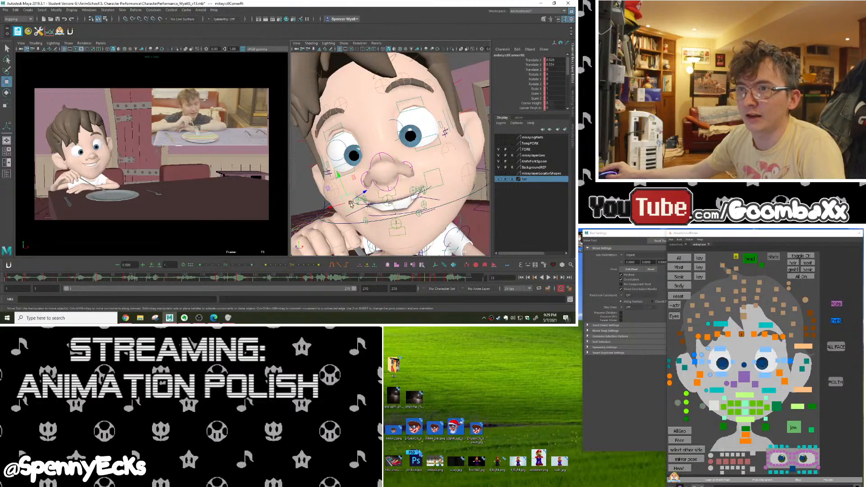
pyautogui.moveTo(347, 197); pyautogui.dragTo(334, 210)
pyautogui.keyDown('alt'); pyautogui.moveTo(336, 210); pyautogui.dragTo(357, 230); pyautogui.keyUp('alt')
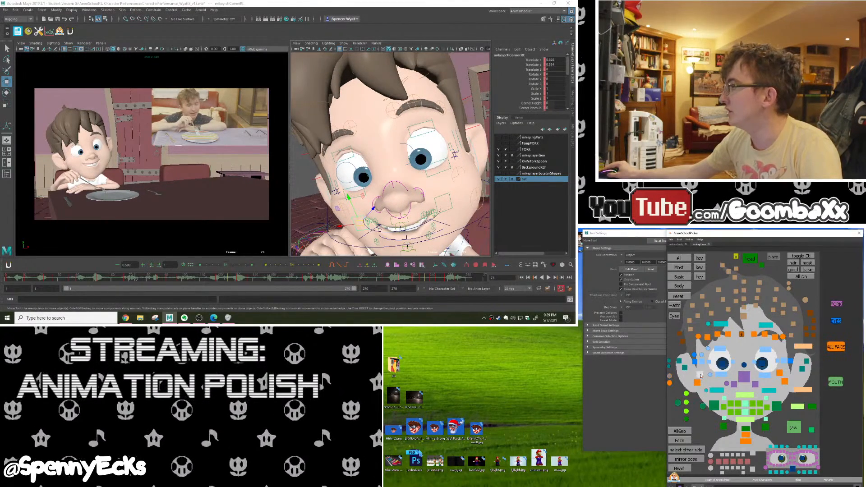
# Check the right cheek, right ear and bottom teeth controls through the picker and inspect the mouth up close
pyautogui.click(700, 374)
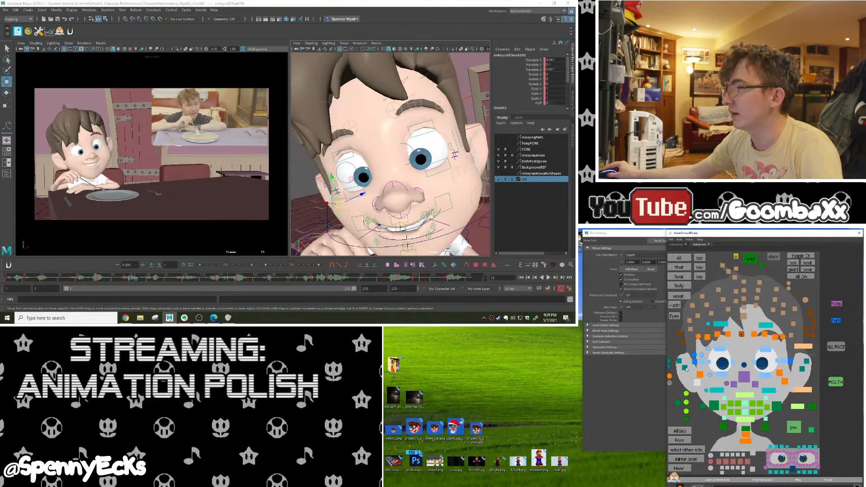
pyautogui.click(686, 368)
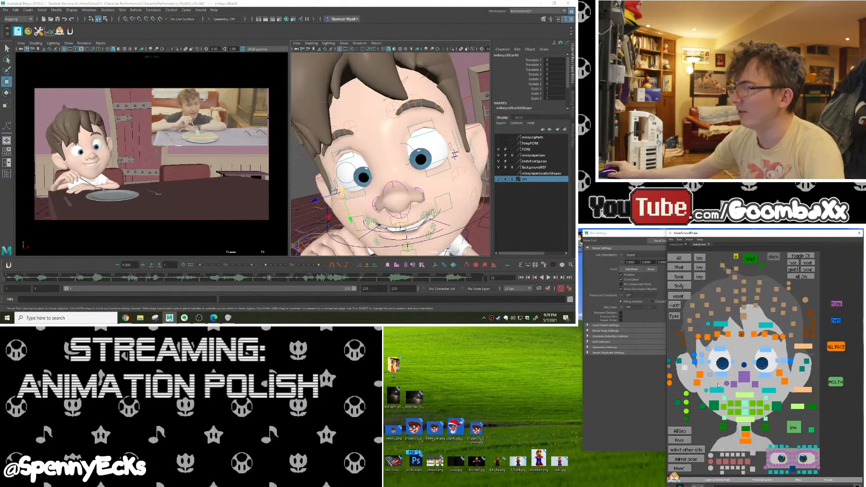
pyautogui.click(712, 468)
pyautogui.scroll(-3, 447, 213)
pyautogui.scroll(3, 442, 211)
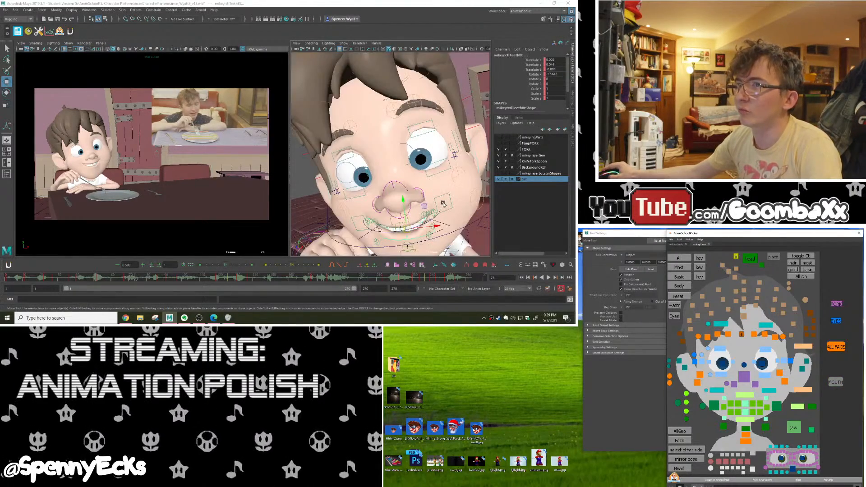
pyautogui.keyDown('alt'); pyautogui.moveTo(441, 211); pyautogui.dragTo(437, 183); pyautogui.keyUp('alt')
pyautogui.keyDown('alt'); pyautogui.moveTo(437, 183); pyautogui.dragTo(461, 179, button='right'); pyautogui.keyUp('alt')
pyautogui.keyDown('alt'); pyautogui.moveTo(457, 183); pyautogui.dragTo(438, 174); pyautogui.keyUp('alt')
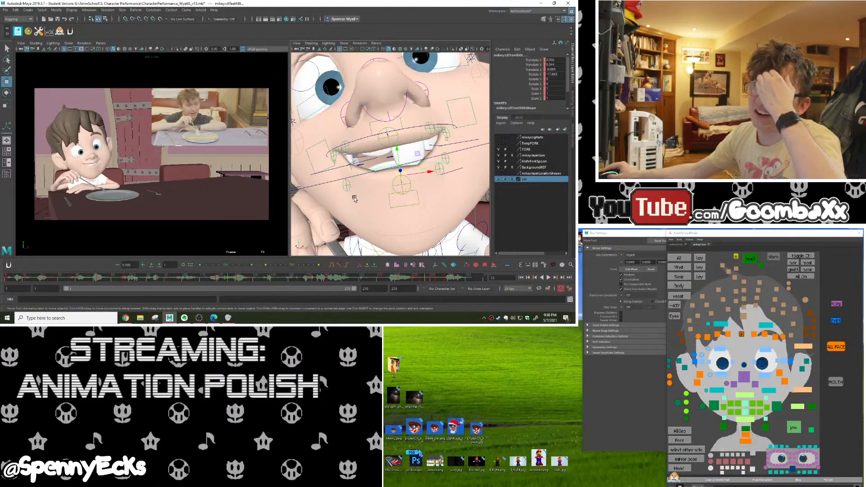
# Select the lower head control in the picker, try moving and rotating it, and undo the changes
pyautogui.click(826, 393)
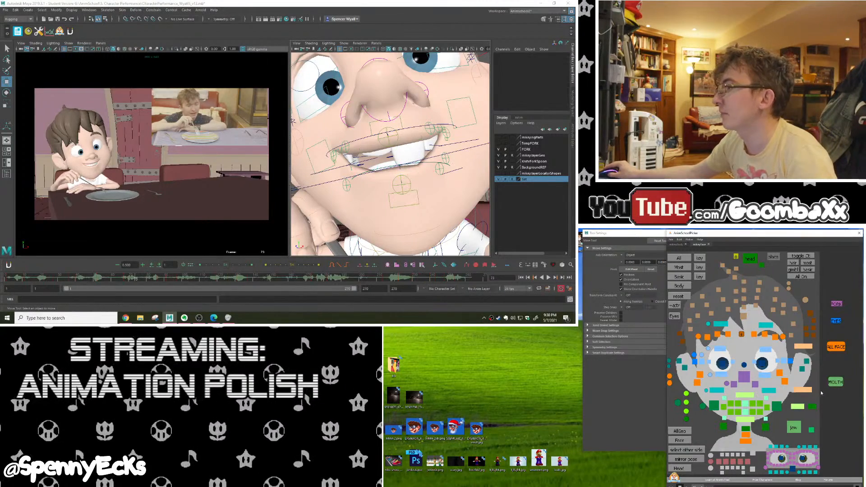
pyautogui.click(805, 390)
pyautogui.keyDown('alt'); pyautogui.moveTo(432, 160); pyautogui.dragTo(386, 172, button='right'); pyautogui.keyUp('alt')
pyautogui.keyDown('alt'); pyautogui.moveTo(385, 173); pyautogui.dragTo(389, 208, button='middle'); pyautogui.keyUp('alt')
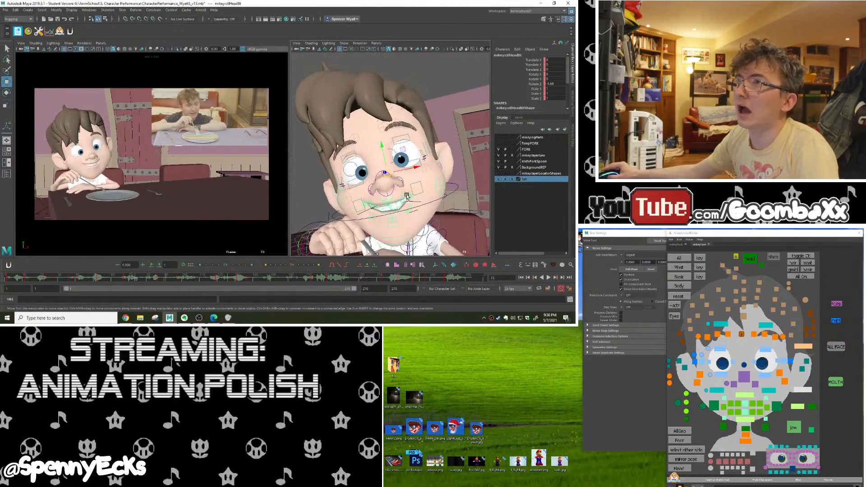
pyautogui.keyDown('alt'); pyautogui.moveTo(389, 207); pyautogui.dragTo(372, 192, button='right'); pyautogui.keyUp('alt')
pyautogui.keyDown('alt'); pyautogui.moveTo(372, 192); pyautogui.dragTo(389, 180); pyautogui.keyUp('alt')
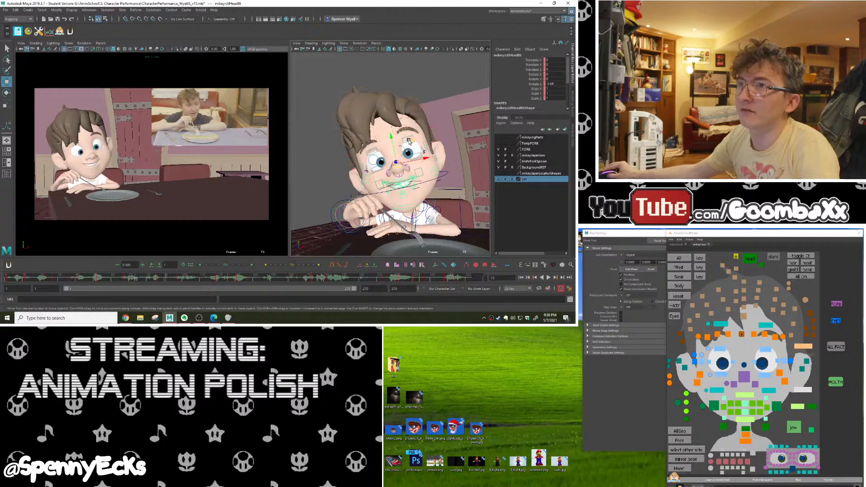
pyautogui.moveTo(410, 141); pyautogui.dragTo(411, 163)
pyautogui.hotkey('ctrl', 'z')
pyautogui.press('e')
pyautogui.hotkey('ctrl', 'z')
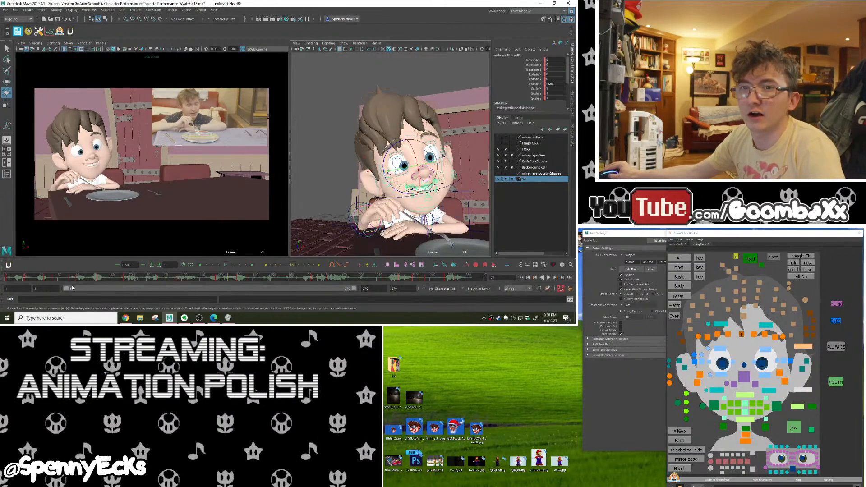
# Play on to the pose where the boy looks up, try rotating the lower head control there, and undo it
pyautogui.hotkey('alt', 'v')
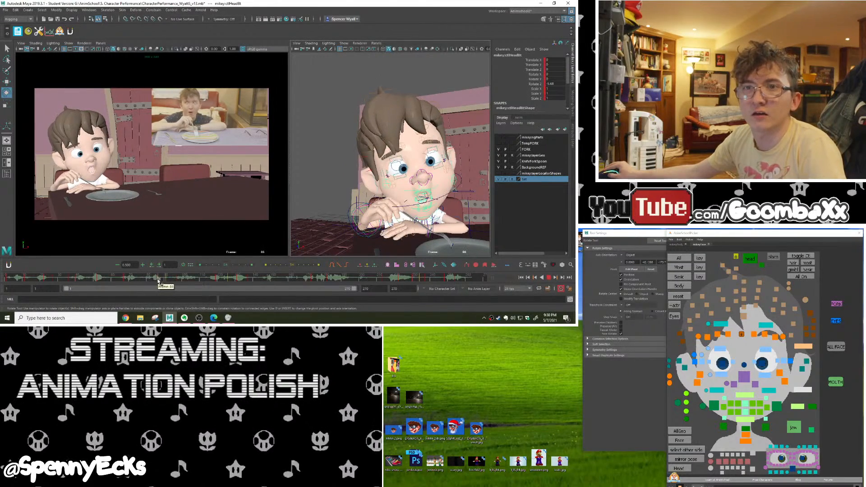
pyautogui.moveTo(158, 281); pyautogui.dragTo(178, 280)
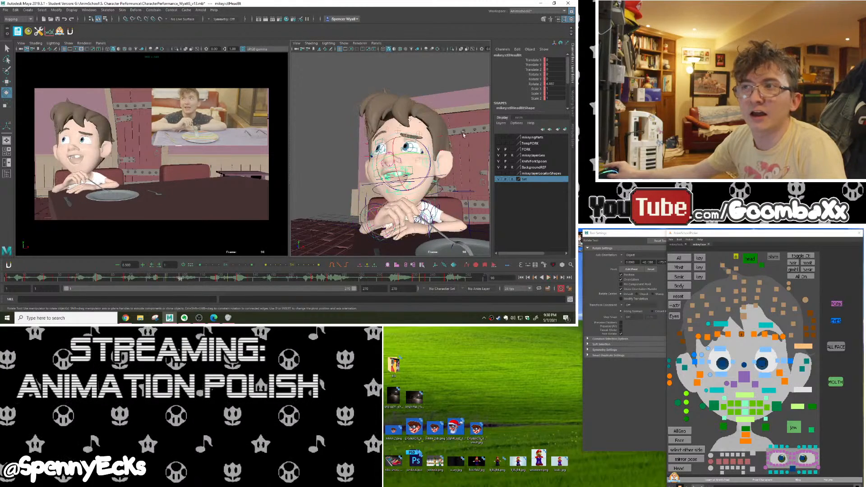
pyautogui.moveTo(430, 163); pyautogui.dragTo(429, 156)
pyautogui.hotkey('ctrl', 'z')
# Replace the selection with the upper head control, try rotating it, and undo the rotation
pyautogui.click(714, 356)
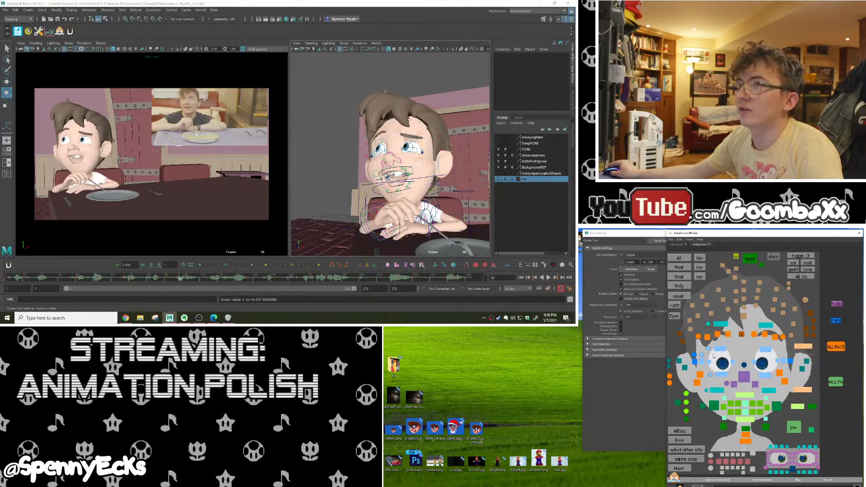
pyautogui.click(811, 346)
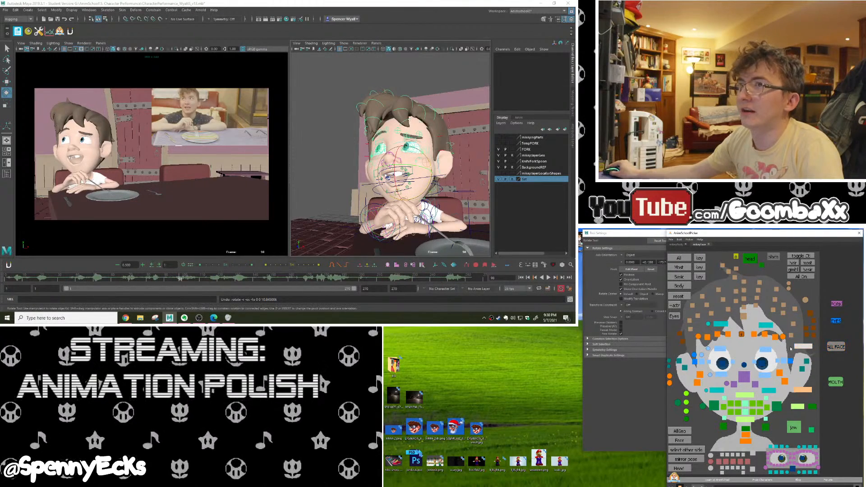
pyautogui.moveTo(431, 171); pyautogui.dragTo(432, 174)
pyautogui.hotkey('ctrl', 'z')
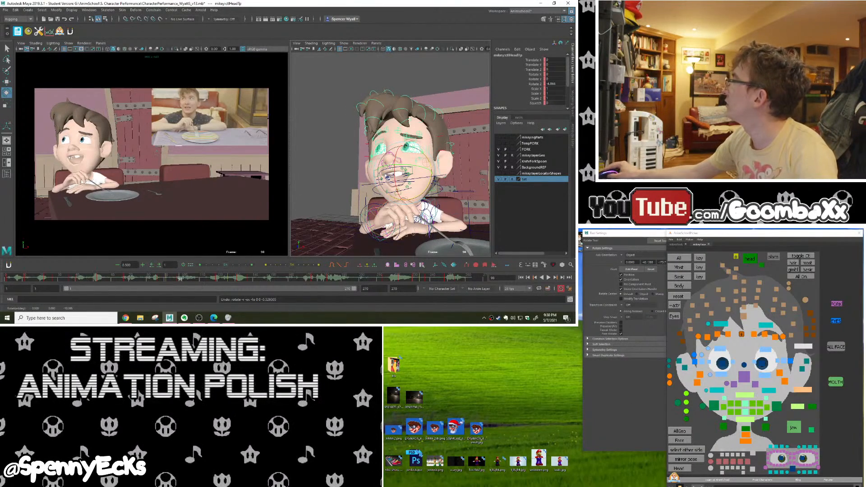
# Scrub the shot forward to frame 173, where the boy turns toward the second person in the reference
pyautogui.hotkey('alt', 'Tab')
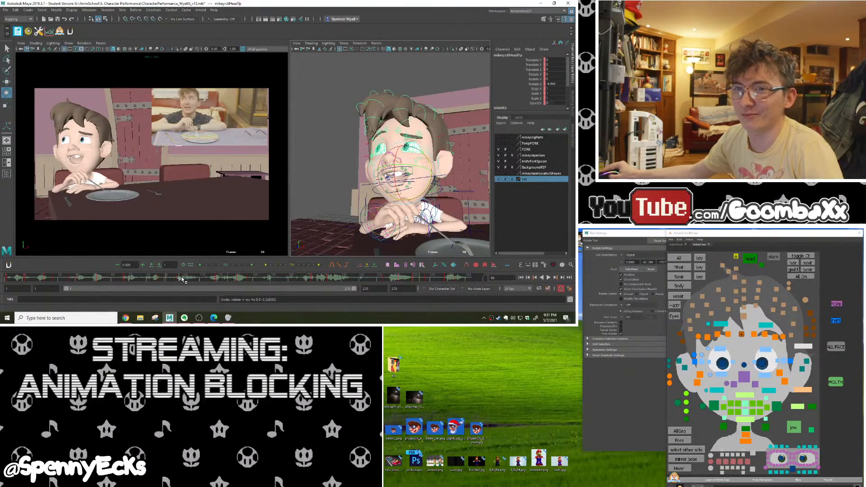
pyautogui.moveTo(181, 278); pyautogui.dragTo(313, 280)
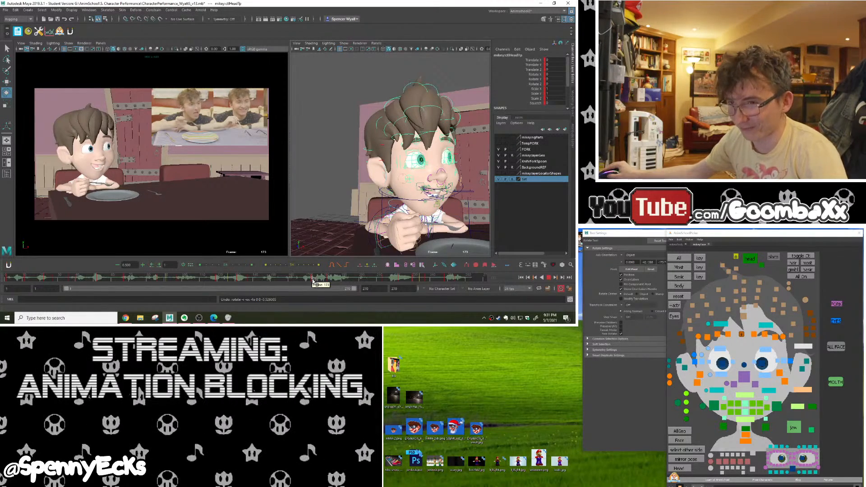
pyautogui.moveTo(313, 280); pyautogui.dragTo(312, 278)
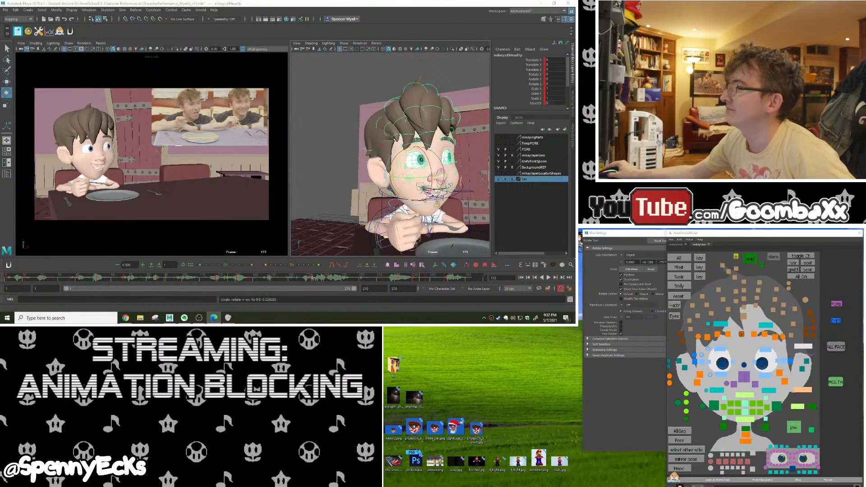
# Move the Tool Settings window clear of the picker, clear the control selection, and reposition the picker's map and window
pyautogui.click(619, 407)
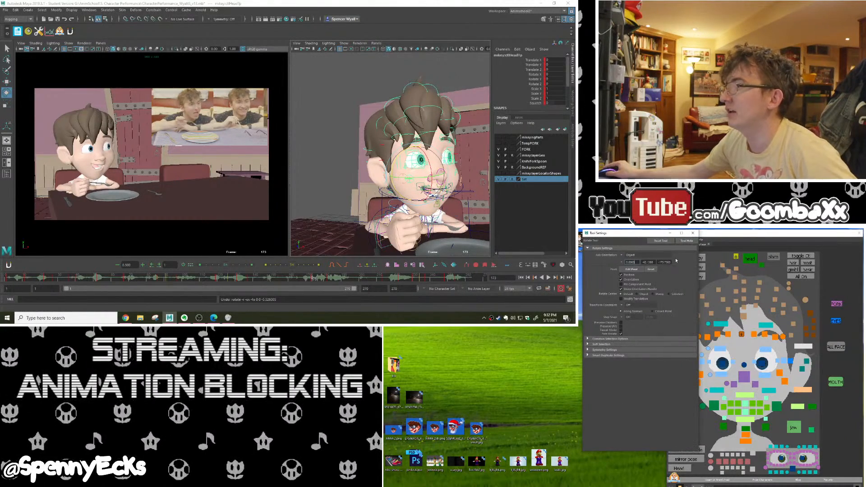
pyautogui.moveTo(655, 236); pyautogui.dragTo(619, 238)
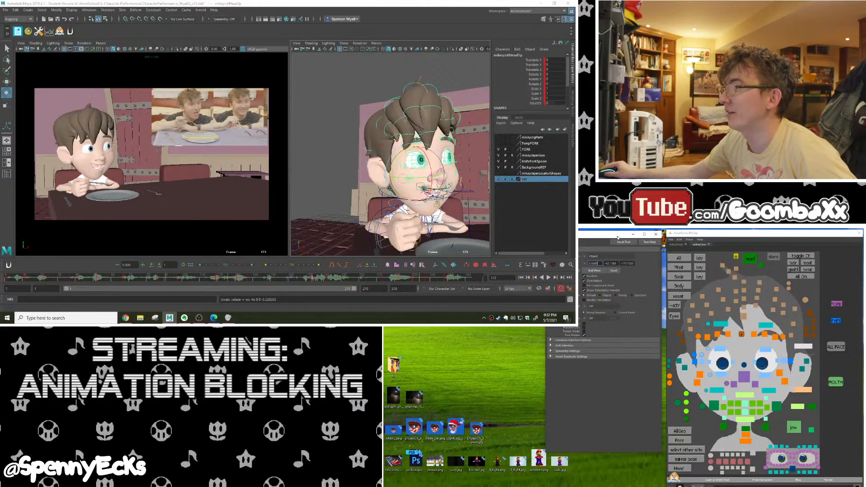
pyautogui.keyDown('alt'); pyautogui.moveTo(811, 383); pyautogui.dragTo(821, 382, button='middle'); pyautogui.keyUp('alt')
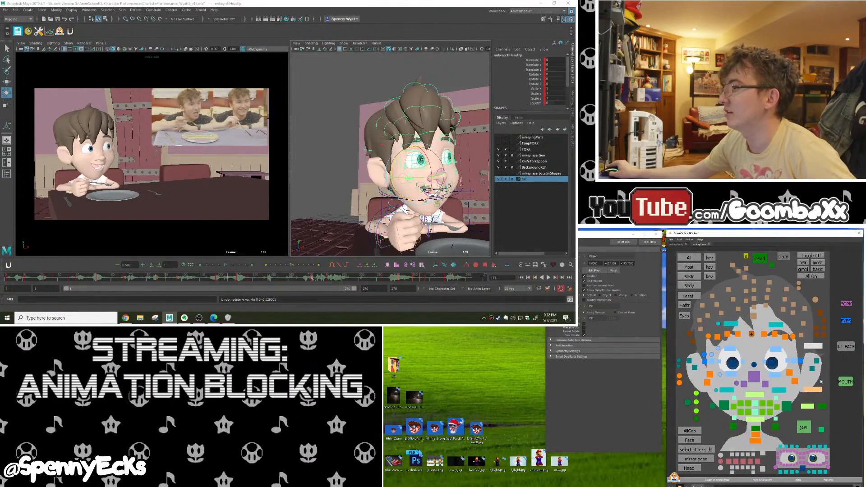
pyautogui.click(849, 351)
pyautogui.moveTo(707, 234)
pyautogui.mouseDown()
pyautogui.moveTo(566, 237)
pyautogui.moveTo(713, 233)
pyautogui.mouseUp()
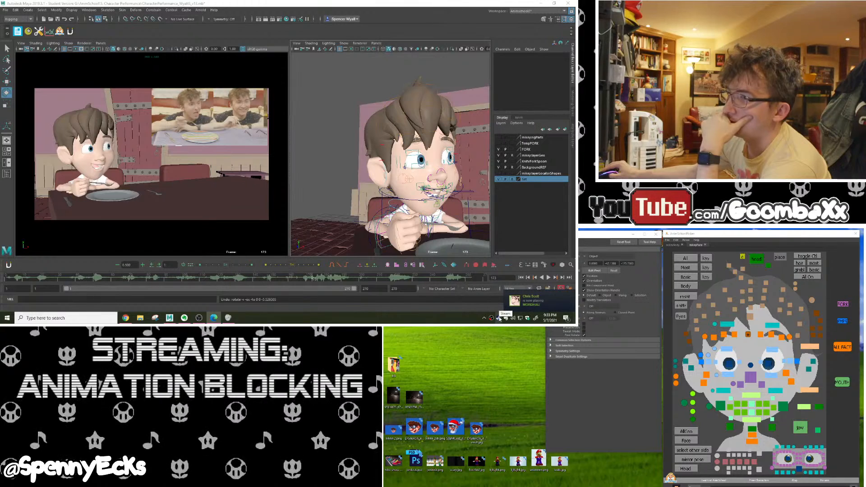
# Scrub the shot back from the pose at frame 173 and return it to frame 1
pyautogui.click(485, 319)
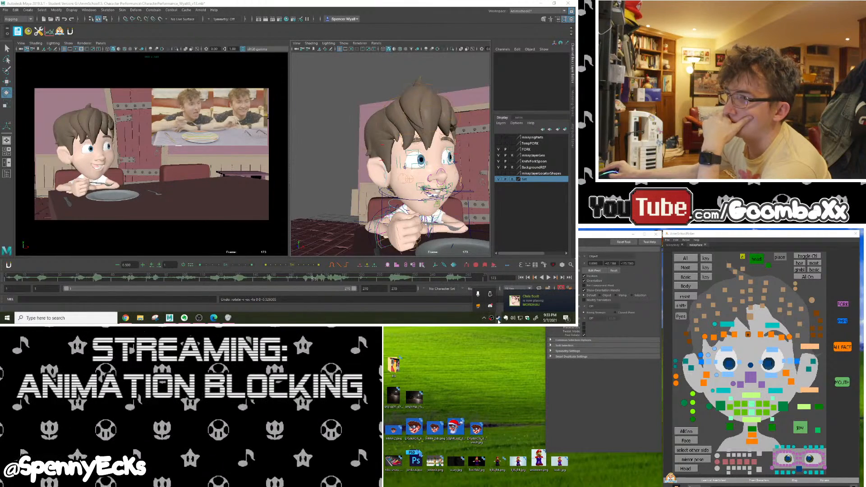
pyautogui.rightClick(499, 321)
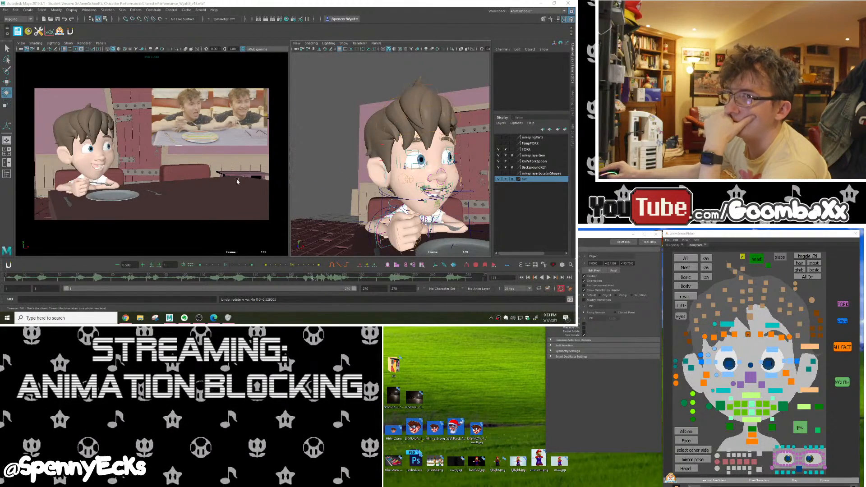
pyautogui.click(278, 279)
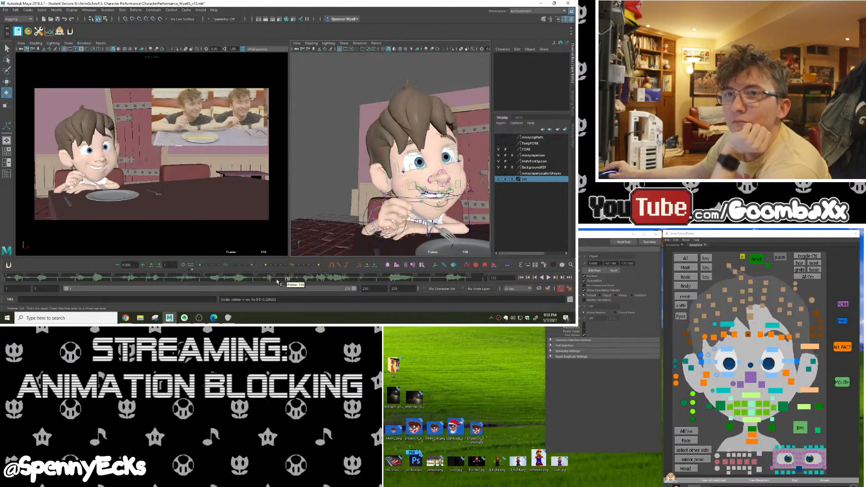
pyautogui.moveTo(278, 280); pyautogui.dragTo(362, 273)
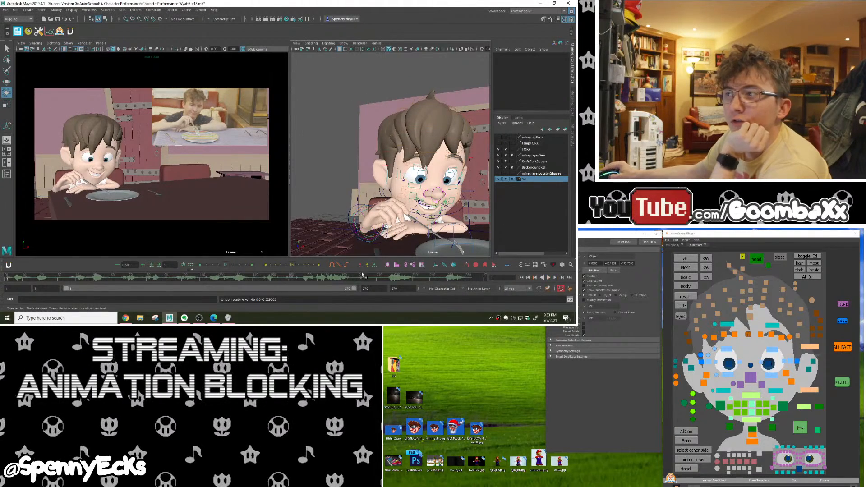
# Switch to the recorded review call in the video player, bring its window onto the second screen, and pause the recording
pyautogui.click(584, 398)
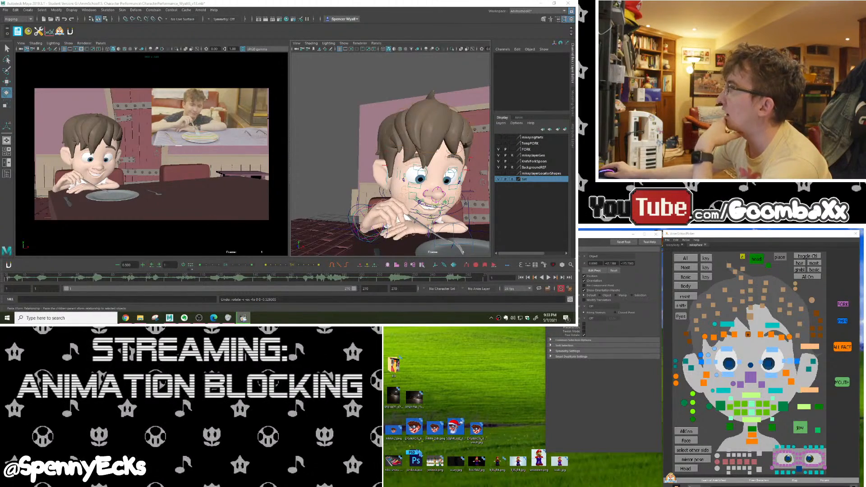
pyautogui.moveTo(865, 262); pyautogui.dragTo(565, 233)
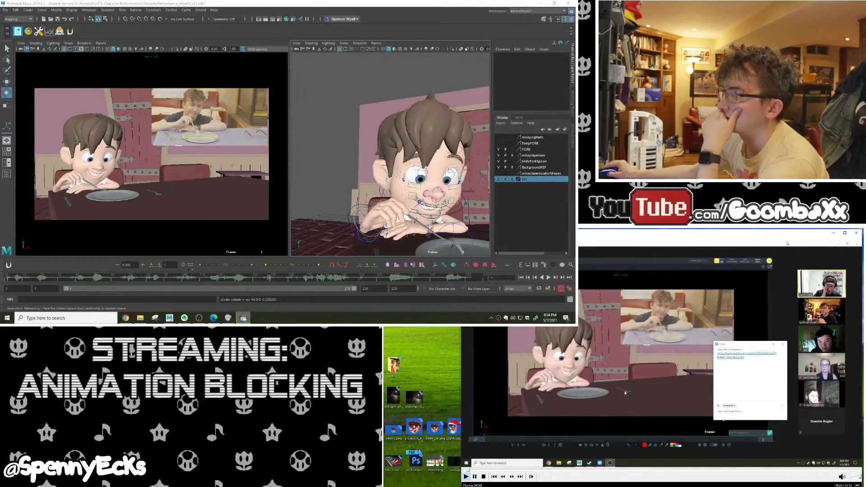
pyautogui.click(642, 388)
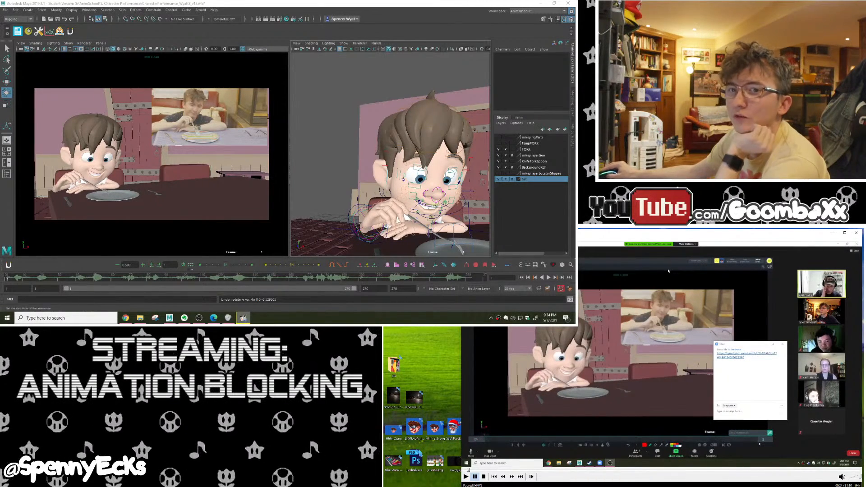
# Scrub the opening of the shot and stop at frame 28, on the boy's grinning pose
pyautogui.click(37, 278)
pyautogui.moveTo(8, 280); pyautogui.dragTo(151, 291)
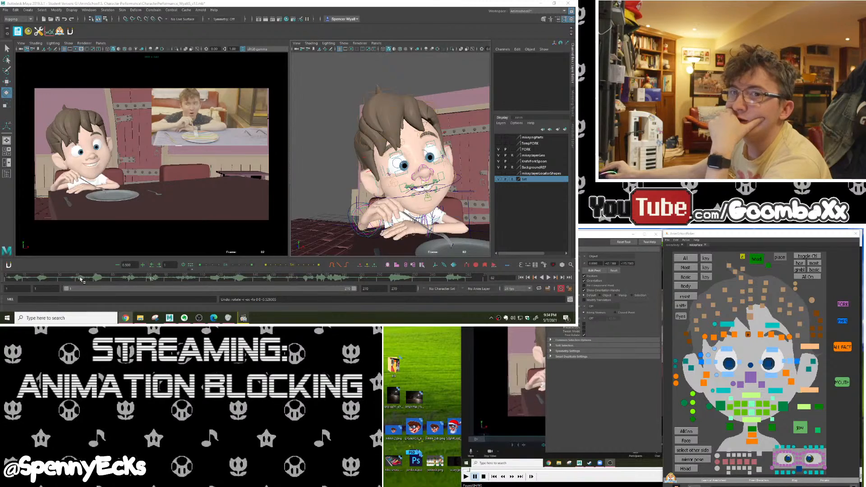
pyautogui.moveTo(81, 280); pyautogui.dragTo(56, 283)
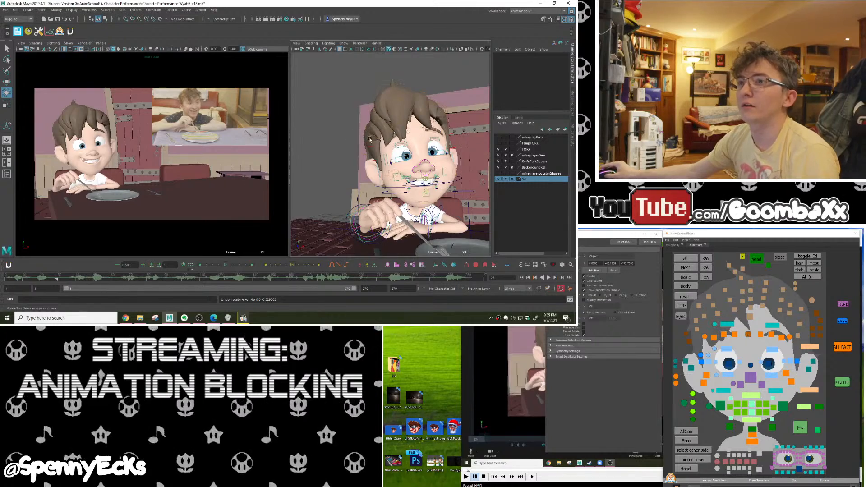
# Widen the shot camera viewport and turn off its gate display so the image fills the whole viewport
pyautogui.scroll(5, 434, 143)
pyautogui.keyDown('alt'); pyautogui.moveTo(434, 144); pyautogui.dragTo(422, 165); pyautogui.keyUp('alt')
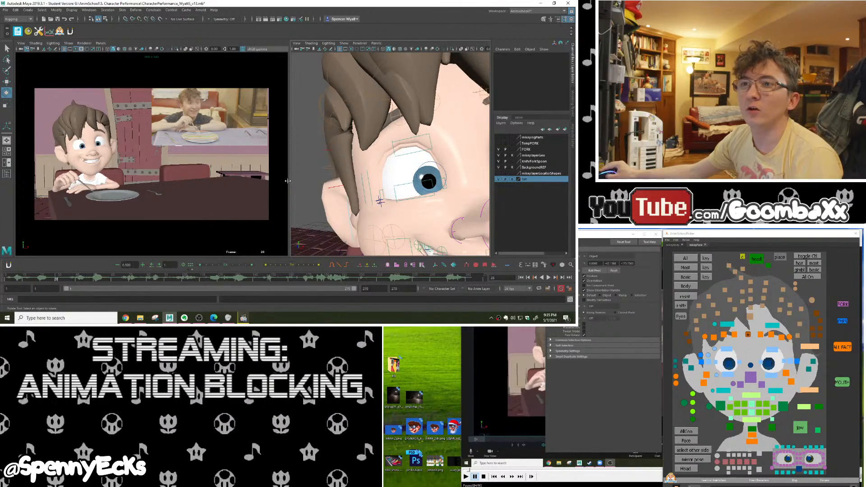
pyautogui.moveTo(288, 180); pyautogui.dragTo(312, 181)
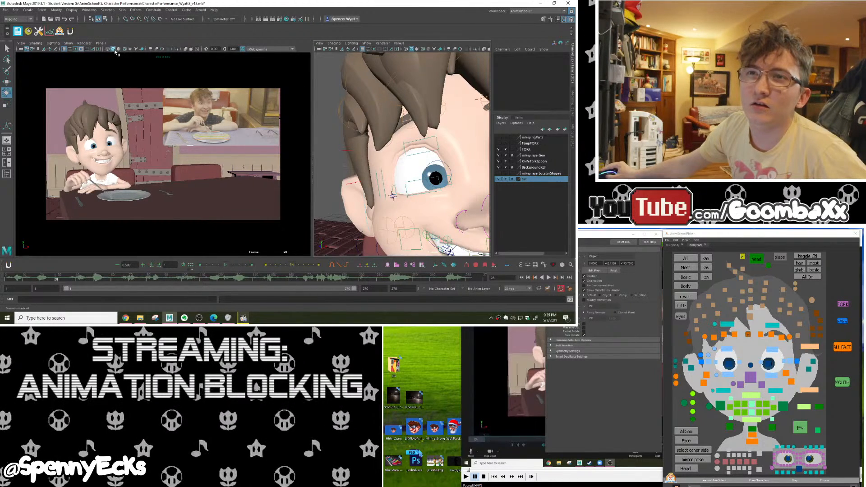
pyautogui.click(81, 49)
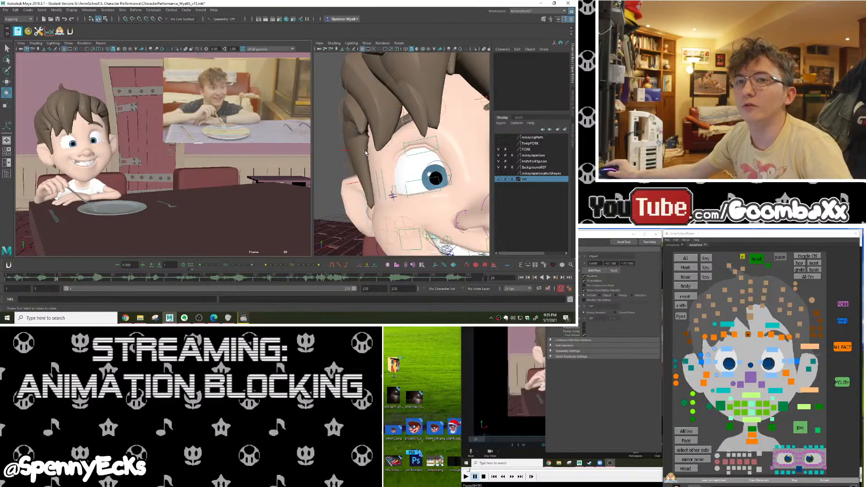
# Frame the boy's whole face in the perspective view and fine-tune the divider between the two viewports
pyautogui.keyDown('alt'); pyautogui.moveTo(413, 171); pyautogui.dragTo(388, 158); pyautogui.keyUp('alt')
pyautogui.scroll(-2, 388, 157)
pyautogui.keyDown('alt'); pyautogui.moveTo(414, 156); pyautogui.dragTo(401, 157, button='right'); pyautogui.keyUp('alt')
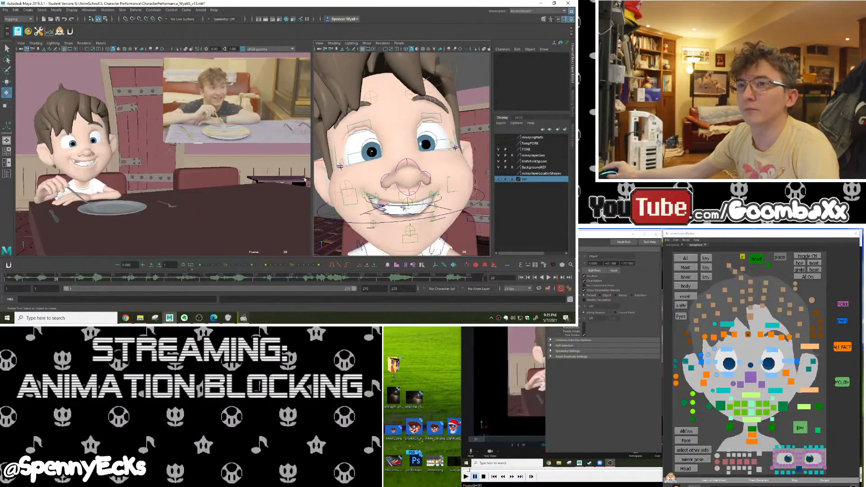
pyautogui.moveTo(312, 183)
pyautogui.mouseDown()
pyautogui.moveTo(285, 184)
pyautogui.moveTo(297, 184)
pyautogui.mouseUp()
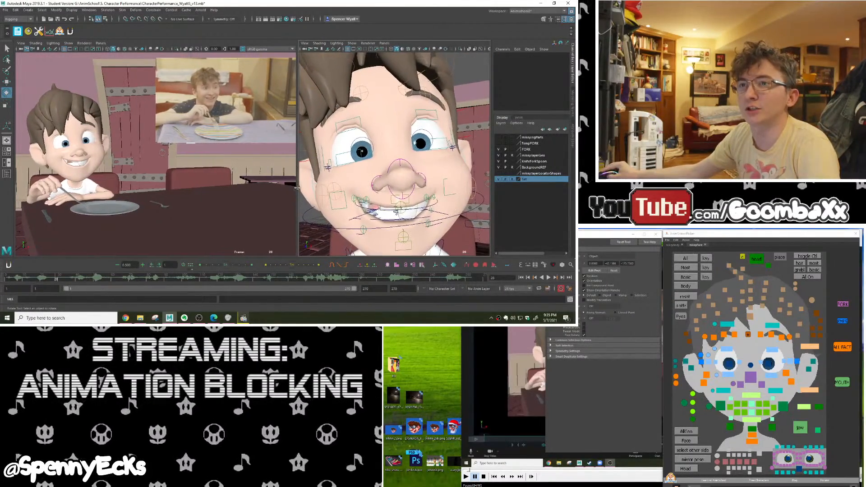
pyautogui.keyDown('alt'); pyautogui.moveTo(371, 202); pyautogui.dragTo(340, 193, button='middle'); pyautogui.keyUp('alt')
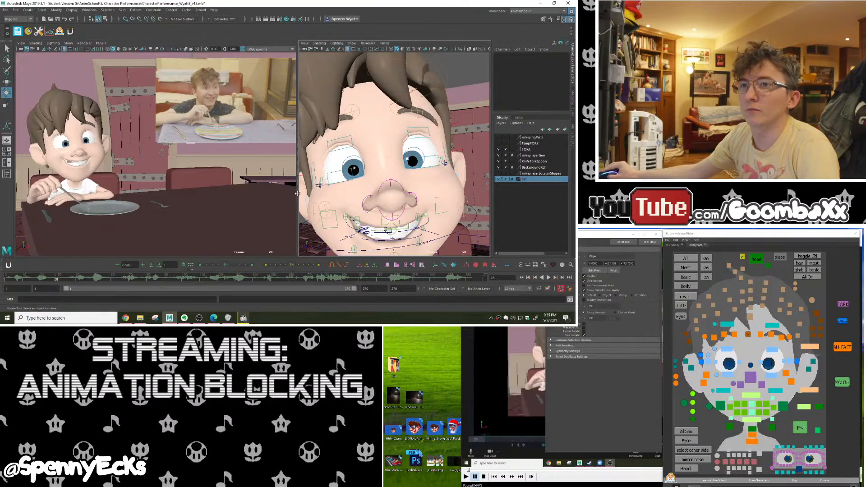
pyautogui.moveTo(297, 193)
pyautogui.mouseDown()
pyautogui.moveTo(271, 194)
pyautogui.moveTo(300, 194)
pyautogui.mouseUp()
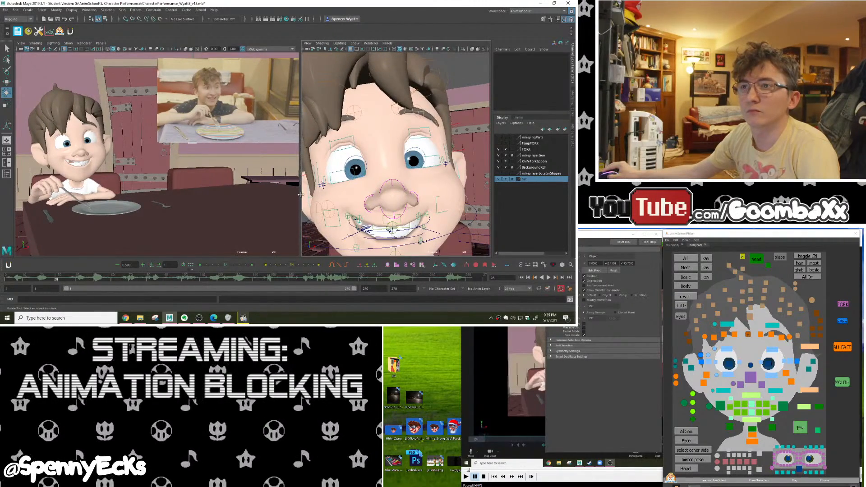
# Select the upper-eyelid control of the boy's right eye and undo the last attribute change
pyautogui.keyDown('alt'); pyautogui.moveTo(377, 192); pyautogui.dragTo(409, 181); pyautogui.keyUp('alt')
pyautogui.moveTo(408, 180)
pyautogui.keyDown('alt'); pyautogui.mouseDown(button='right')
pyautogui.moveTo(370, 180)
pyautogui.moveTo(399, 180)
pyautogui.mouseUp(button='right'); pyautogui.keyUp('alt')
pyautogui.keyDown('alt'); pyautogui.moveTo(387, 179); pyautogui.dragTo(393, 184); pyautogui.keyUp('alt')
pyautogui.moveTo(387, 179)
pyautogui.keyDown('alt'); pyautogui.mouseDown(button='middle')
pyautogui.moveTo(389, 187)
pyautogui.moveTo(400, 177)
pyautogui.moveTo(392, 181)
pyautogui.mouseUp(button='middle'); pyautogui.keyUp('alt')
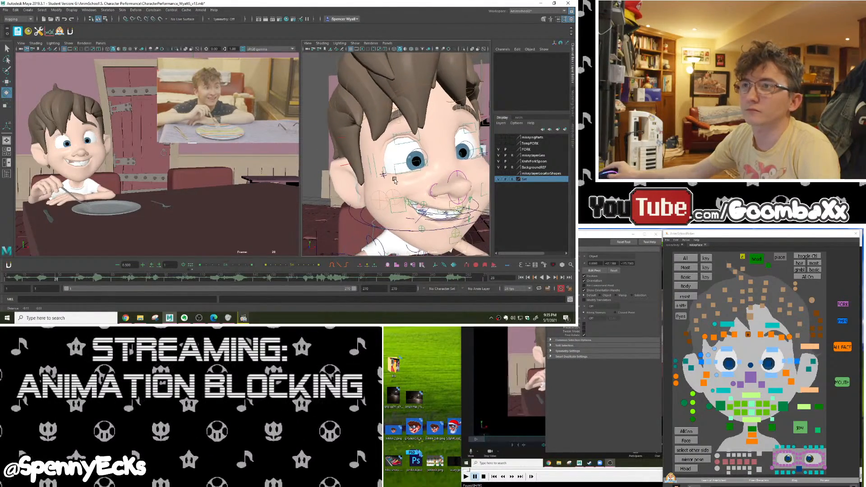
pyautogui.keyDown('alt'); pyautogui.moveTo(395, 177); pyautogui.dragTo(378, 176); pyautogui.keyUp('alt')
pyautogui.keyDown('alt'); pyautogui.moveTo(384, 173); pyautogui.dragTo(370, 171, button='middle'); pyautogui.keyUp('alt')
pyautogui.keyDown('alt'); pyautogui.moveTo(370, 171); pyautogui.dragTo(381, 173, button='right'); pyautogui.keyUp('alt')
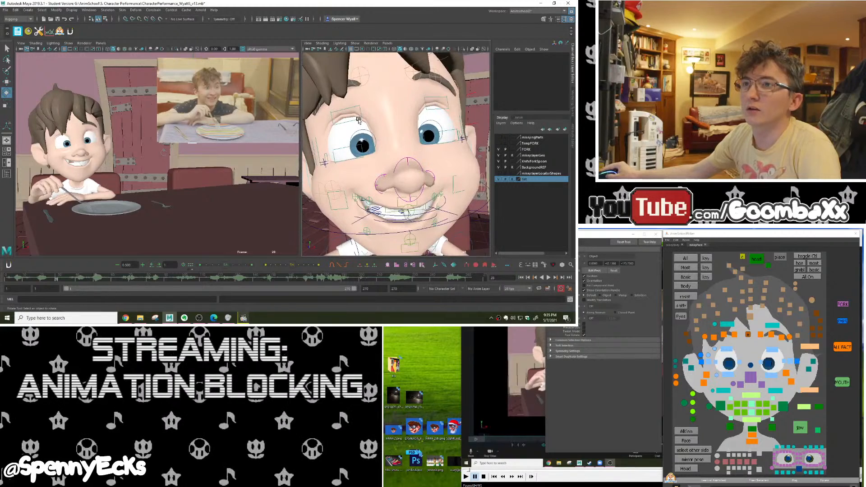
pyautogui.click(358, 137)
pyautogui.scroll(-3, 536, 99)
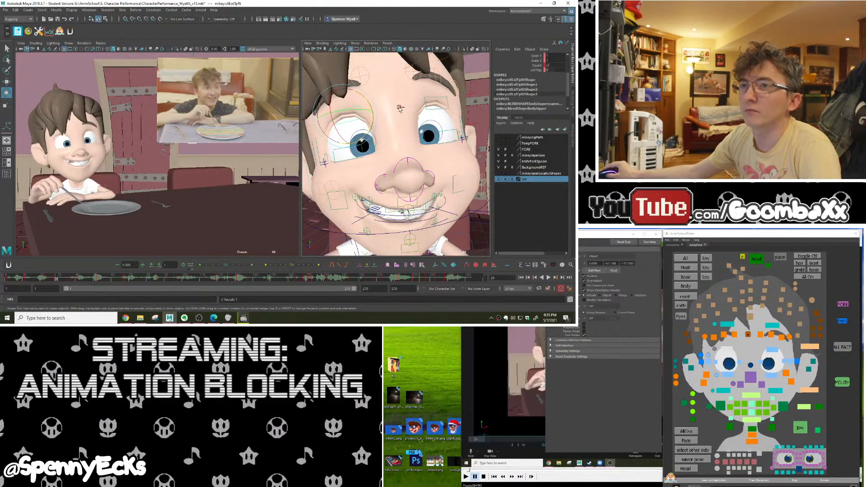
pyautogui.hotkey('ctrl', 'z')
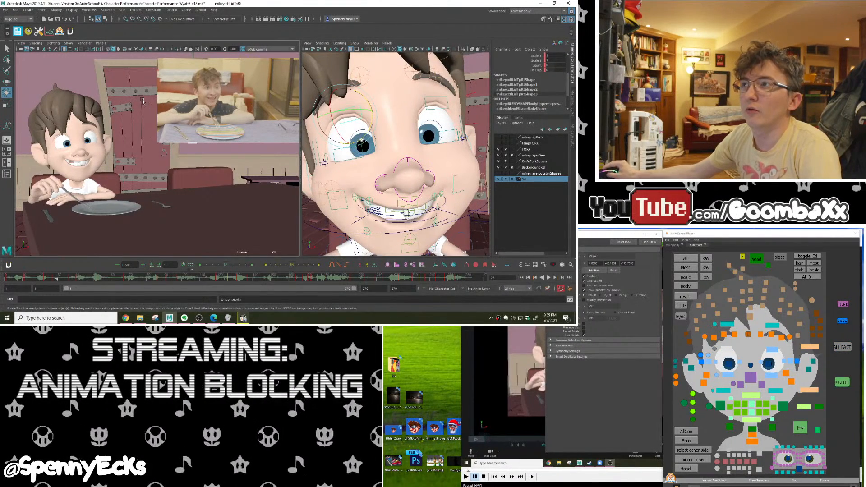
# Try moving the right upper-eyelid control upward with the Move tool and undo the move
pyautogui.click(6, 82)
pyautogui.moveTo(326, 99); pyautogui.dragTo(324, 90)
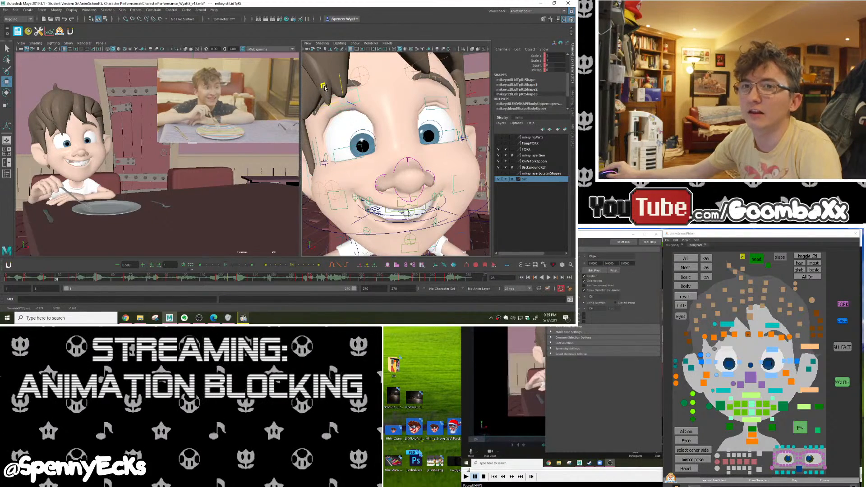
pyautogui.hotkey('ctrl', 'z')
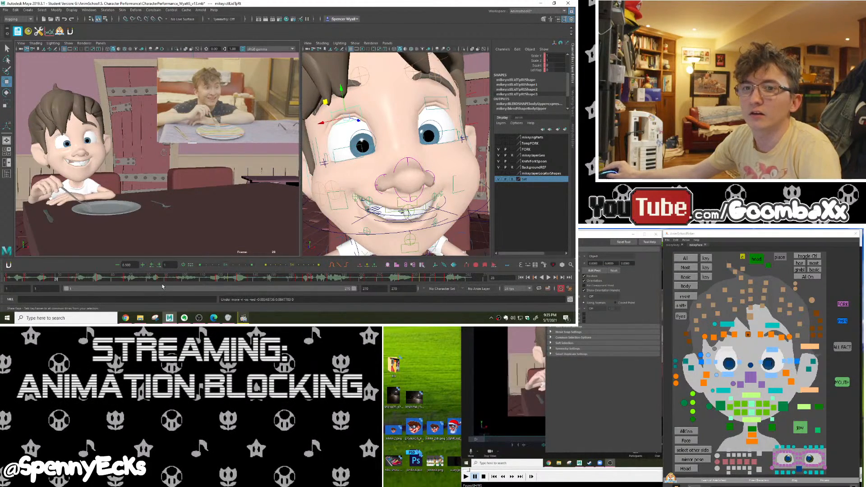
# Set the shot to frame 24, resume the review call recording, and pause it again
pyautogui.moveTo(53, 280); pyautogui.dragTo(49, 280)
pyautogui.click(48, 280)
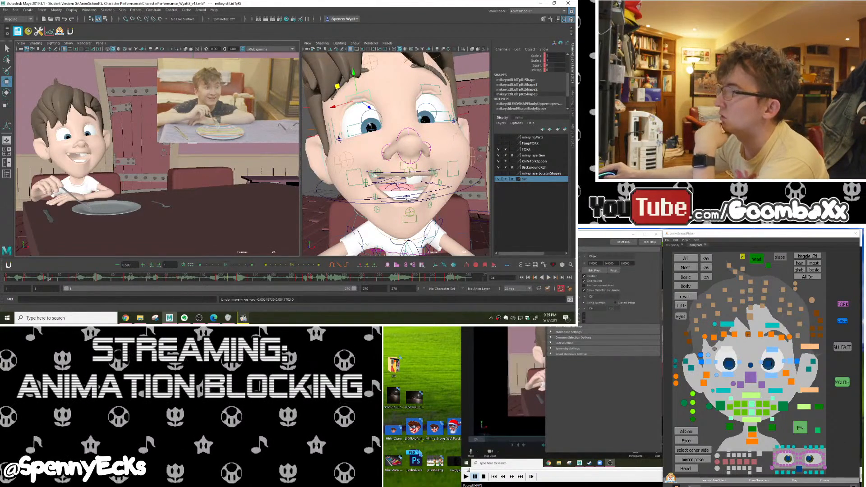
pyautogui.click(244, 318)
pyautogui.click(630, 367)
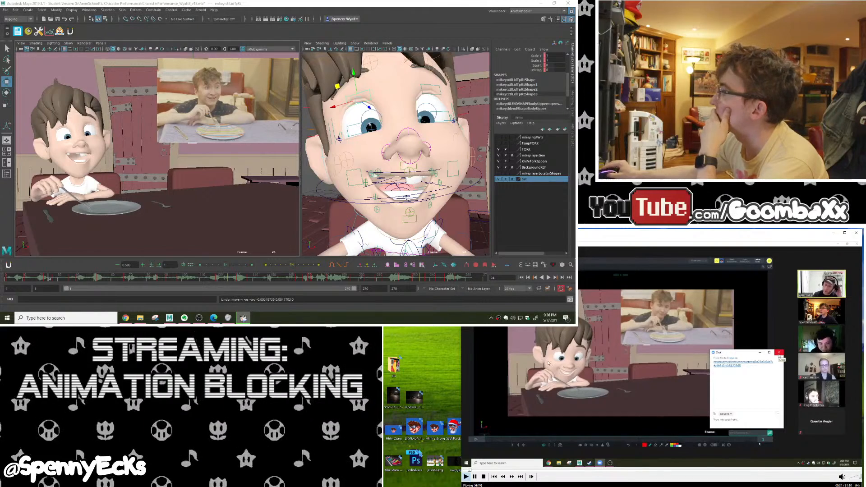
pyautogui.click(759, 444)
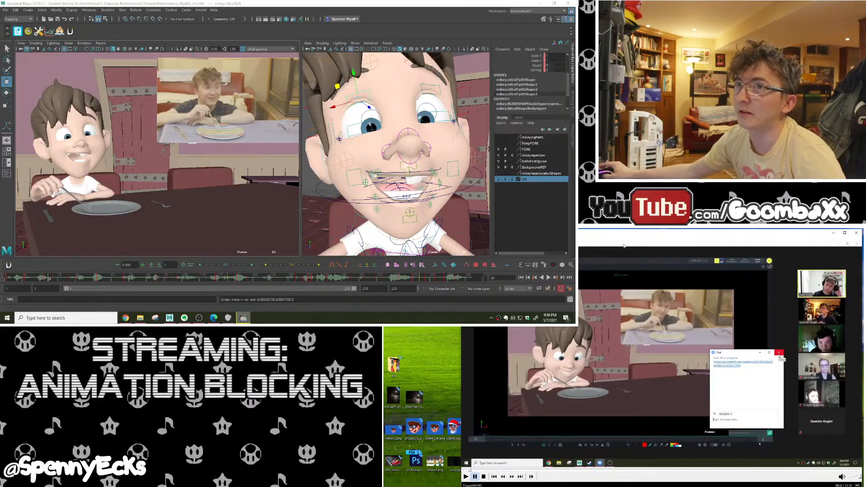
# Try moving the right upper-eyelid control at frame 24, undo the move, and inspect the eyelid up close
pyautogui.moveTo(338, 89); pyautogui.dragTo(335, 84)
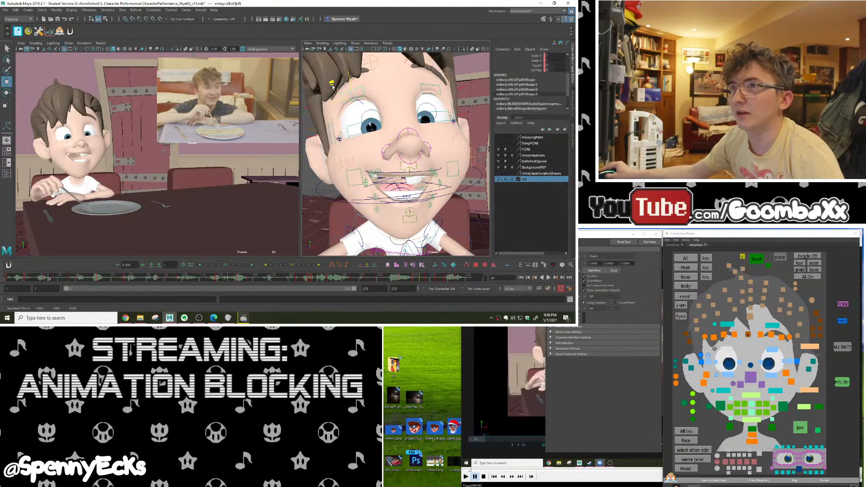
pyautogui.hotkey('ctrl', 'z')
pyautogui.keyDown('alt'); pyautogui.moveTo(363, 101); pyautogui.dragTo(366, 118, button='middle'); pyautogui.keyUp('alt')
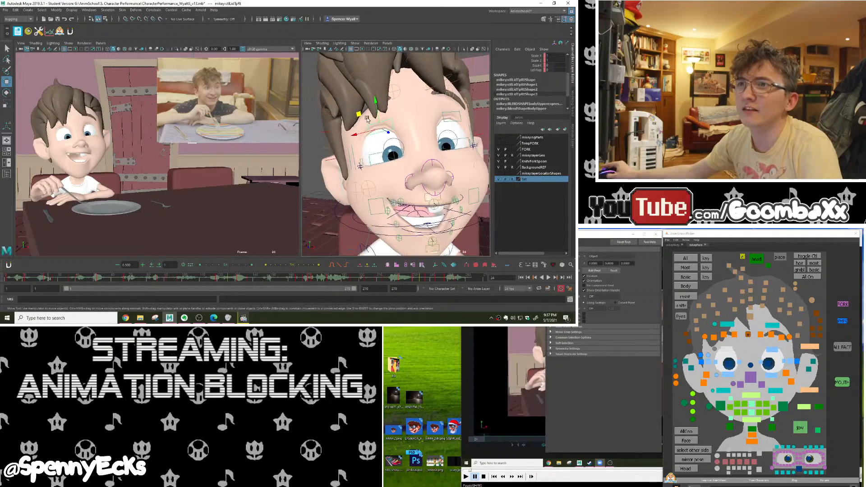
pyautogui.scroll(10, 344, 59)
pyautogui.keyDown('alt'); pyautogui.moveTo(345, 58); pyautogui.dragTo(419, 137, button='middle'); pyautogui.keyUp('alt')
pyautogui.keyDown('alt'); pyautogui.moveTo(419, 137); pyautogui.dragTo(410, 132); pyautogui.keyUp('alt')
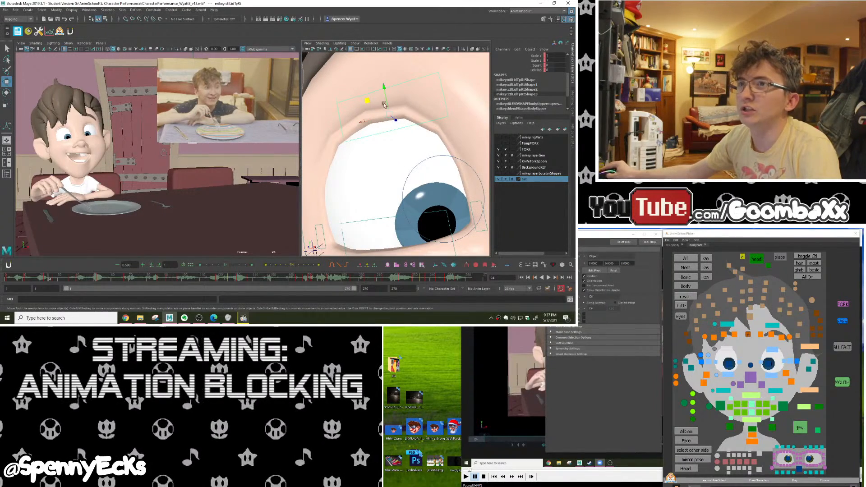
# Try the wireframe display in the perspective view and return it to smooth shading
pyautogui.click(355, 44)
pyautogui.click(353, 44)
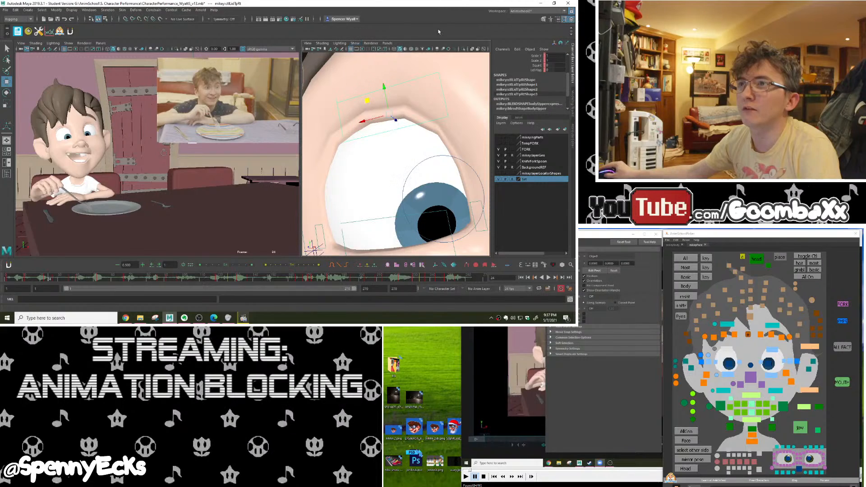
pyautogui.scroll(-5, 393, 120)
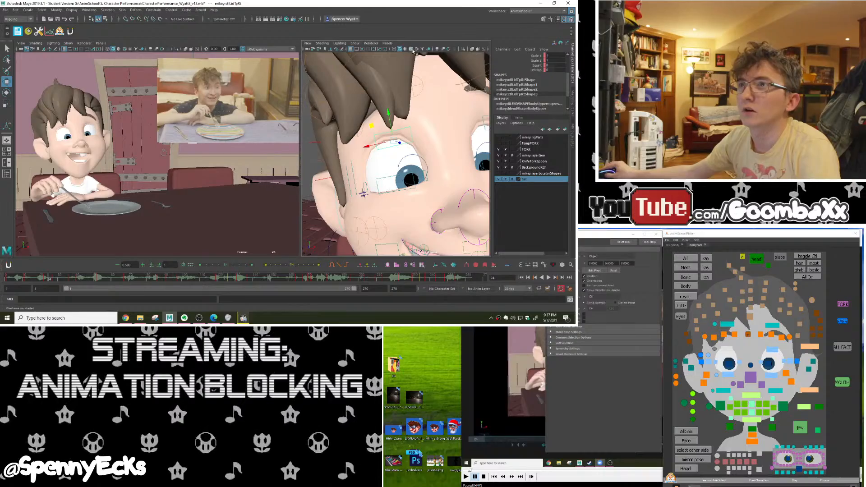
pyautogui.press('4')
pyautogui.scroll(-8, 404, 130)
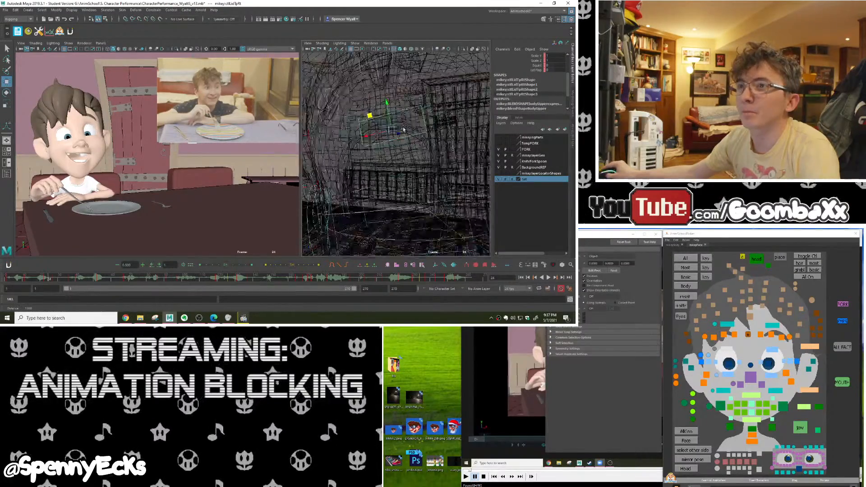
pyautogui.keyDown('alt'); pyautogui.moveTo(401, 128); pyautogui.dragTo(391, 93); pyautogui.keyUp('alt')
pyautogui.click(395, 51)
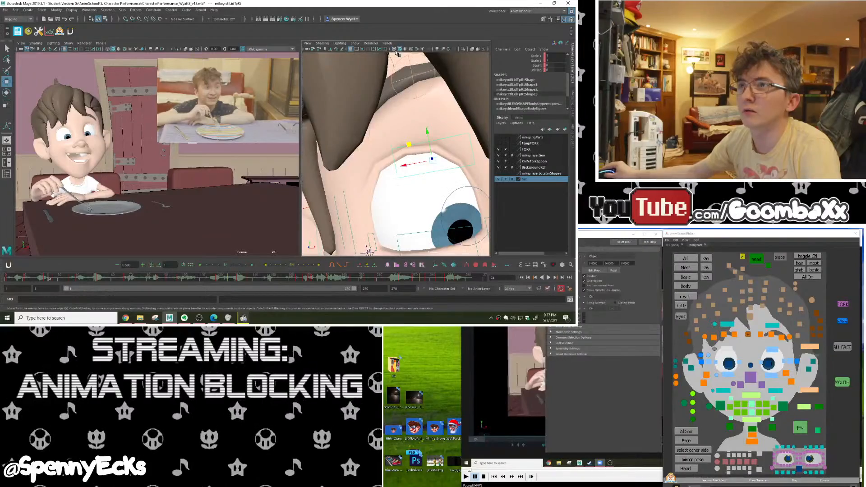
# Turn on wireframe on shaded in the perspective view to show the mesh edges around the eye and face
pyautogui.scroll(-2, 447, 158)
pyautogui.keyDown('alt'); pyautogui.moveTo(449, 161); pyautogui.dragTo(429, 145, button='middle'); pyautogui.keyUp('alt')
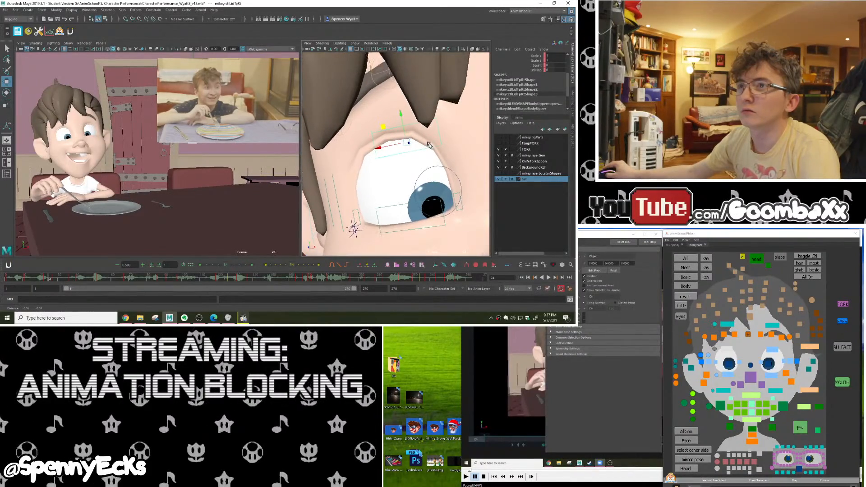
pyautogui.click(411, 49)
pyautogui.scroll(4, 434, 111)
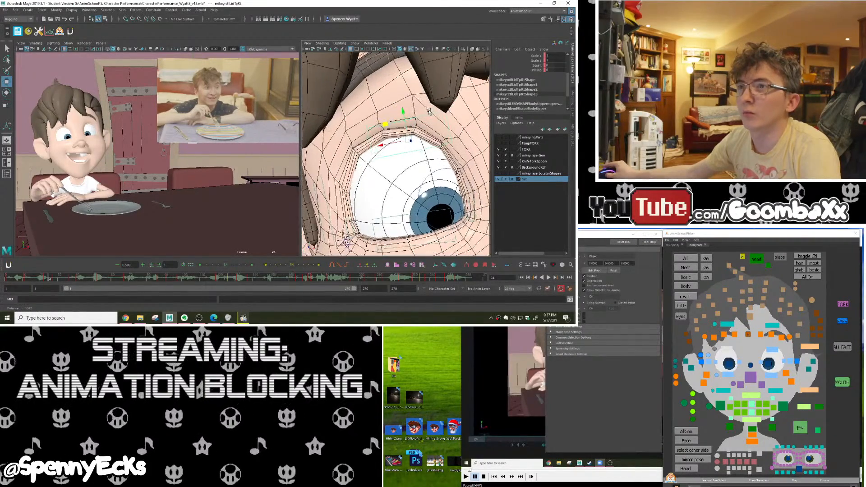
pyautogui.scroll(-8, 434, 111)
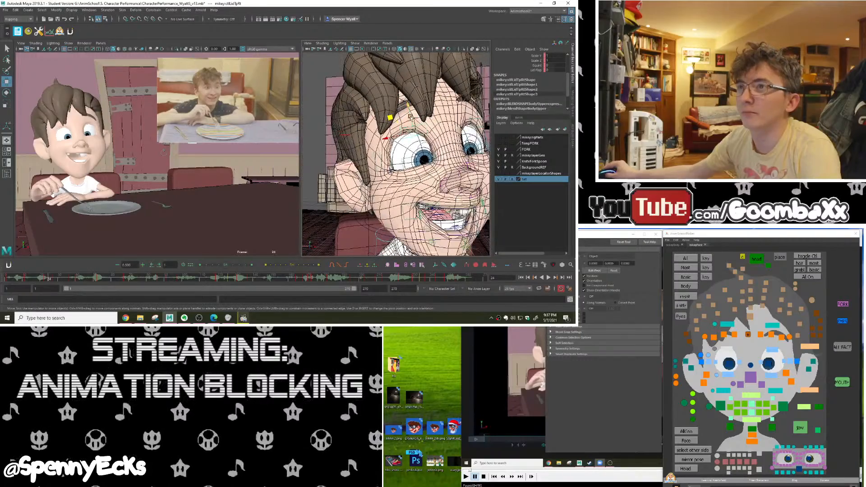
# Try the wireframe display on the perspective view and bring back the shaded display with mesh edges
pyautogui.moveTo(390, 118)
pyautogui.mouseDown()
pyautogui.moveTo(394, 140)
pyautogui.moveTo(395, 110)
pyautogui.moveTo(396, 125)
pyautogui.moveTo(392, 119)
pyautogui.mouseUp()
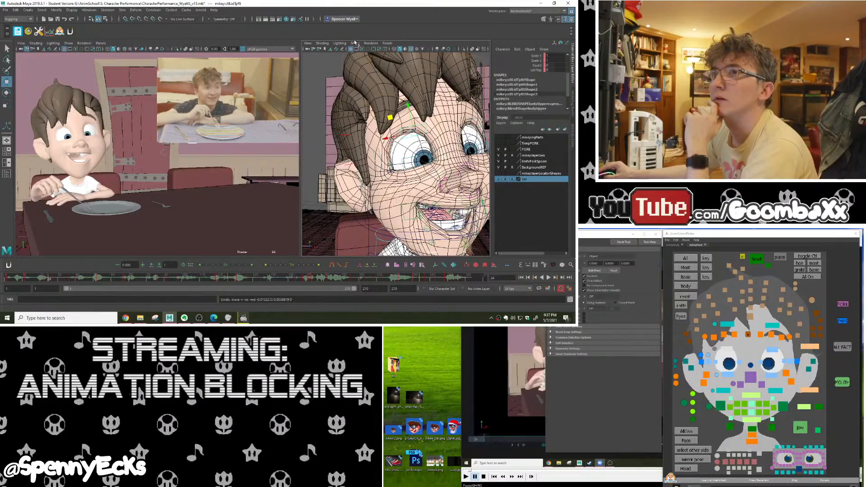
pyautogui.click(355, 43)
pyautogui.moveTo(328, 46)
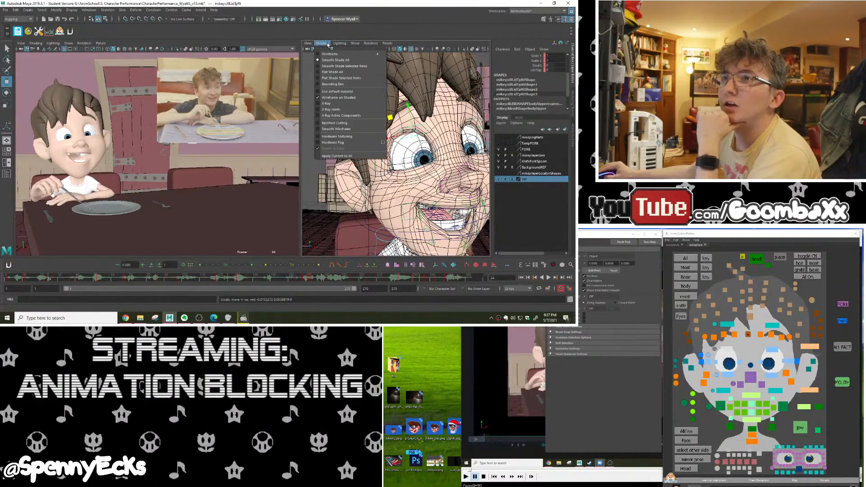
pyautogui.click(354, 67)
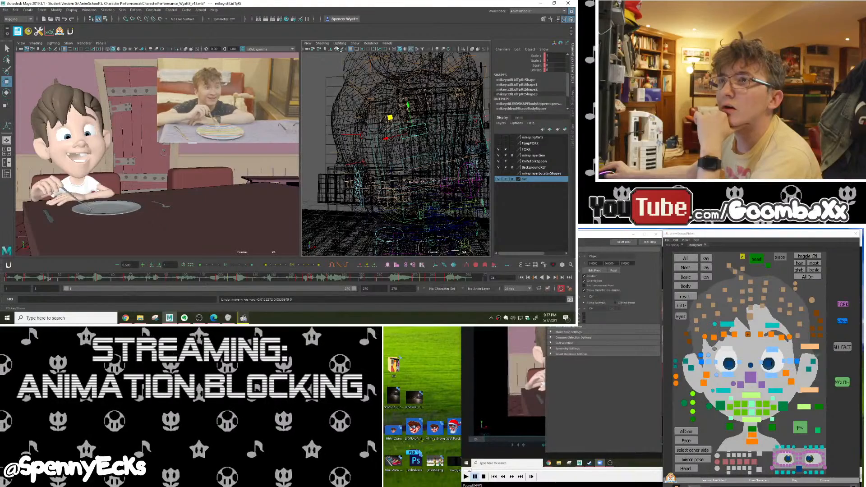
pyautogui.click(338, 43)
pyautogui.click(337, 44)
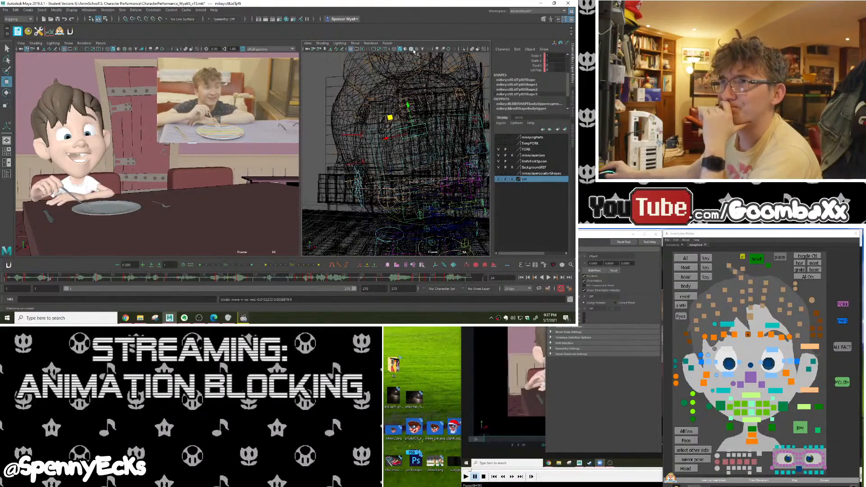
pyautogui.click(400, 49)
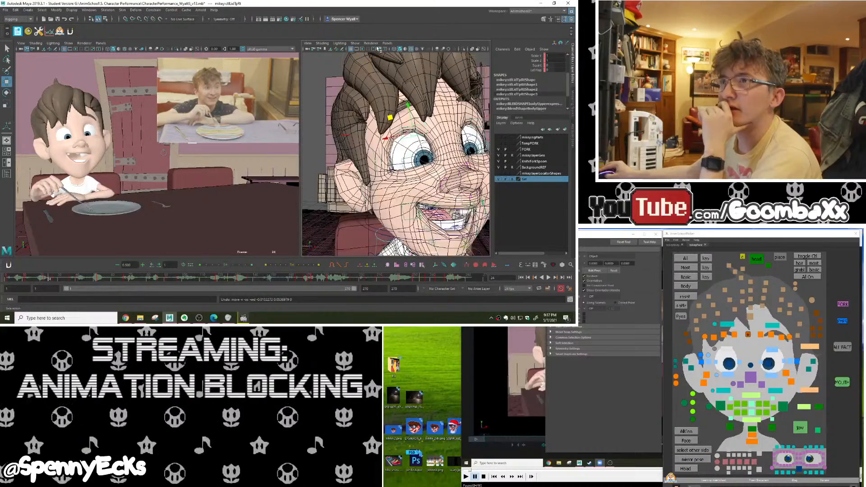
# Turn off wireframe on shaded in the perspective view
pyautogui.click(411, 49)
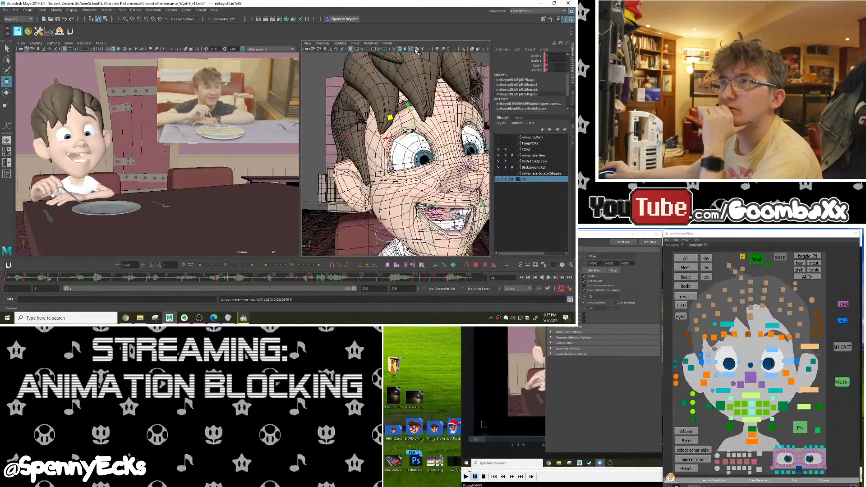
pyautogui.click(411, 50)
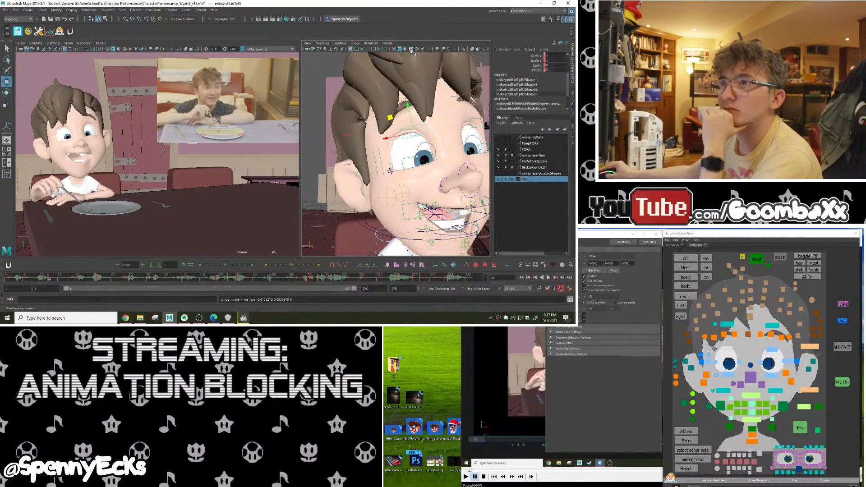
pyautogui.click(322, 43)
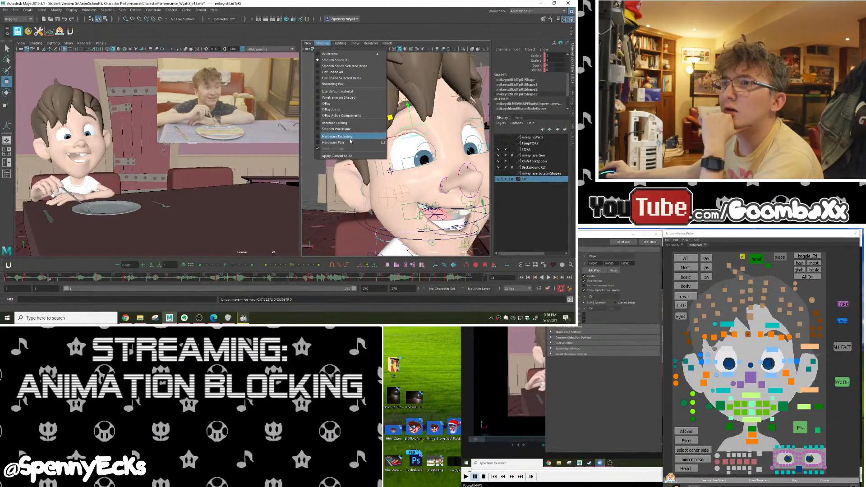
# Select the boy's placement control and look through its clothing and body visibility attributes
pyautogui.click(447, 206)
pyautogui.scroll(-10, 448, 204)
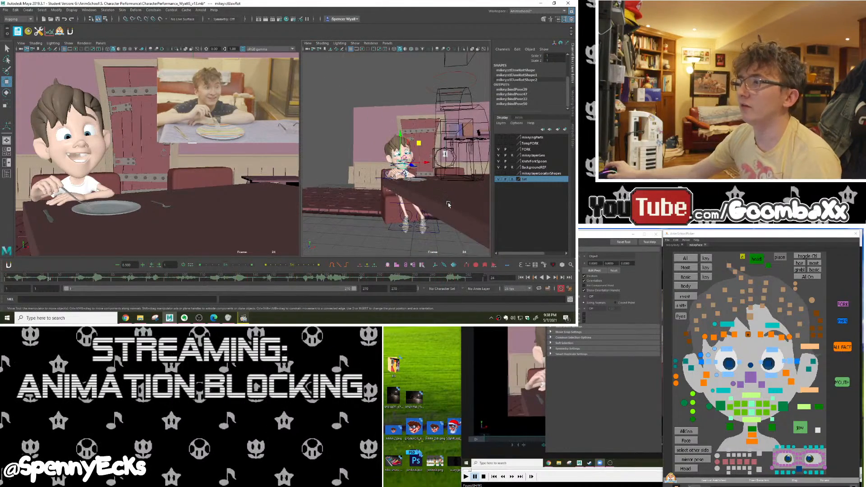
pyautogui.keyDown('alt'); pyautogui.moveTo(434, 202); pyautogui.dragTo(337, 125); pyautogui.keyUp('alt')
pyautogui.scroll(6, 361, 122)
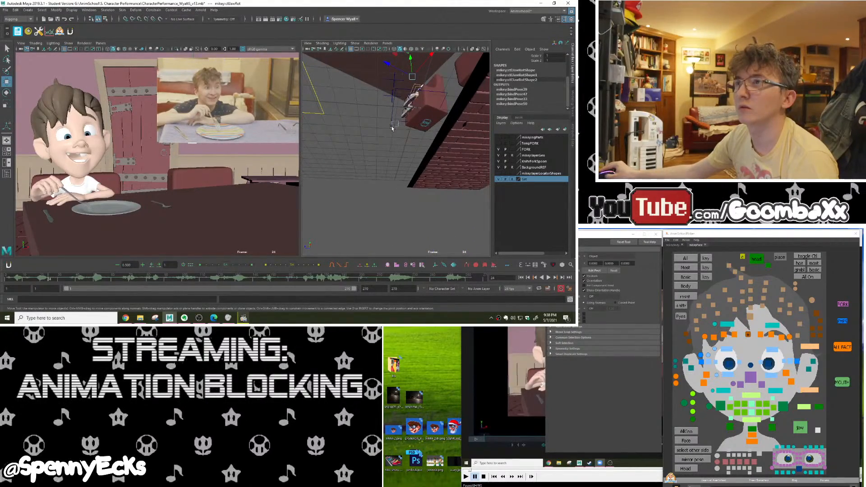
pyautogui.click(444, 100)
pyautogui.scroll(-2, 539, 82)
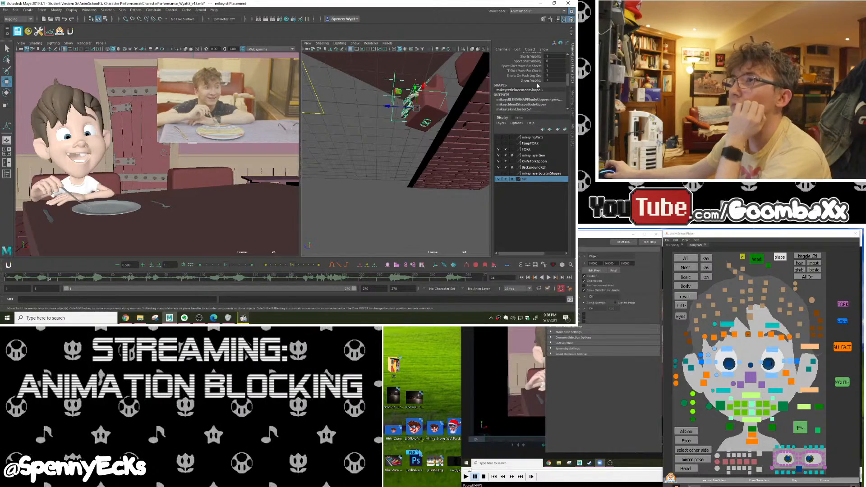
pyautogui.scroll(2, 538, 83)
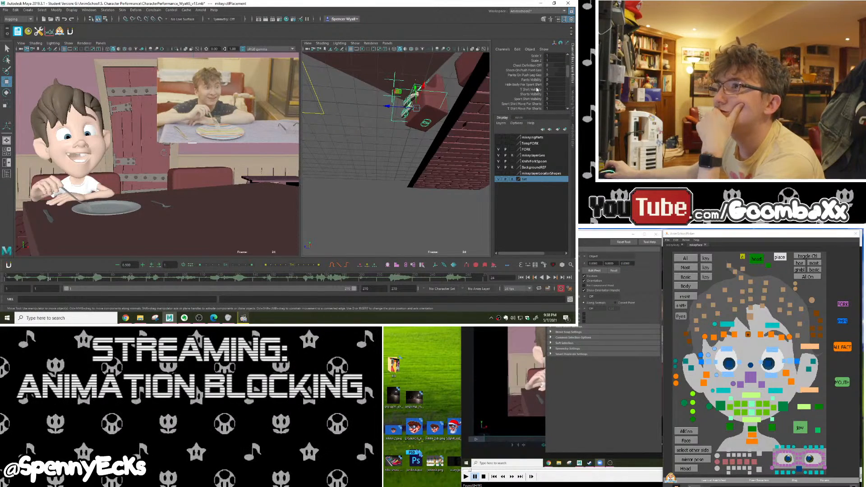
pyautogui.scroll(3, 537, 89)
pyautogui.scroll(-2, 537, 89)
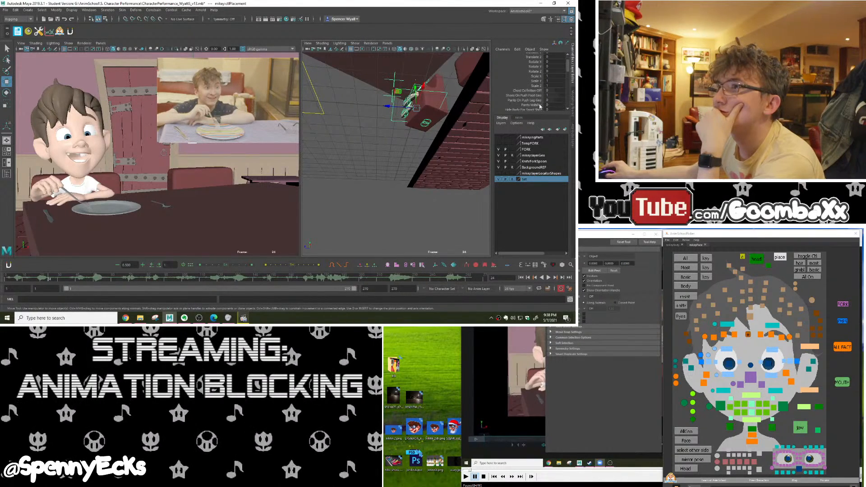
pyautogui.scroll(-5, 542, 96)
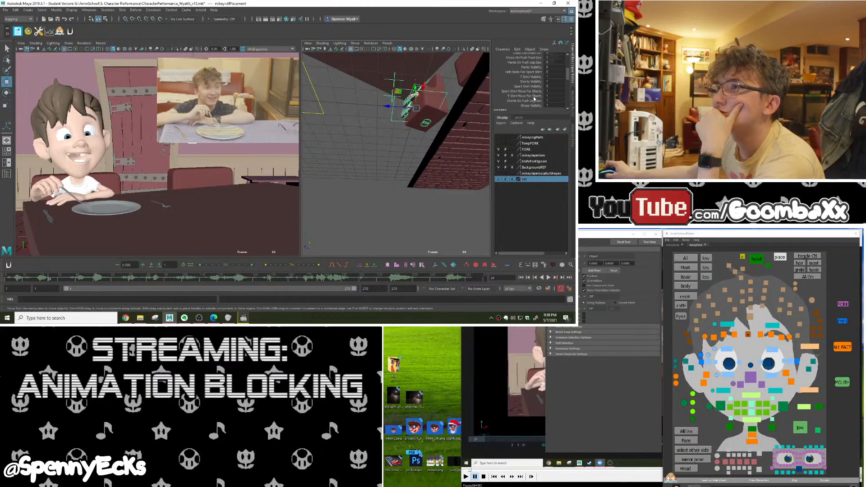
pyautogui.scroll(4, 534, 98)
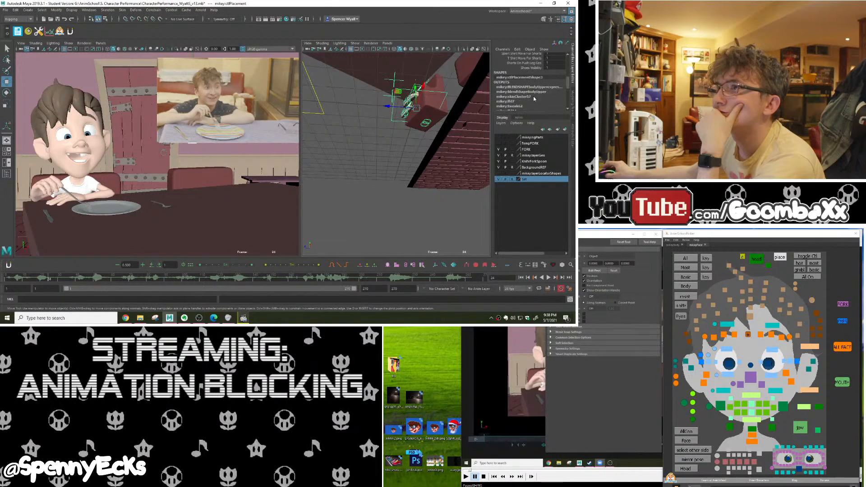
pyautogui.scroll(2, 534, 99)
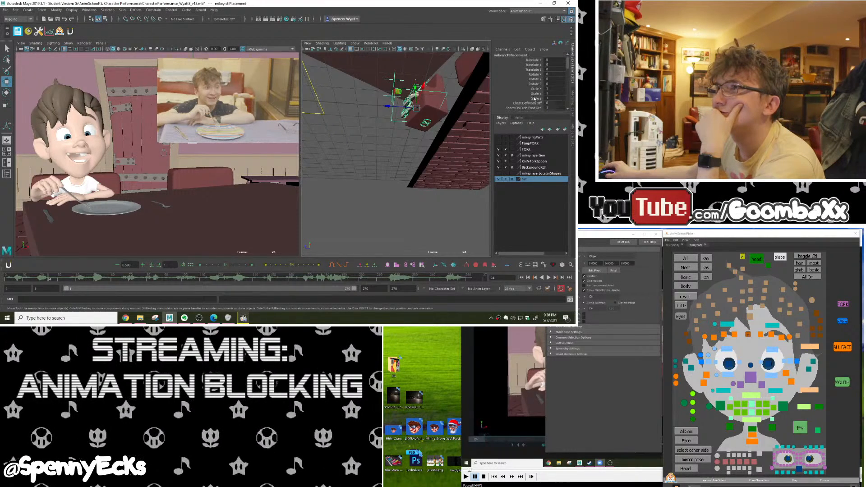
pyautogui.scroll(2, 535, 99)
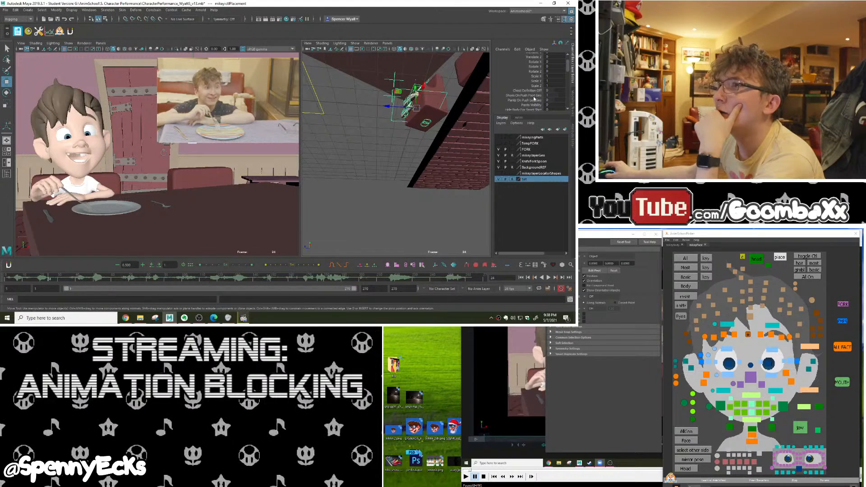
pyautogui.scroll(-1, 534, 98)
pyautogui.scroll(-2, 534, 99)
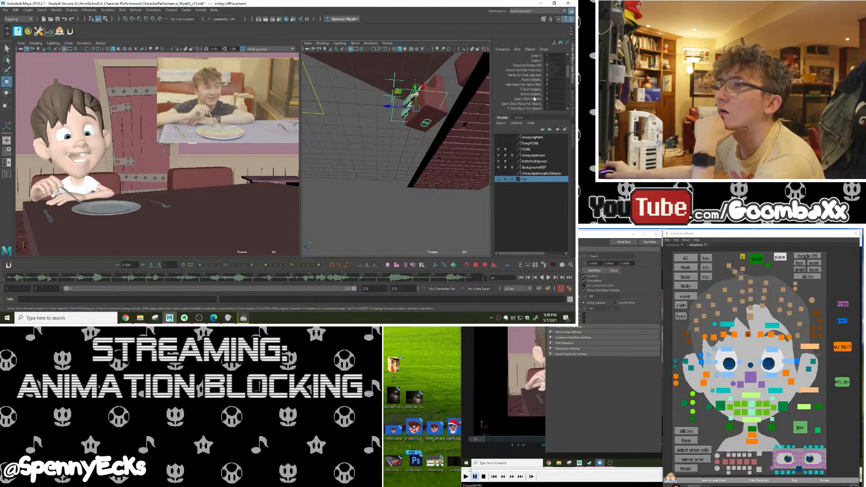
pyautogui.scroll(-2, 535, 98)
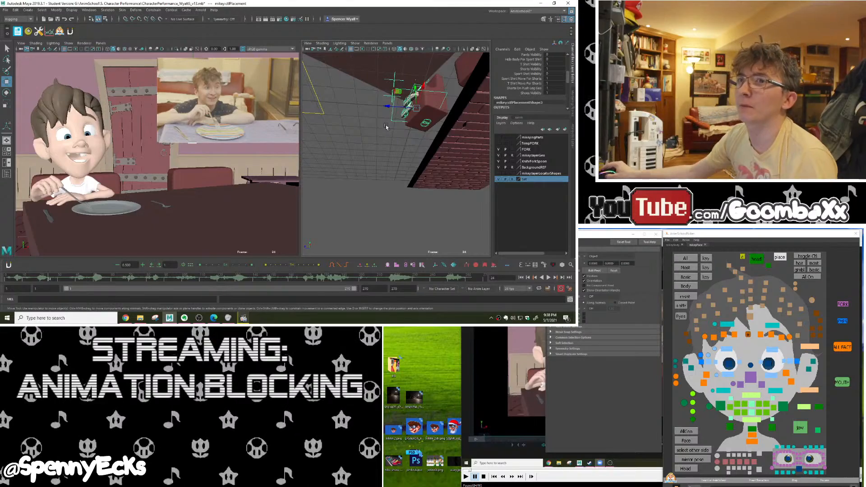
# Examine the boy's face and eyes up close from the front in the perspective view
pyautogui.keyDown('alt'); pyautogui.moveTo(386, 126); pyautogui.dragTo(420, 130); pyautogui.keyUp('alt')
pyautogui.keyDown('alt'); pyautogui.moveTo(421, 131); pyautogui.dragTo(443, 248, button='middle'); pyautogui.keyUp('alt')
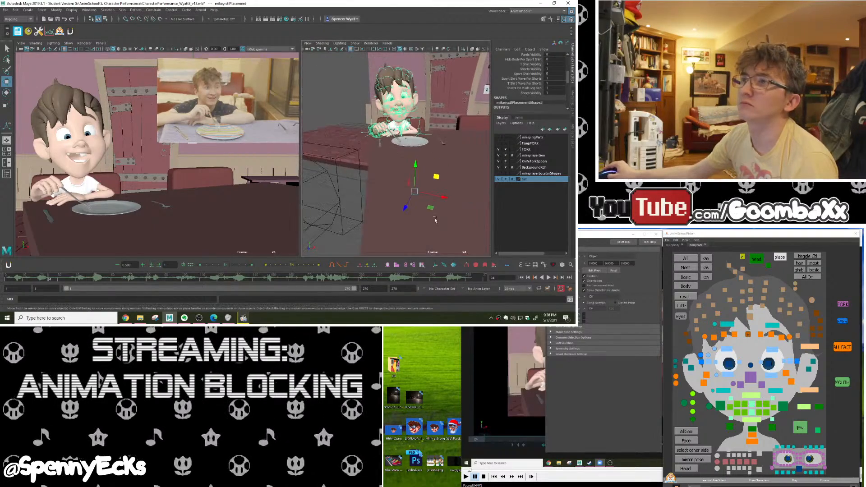
pyautogui.keyDown('alt'); pyautogui.moveTo(424, 135); pyautogui.dragTo(440, 154); pyautogui.keyUp('alt')
pyautogui.scroll(6, 439, 154)
pyautogui.keyDown('alt'); pyautogui.moveTo(439, 154); pyautogui.dragTo(404, 154, button='middle'); pyautogui.keyUp('alt')
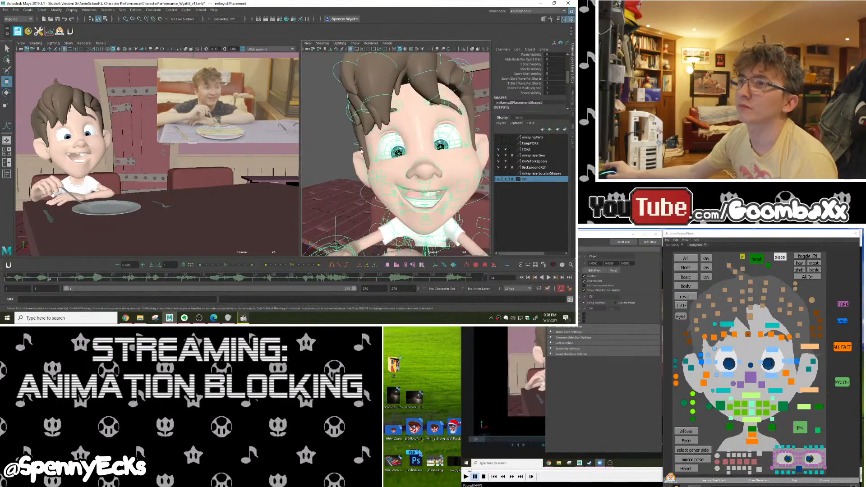
pyautogui.scroll(5, 404, 154)
pyautogui.scroll(-1, 404, 155)
pyautogui.scroll(-3, 404, 154)
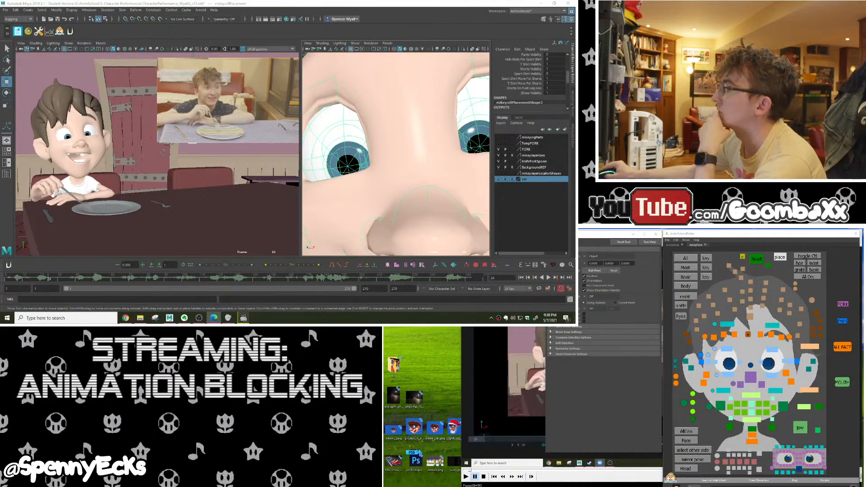
# Glance at the paused review call recording and turn on wireframe on shaded for the boy's face in the perspective view
pyautogui.hotkey('alt', 'Tab')
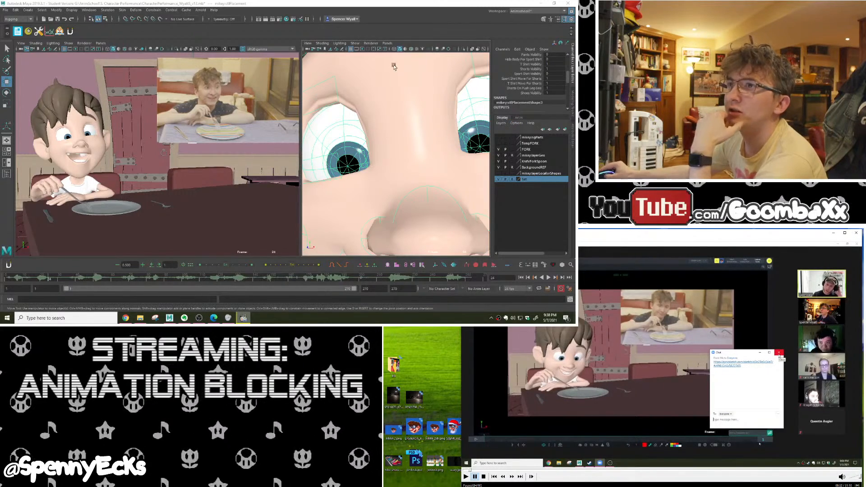
pyautogui.click(411, 50)
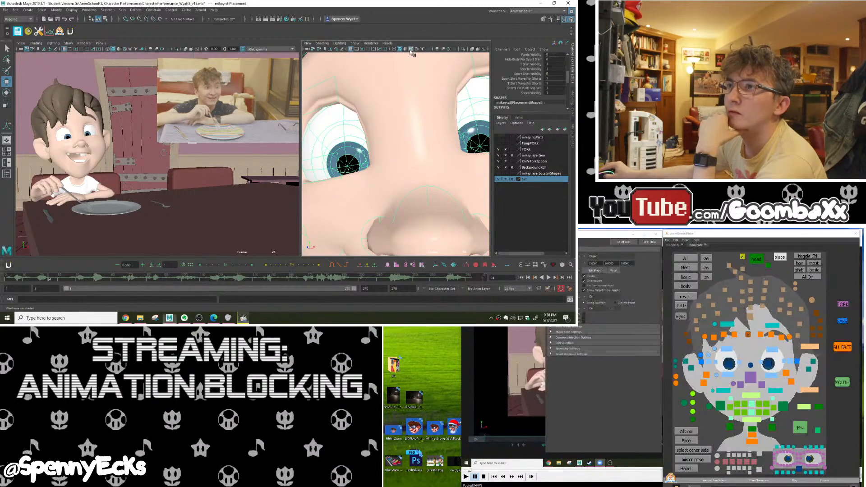
pyautogui.keyDown('alt'); pyautogui.moveTo(397, 85); pyautogui.dragTo(339, 54, button='right'); pyautogui.keyUp('alt')
pyautogui.keyDown('alt'); pyautogui.moveTo(373, 94); pyautogui.dragTo(409, 100); pyautogui.keyUp('alt')
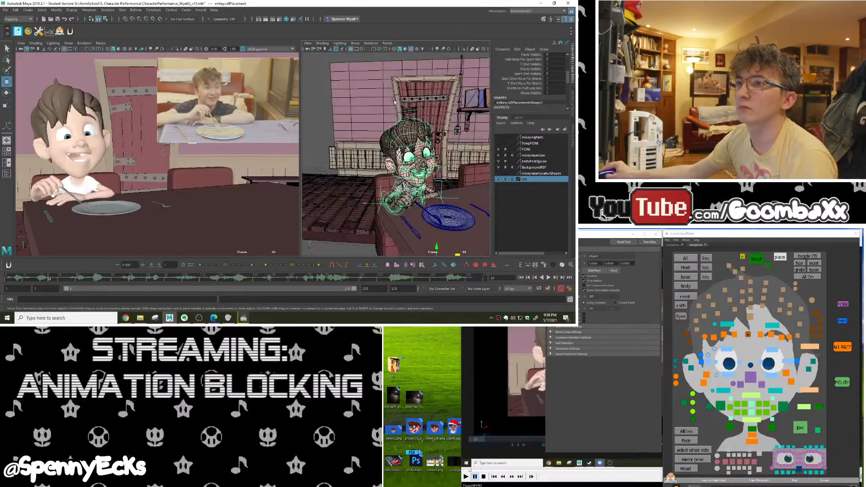
pyautogui.keyDown('alt'); pyautogui.moveTo(408, 100); pyautogui.dragTo(456, 122, button='right'); pyautogui.keyUp('alt')
pyautogui.keyDown('alt'); pyautogui.moveTo(455, 122); pyautogui.dragTo(417, 97, button='middle'); pyautogui.keyUp('alt')
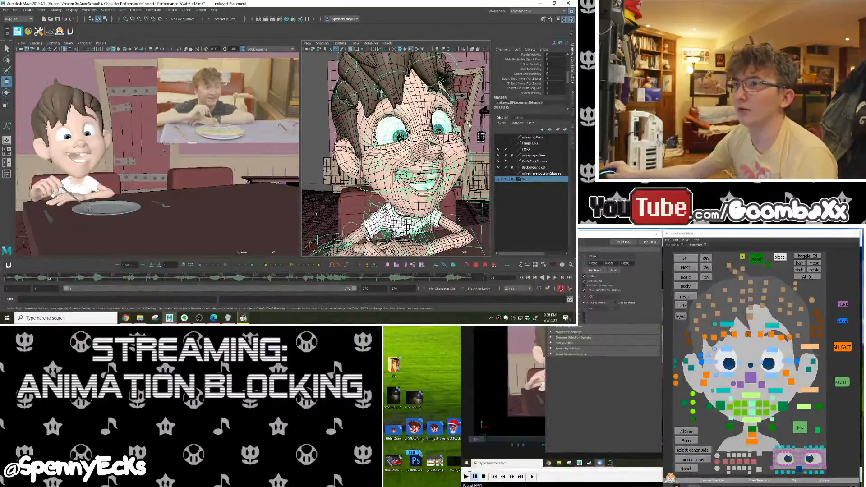
# Examine the mesh edges around the boy's eyes, cheeks and mouth from several angles
pyautogui.keyDown('alt'); pyautogui.moveTo(391, 126); pyautogui.dragTo(423, 141, button='right'); pyautogui.keyUp('alt')
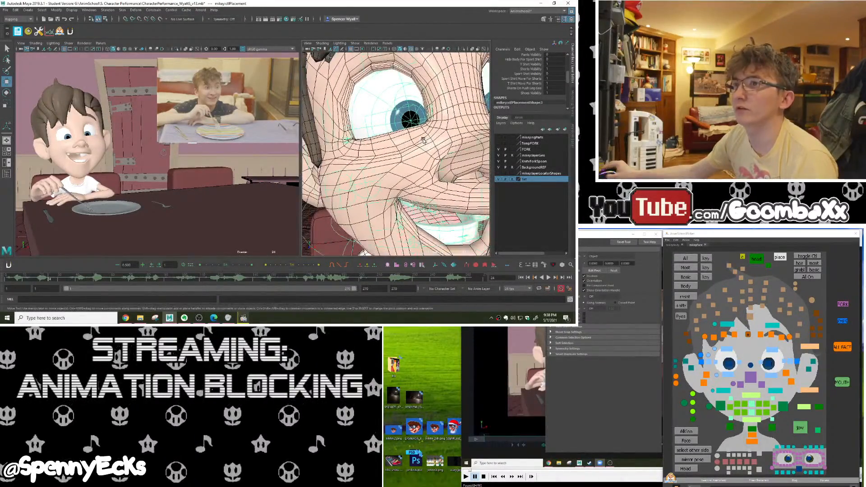
pyautogui.keyDown('alt'); pyautogui.moveTo(423, 140); pyautogui.dragTo(437, 208, button='middle'); pyautogui.keyUp('alt')
pyautogui.keyDown('alt'); pyautogui.moveTo(436, 209); pyautogui.dragTo(396, 205, button='right'); pyautogui.keyUp('alt')
pyautogui.keyDown('alt'); pyautogui.moveTo(396, 204); pyautogui.dragTo(380, 143, button='middle'); pyautogui.keyUp('alt')
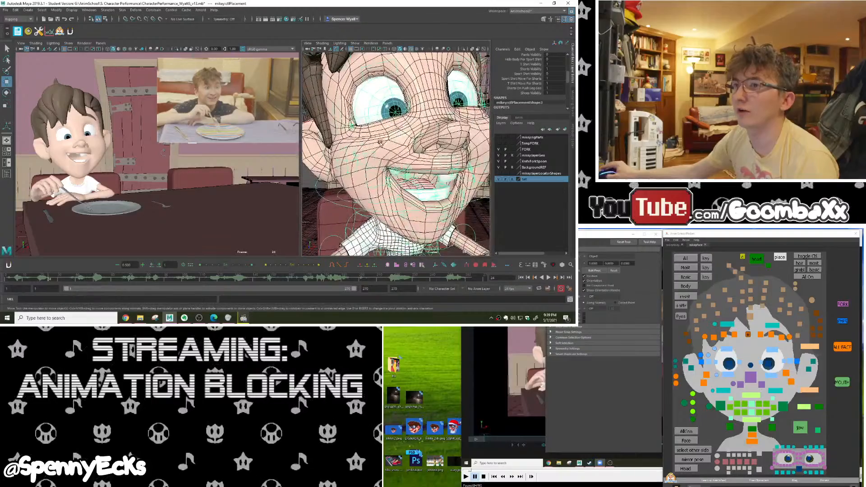
pyautogui.keyDown('alt'); pyautogui.moveTo(381, 143); pyautogui.dragTo(394, 131); pyautogui.keyUp('alt')
pyautogui.keyDown('alt'); pyautogui.moveTo(393, 131); pyautogui.dragTo(392, 146, button='middle'); pyautogui.keyUp('alt')
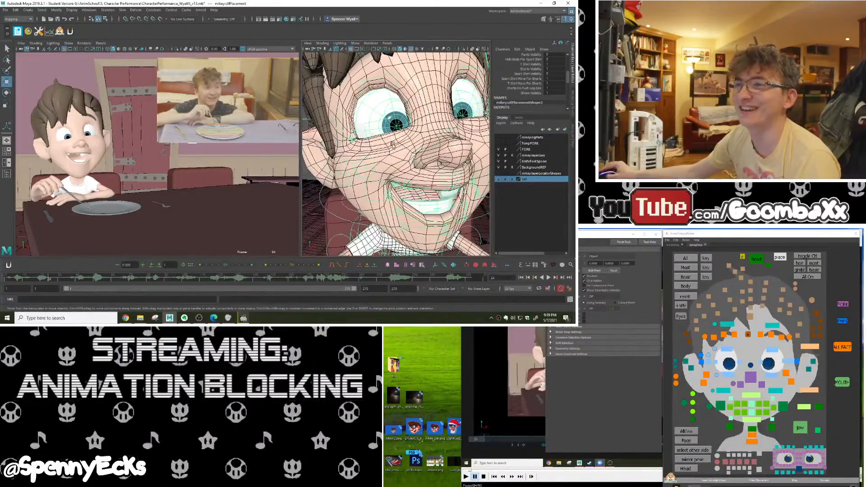
pyautogui.keyDown('alt'); pyautogui.moveTo(392, 145); pyautogui.dragTo(389, 119); pyautogui.keyUp('alt')
pyautogui.keyDown('alt'); pyautogui.moveTo(389, 120); pyautogui.dragTo(425, 131, button='right'); pyautogui.keyUp('alt')
pyautogui.moveTo(425, 132)
pyautogui.keyDown('alt'); pyautogui.mouseDown()
pyautogui.moveTo(403, 135)
pyautogui.moveTo(422, 132)
pyautogui.mouseUp(); pyautogui.keyUp('alt')
pyautogui.keyDown('alt'); pyautogui.moveTo(422, 132); pyautogui.dragTo(389, 131, button='right'); pyautogui.keyUp('alt')
pyautogui.keyDown('alt'); pyautogui.moveTo(388, 131); pyautogui.dragTo(388, 166, button='middle'); pyautogui.keyUp('alt')
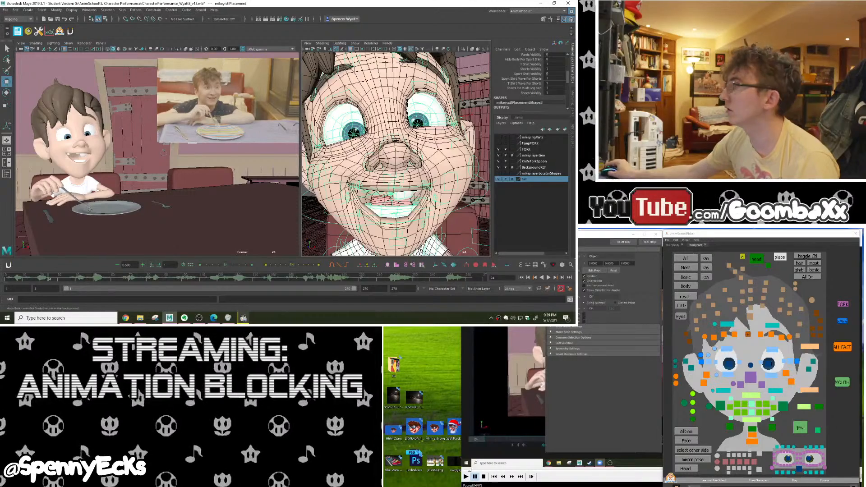
# Resume the review call recording, pause it again, and return to the Maya scene
pyautogui.click(495, 384)
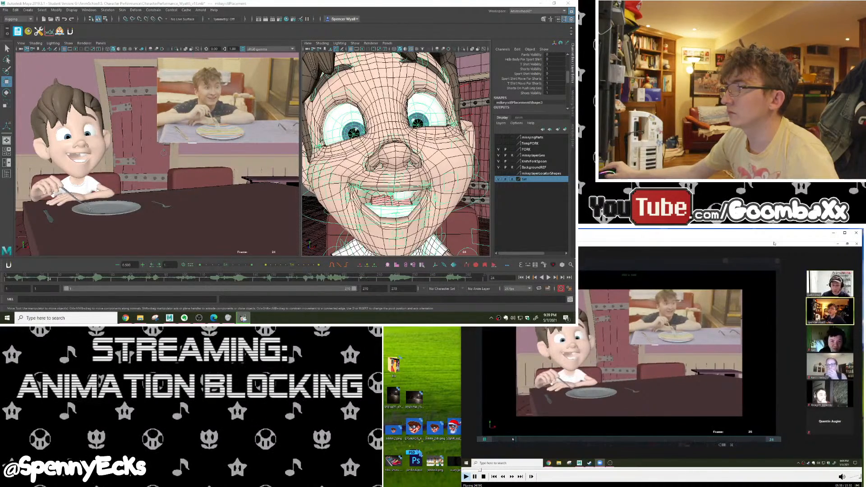
pyautogui.click(706, 427)
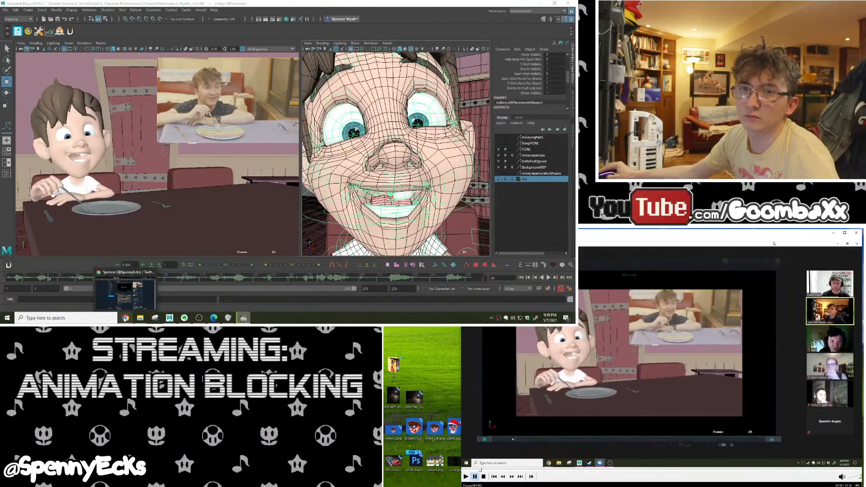
pyautogui.click(265, 3)
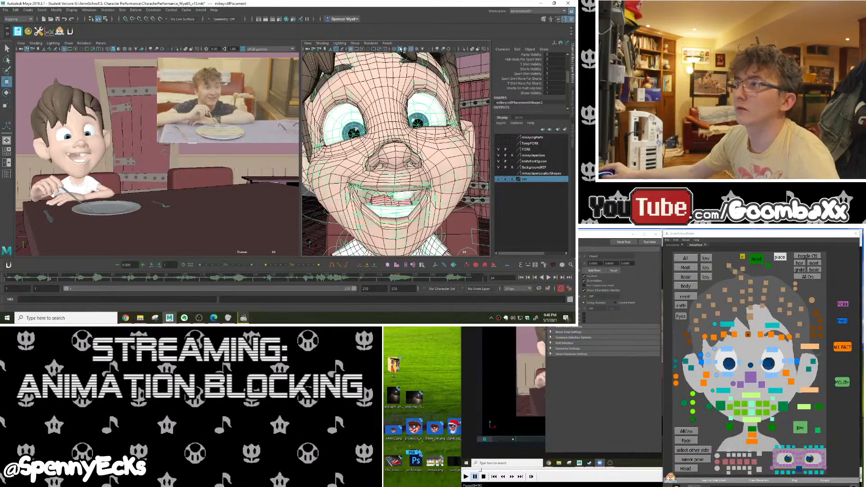
# Select all of the boy's rig controls and scrub the timeline back to frame 11
pyautogui.click(756, 259)
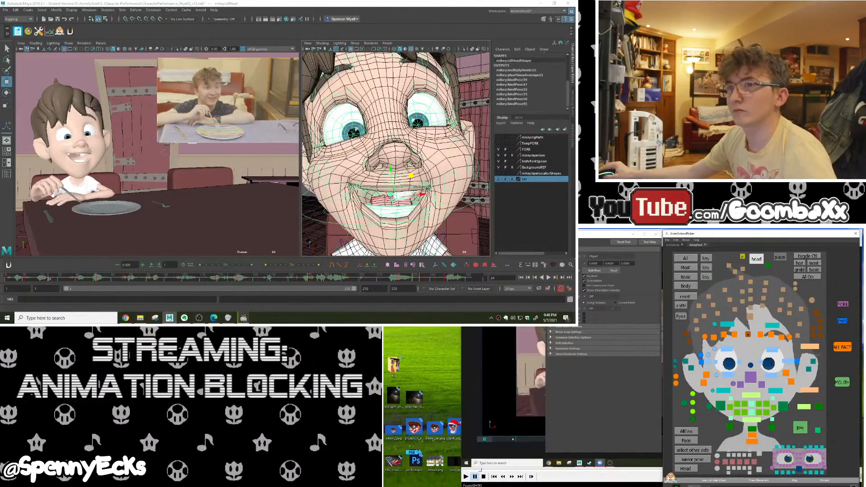
pyautogui.click(46, 279)
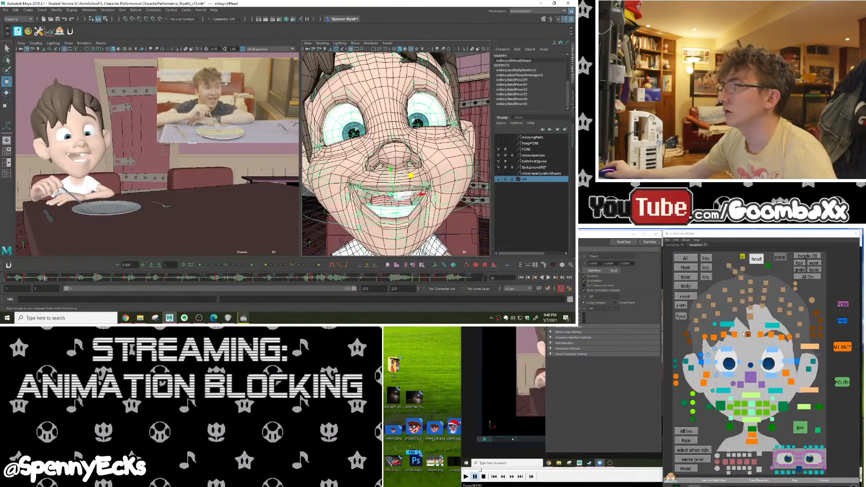
pyautogui.click(61, 192)
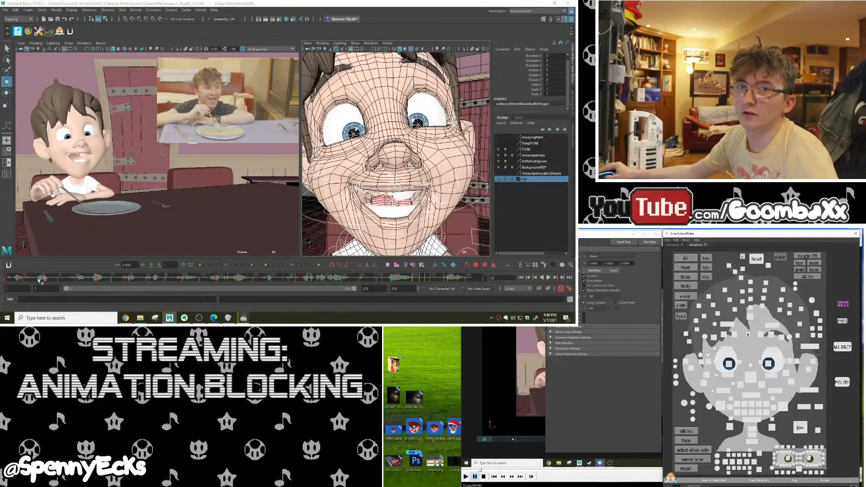
pyautogui.moveTo(39, 278)
pyautogui.mouseDown()
pyautogui.moveTo(17, 278)
pyautogui.moveTo(34, 279)
pyautogui.moveTo(26, 280)
pyautogui.mouseUp()
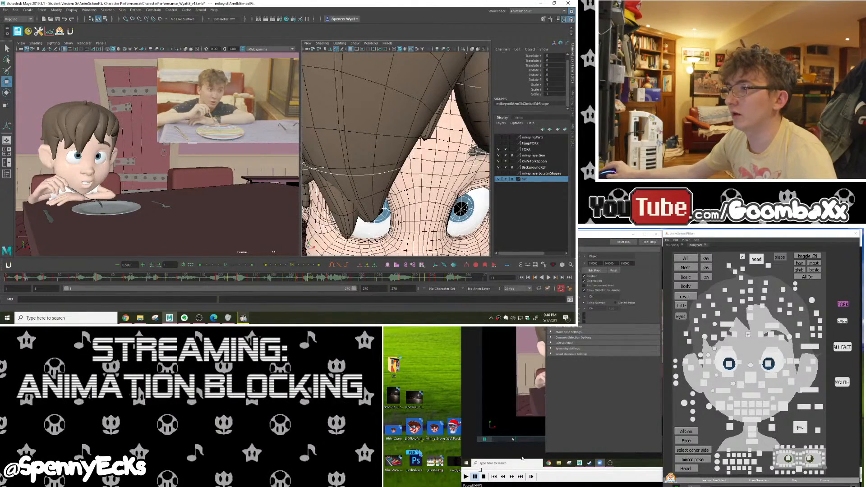
# Raise Maya's level in the volume mixer and play and scrub through the opening of the animation with sound
pyautogui.click(228, 318)
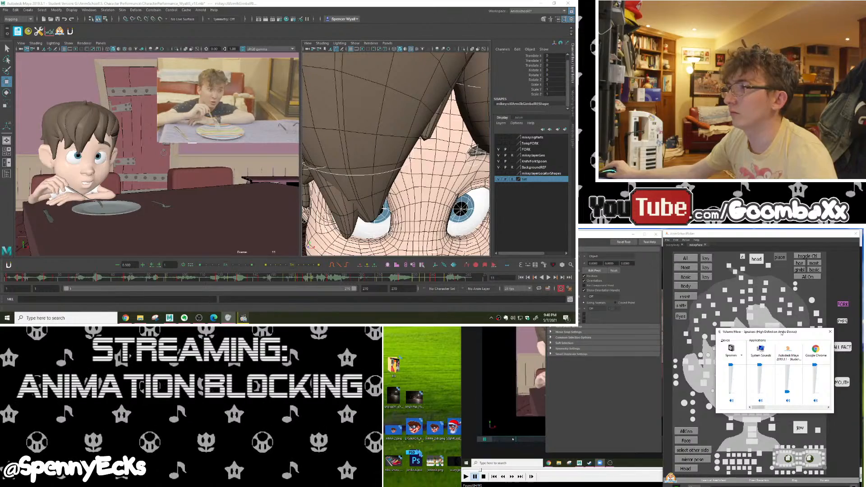
pyautogui.moveTo(781, 334); pyautogui.dragTo(475, 331)
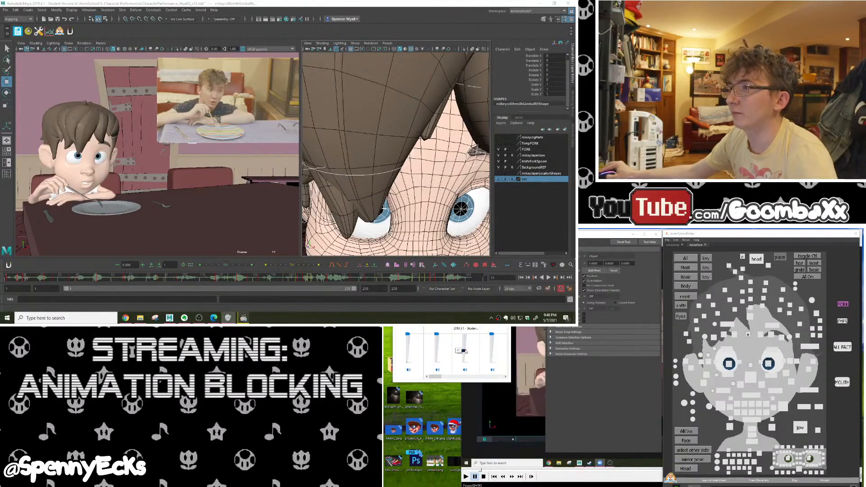
pyautogui.click(23, 281)
pyautogui.hotkey('alt', 'v')
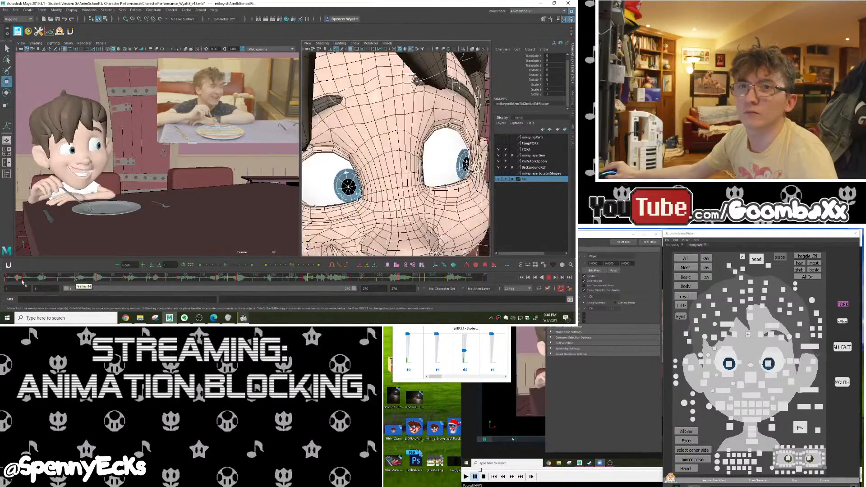
pyautogui.moveTo(22, 282); pyautogui.dragTo(47, 280)
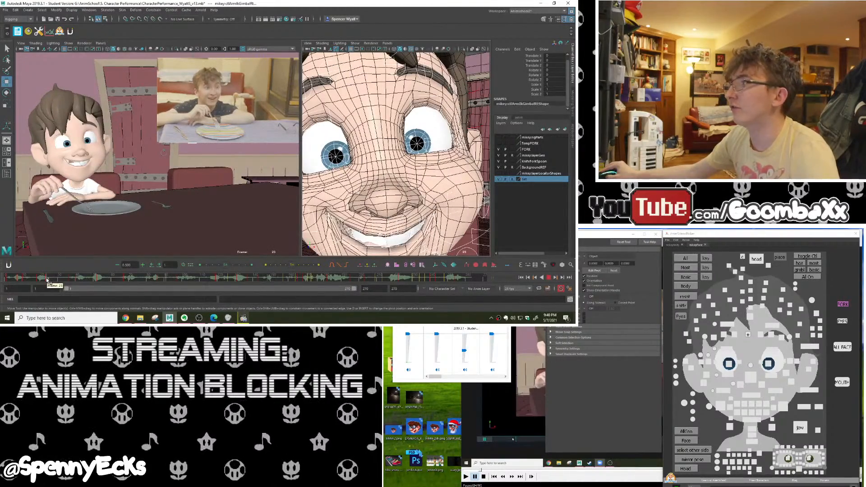
pyautogui.hotkey('ctrl', 'z')
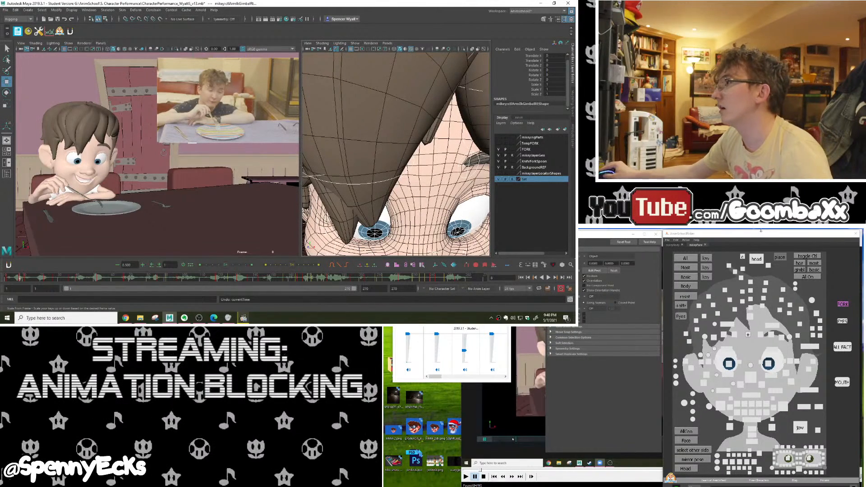
# Select every control of the boy plus the fork and add one custom button for this selection to the face picker
pyautogui.click(733, 251)
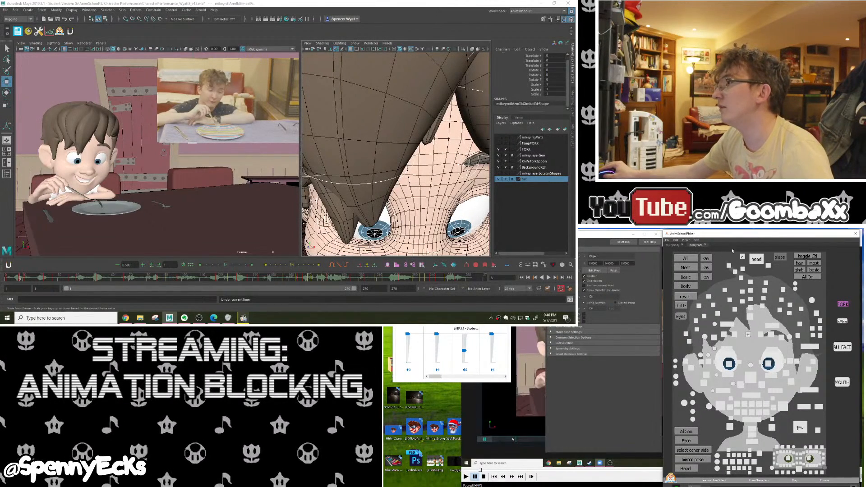
pyautogui.click(845, 307)
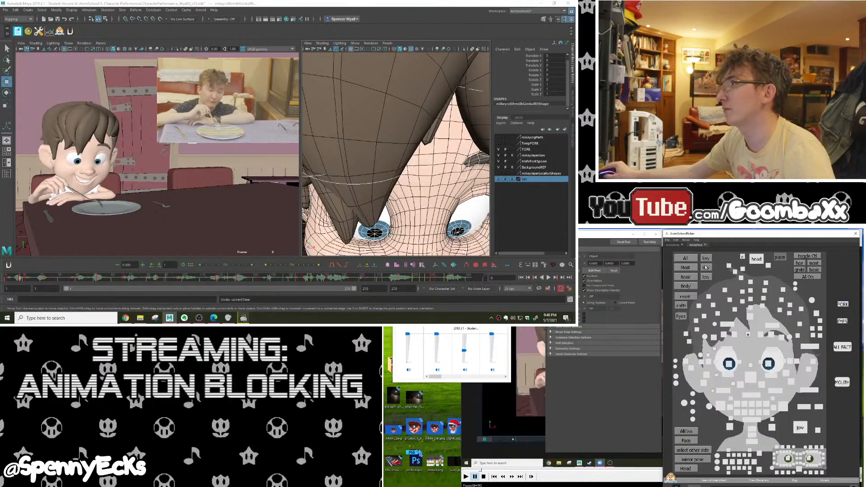
pyautogui.rightClick(690, 260)
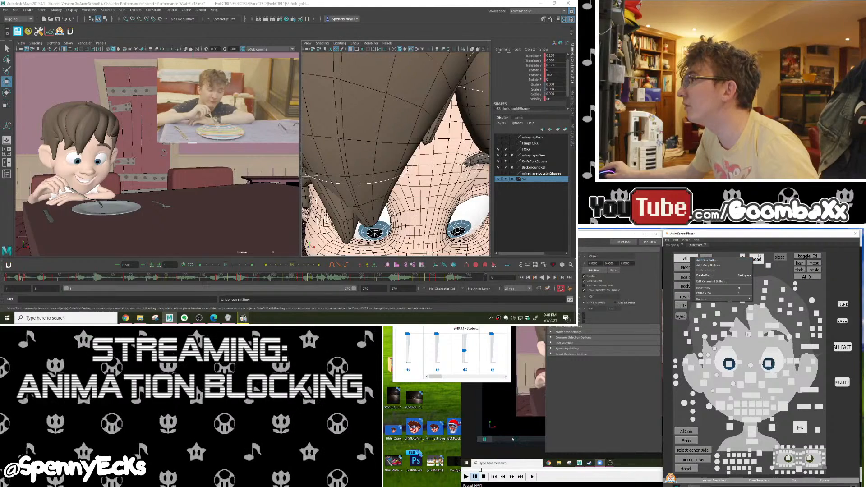
pyautogui.click(787, 234)
pyautogui.rightClick(845, 257)
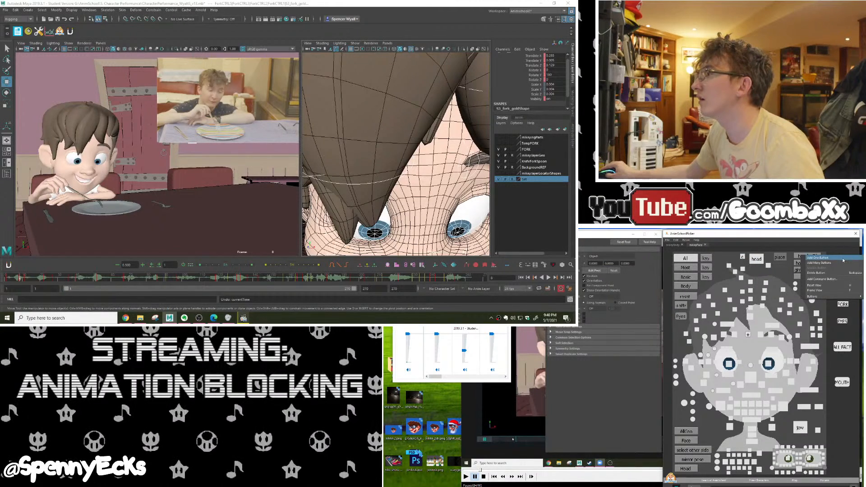
pyautogui.click(844, 257)
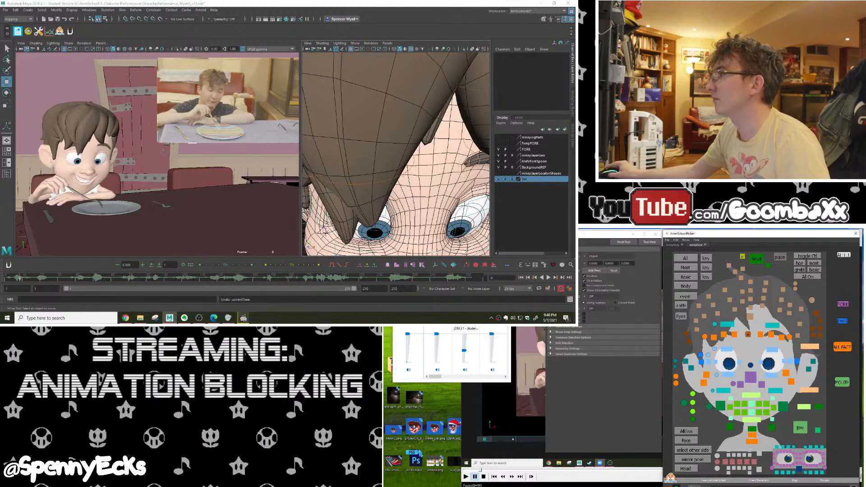
# Select everything with the new face picker button and add a matching all-controls button to the body picker
pyautogui.click(673, 245)
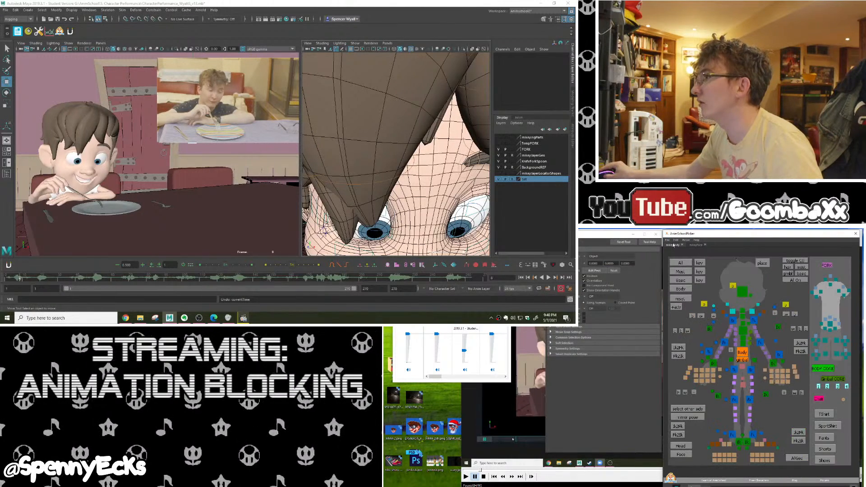
pyautogui.click(697, 245)
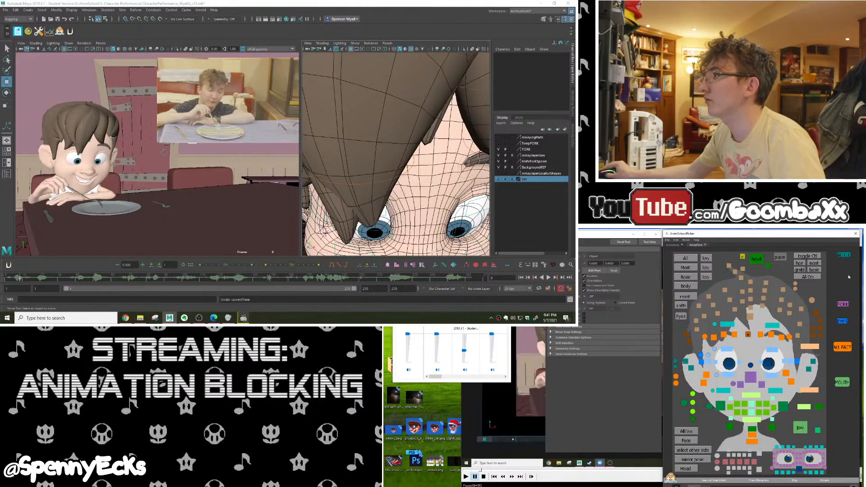
pyautogui.click(845, 255)
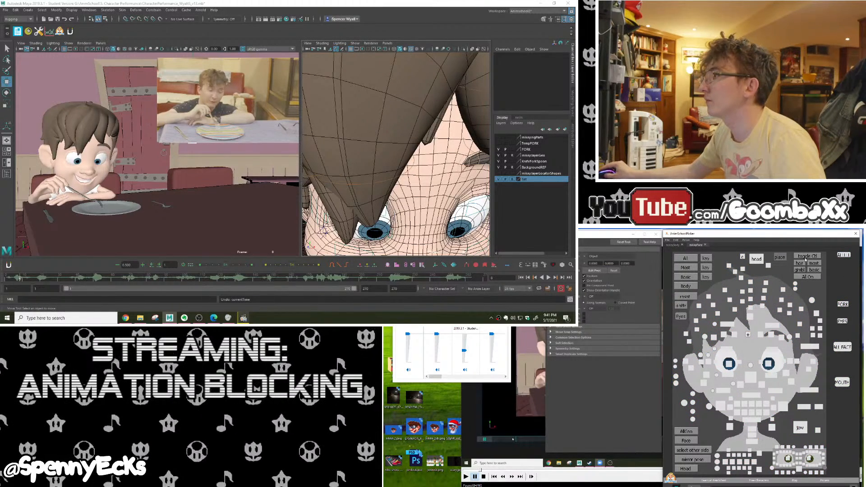
pyautogui.click(672, 245)
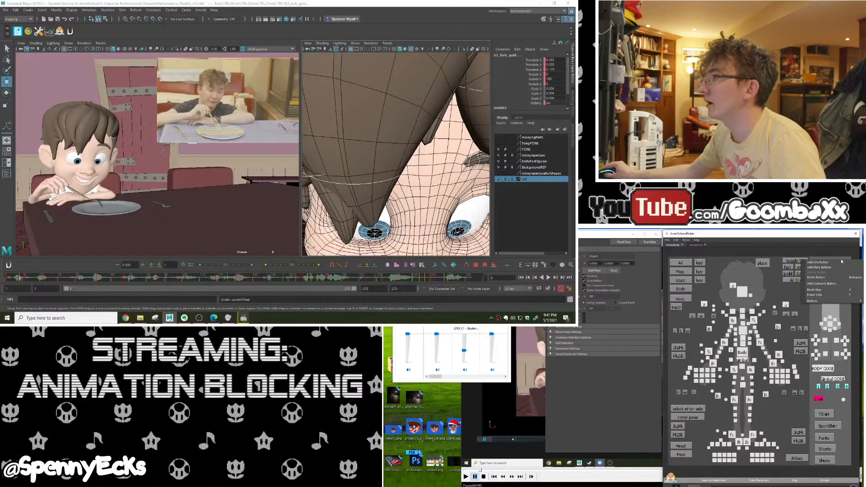
pyautogui.click(843, 260)
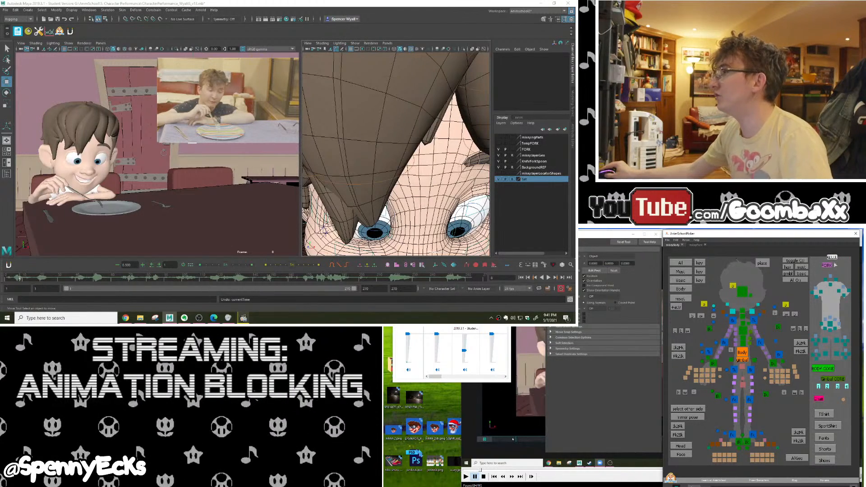
pyautogui.click(697, 245)
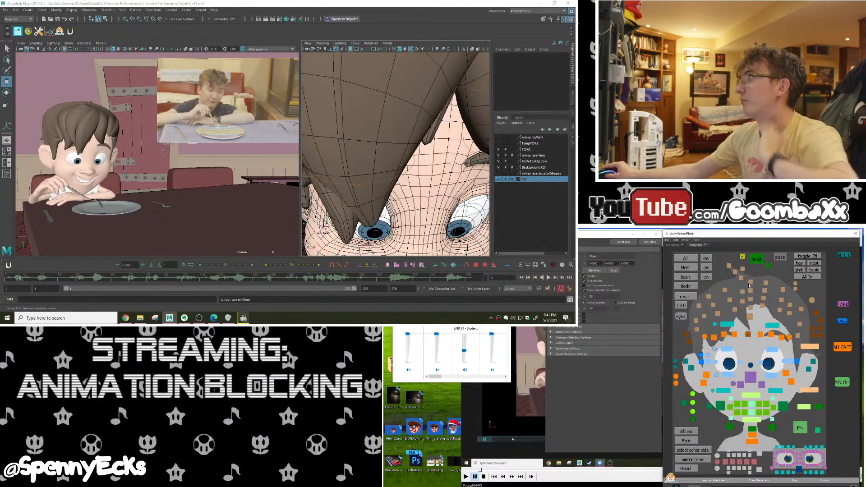
# Play the animation from the first frame and stop on frame 47 at the boy's sideways look
pyautogui.click(302, 4)
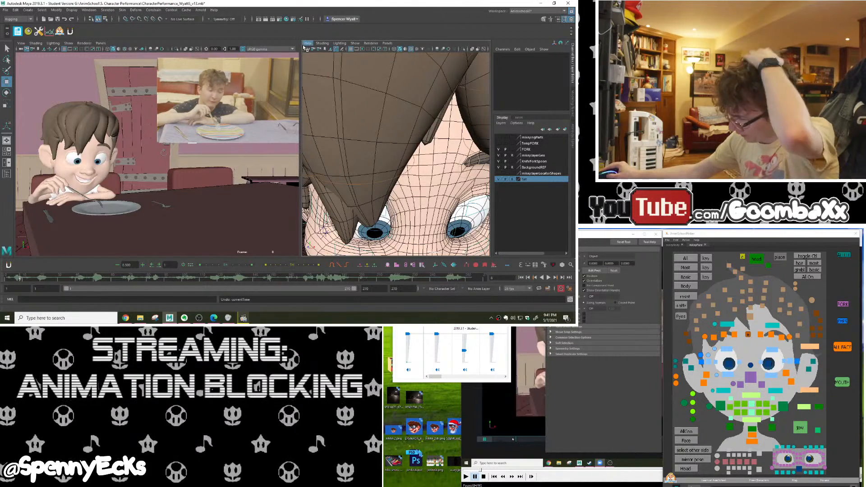
pyautogui.click(85, 278)
pyautogui.hotkey('alt', 'shift', 'v')
pyautogui.hotkey('alt', 'v')
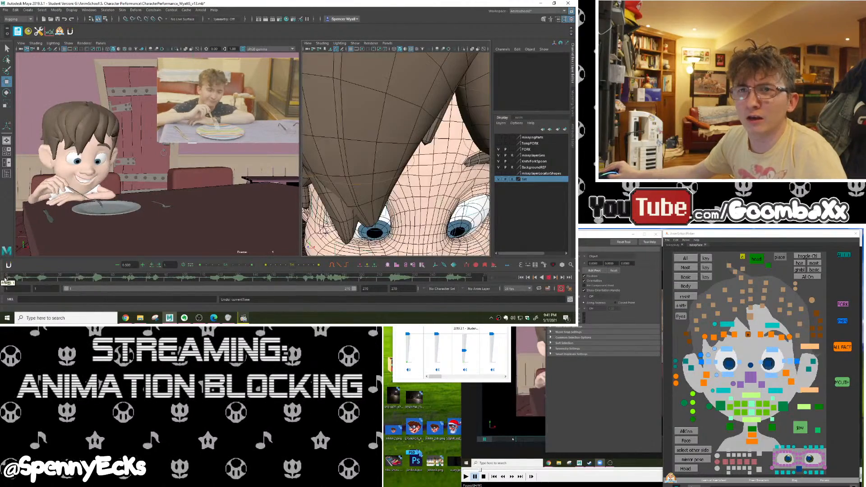
pyautogui.click(88, 280)
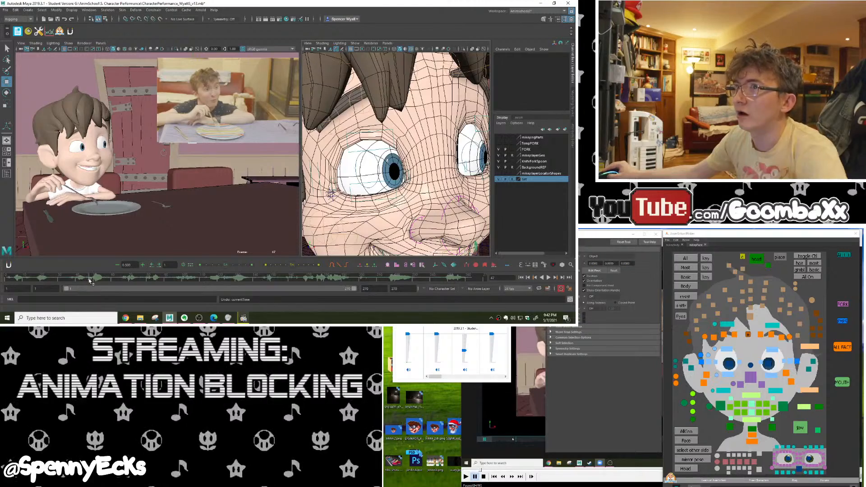
# Scrub and replay the opening poses, comparing the boy's head turn and smile with the video reference
pyautogui.moveTo(96, 280); pyautogui.dragTo(22, 281)
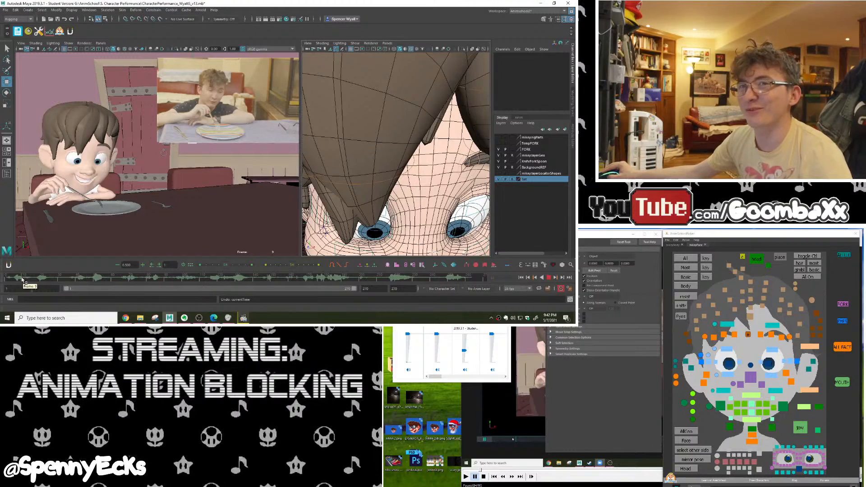
pyautogui.moveTo(23, 280); pyautogui.dragTo(28, 280)
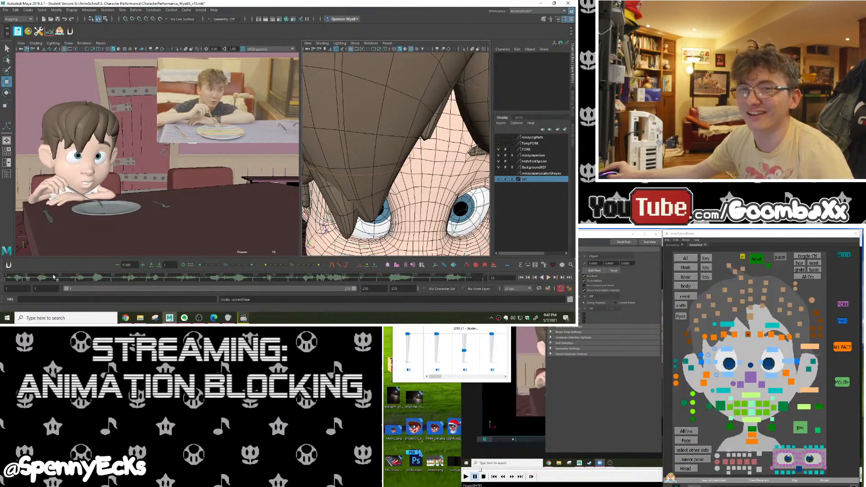
pyautogui.click(47, 280)
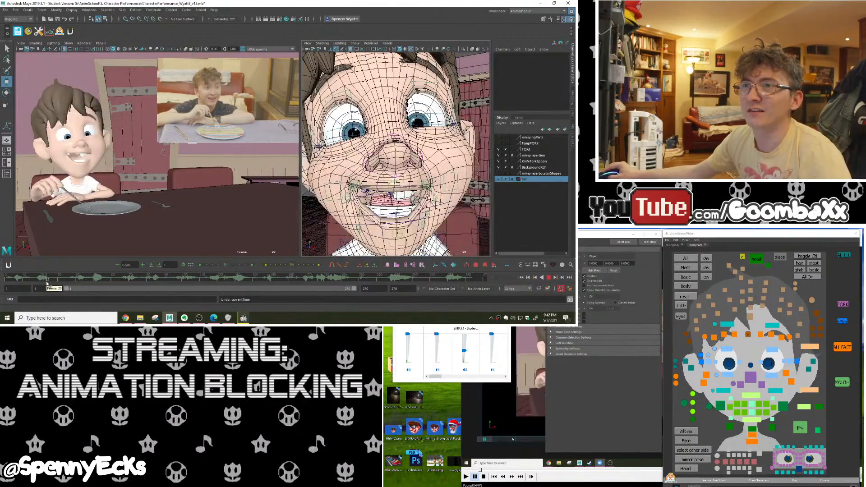
pyautogui.moveTo(47, 280)
pyautogui.mouseDown()
pyautogui.moveTo(99, 280)
pyautogui.moveTo(44, 281)
pyautogui.mouseUp()
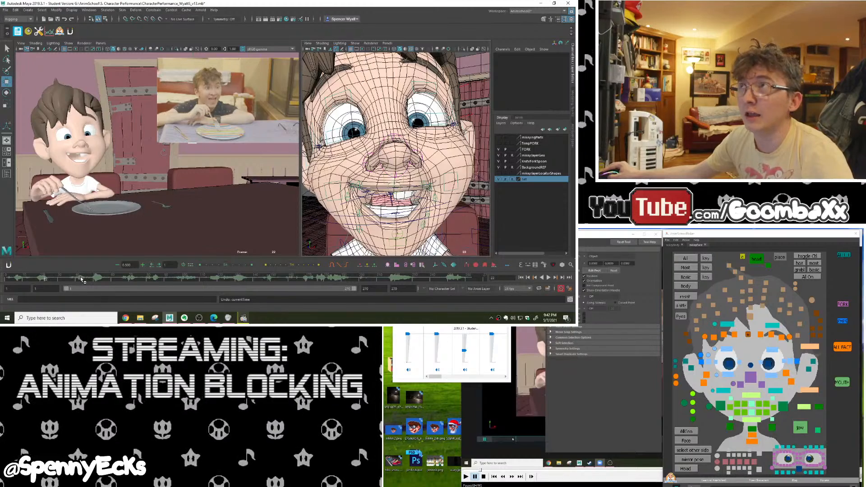
pyautogui.click(129, 276)
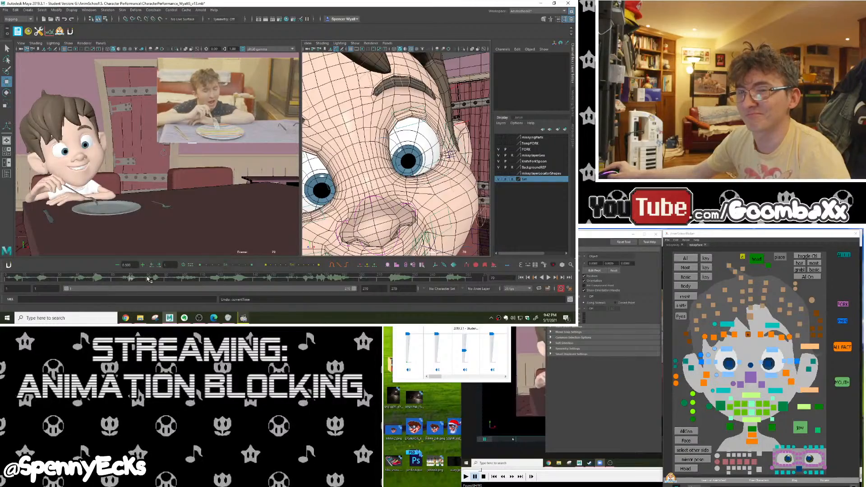
pyautogui.moveTo(63, 280); pyautogui.dragTo(40, 283)
pyautogui.hotkey('alt', 'v')
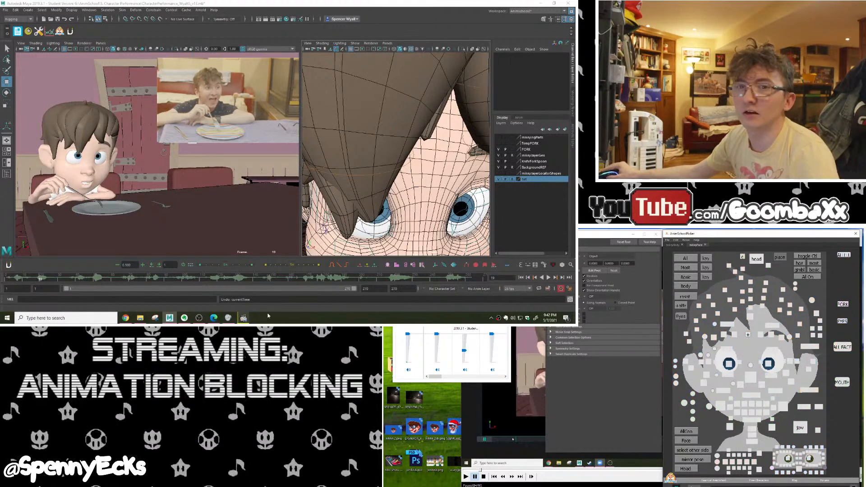
# Compare the custom all-controls selection with the picker's All selection, and restore the one that includes the fork
pyautogui.click(844, 256)
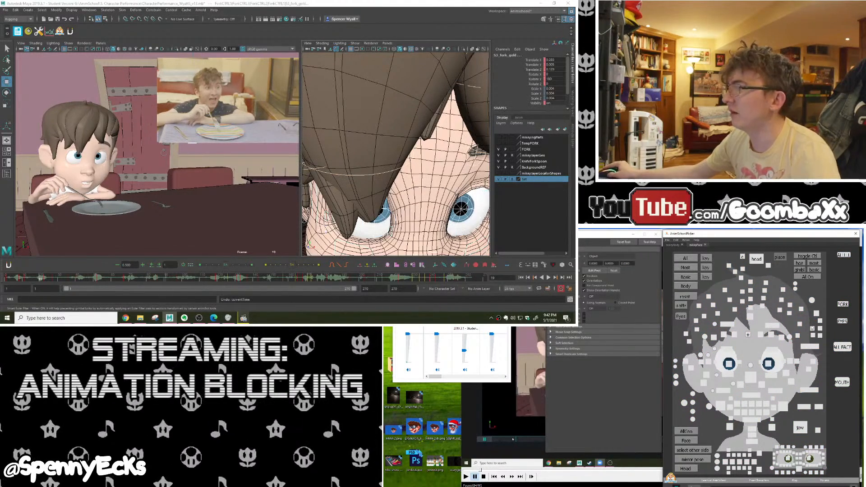
pyautogui.click(686, 258)
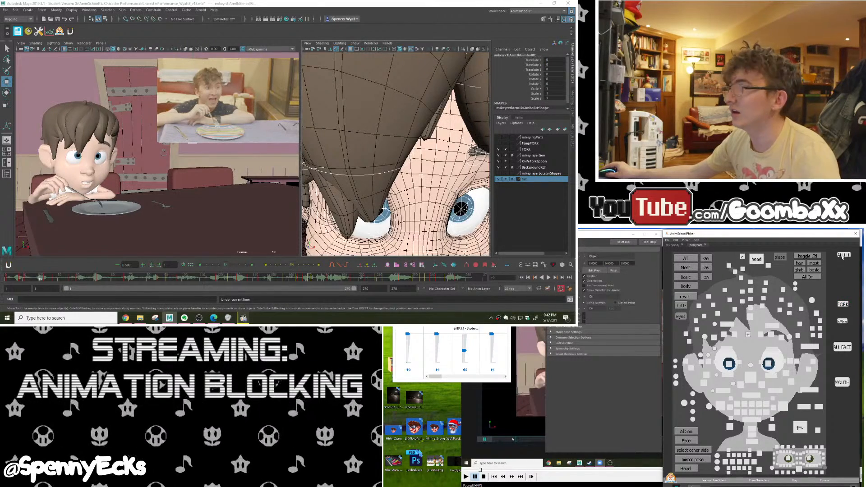
pyautogui.hotkey('ctrl', 'z')
# Scrub the timeline forward to frame 97 and back to frames 87 and 74 to review the boy's poses
pyautogui.moveTo(34, 280); pyautogui.dragTo(180, 282)
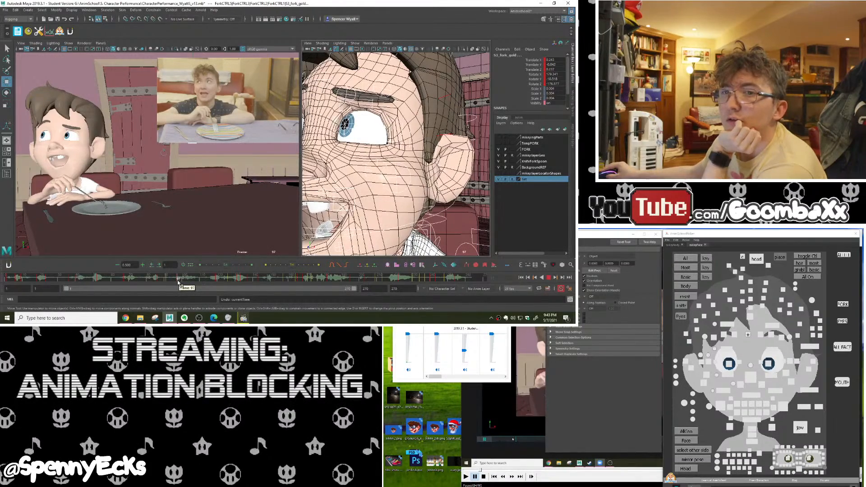
pyautogui.moveTo(178, 283); pyautogui.dragTo(160, 278)
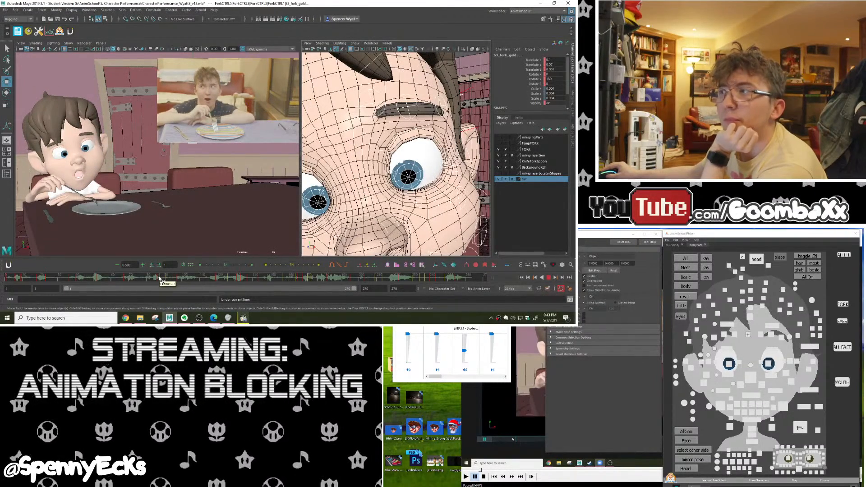
pyautogui.moveTo(161, 280); pyautogui.dragTo(160, 279)
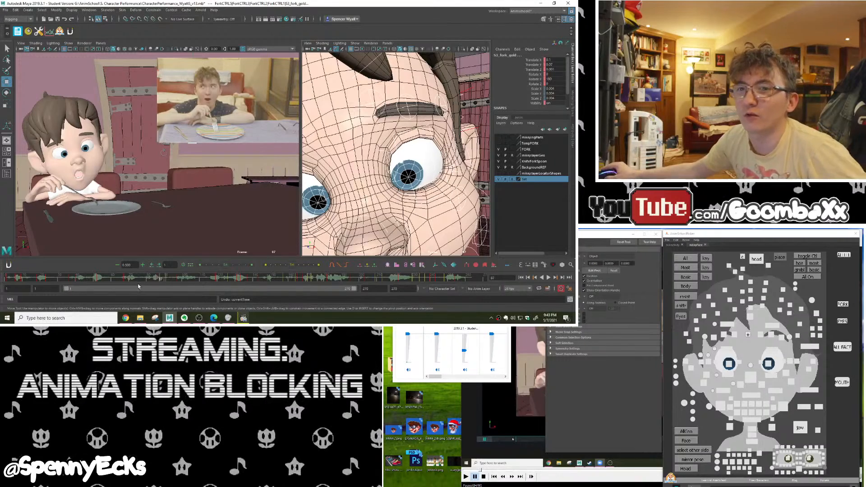
pyautogui.click(139, 280)
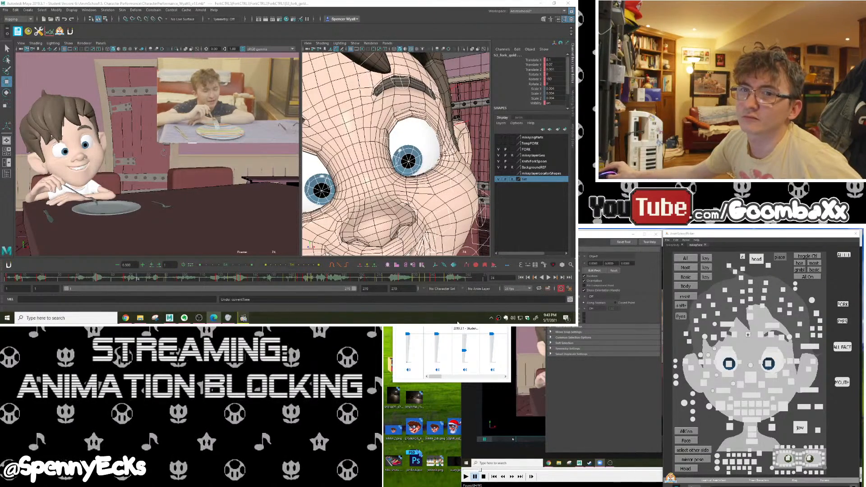
# Replay the animation from the first frame through the boy's opening head turns, stopping at his tilted-head smile
pyautogui.moveTo(45, 277); pyautogui.dragTo(7, 278)
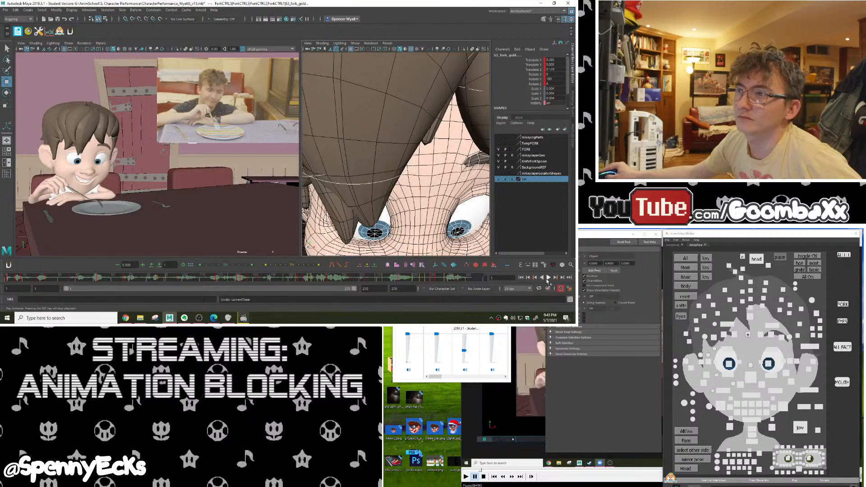
pyautogui.click(547, 280)
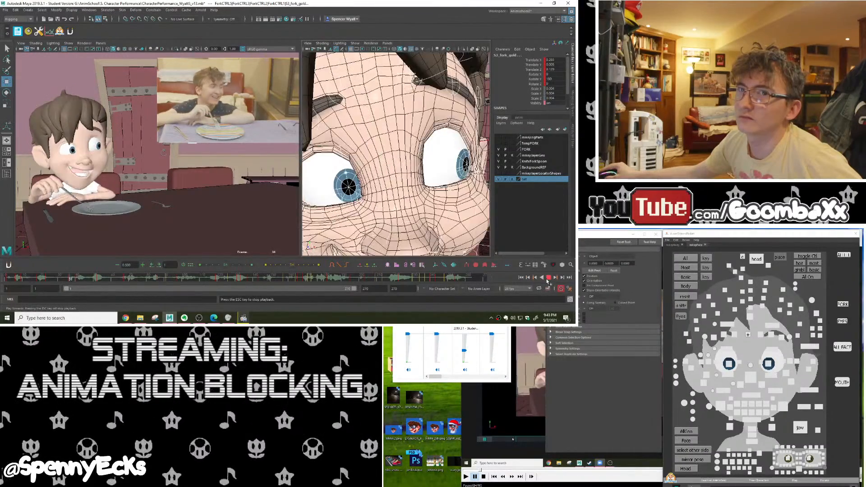
pyautogui.click(549, 278)
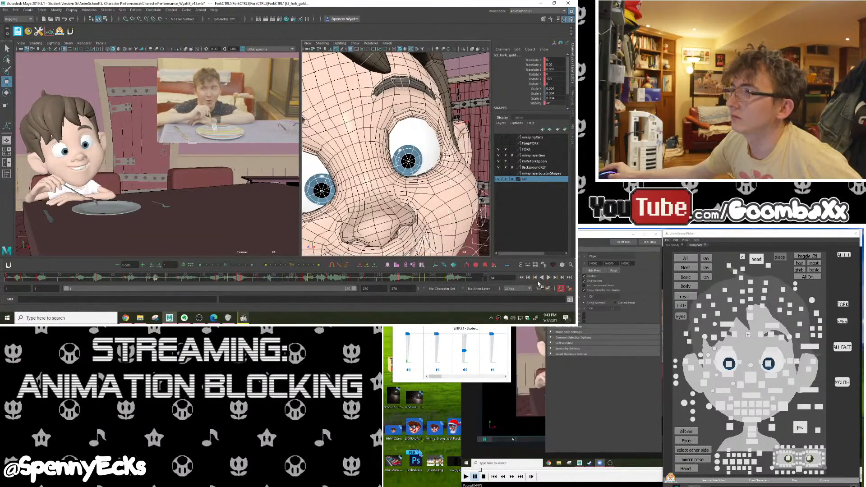
# Play the recorded review feedback while scrubbing the boy's opening smile and sideways-look poses to compare them with the notes
pyautogui.click(540, 401)
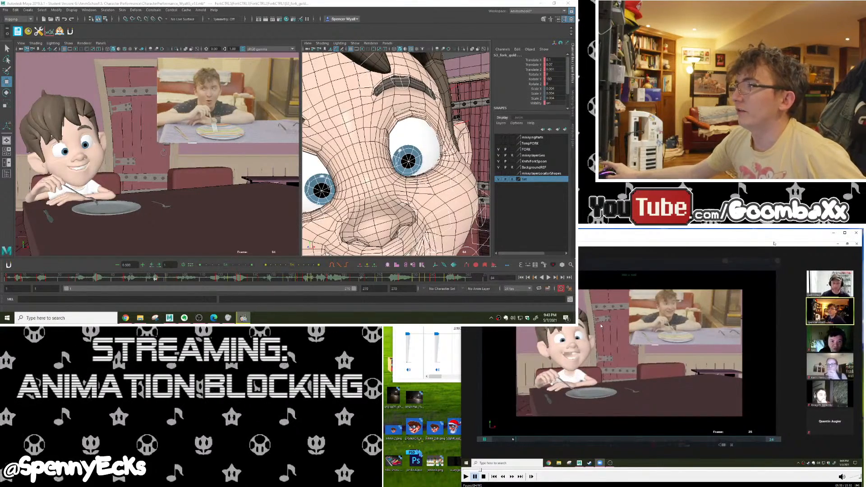
pyautogui.press('space')
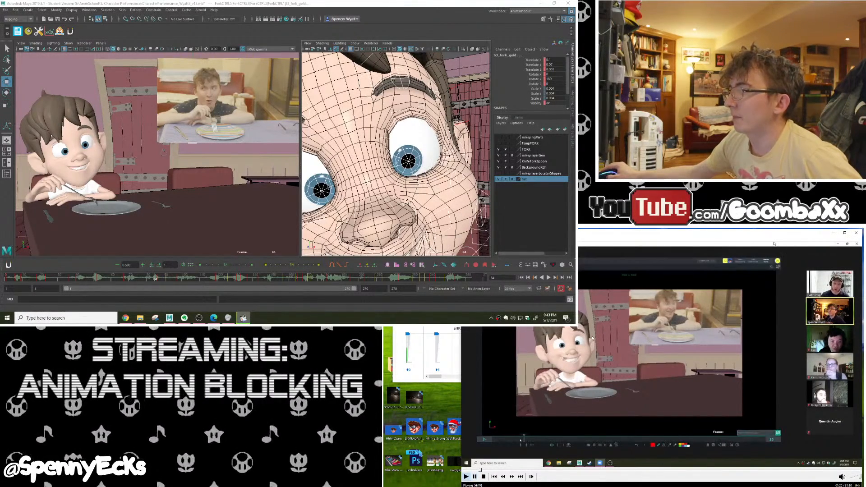
pyautogui.moveTo(47, 280)
pyautogui.mouseDown()
pyautogui.moveTo(121, 281)
pyautogui.moveTo(47, 280)
pyautogui.mouseUp()
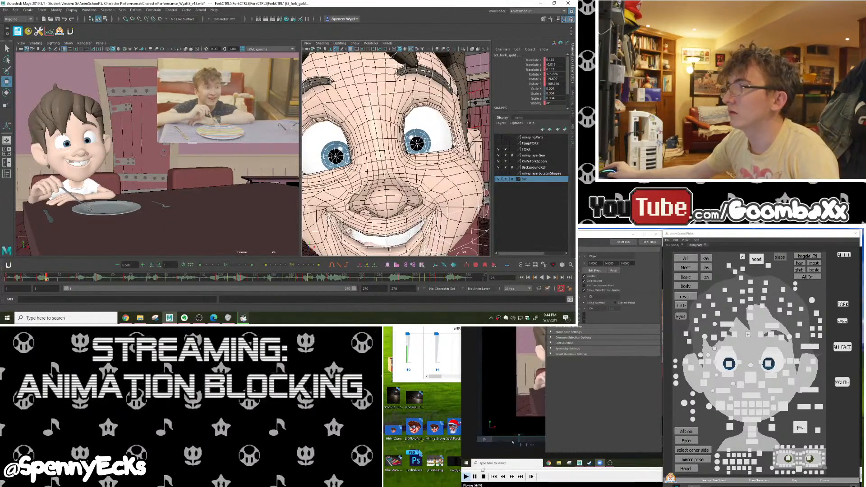
pyautogui.click(244, 319)
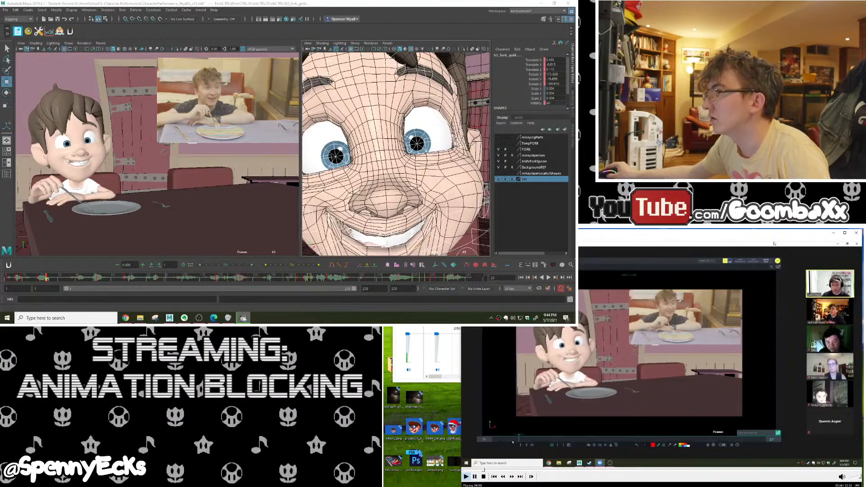
pyautogui.moveTo(40, 280); pyautogui.dragTo(39, 280)
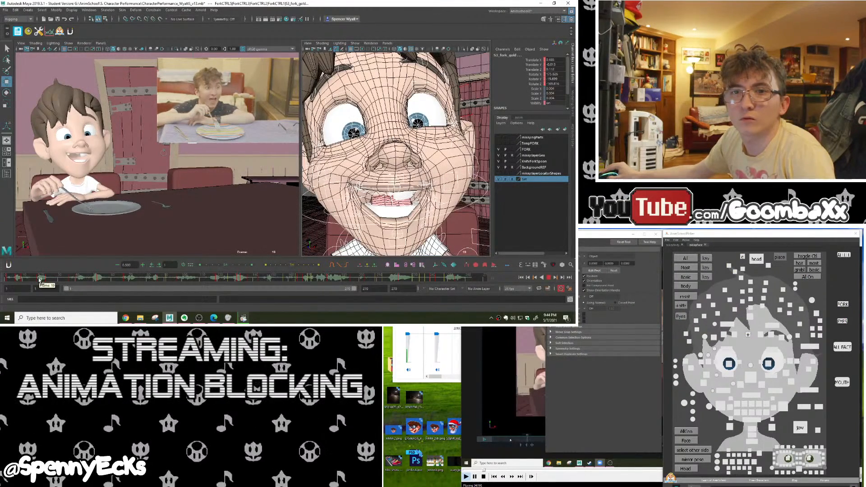
pyautogui.moveTo(46, 280); pyautogui.dragTo(83, 282)
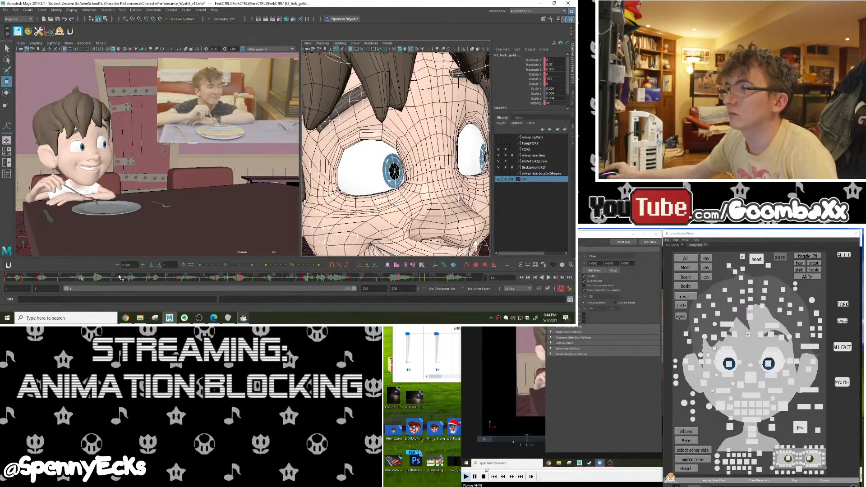
pyautogui.click(244, 319)
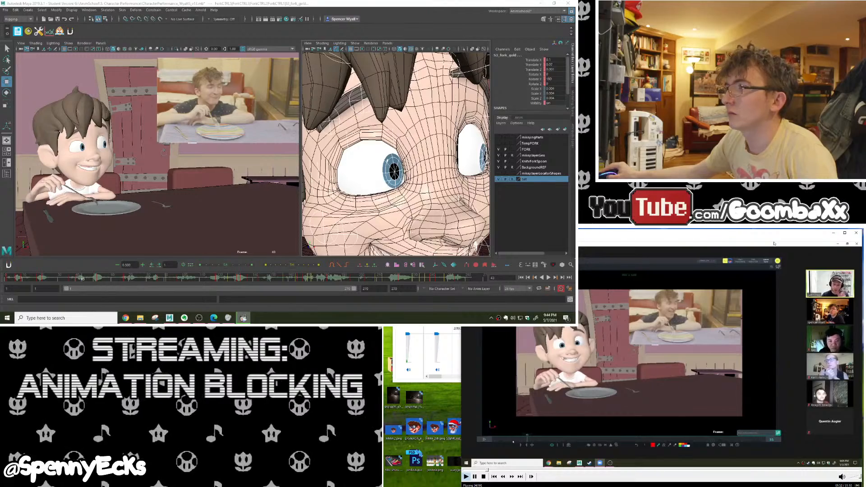
pyautogui.click(61, 281)
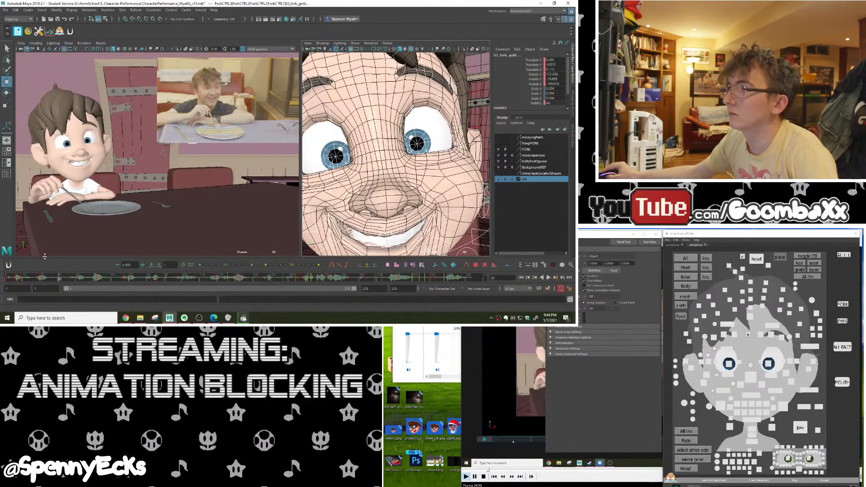
# Pause the feedback recording and play the animation through to the boy's squeezed-eyes pose with the raised fist
pyautogui.click(478, 400)
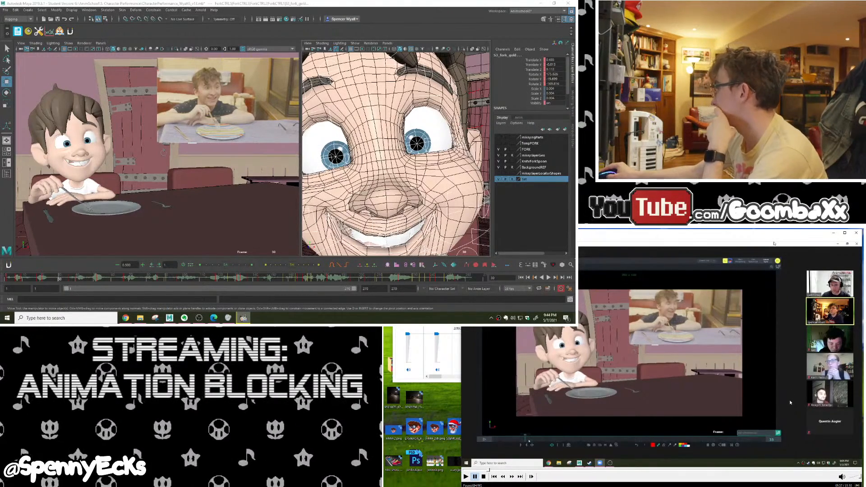
pyautogui.click(548, 278)
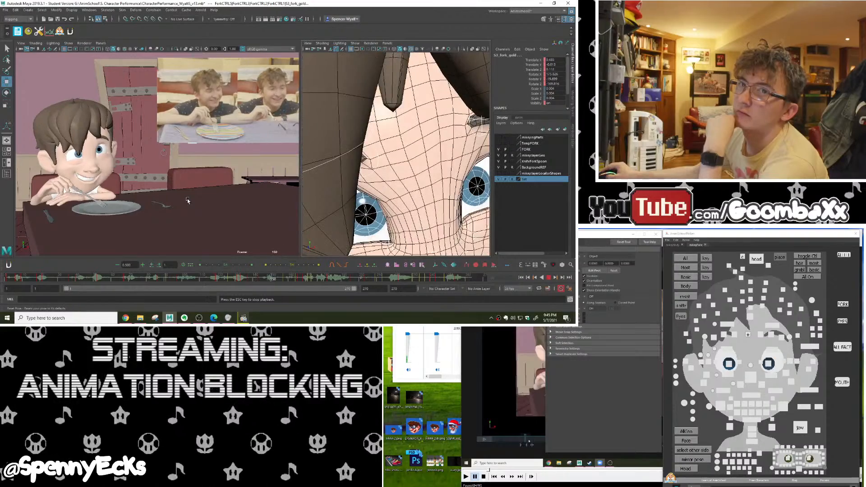
pyautogui.click(549, 278)
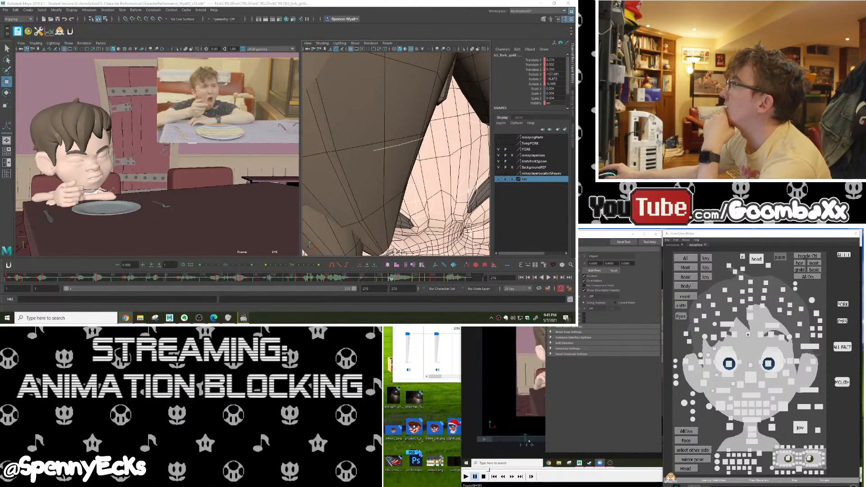
# Switch to the SyncSketch review of the v12 clip in the browser and examine the drawn notes from frame 104 to frame 266
pyautogui.click(126, 318)
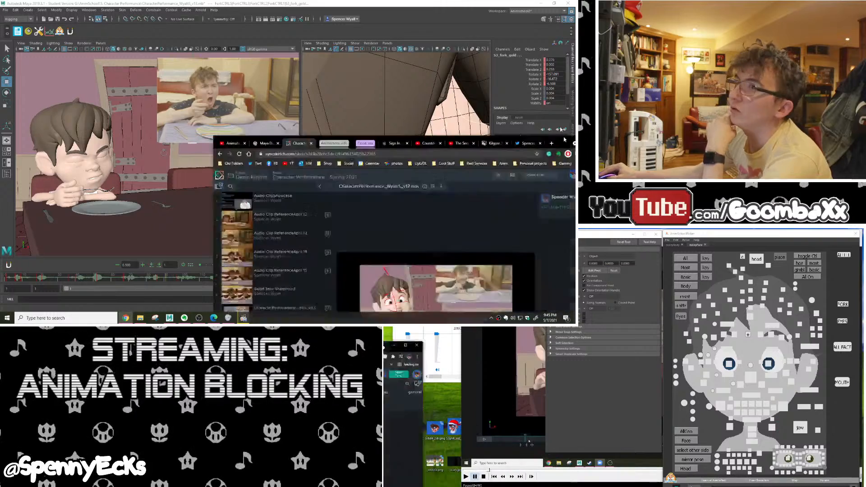
pyautogui.click(228, 297)
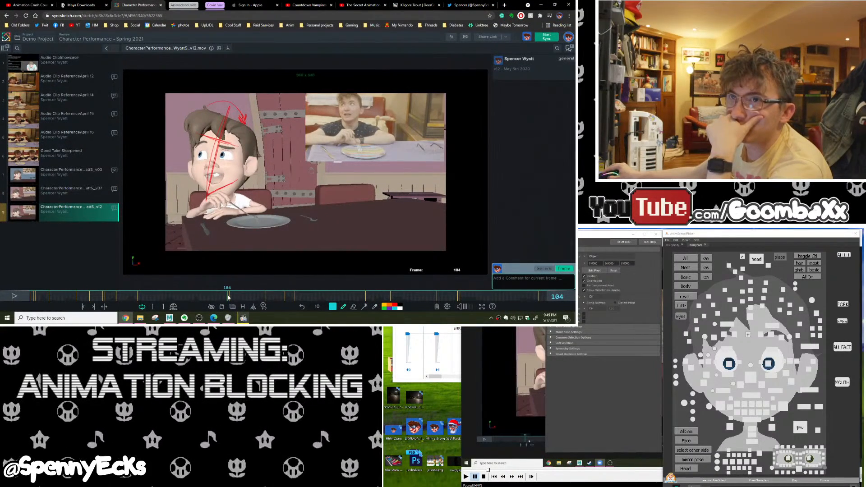
pyautogui.moveTo(227, 297)
pyautogui.mouseDown()
pyautogui.moveTo(72, 295)
pyautogui.moveTo(285, 299)
pyautogui.mouseUp()
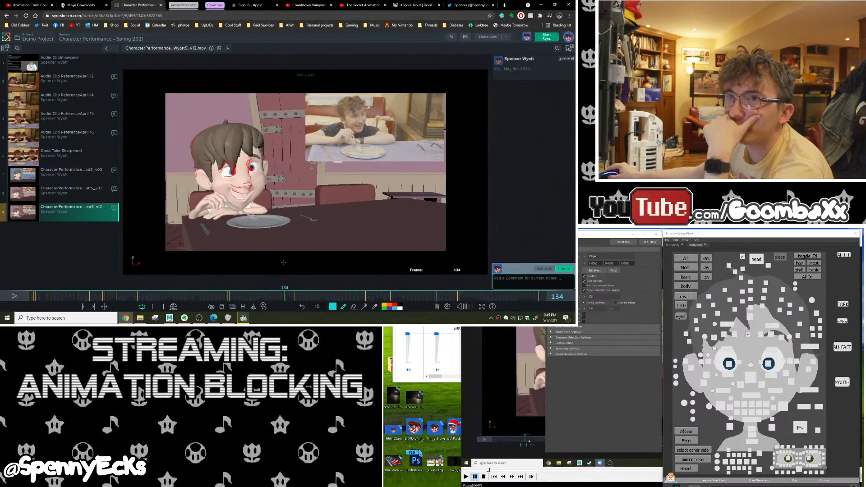
pyautogui.moveTo(289, 297); pyautogui.dragTo(539, 301)
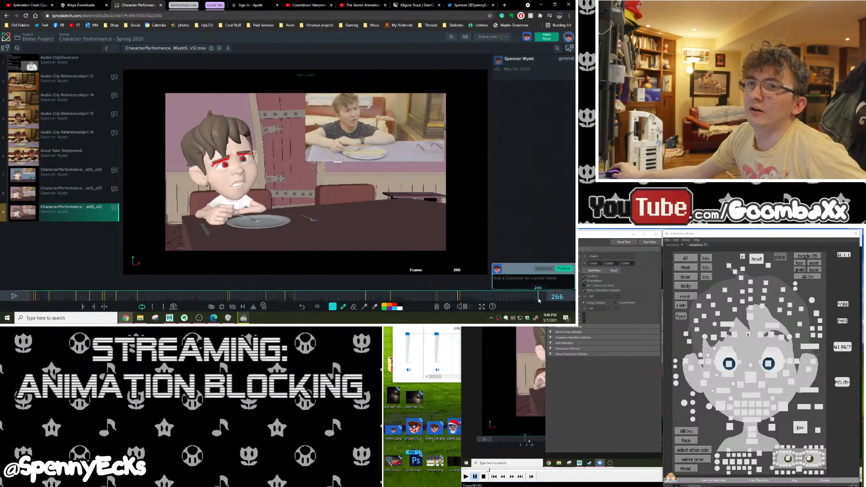
pyautogui.moveTo(539, 301); pyautogui.dragTo(536, 301)
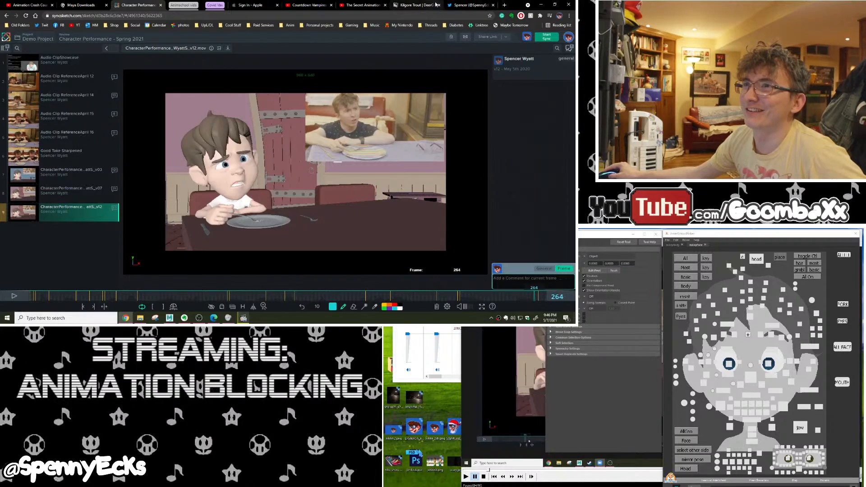
pyautogui.moveTo(514, 6); pyautogui.dragTo(857, 347)
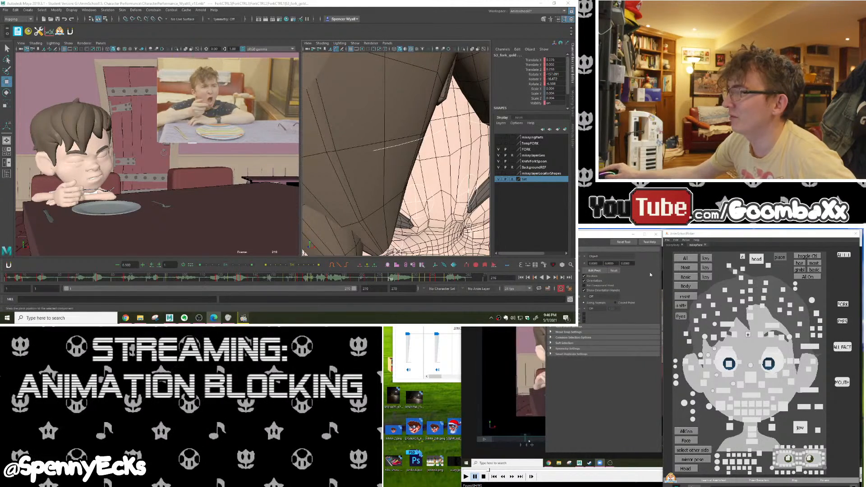
# Resume the feedback recording in the video player, scrub the early smile frames in Maya against the comments, and pause the recording
pyautogui.hotkey('alt', 'Tab')
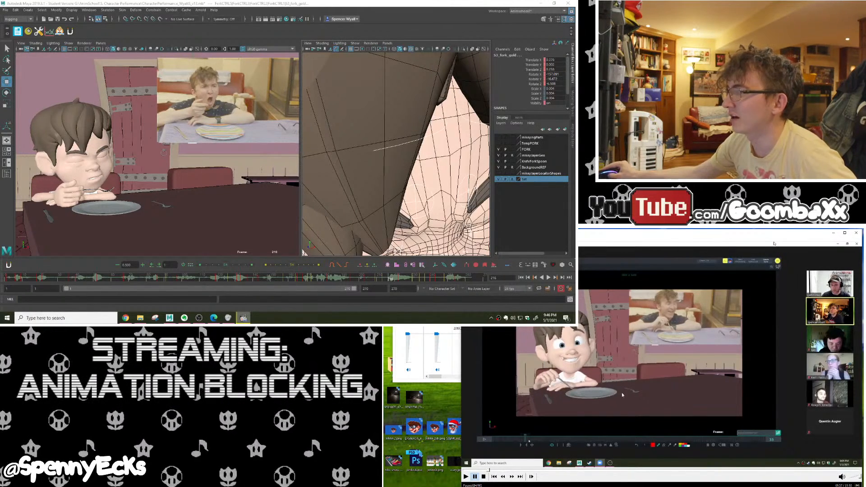
pyautogui.click(629, 357)
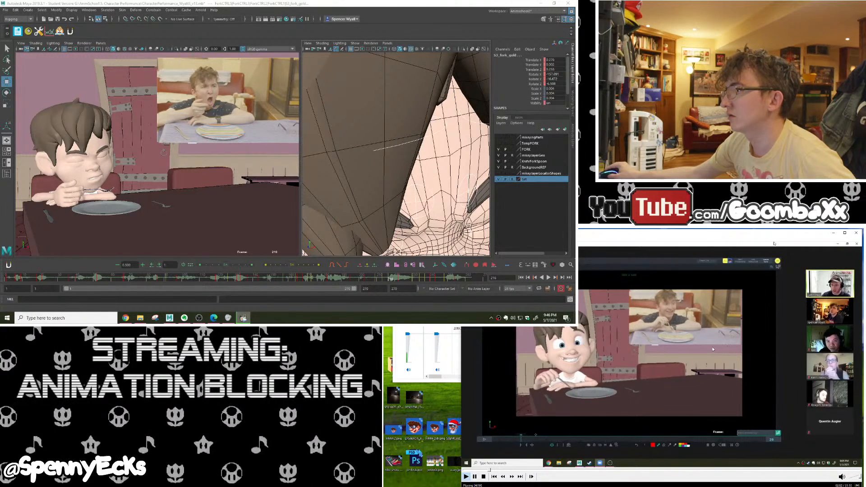
pyautogui.click(130, 277)
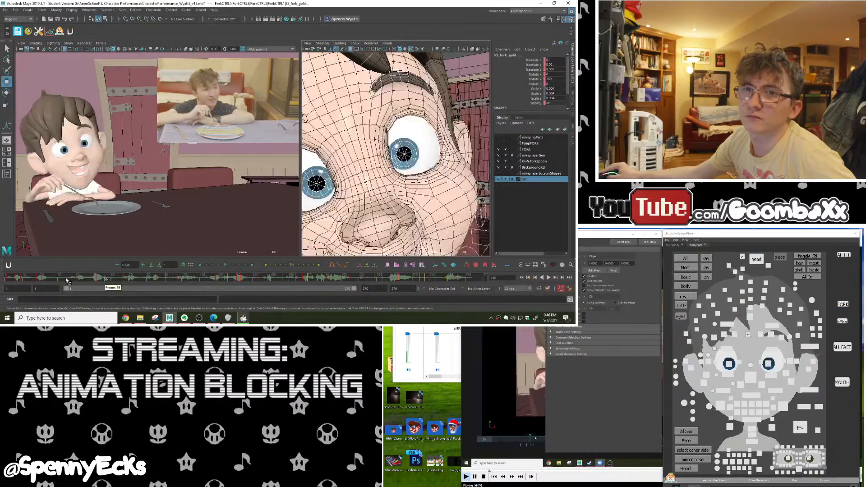
pyautogui.moveTo(138, 280); pyautogui.dragTo(70, 279)
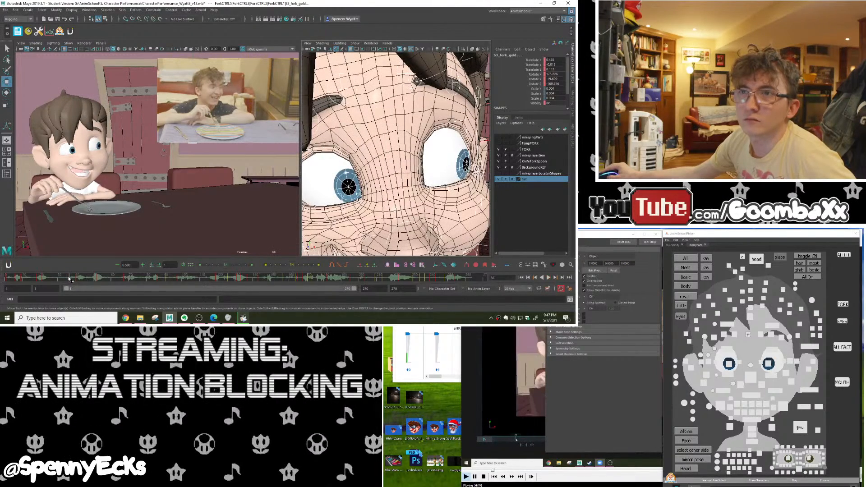
pyautogui.click(68, 280)
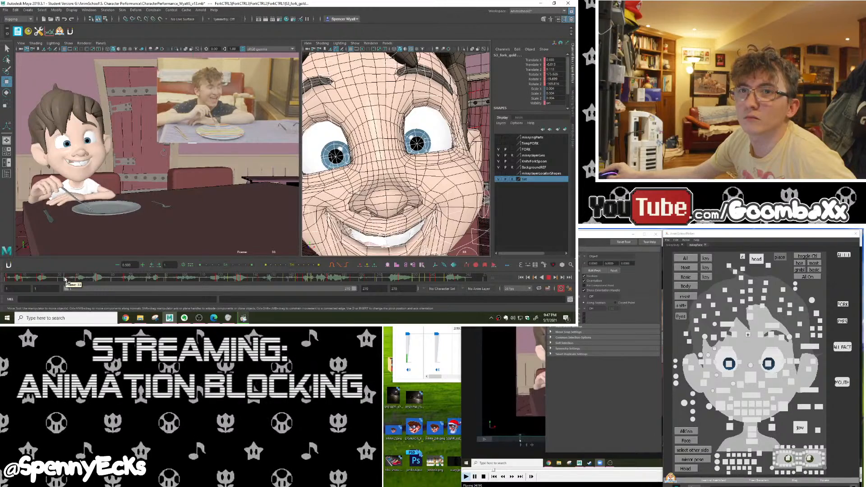
pyautogui.click(63, 280)
pyautogui.click(64, 279)
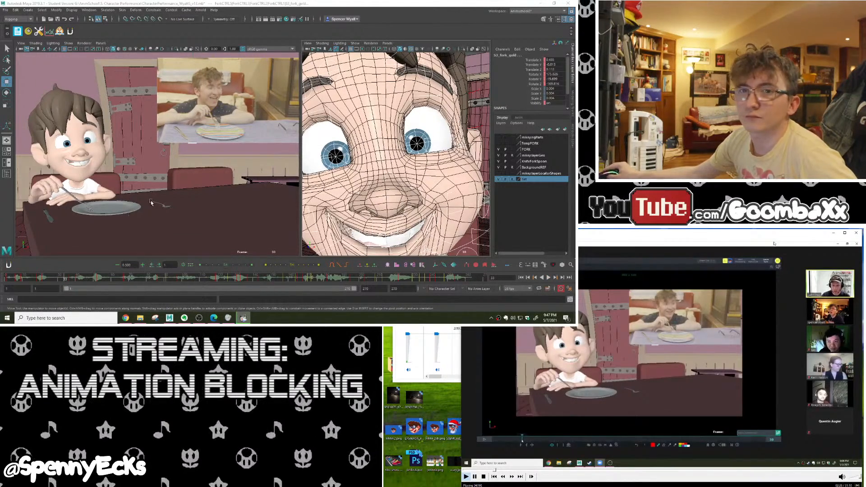
pyautogui.click(42, 279)
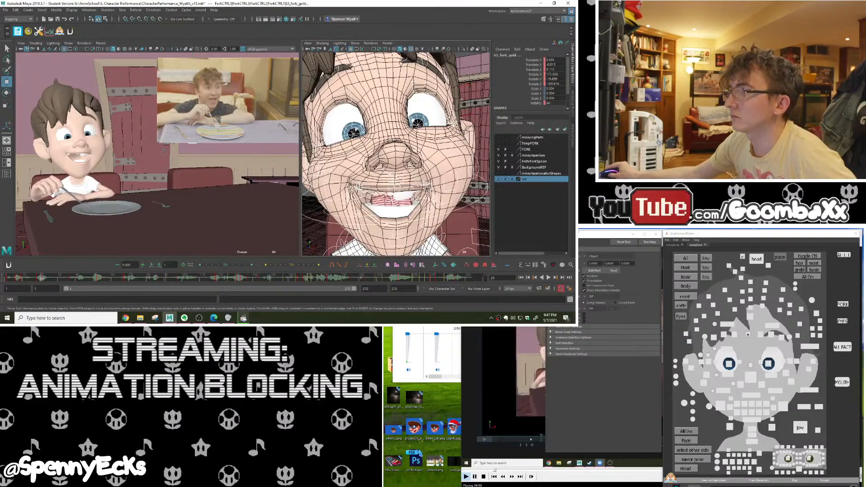
pyautogui.press('space')
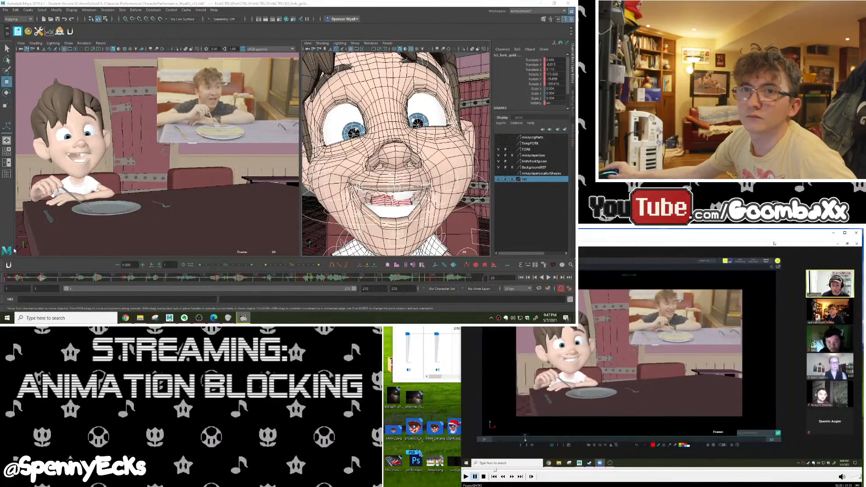
# Lower both of the boy's upper eyelids over his eyes on the early broad-smile frame and key the pose
pyautogui.click(53, 280)
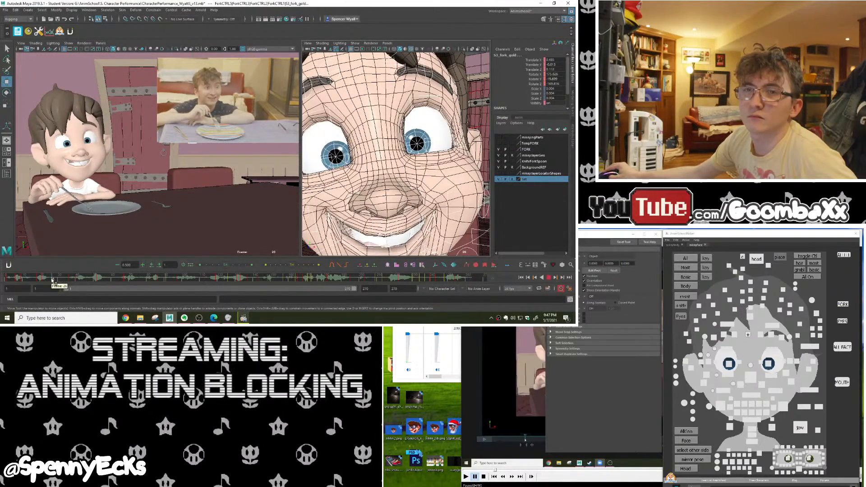
pyautogui.moveTo(53, 280); pyautogui.dragTo(51, 280)
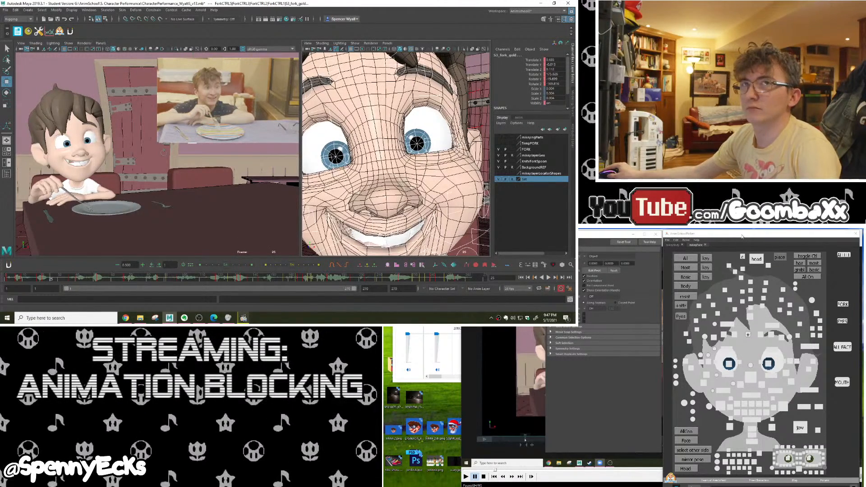
pyautogui.click(783, 349)
pyautogui.moveTo(783, 347); pyautogui.dragTo(726, 355)
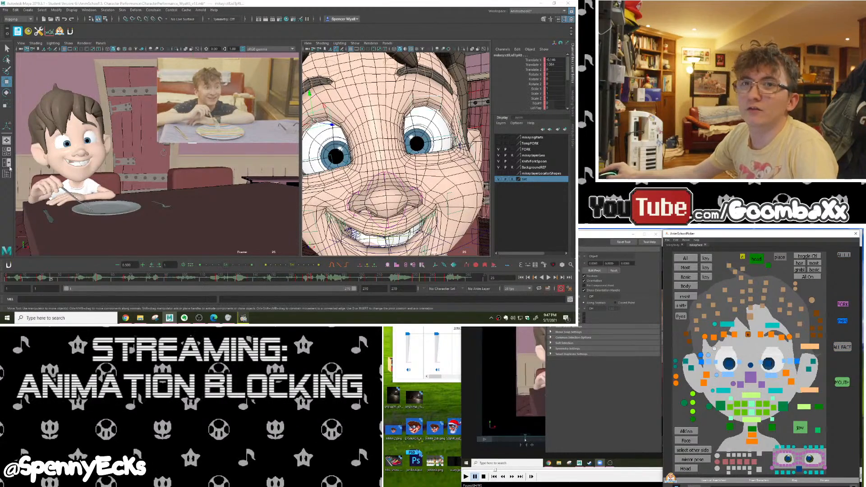
pyautogui.click(7, 93)
pyautogui.click(7, 82)
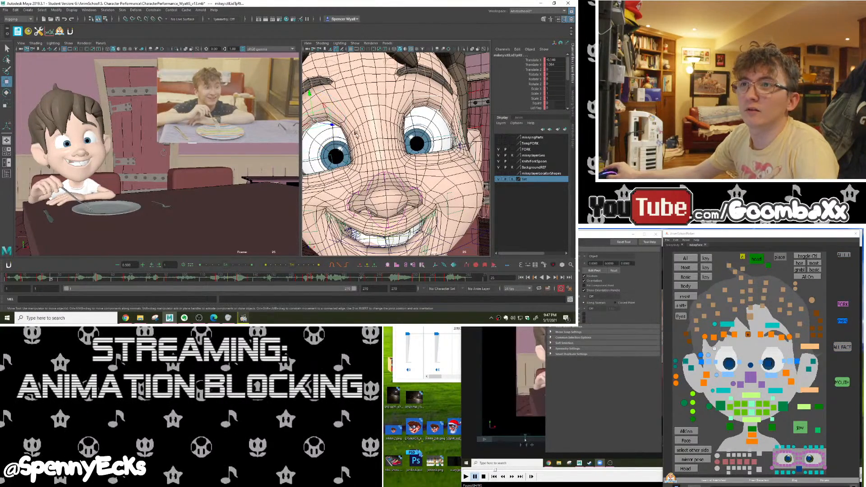
pyautogui.moveTo(309, 107); pyautogui.dragTo(312, 138)
pyautogui.press('s')
# Raise both lower eyelids on the same frame until the eyes are squeezed shut, key them, and reselect an upper eyelid control
pyautogui.click(724, 376)
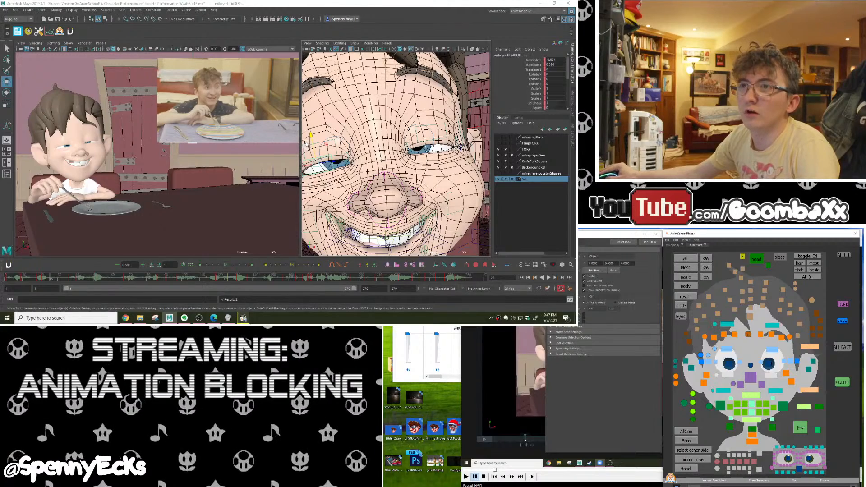
pyautogui.moveTo(306, 144); pyautogui.dragTo(311, 132)
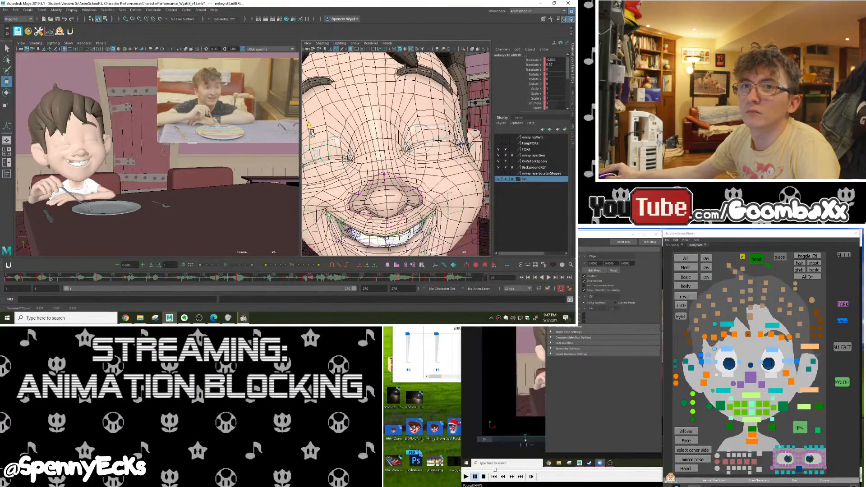
pyautogui.press('s')
pyautogui.click(724, 350)
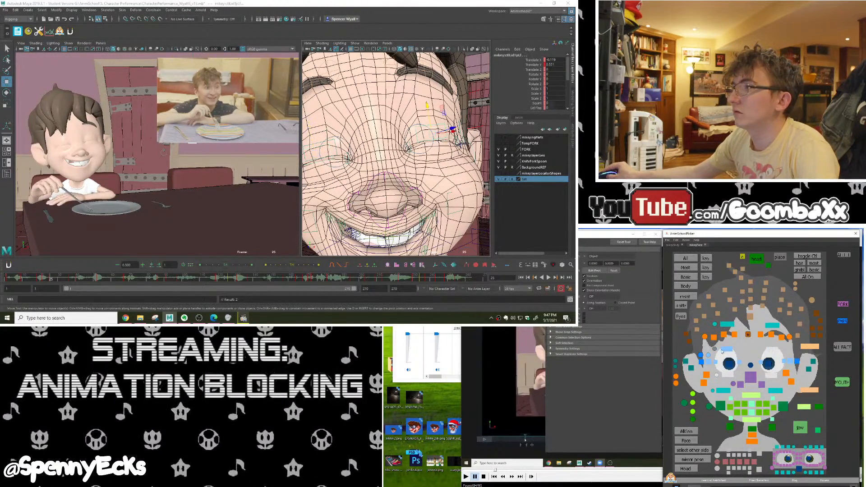
# Nudge the boy's upper eyelid slightly down over the closed eye on frame 25, key it, and compare it with the adjacent frames
pyautogui.moveTo(313, 132); pyautogui.dragTo(317, 138)
pyautogui.press('s')
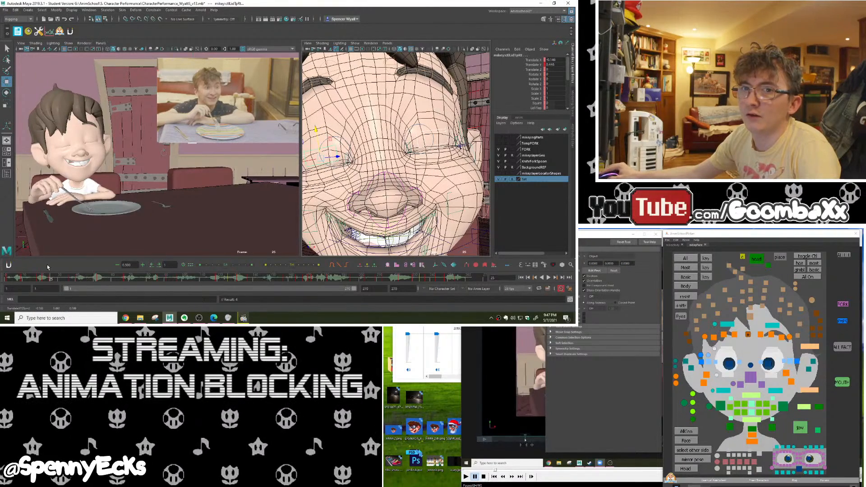
pyautogui.click(48, 279)
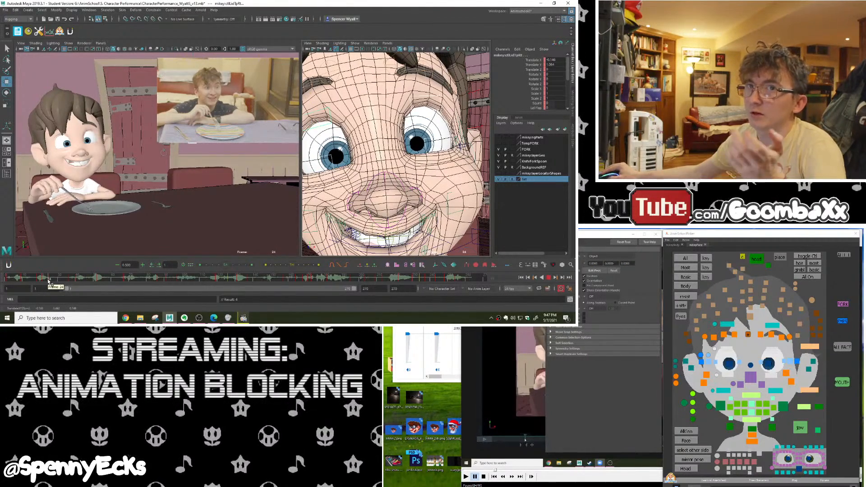
pyautogui.click(50, 278)
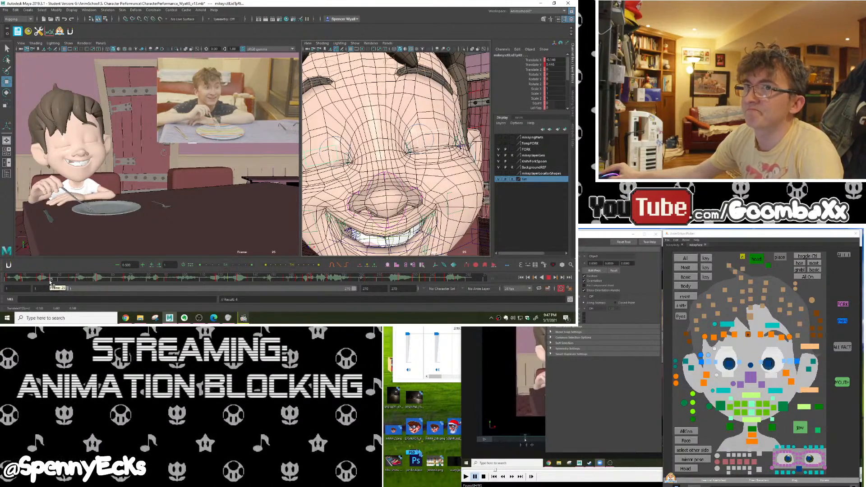
pyautogui.click(56, 278)
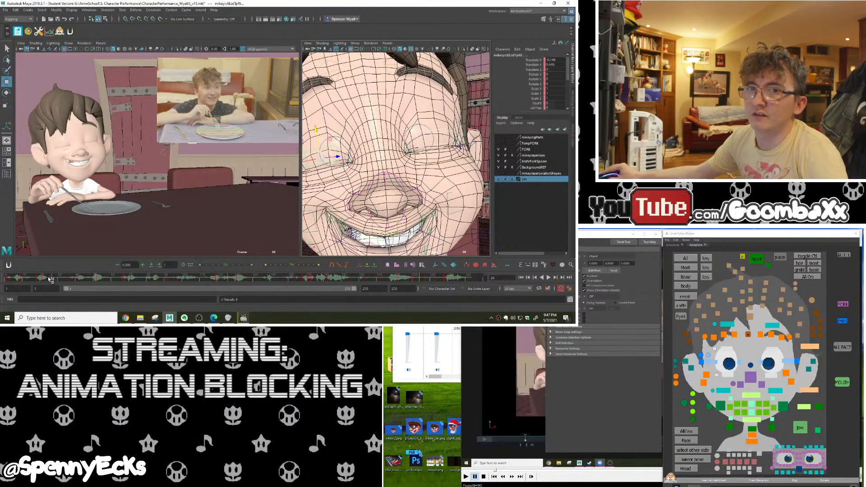
pyautogui.click(51, 279)
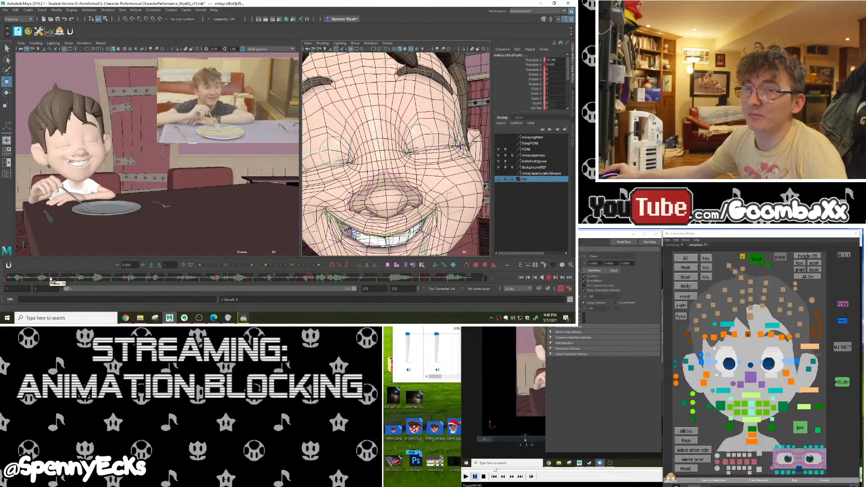
# Scrub the opening smile between about frames 23 and 43 to review the timing of the eye closure and reopening
pyautogui.click(48, 279)
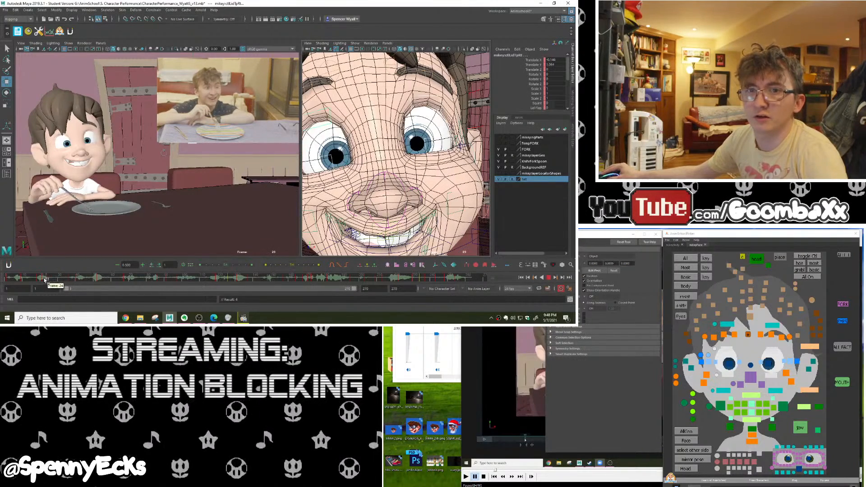
pyautogui.moveTo(48, 279); pyautogui.dragTo(47, 281)
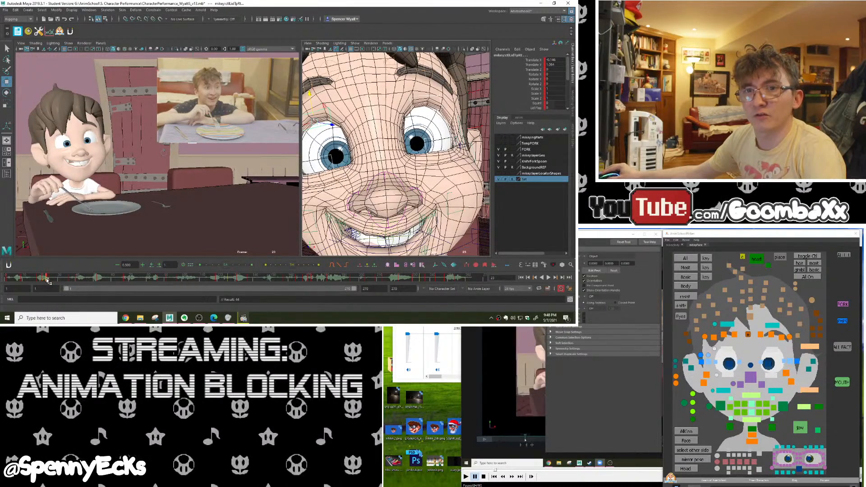
pyautogui.moveTo(47, 280); pyautogui.dragTo(66, 283)
pyautogui.moveTo(67, 283); pyautogui.dragTo(54, 283)
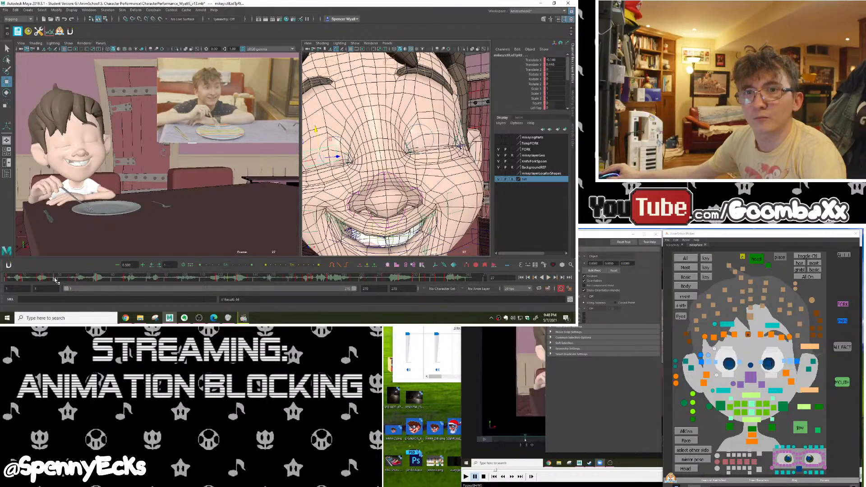
pyautogui.click(55, 279)
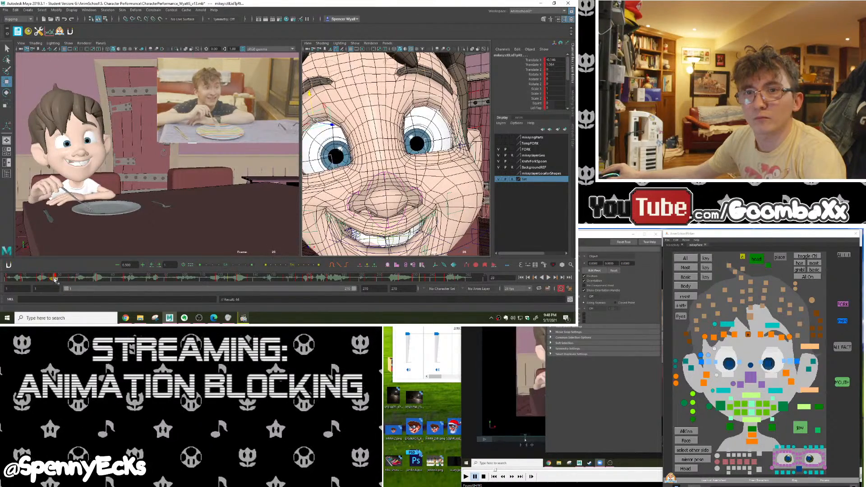
pyautogui.click(54, 280)
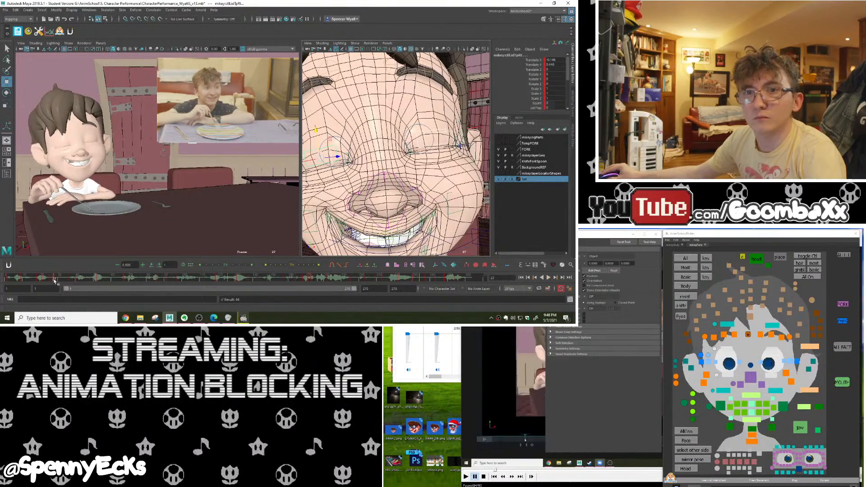
pyautogui.moveTo(55, 280); pyautogui.dragTo(73, 282)
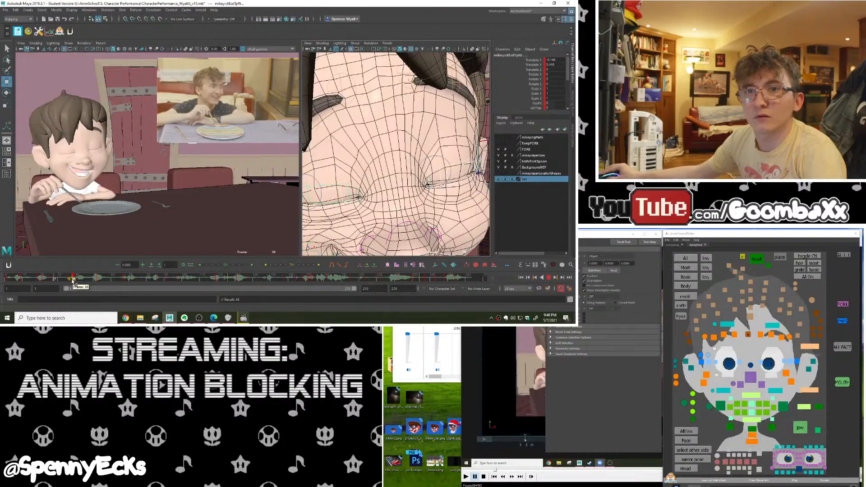
pyautogui.hotkey('alt', 'v')
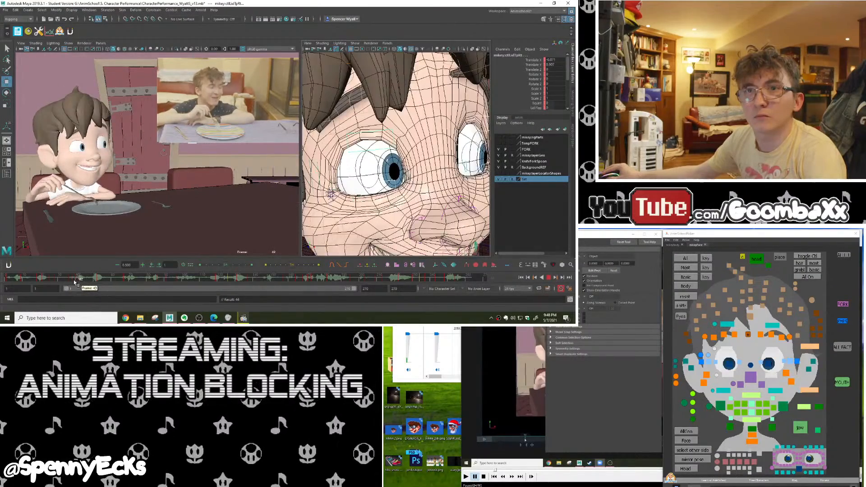
# Delete the keys of all the boy's controls at frame 195, and check the shot through scrubbing and playback
pyautogui.moveTo(74, 282); pyautogui.dragTo(352, 302)
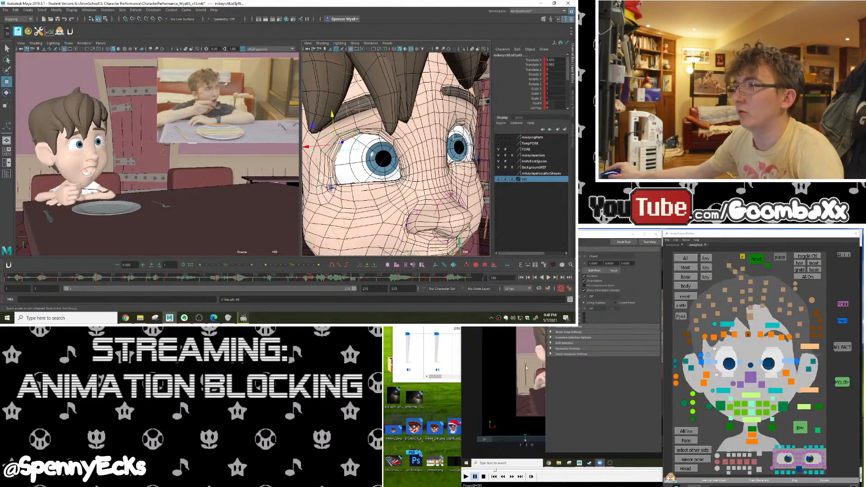
pyautogui.rightClick(353, 276)
pyautogui.click(378, 197)
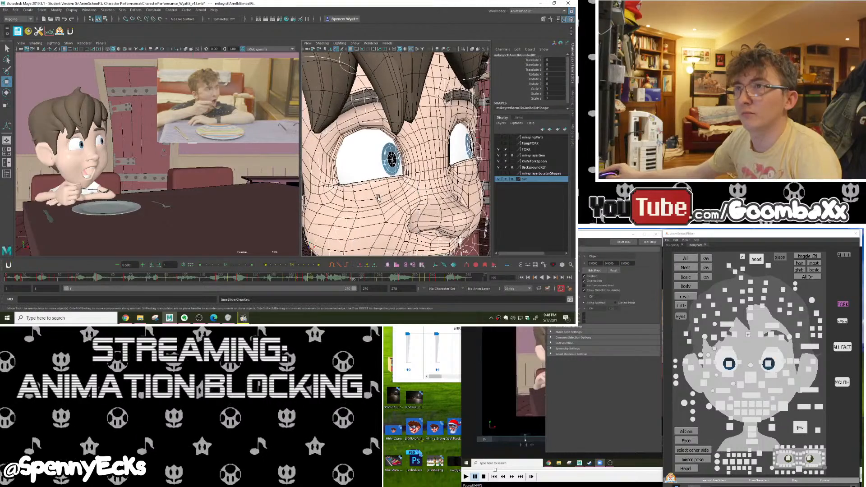
pyautogui.hotkey('alt', 'v')
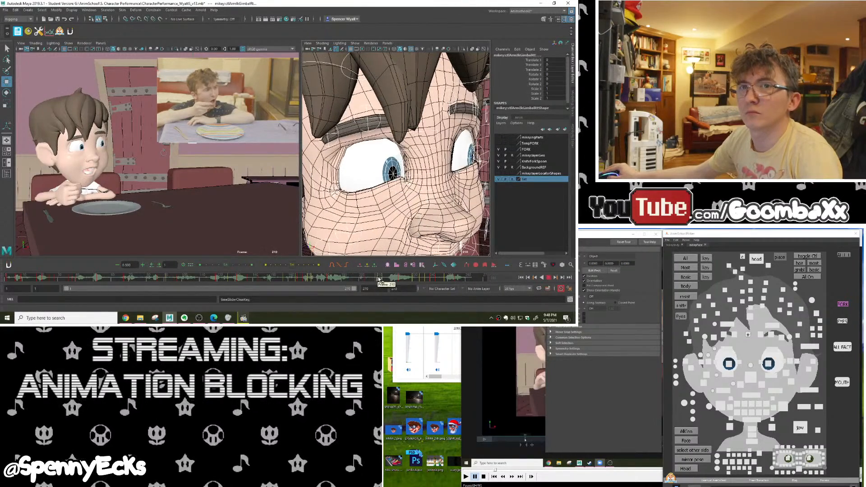
pyautogui.moveTo(366, 280)
pyautogui.mouseDown()
pyautogui.moveTo(346, 280)
pyautogui.moveTo(378, 287)
pyautogui.mouseUp()
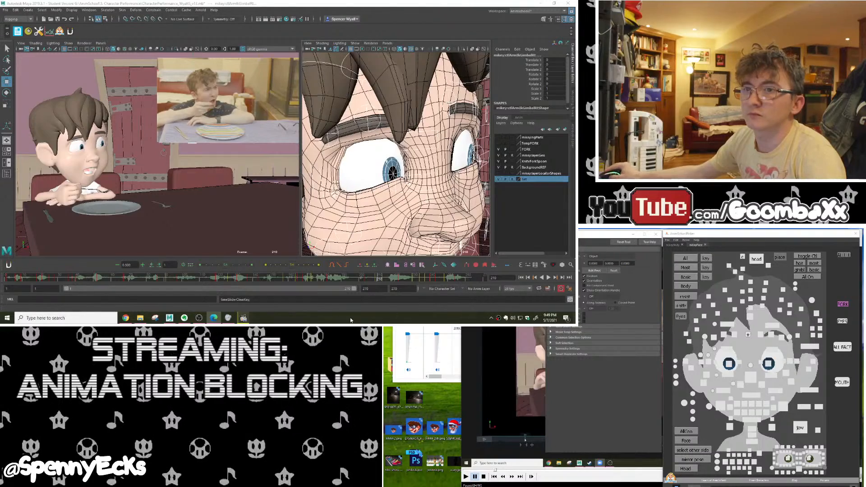
pyautogui.moveTo(180, 280); pyautogui.dragTo(6, 282)
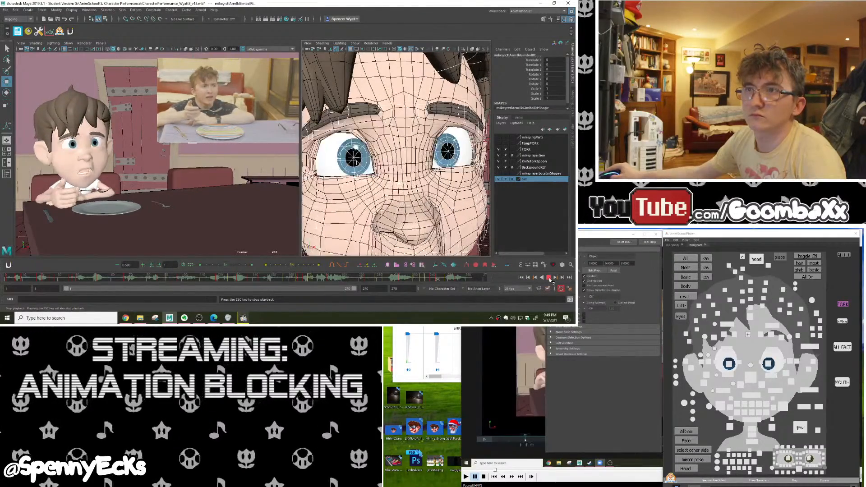
pyautogui.click(549, 279)
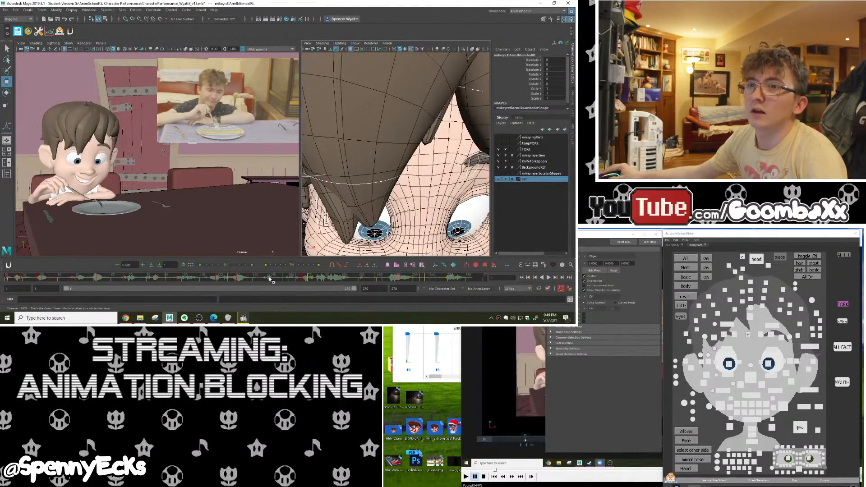
# Copy the keys of both eyes' upper and lower eyelid controls from the squeezed-shut smile pose at frame 38
pyautogui.moveTo(155, 280); pyautogui.dragTo(76, 281)
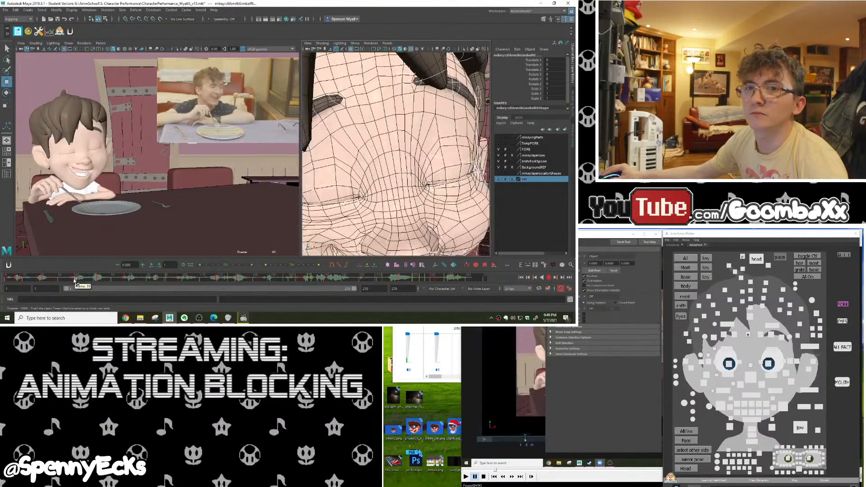
pyautogui.click(763, 318)
pyautogui.click(715, 324)
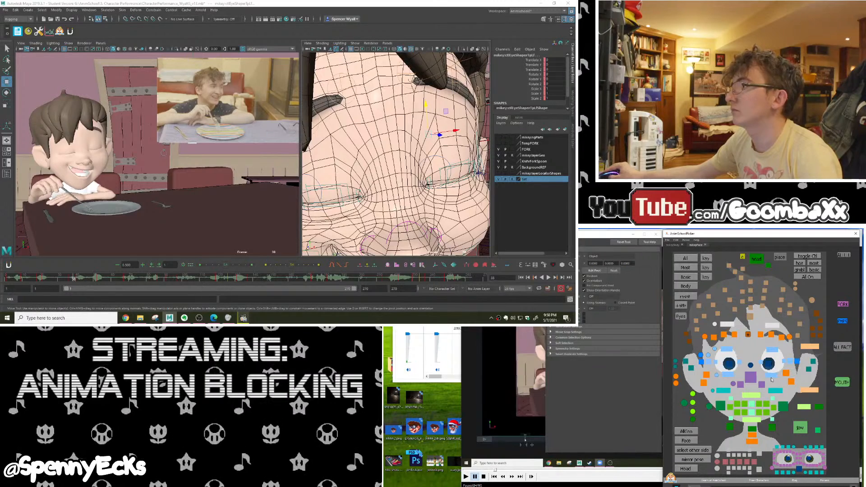
pyautogui.click(773, 351)
pyautogui.keyDown('shift'); pyautogui.click(730, 350); pyautogui.keyUp('shift')
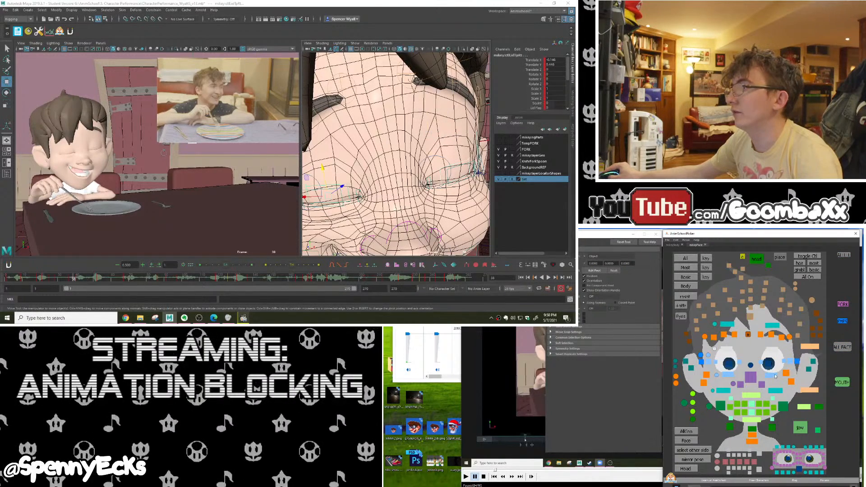
pyautogui.click(772, 375)
pyautogui.keyDown('shift'); pyautogui.click(728, 374); pyautogui.keyUp('shift')
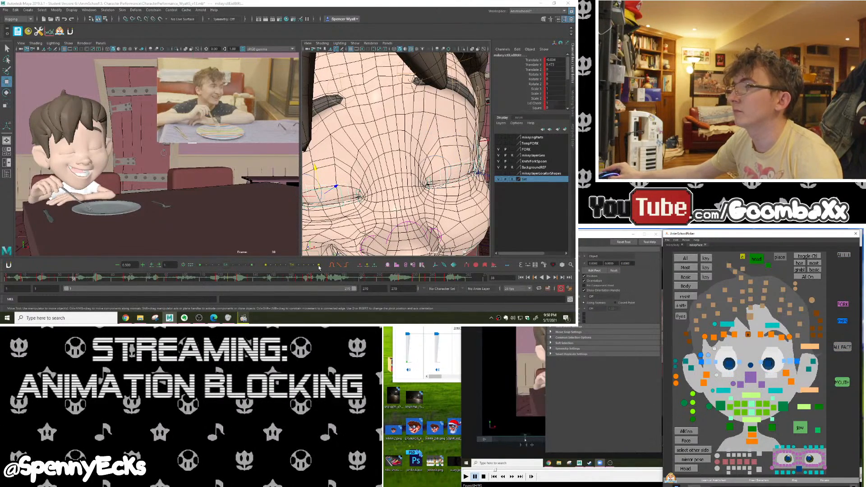
pyautogui.rightClick(74, 280)
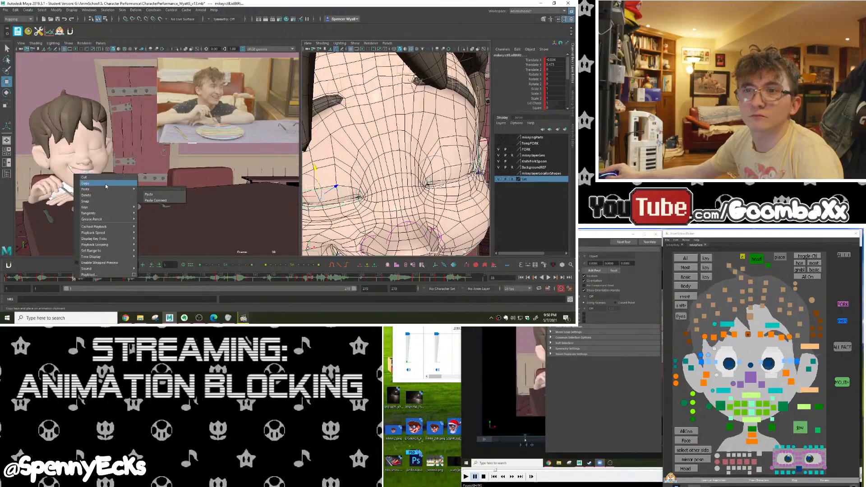
pyautogui.click(108, 189)
# Paste the copied squeezed-shut eyelid keys at frame 201 and again at frame 206
pyautogui.moveTo(329, 279); pyautogui.dragTo(359, 283)
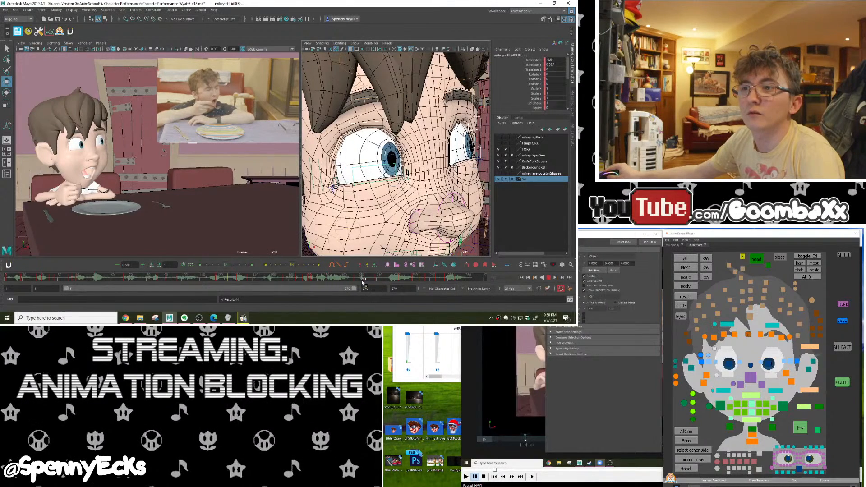
pyautogui.rightClick(364, 284)
pyautogui.click(440, 194)
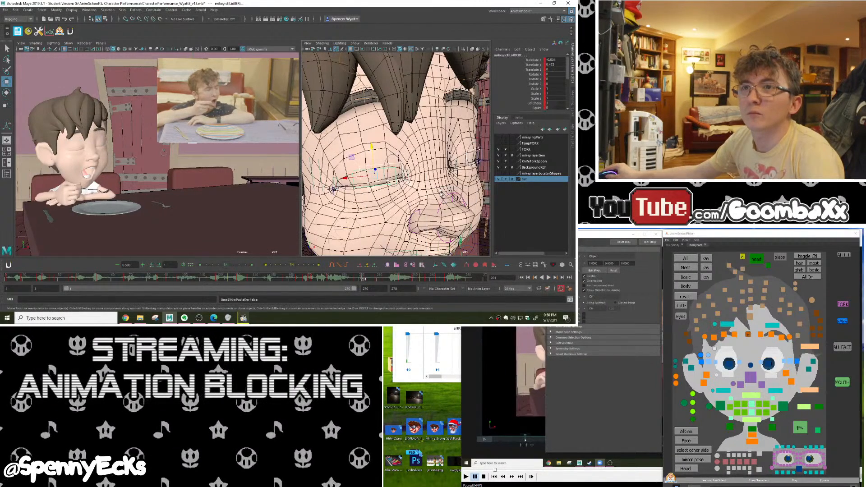
pyautogui.moveTo(364, 281); pyautogui.dragTo(376, 281)
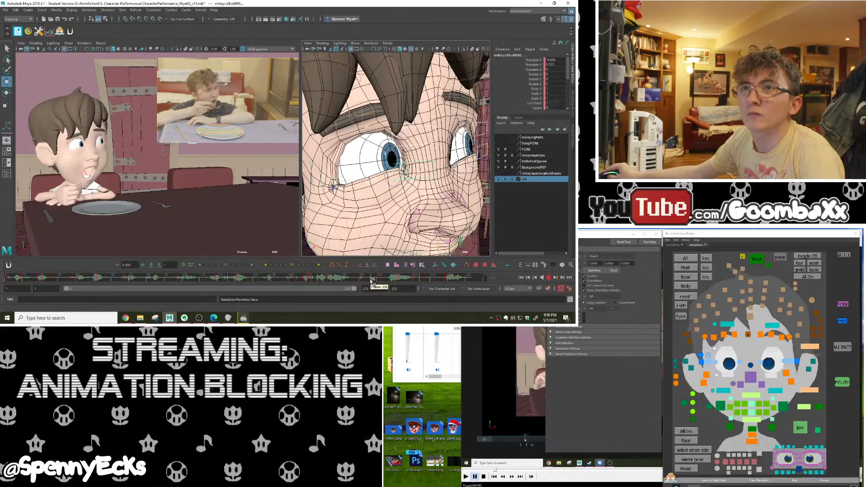
pyautogui.rightClick(371, 282)
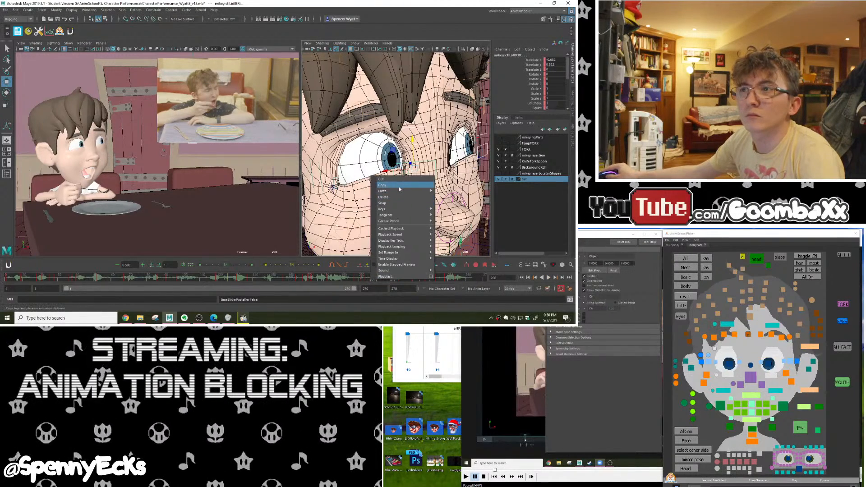
pyautogui.moveTo(420, 189)
pyautogui.click(446, 197)
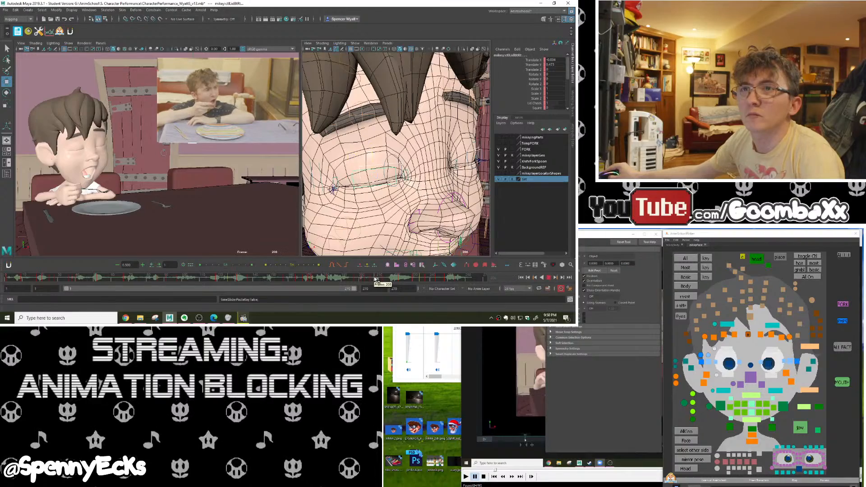
# Review the blinks and facial poses across the shot by scrubbing and playback, rechecking the section around frames 74 to 92
pyautogui.moveTo(376, 279); pyautogui.dragTo(468, 297)
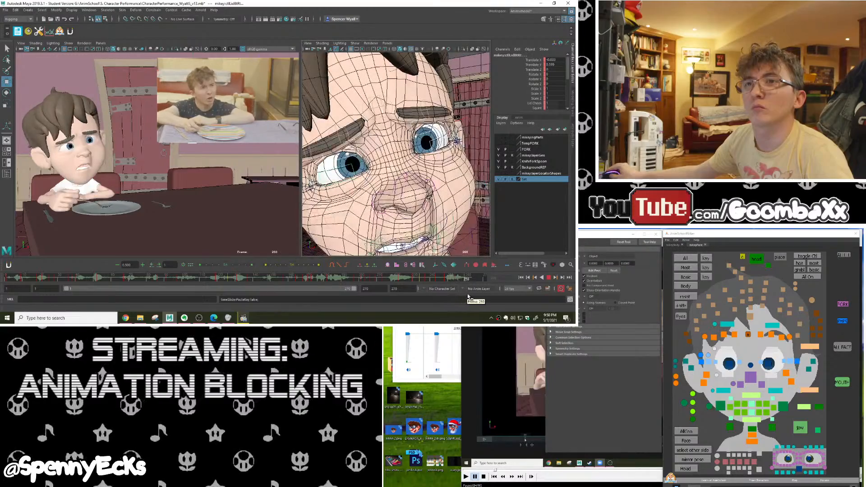
pyautogui.moveTo(334, 295); pyautogui.dragTo(89, 296)
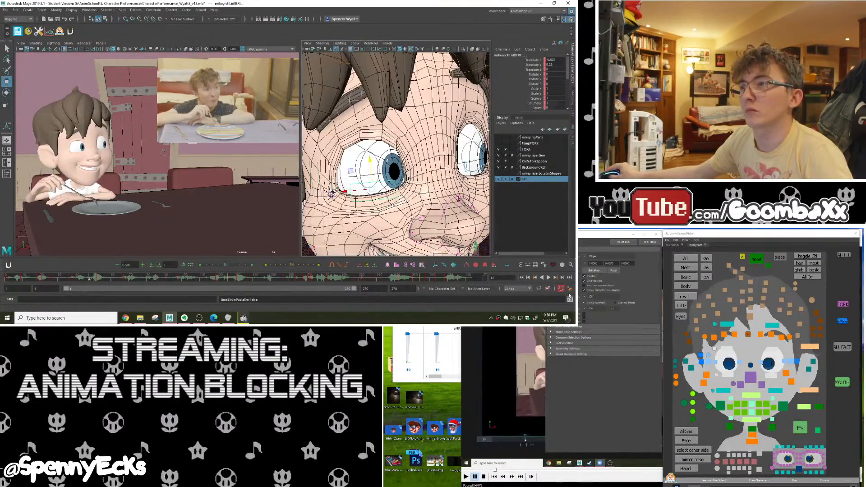
pyautogui.click(549, 279)
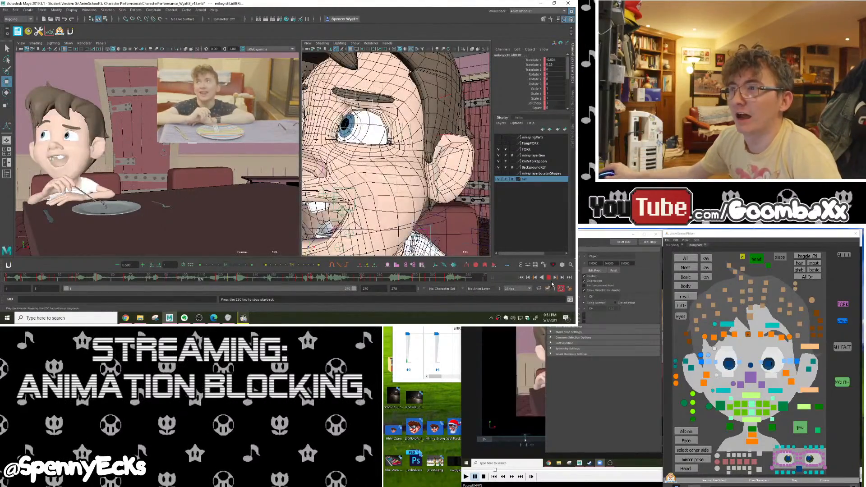
pyautogui.click(549, 278)
pyautogui.click(170, 278)
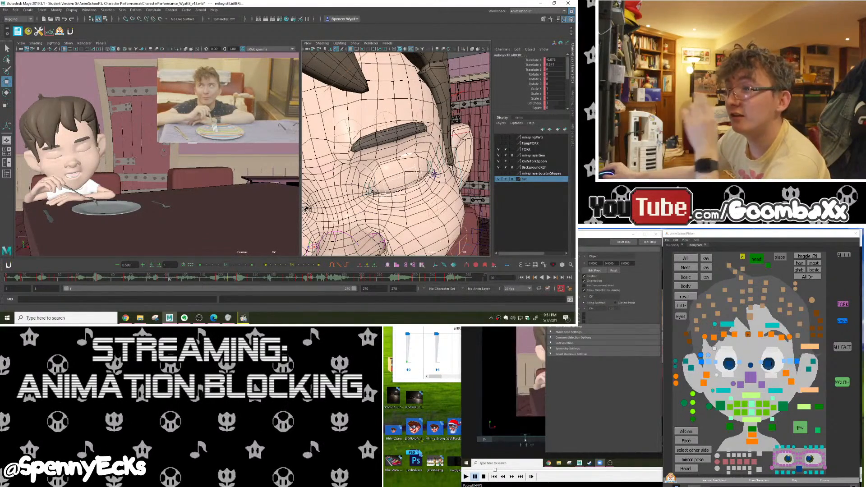
pyautogui.click(549, 278)
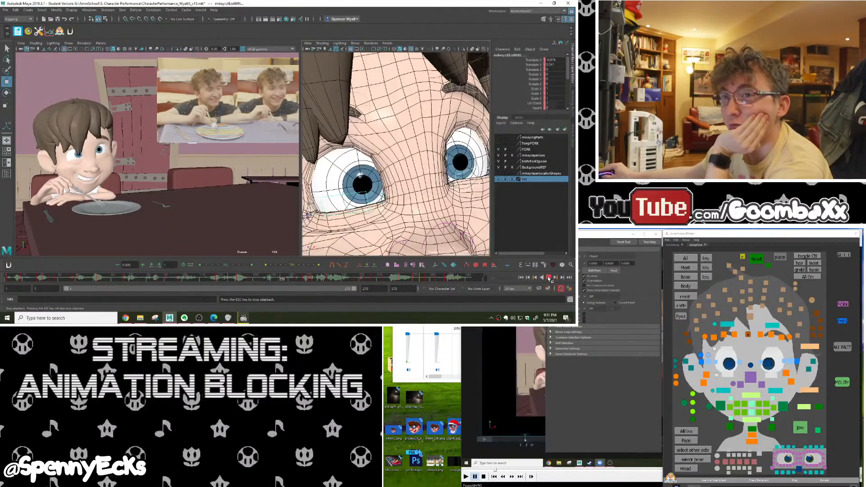
pyautogui.click(145, 278)
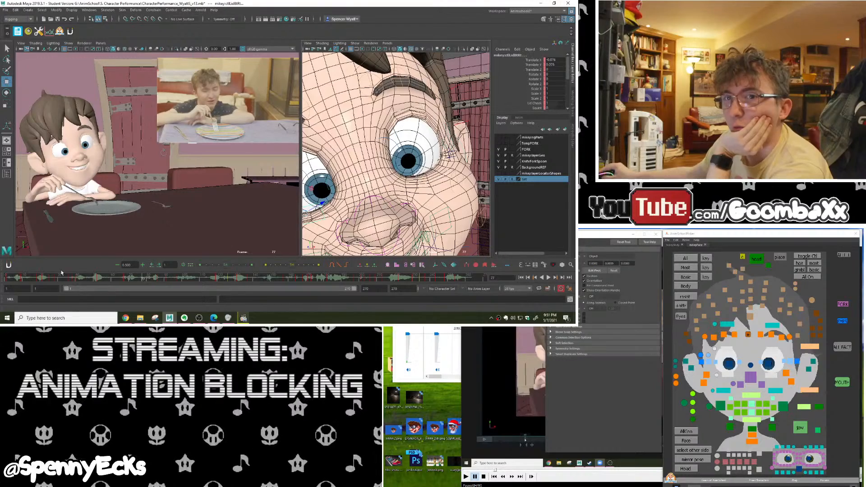
pyautogui.moveTo(142, 277); pyautogui.dragTo(108, 277)
pyautogui.click(137, 278)
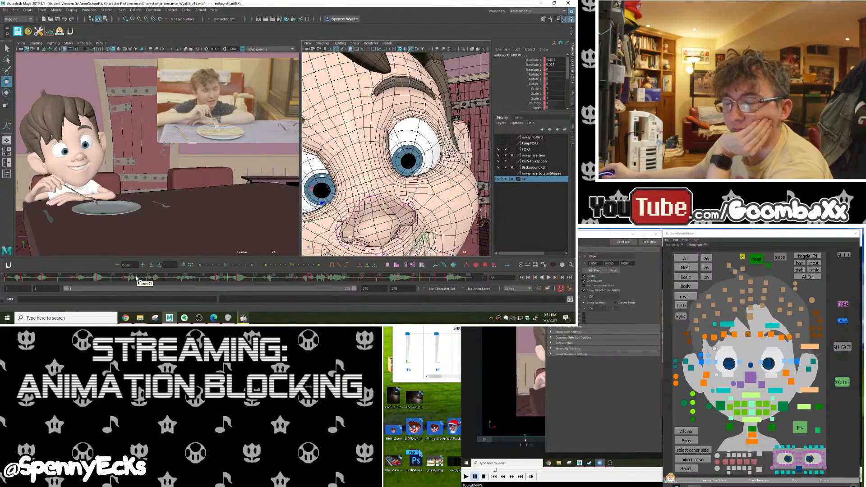
# Check the eyelid poses by playing back and scrubbing the later part of the shot, stopping at frame 200
pyautogui.click(207, 279)
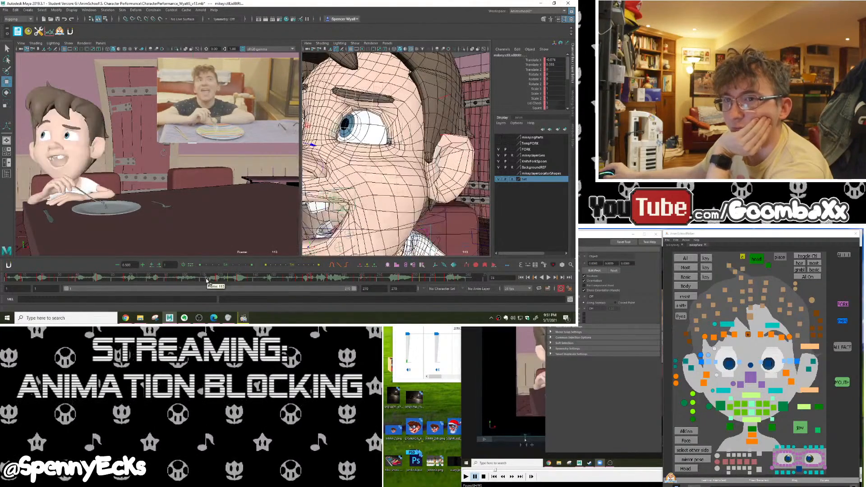
pyautogui.hotkey('alt', 'v')
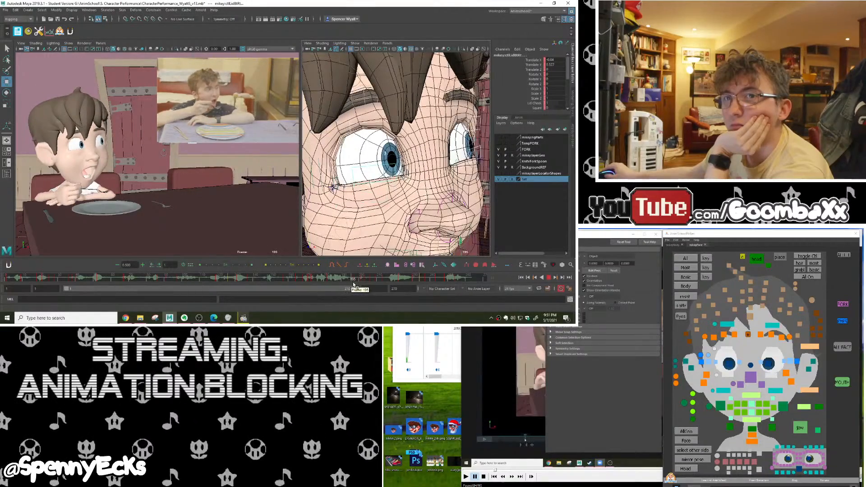
pyautogui.moveTo(376, 285)
pyautogui.mouseDown()
pyautogui.moveTo(387, 285)
pyautogui.moveTo(323, 286)
pyautogui.moveTo(361, 286)
pyautogui.mouseUp()
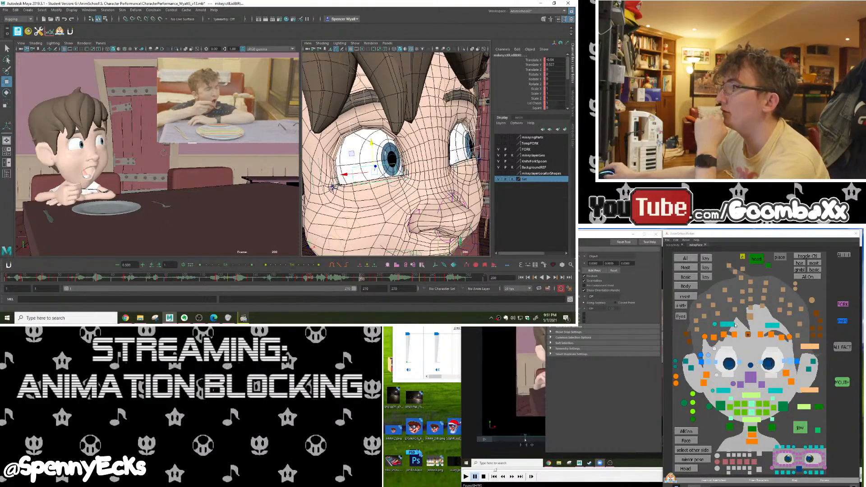
# Try lowering the upper eye-shape control of the boy's left eye at frame 200, and undo the move
pyautogui.click(773, 326)
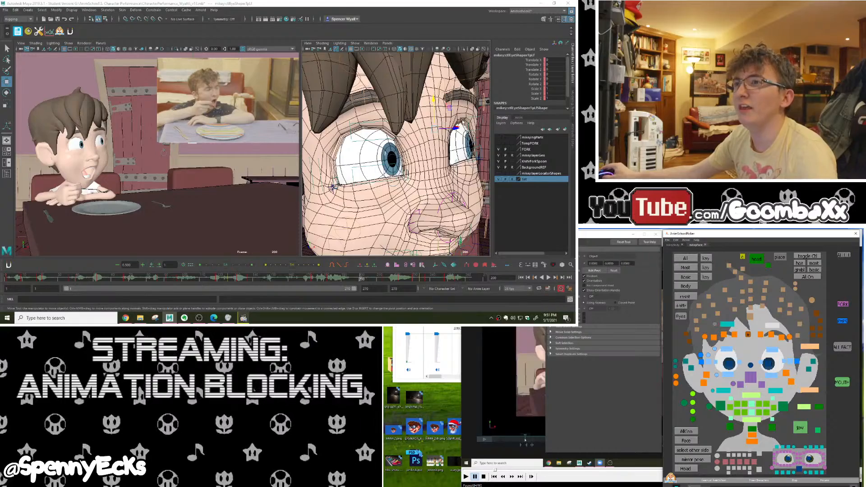
pyautogui.scroll(-5, 463, 122)
pyautogui.keyDown('alt'); pyautogui.moveTo(460, 124); pyautogui.dragTo(387, 150); pyautogui.keyUp('alt')
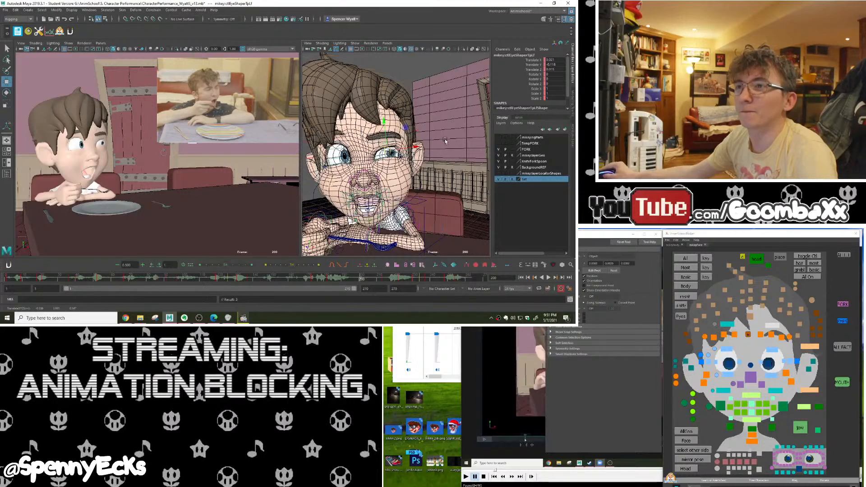
pyautogui.hotkey('ctrl', 'z')
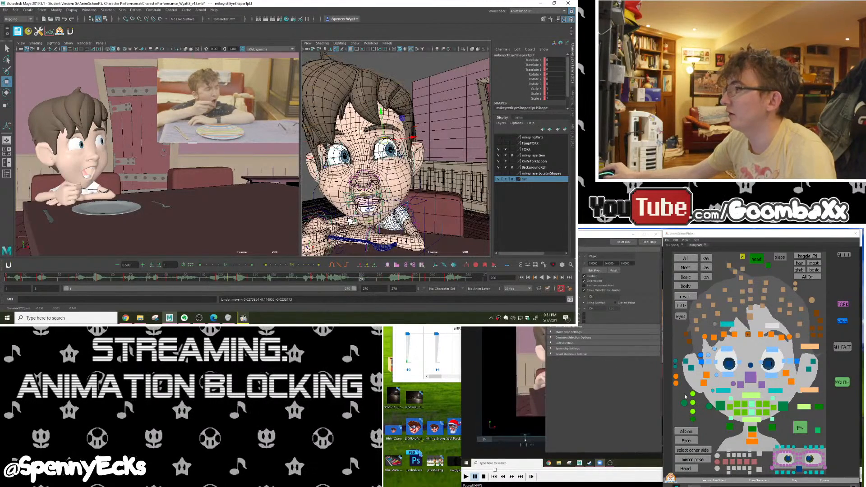
# Select the controls of both eyebrows and push their pose lower at frame 201 with the tweening slider
pyautogui.click(748, 335)
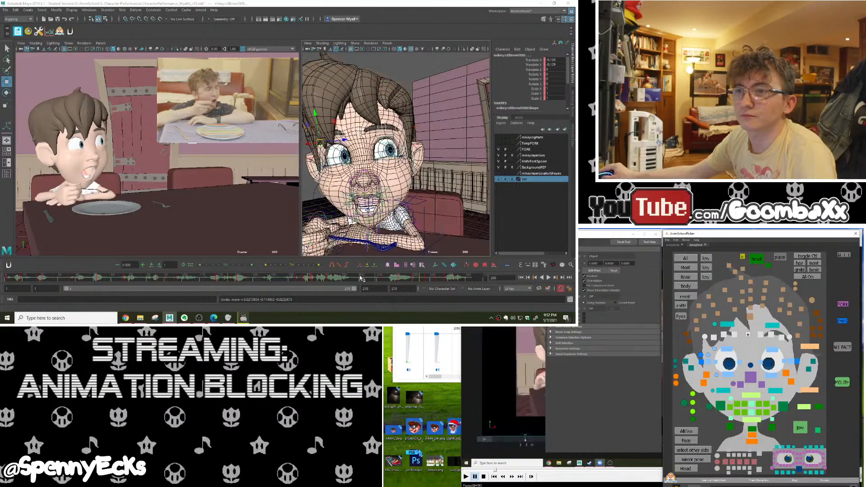
pyautogui.moveTo(361, 279)
pyautogui.mouseDown()
pyautogui.moveTo(350, 279)
pyautogui.moveTo(363, 281)
pyautogui.mouseUp()
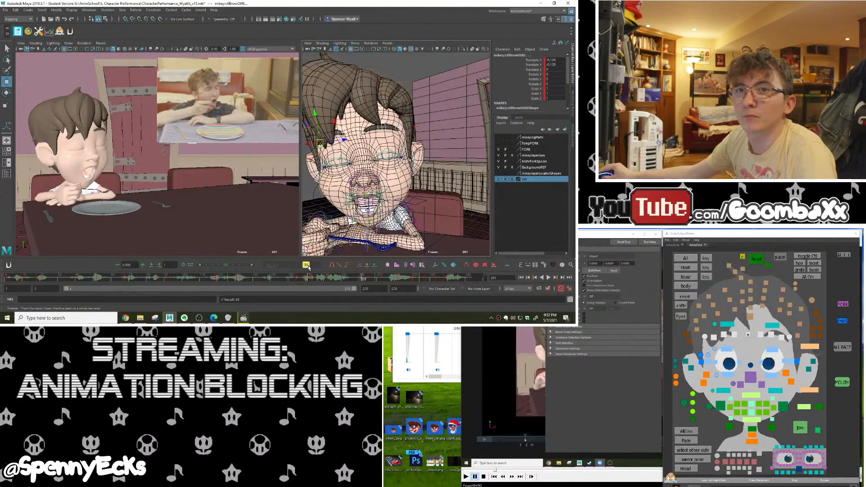
pyautogui.moveTo(308, 268); pyautogui.dragTo(316, 267)
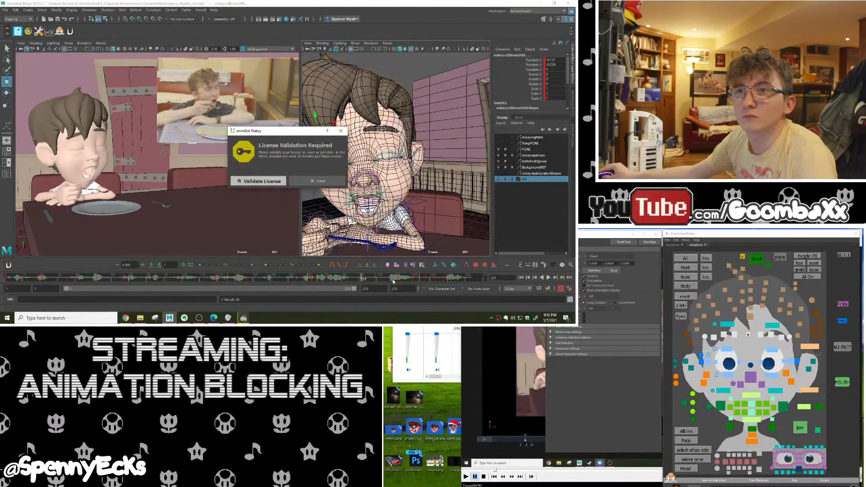
# Validate the animBot license, and dismiss the validation message and the update notice
pyautogui.click(271, 182)
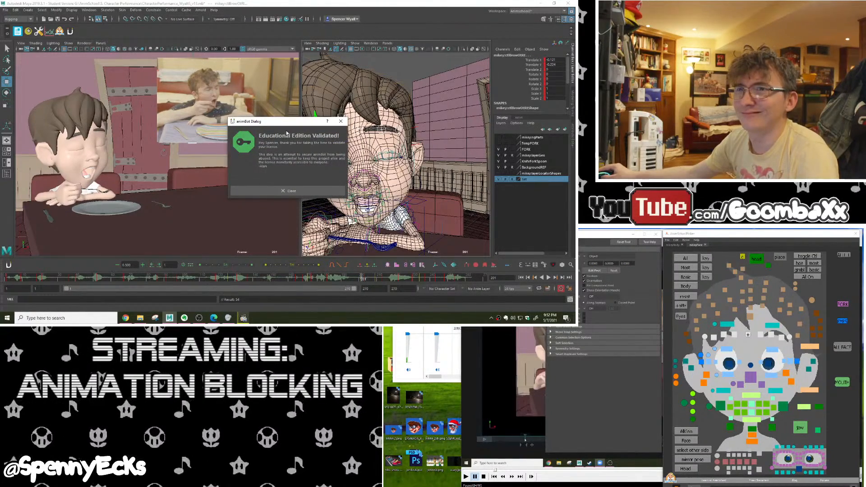
pyautogui.moveTo(298, 122); pyautogui.dragTo(723, 355)
pyautogui.click(759, 354)
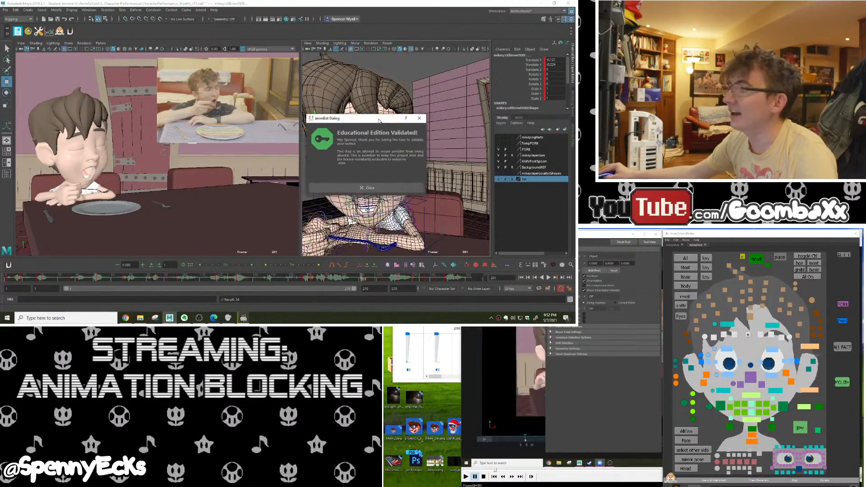
pyautogui.click(369, 189)
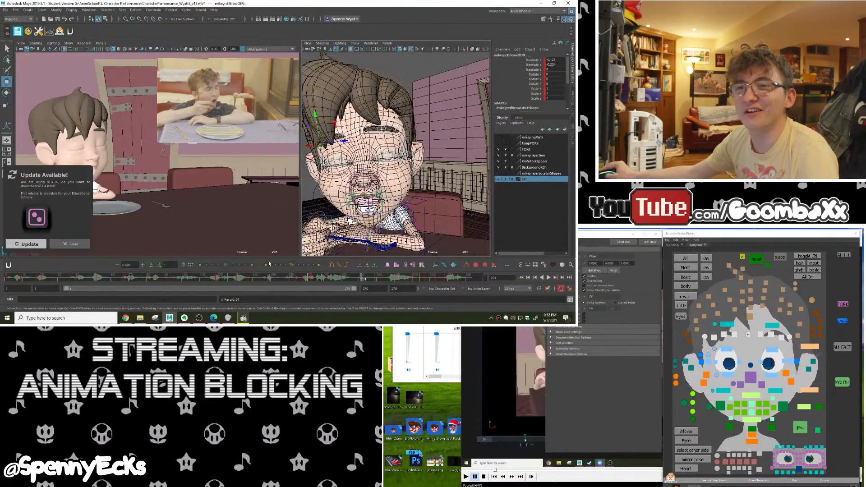
pyautogui.click(68, 244)
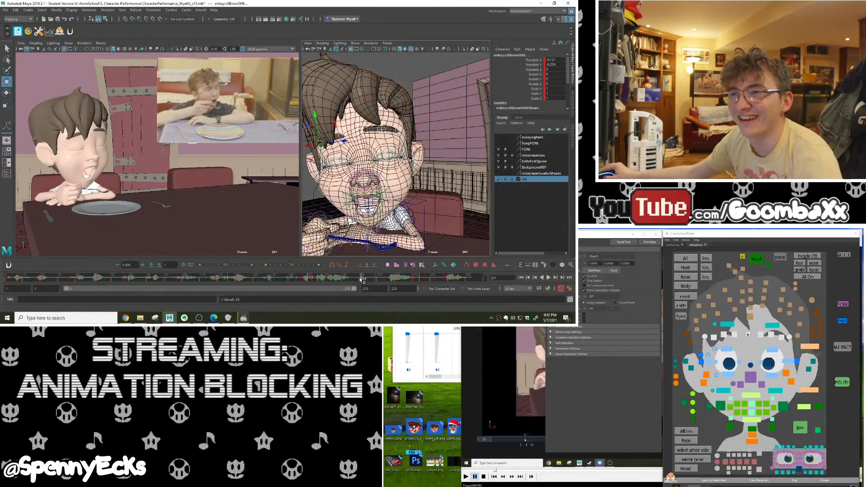
# Lower the eyebrow controls further at frame 201 to strengthen the squeezed-shut expression, checking the change with playback
pyautogui.moveTo(361, 280)
pyautogui.mouseDown()
pyautogui.moveTo(370, 282)
pyautogui.moveTo(362, 283)
pyautogui.mouseUp()
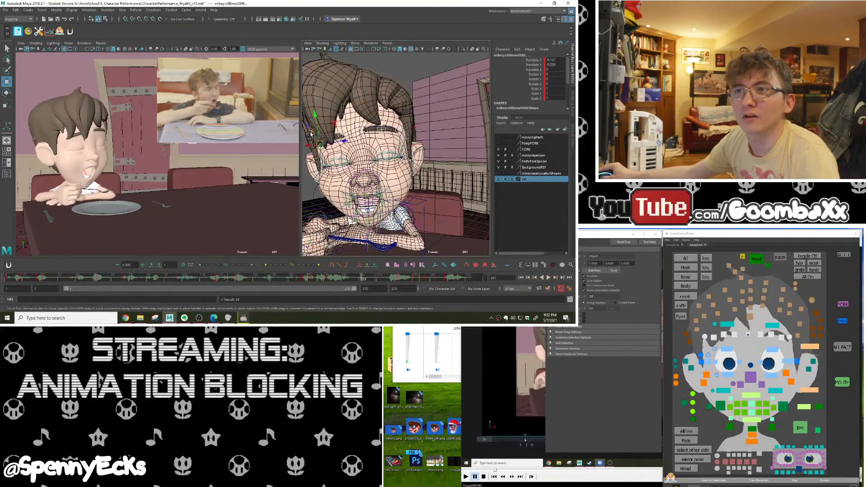
pyautogui.moveTo(317, 132); pyautogui.dragTo(319, 144)
pyautogui.hotkey('alt', 'v')
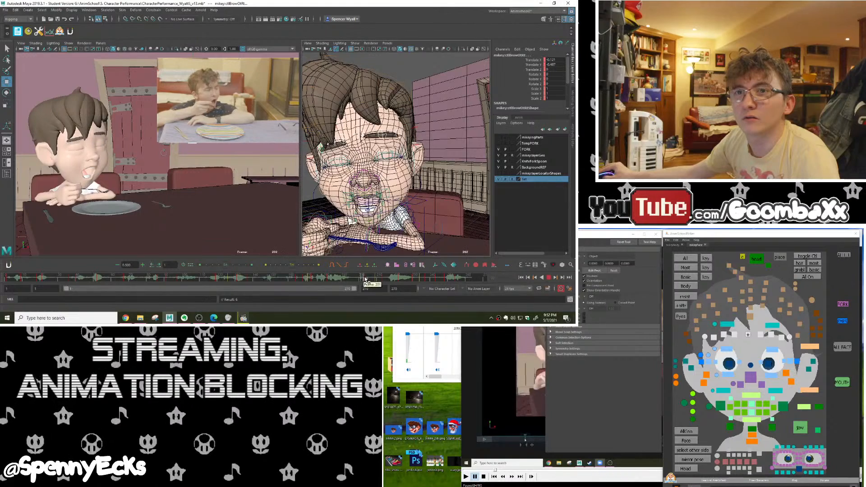
pyautogui.moveTo(362, 279); pyautogui.dragTo(364, 279)
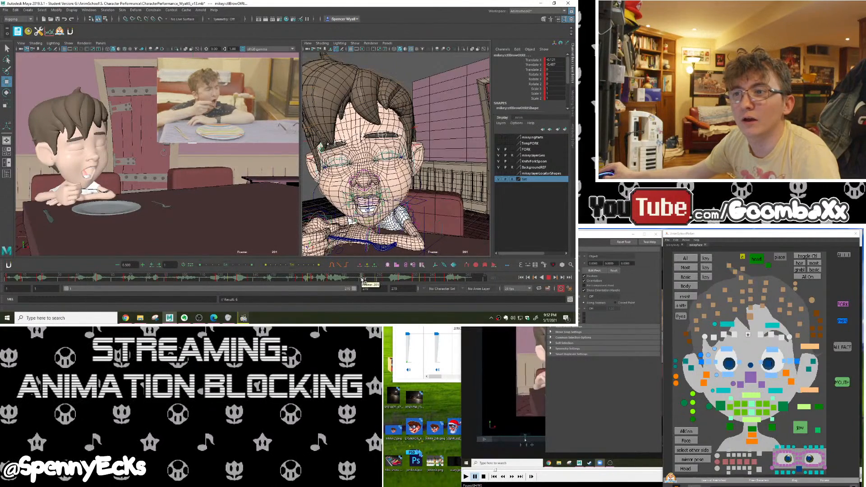
pyautogui.click(318, 266)
pyautogui.moveTo(317, 132); pyautogui.dragTo(343, 161)
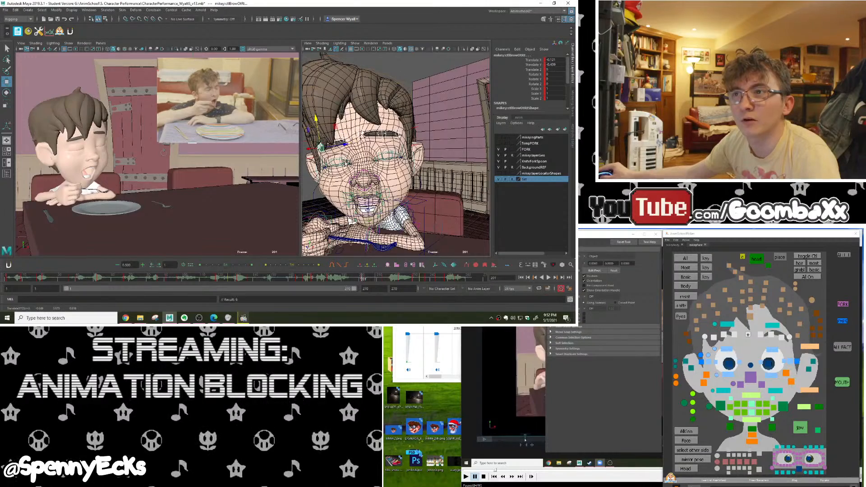
pyautogui.moveTo(361, 277); pyautogui.dragTo(362, 280)
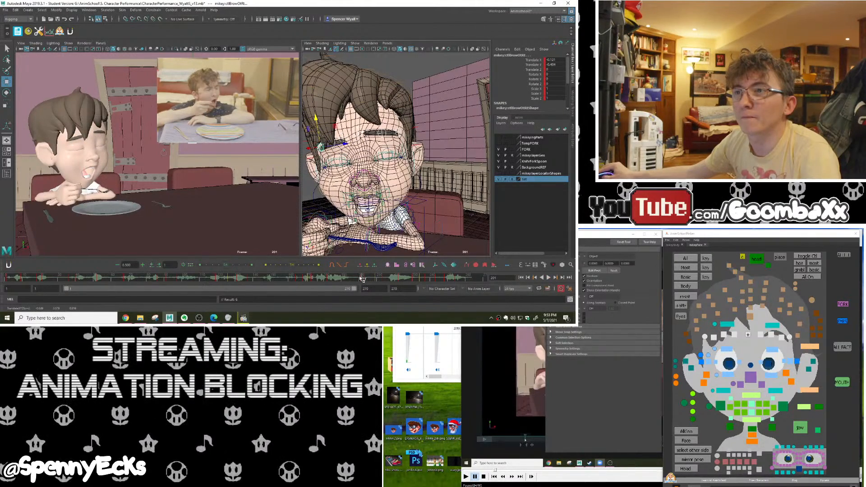
# Review the brow and eyelid motion through the end of the shot with playback and scrubbing, stopping at frame 230
pyautogui.moveTo(362, 280); pyautogui.dragTo(455, 294)
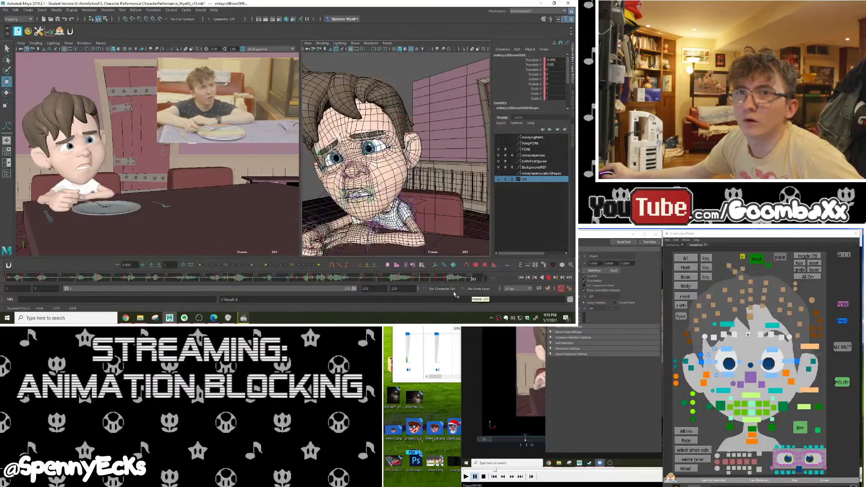
pyautogui.press('Escape')
pyautogui.click(547, 279)
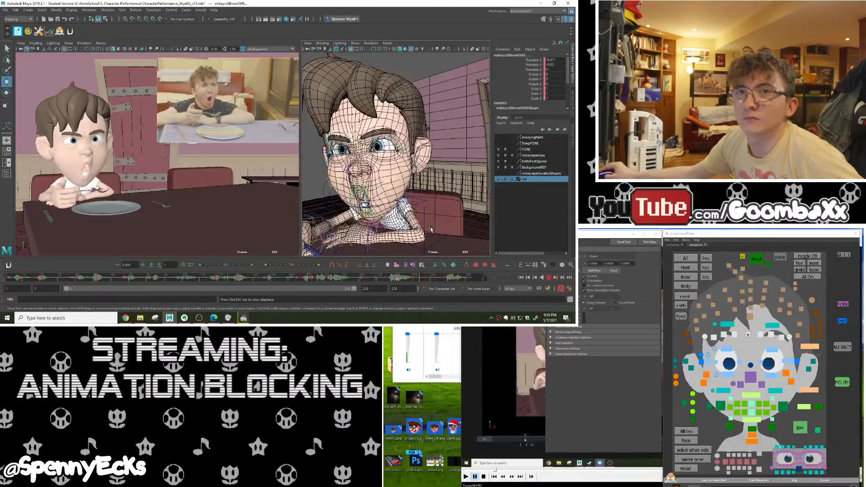
pyautogui.click(549, 280)
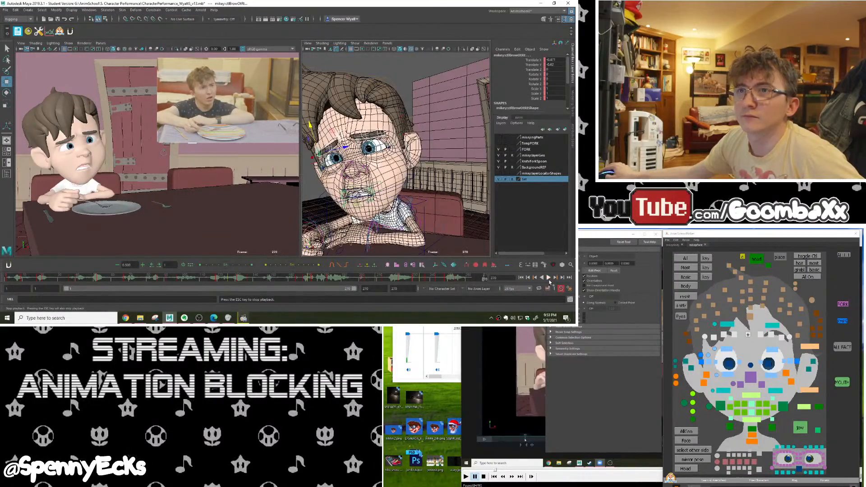
pyautogui.moveTo(344, 279); pyautogui.dragTo(413, 284)
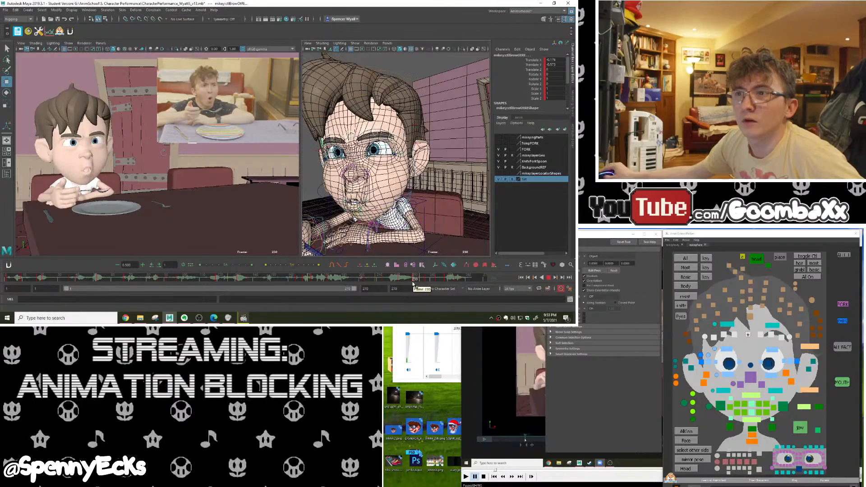
# Select all of the boy's controls and examine the blink section around frames 213 to 234 through playback and scrubbing
pyautogui.click(686, 258)
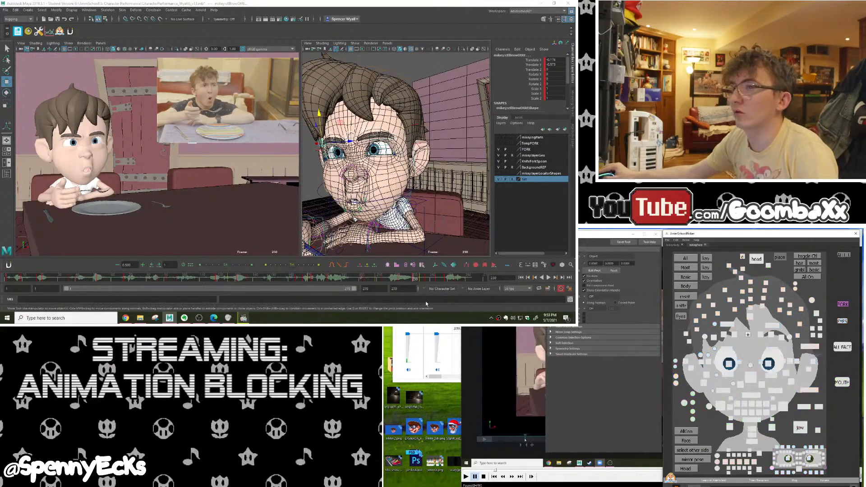
pyautogui.click(415, 281)
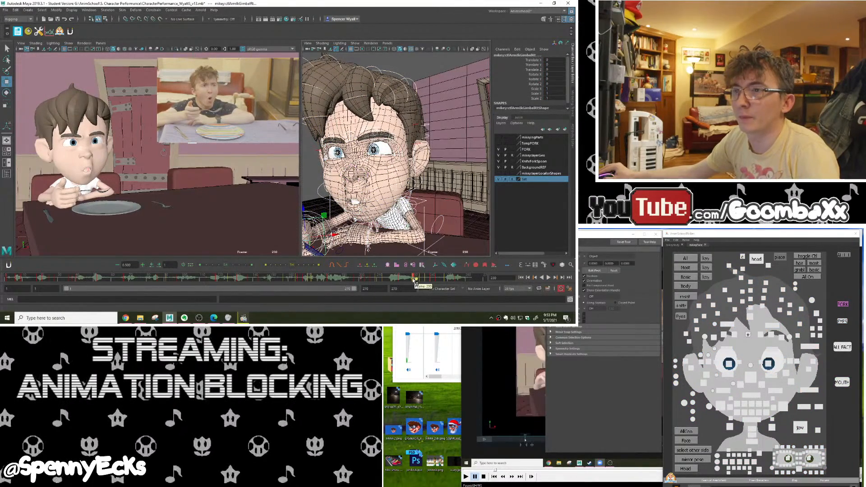
pyautogui.moveTo(415, 281); pyautogui.dragTo(410, 282)
pyautogui.hotkey('alt', 'v')
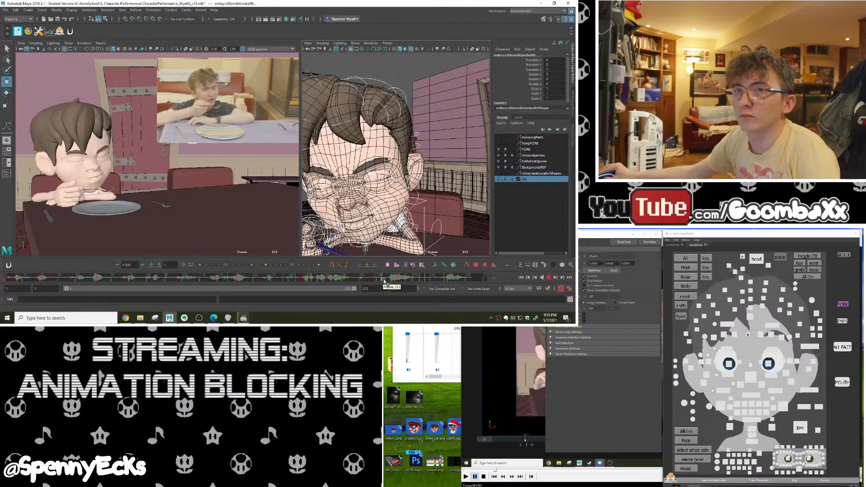
pyautogui.moveTo(446, 282); pyautogui.dragTo(424, 281)
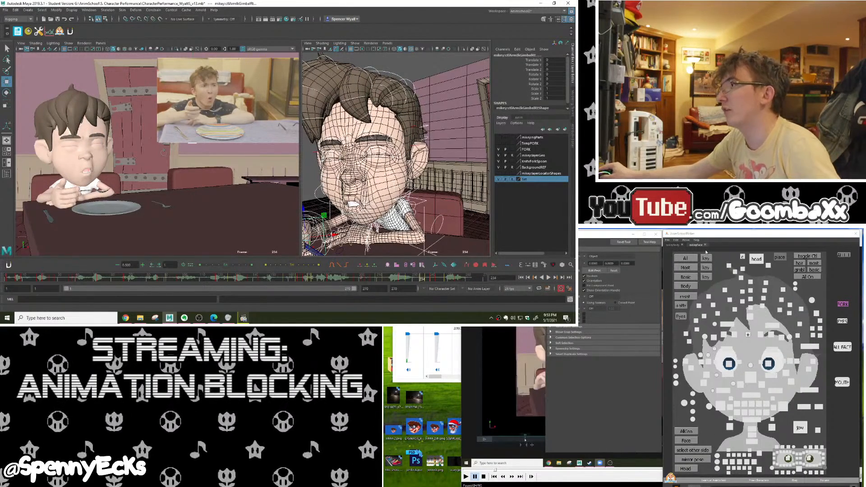
# Select the boy's core body controls without the head, and delete their keys in the section around frames 226 to 243
pyautogui.click(679, 246)
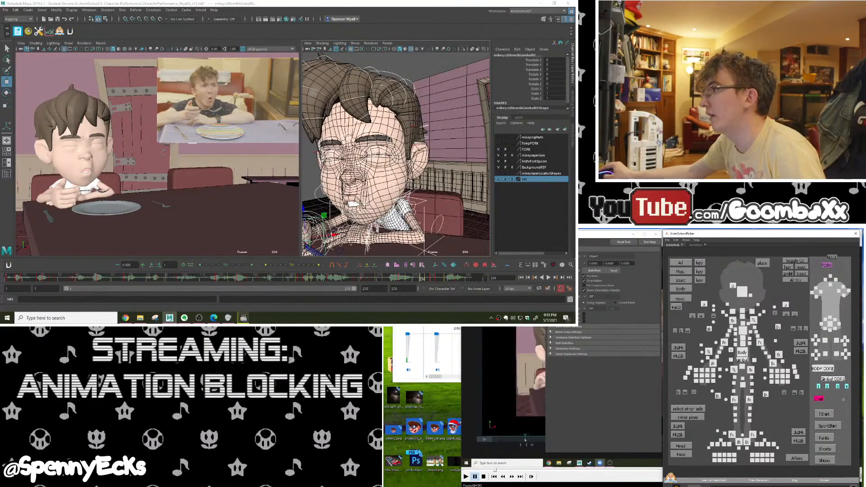
pyautogui.click(819, 380)
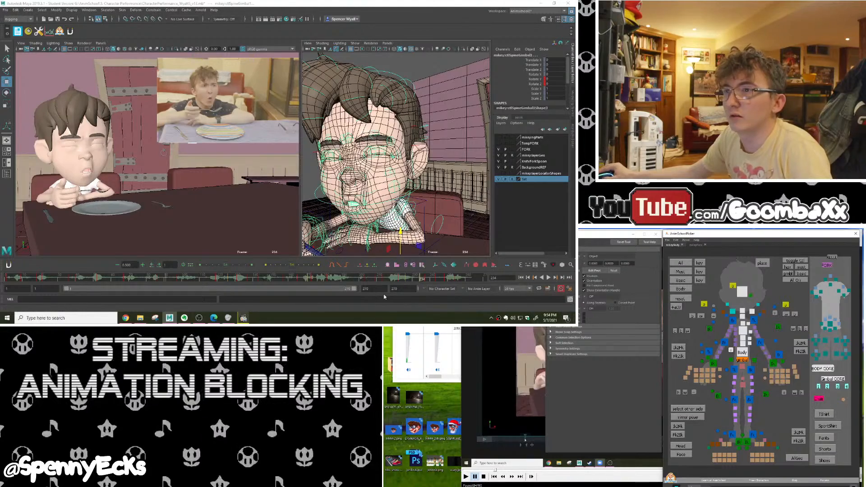
pyautogui.moveTo(423, 284); pyautogui.dragTo(439, 281)
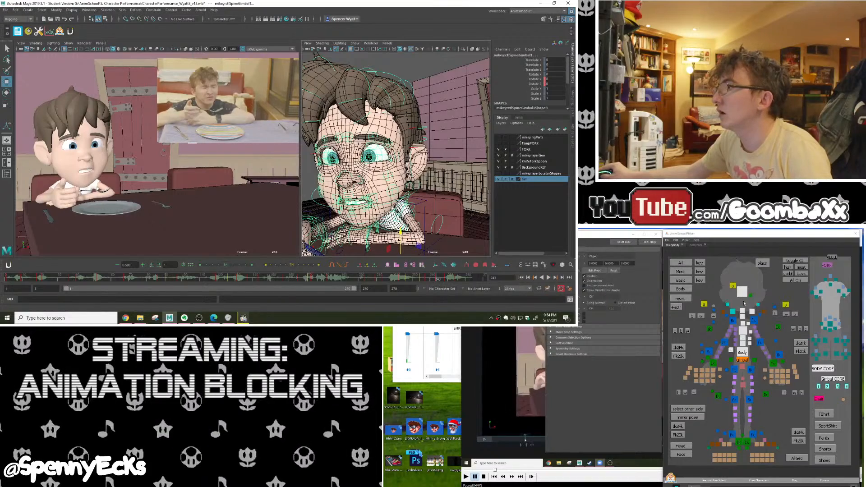
pyautogui.click(744, 311)
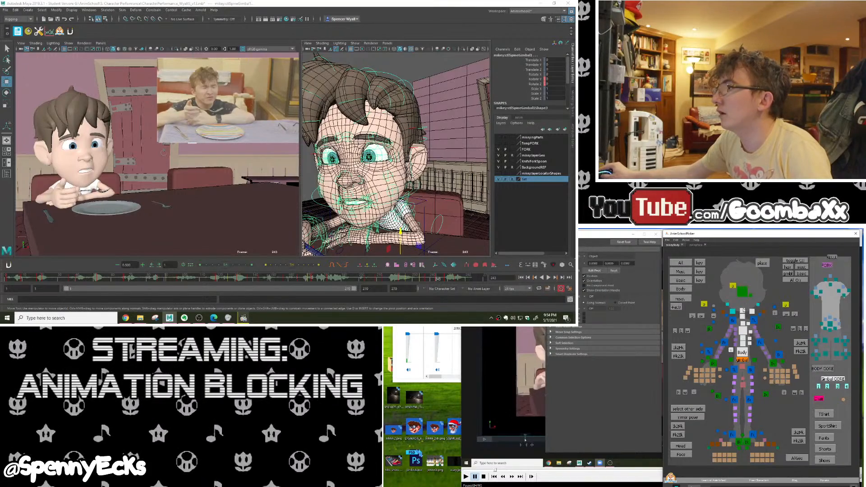
pyautogui.moveTo(438, 281); pyautogui.dragTo(408, 288)
pyautogui.rightClick(426, 281)
pyautogui.click(455, 194)
pyautogui.click(448, 280)
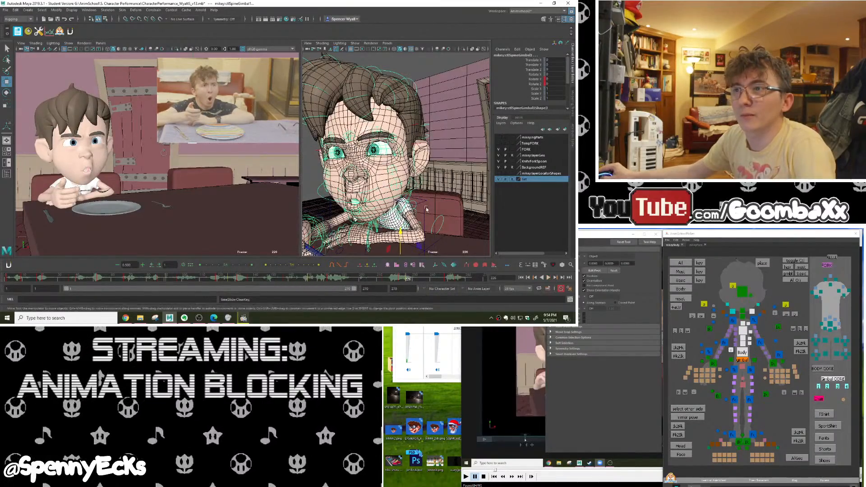
# Move the left arm's pole vector control inward toward the body at frame 222
pyautogui.keyDown('alt'); pyautogui.moveTo(426, 200); pyautogui.dragTo(426, 174); pyautogui.keyUp('alt')
pyautogui.scroll(4, 442, 153)
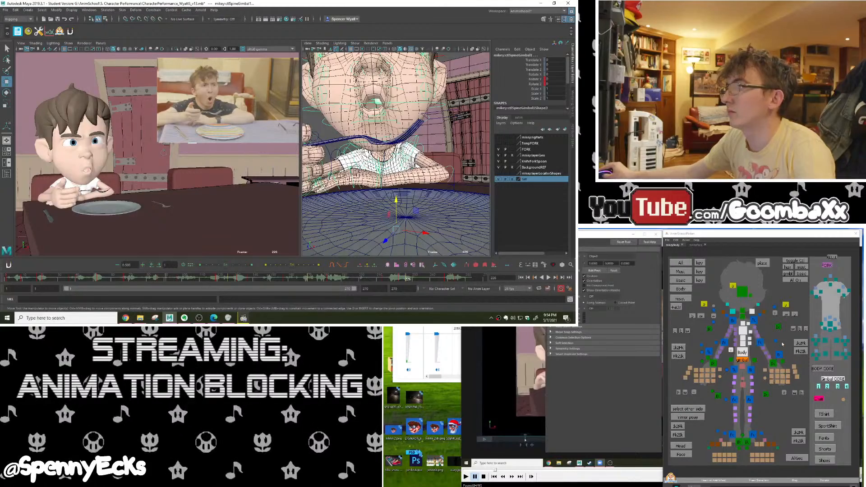
pyautogui.click(777, 327)
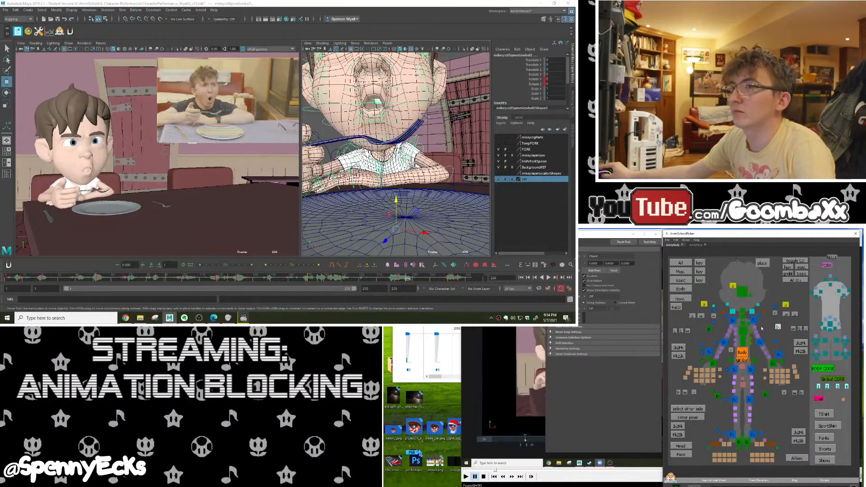
pyautogui.click(401, 279)
pyautogui.hotkey('alt', 'v')
pyautogui.click(401, 280)
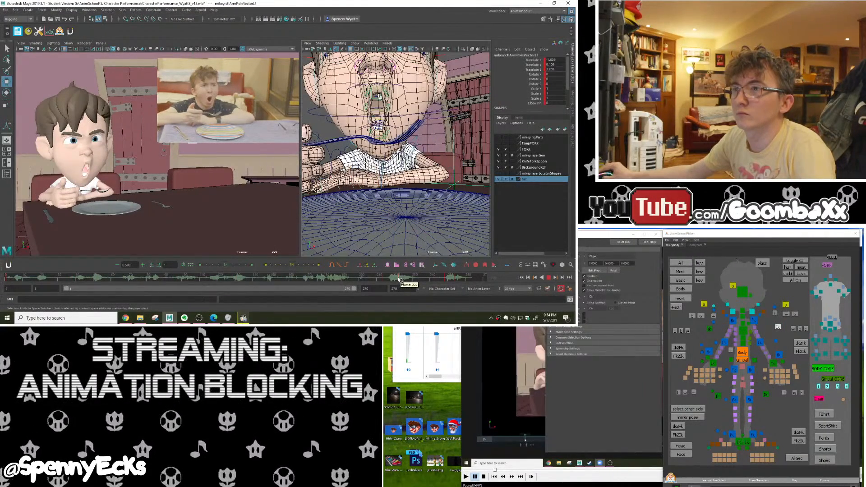
pyautogui.moveTo(399, 280); pyautogui.dragTo(400, 280)
pyautogui.moveTo(477, 170); pyautogui.dragTo(462, 170, button='middle')
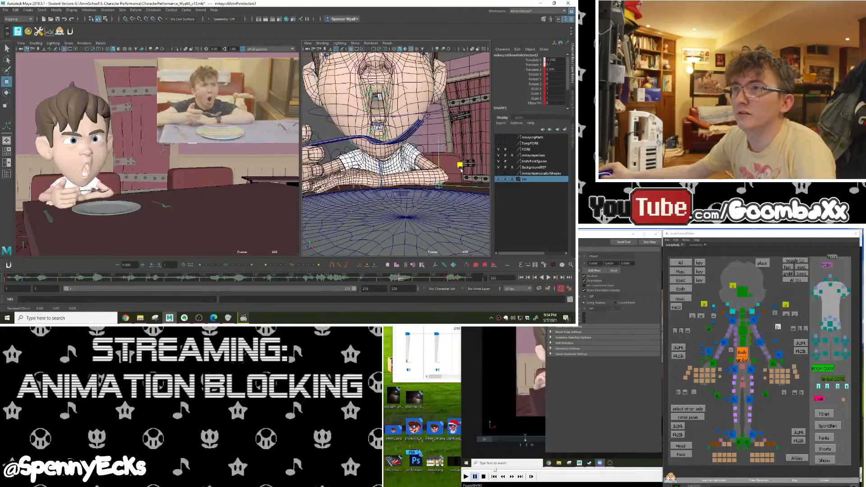
# Review the boy's performance across the shot with playback and scrubbing, stopping at frame 99
pyautogui.moveTo(447, 170)
pyautogui.keyDown('alt'); pyautogui.mouseDown()
pyautogui.moveTo(391, 168)
pyautogui.moveTo(445, 169)
pyautogui.mouseUp(); pyautogui.keyUp('alt')
pyautogui.moveTo(395, 281); pyautogui.dragTo(468, 276)
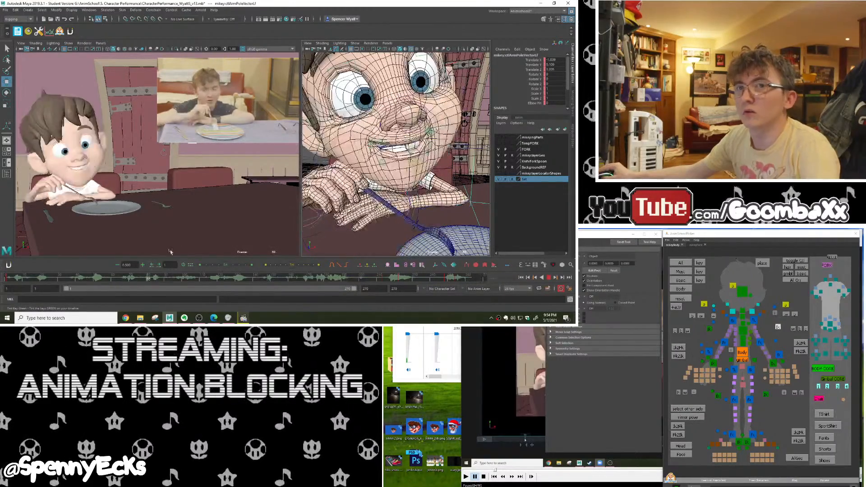
pyautogui.hotkey('alt', 'v')
pyautogui.click(224, 251)
pyautogui.click(548, 278)
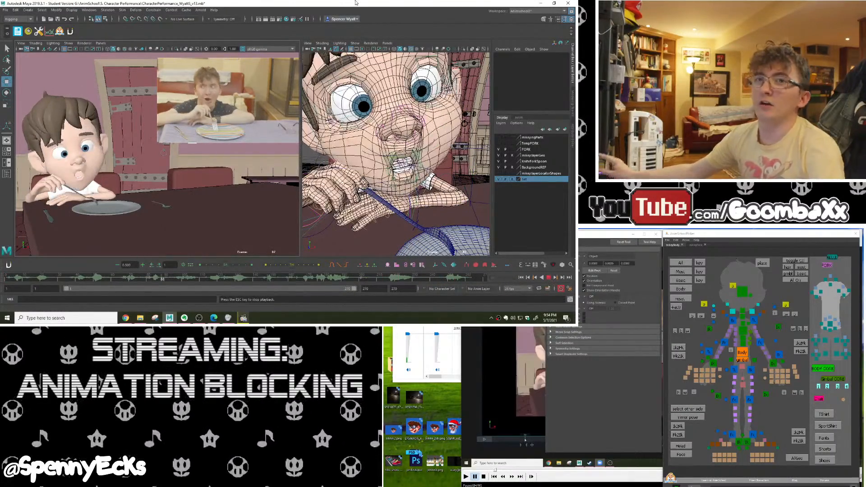
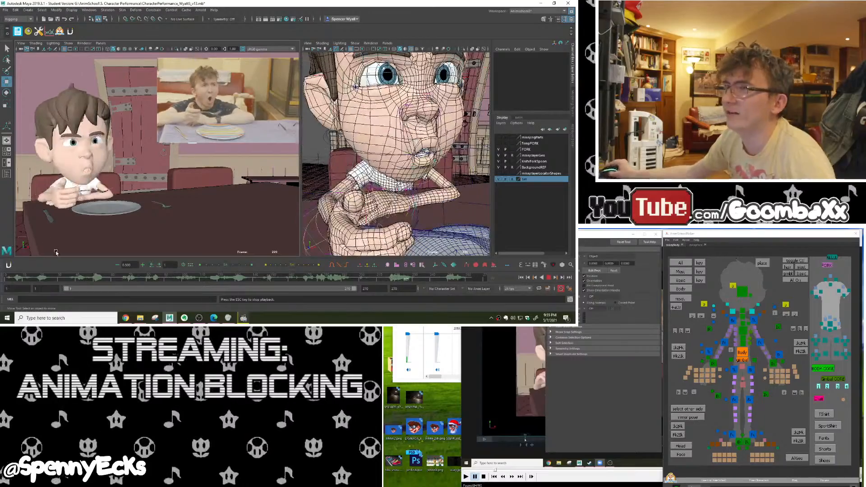
pyautogui.click(548, 278)
pyautogui.hotkey('alt', 'v')
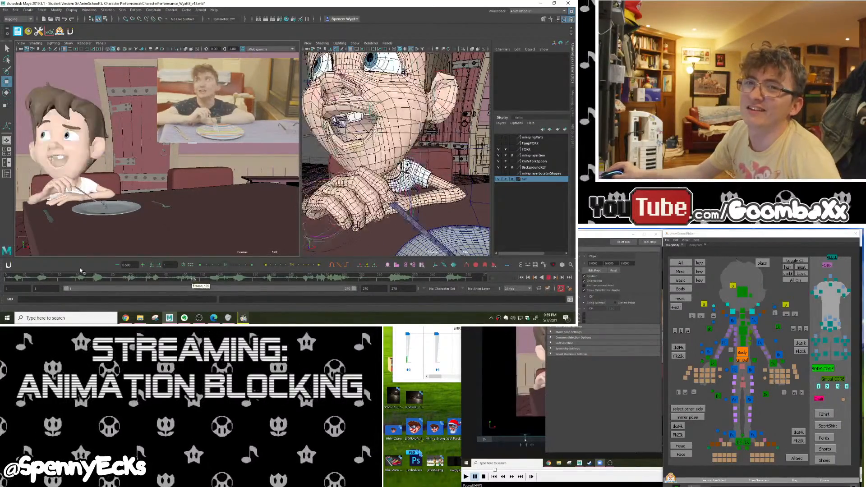
pyautogui.moveTo(195, 280); pyautogui.dragTo(81, 264)
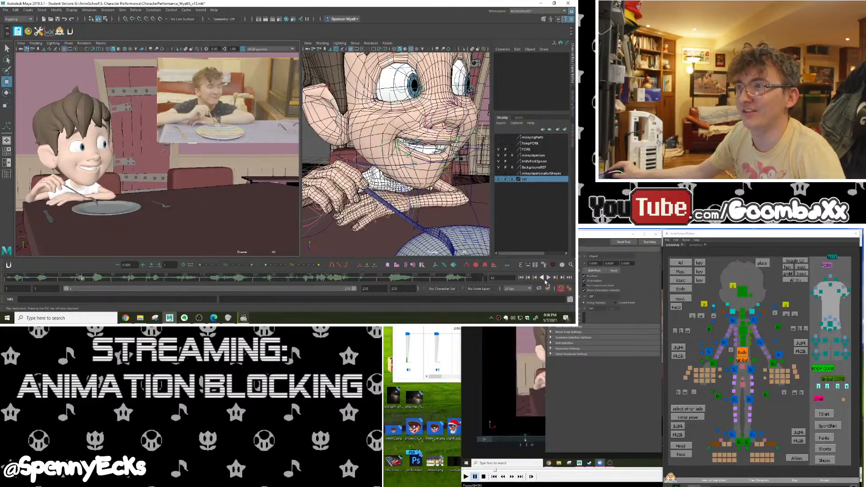
pyautogui.click(549, 278)
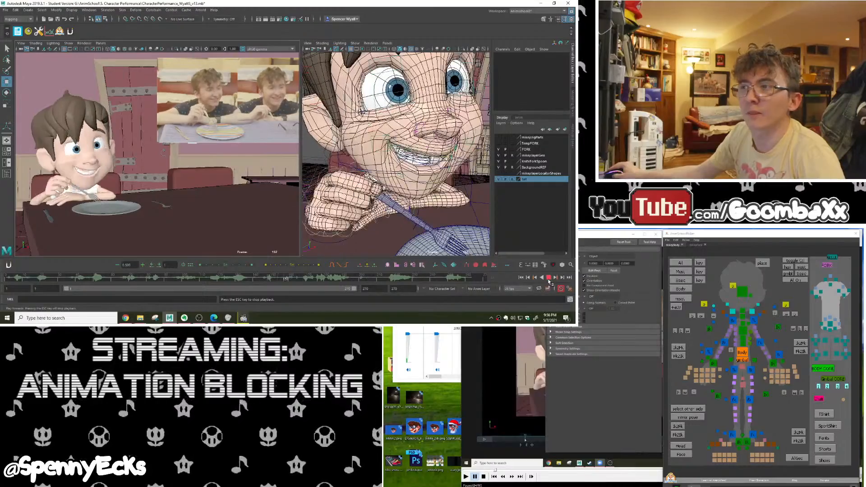
pyautogui.moveTo(108, 281); pyautogui.dragTo(182, 286)
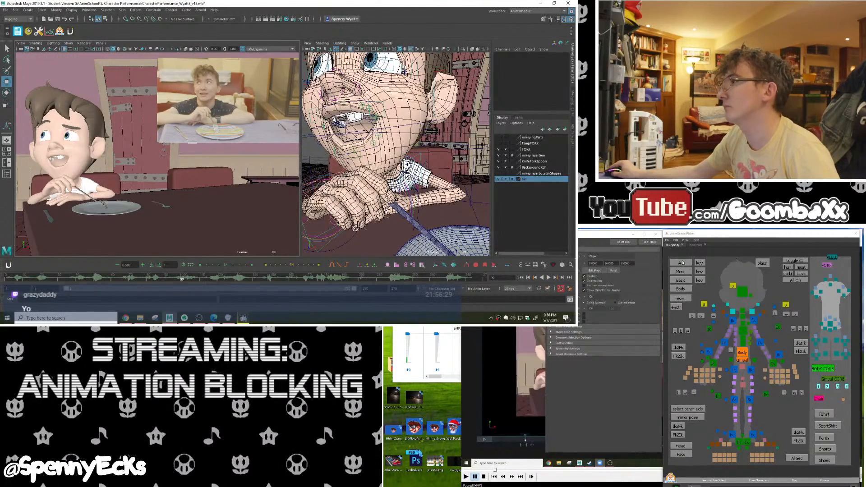
# Select all of the boy's body controls and scrub back and forth through the poses around frames 99 and 100
pyautogui.click(735, 279)
pyautogui.click(681, 263)
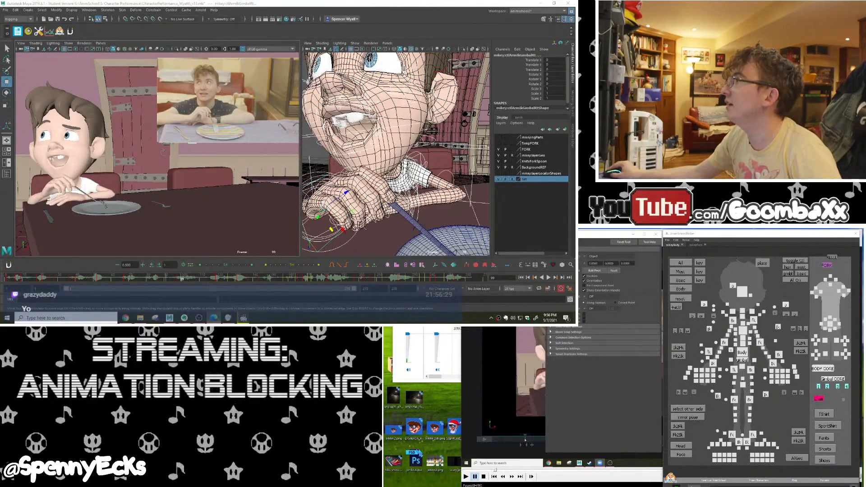
pyautogui.moveTo(175, 283)
pyautogui.mouseDown()
pyautogui.moveTo(155, 280)
pyautogui.moveTo(184, 281)
pyautogui.mouseUp()
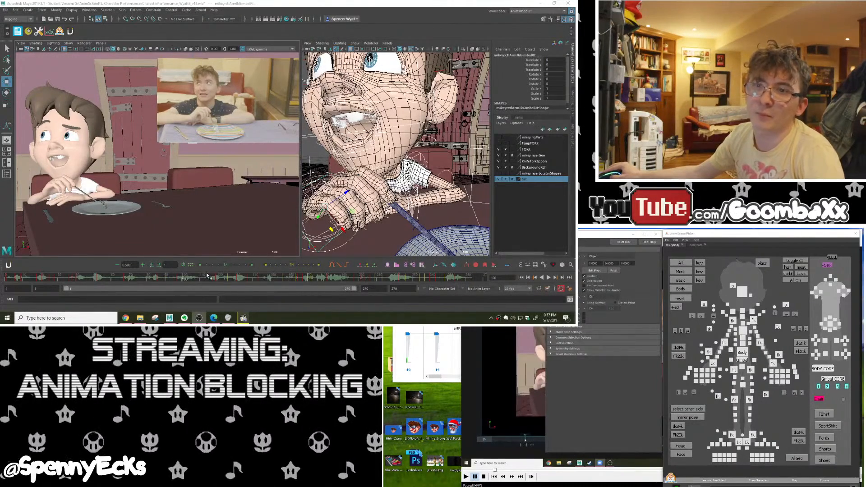
pyautogui.moveTo(186, 280)
pyautogui.mouseDown()
pyautogui.moveTo(149, 282)
pyautogui.moveTo(192, 290)
pyautogui.moveTo(130, 282)
pyautogui.moveTo(172, 284)
pyautogui.mouseUp()
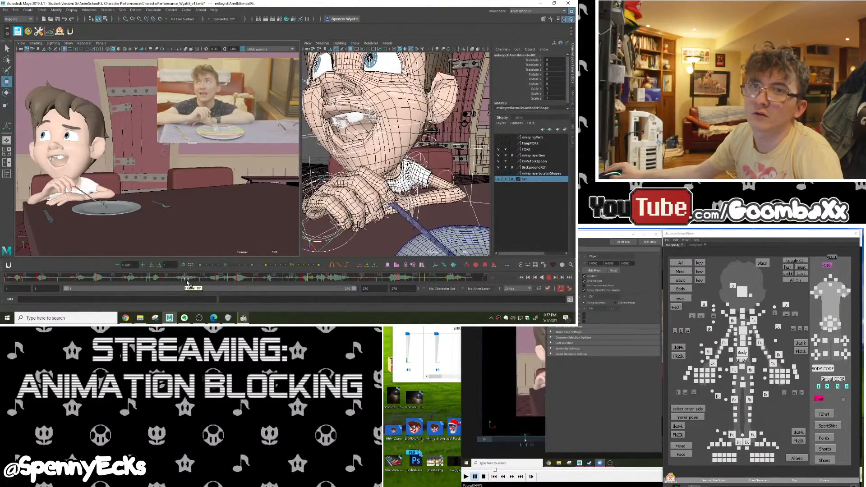
pyautogui.hotkey('ctrl', 'z')
pyautogui.hotkey('ctrl', 'z')
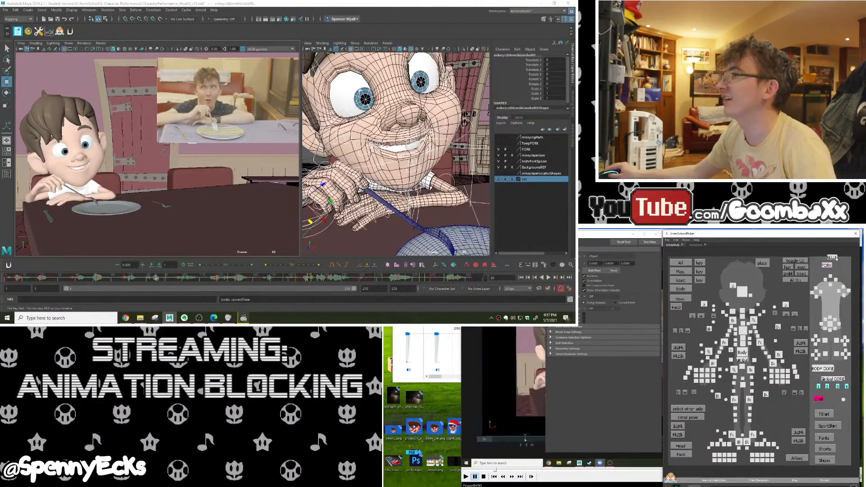
# Add the fork to the selected body controls and examine the following section of the shot through playback and scrubbing
pyautogui.keyDown('shift'); pyautogui.moveTo(191, 279); pyautogui.dragTo(57, 285); pyautogui.keyUp('shift')
pyautogui.hotkey('alt', 'v')
pyautogui.click(549, 278)
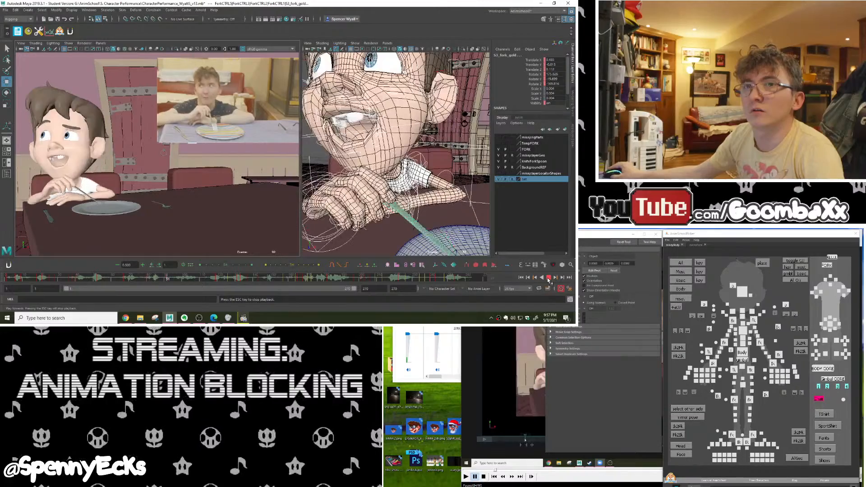
pyautogui.click(549, 278)
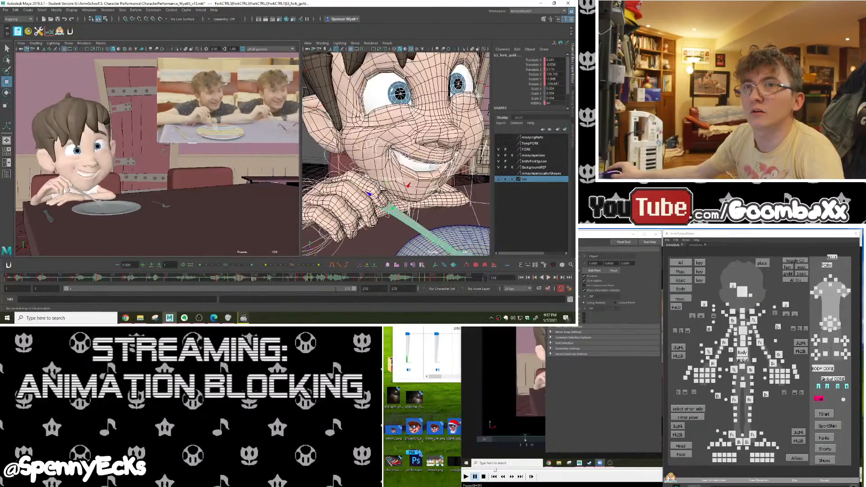
pyautogui.click(175, 281)
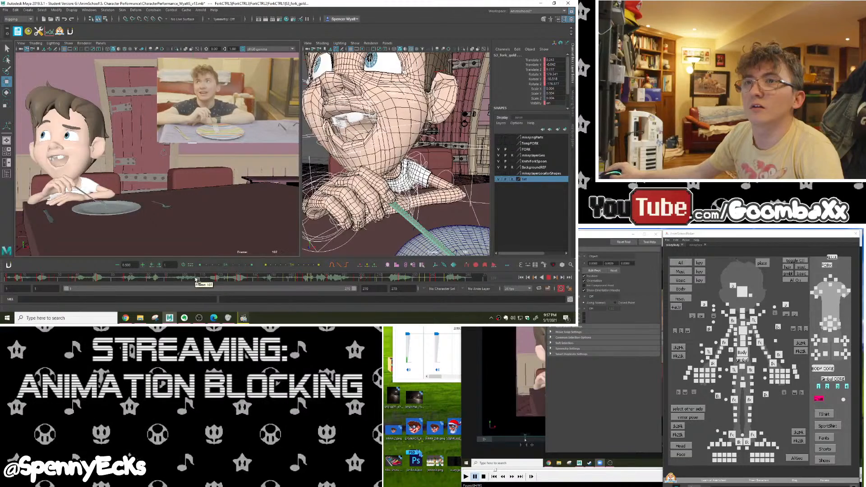
pyautogui.moveTo(196, 280)
pyautogui.mouseDown()
pyautogui.moveTo(173, 280)
pyautogui.moveTo(212, 280)
pyautogui.mouseUp()
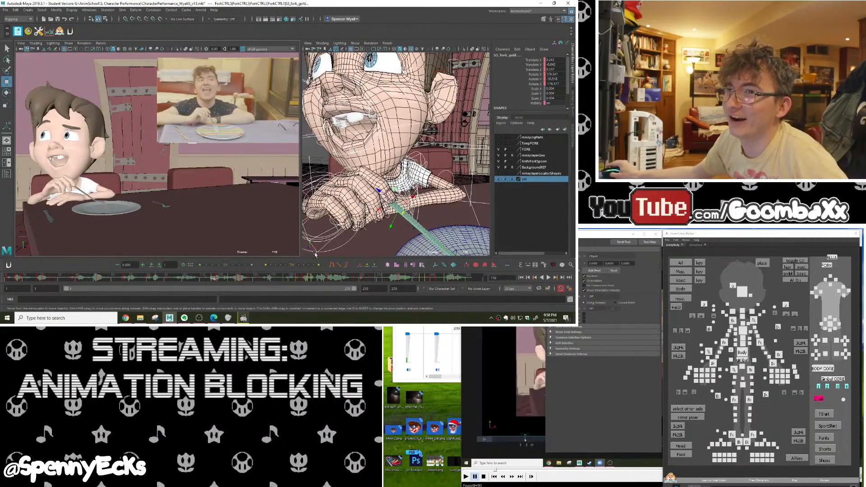
pyautogui.moveTo(189, 281); pyautogui.dragTo(188, 279)
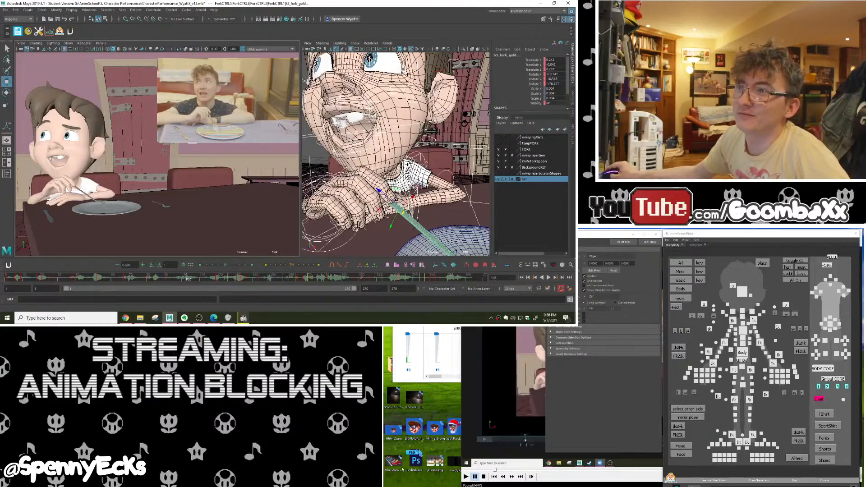
pyautogui.click(549, 278)
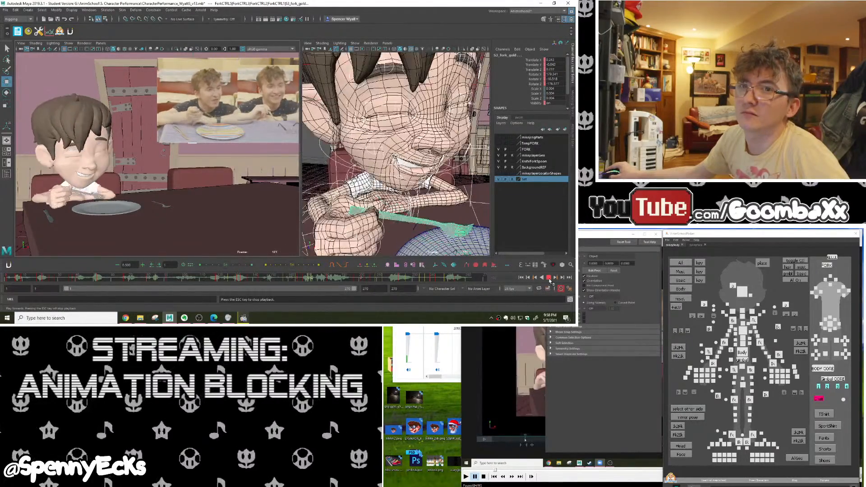
pyautogui.press('Escape')
# Delete the keys of the boy's controls and the fork at frame 142 and at frame 157
pyautogui.moveTo(221, 281); pyautogui.dragTo(250, 282)
pyautogui.moveTo(256, 281); pyautogui.dragTo(258, 283)
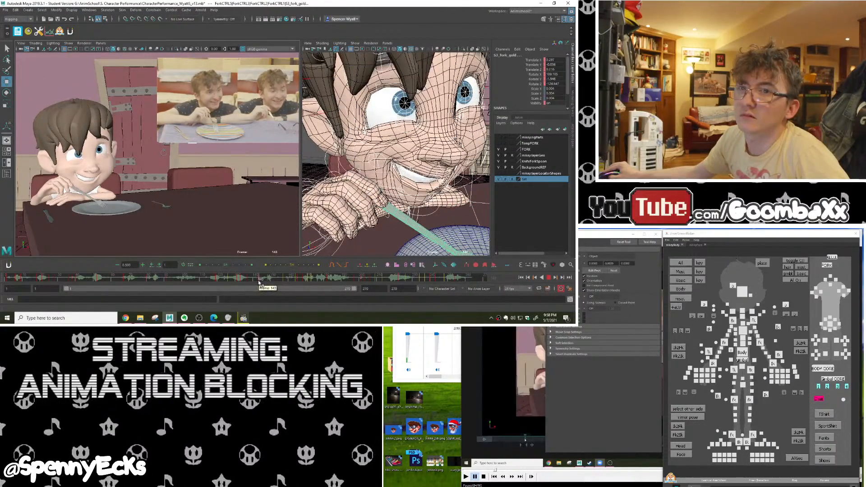
pyautogui.rightClick(260, 282)
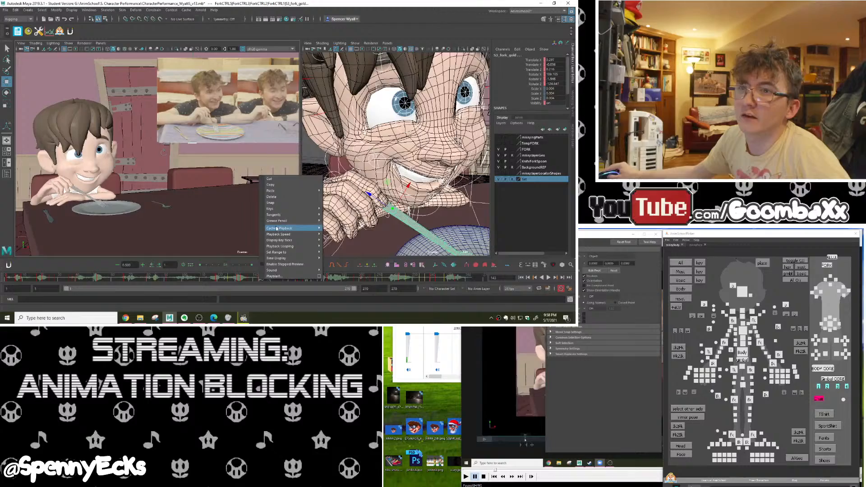
pyautogui.click(277, 196)
pyautogui.hotkey('alt', 'v')
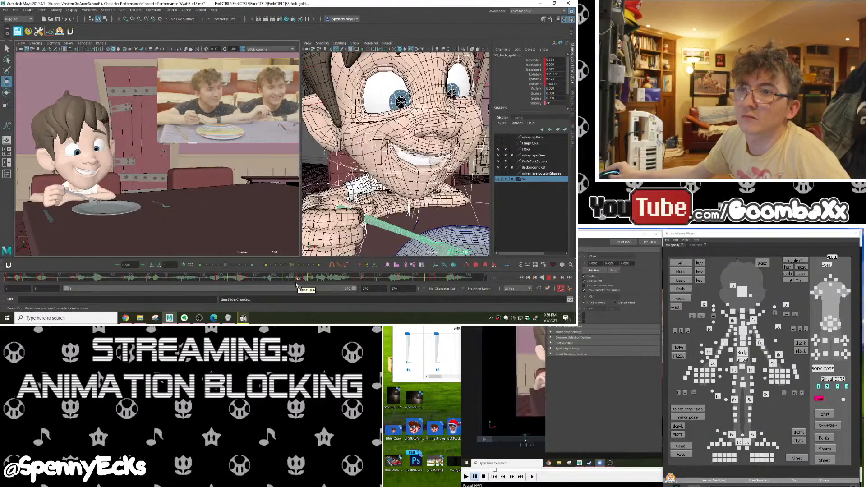
pyautogui.moveTo(297, 285); pyautogui.dragTo(289, 285)
pyautogui.rightClick(286, 280)
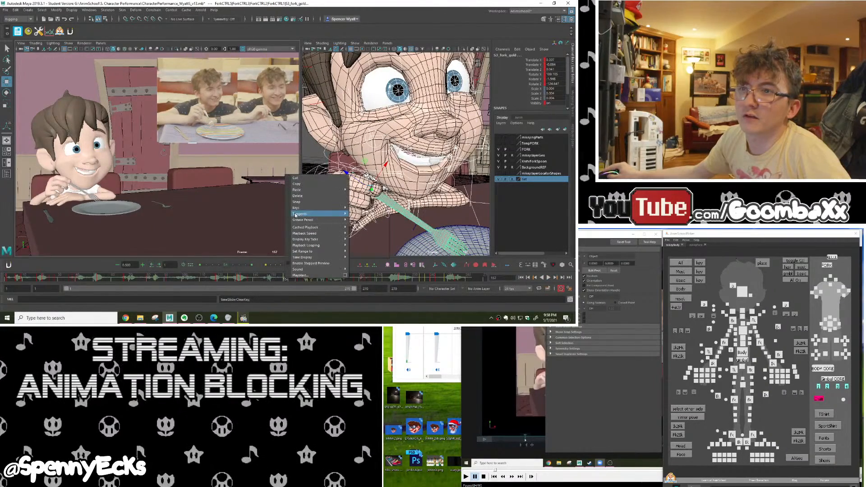
pyautogui.click(297, 197)
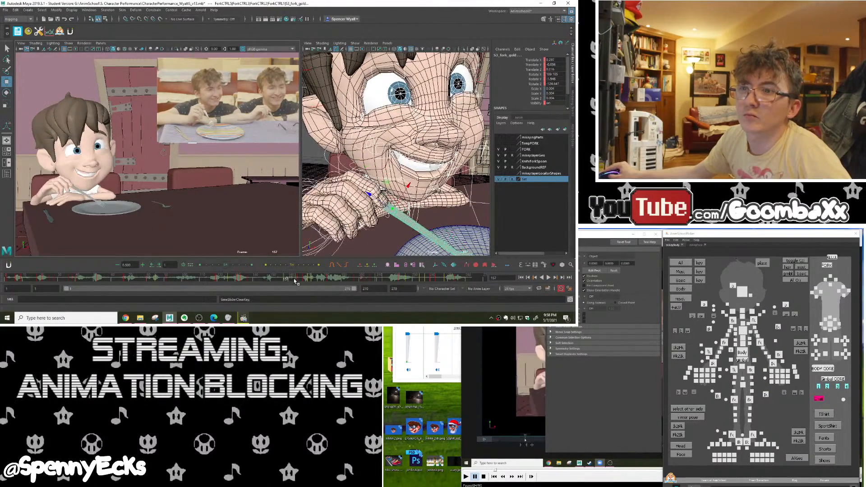
# Stop at frame 131 and examine the drawn review notes around frames 102 to 124 on the browser review page
pyautogui.moveTo(279, 282); pyautogui.dragTo(240, 287)
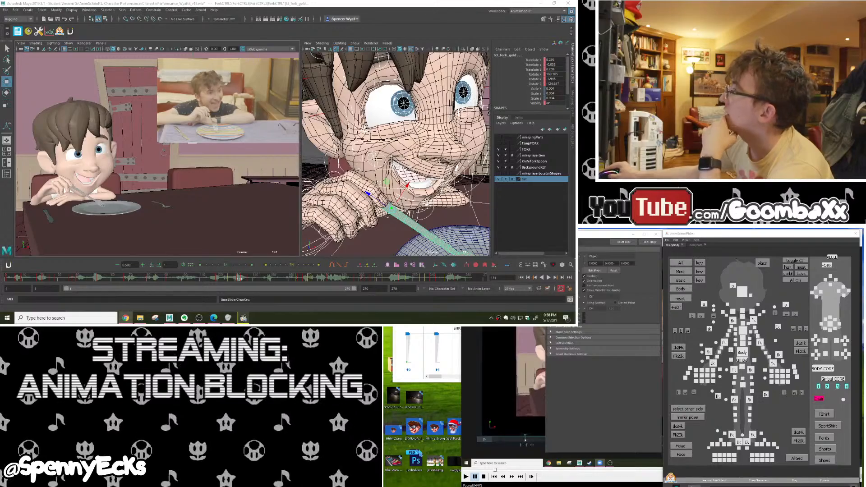
pyautogui.click(676, 486)
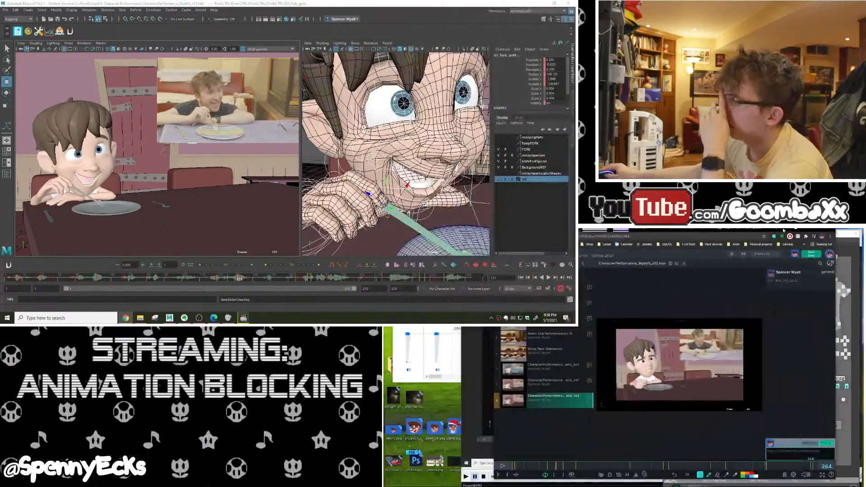
pyautogui.click(578, 476)
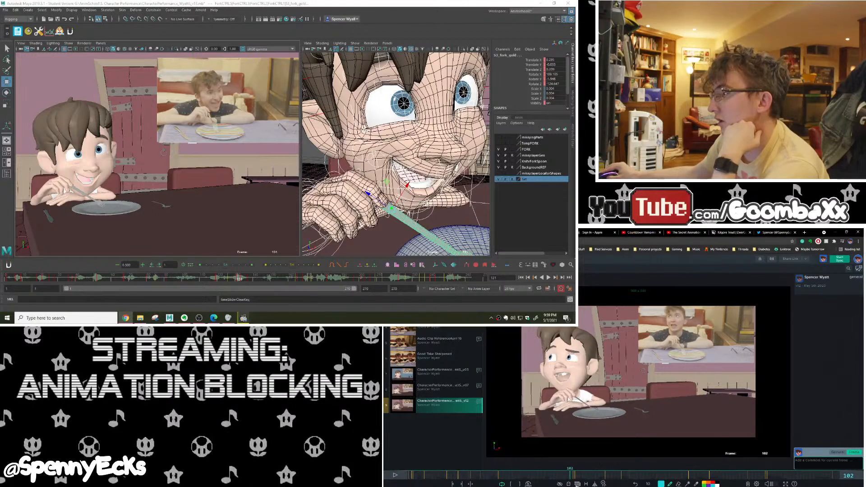
pyautogui.click(577, 484)
pyautogui.click(579, 461)
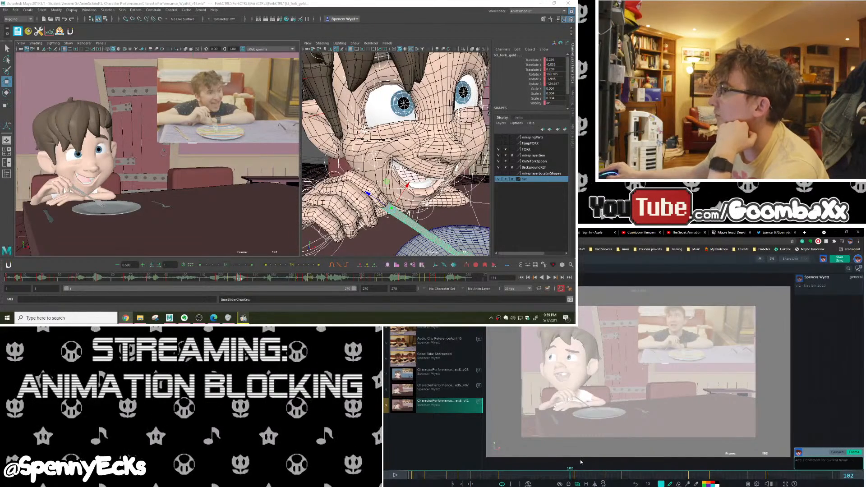
pyautogui.moveTo(577, 476); pyautogui.dragTo(606, 477)
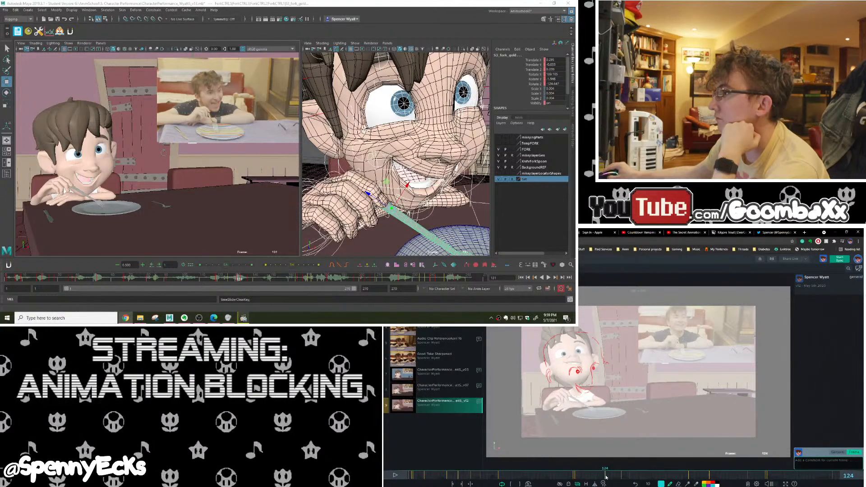
pyautogui.moveTo(606, 478)
pyautogui.mouseDown()
pyautogui.moveTo(628, 477)
pyautogui.moveTo(574, 476)
pyautogui.moveTo(597, 475)
pyautogui.mouseUp()
pyautogui.click(834, 233)
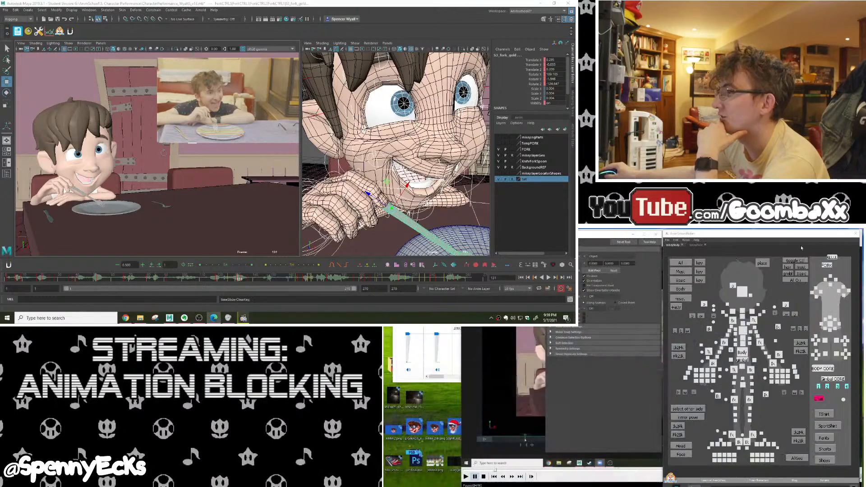
# Play the recorded feedback session in the video player and compare it with the boy's pose around frames 31 to 36
pyautogui.click(243, 318)
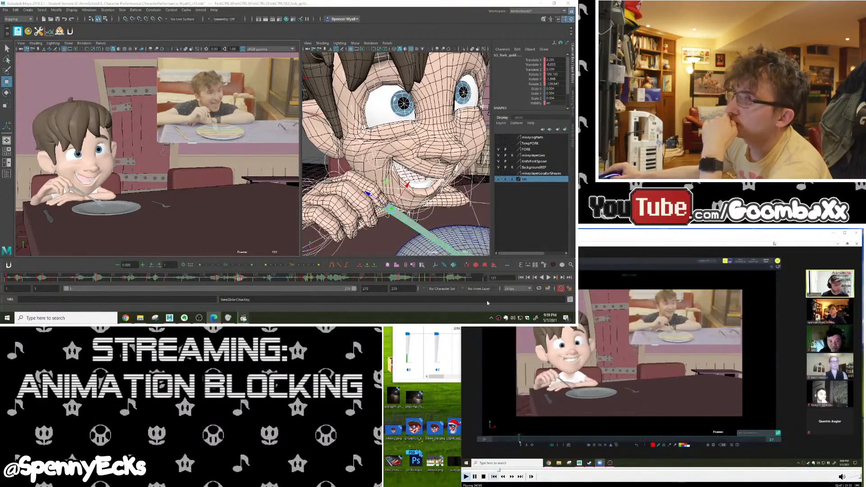
pyautogui.moveTo(77, 280)
pyautogui.mouseDown()
pyautogui.moveTo(53, 280)
pyautogui.moveTo(88, 283)
pyautogui.moveTo(70, 284)
pyautogui.mouseUp()
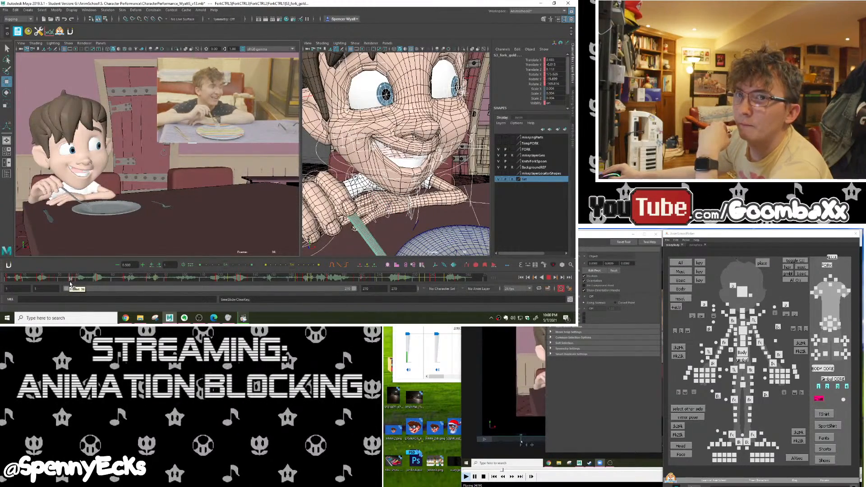
pyautogui.moveTo(70, 283); pyautogui.dragTo(61, 282)
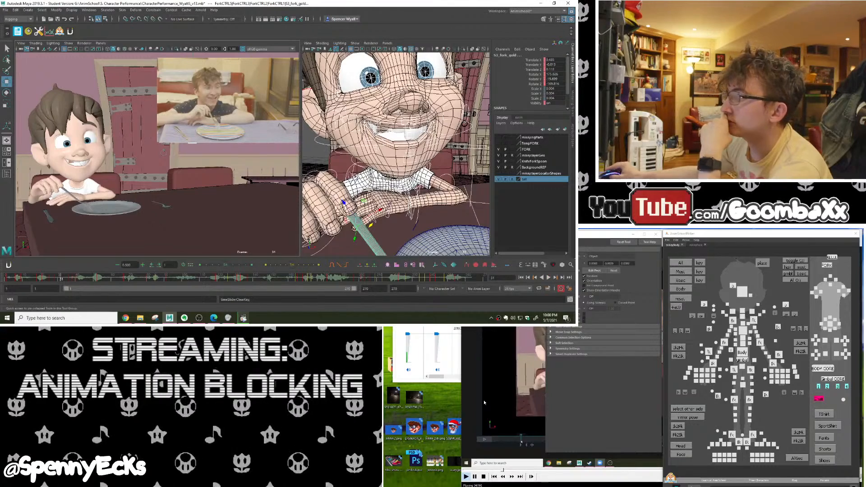
pyautogui.click(243, 318)
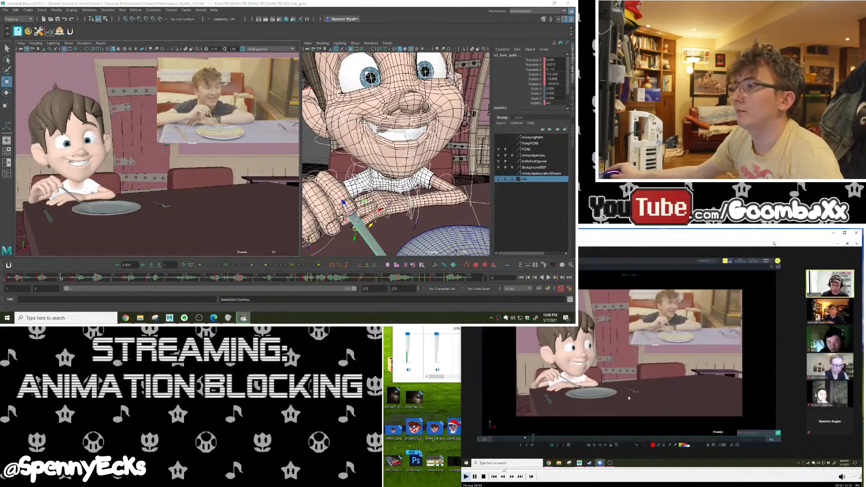
# Select the eyelid controls of both eyes and tween them slightly toward the following blink pose around frame 37
pyautogui.moveTo(63, 280); pyautogui.dragTo(71, 283)
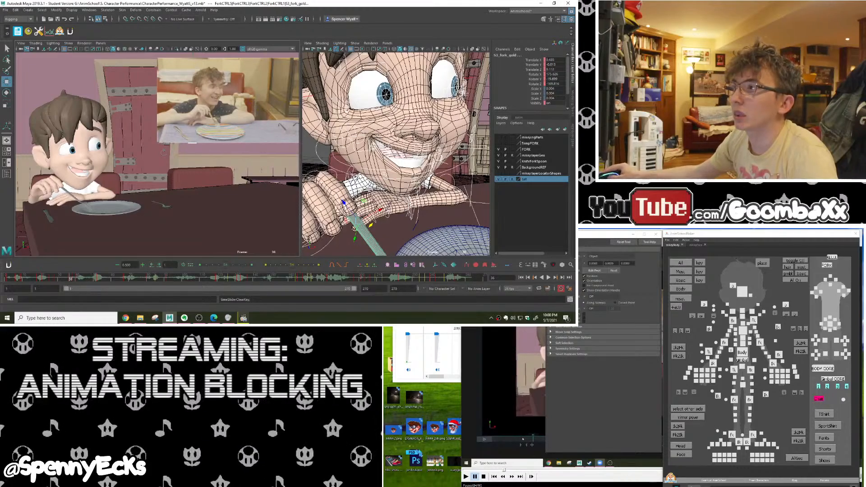
pyautogui.click(691, 246)
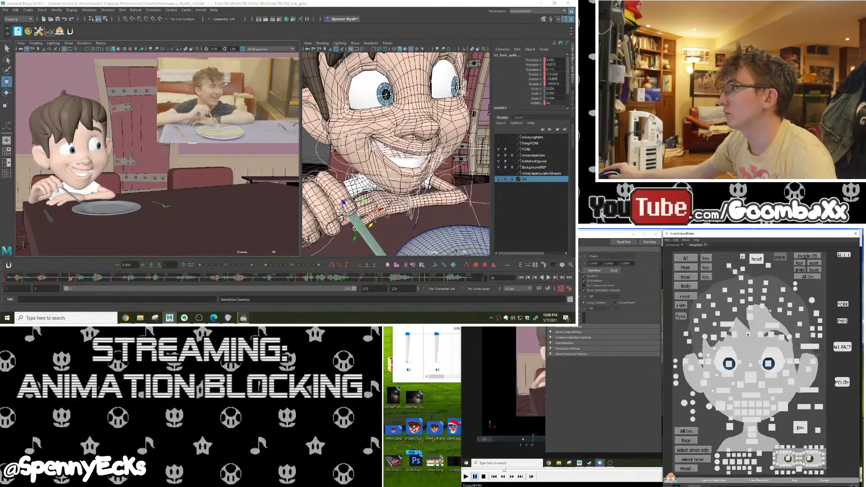
pyautogui.click(770, 374)
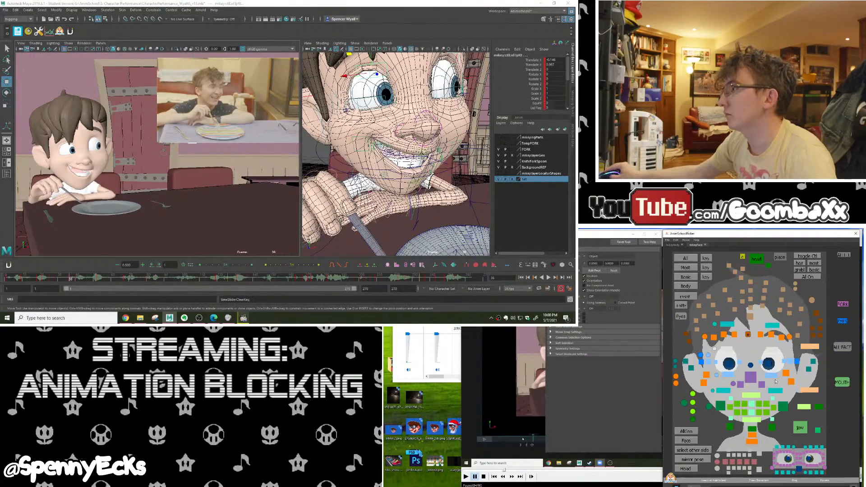
pyautogui.click(728, 374)
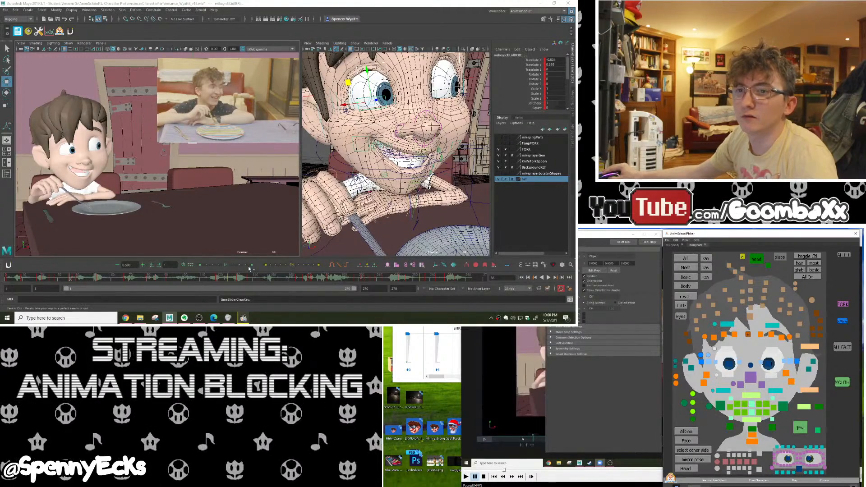
pyautogui.click(291, 266)
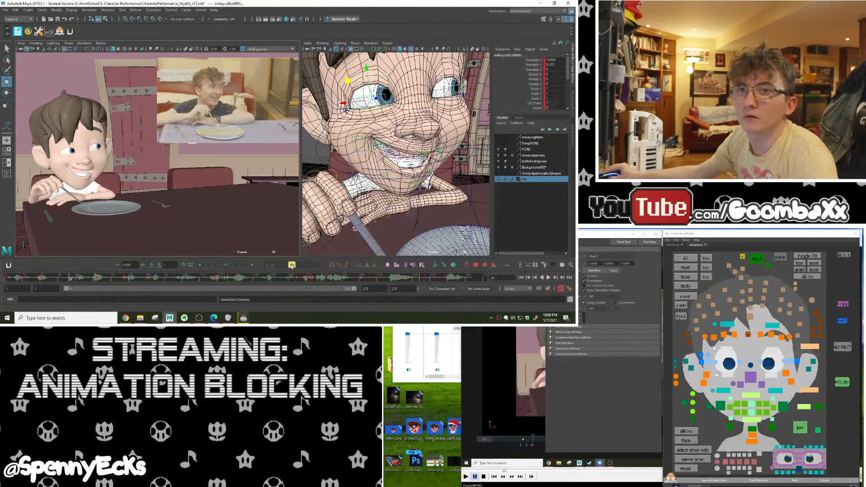
pyautogui.moveTo(292, 266); pyautogui.dragTo(273, 266)
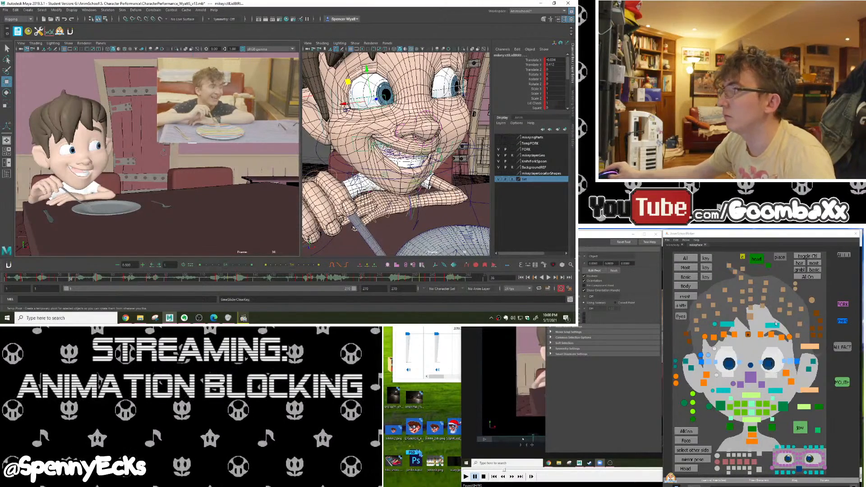
# Select the brow controls, tween them toward the blink pose around frame 37, and check the change through playback and scrubbing
pyautogui.moveTo(795, 336); pyautogui.dragTo(702, 343)
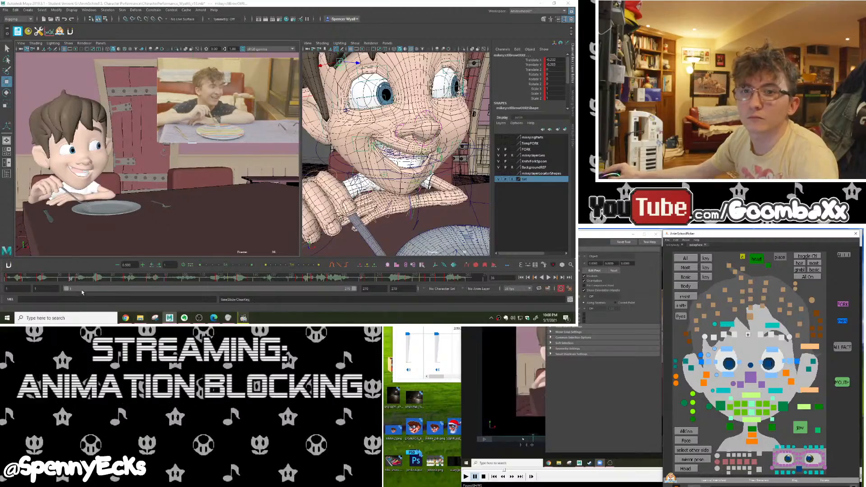
pyautogui.moveTo(70, 281); pyautogui.dragTo(74, 281)
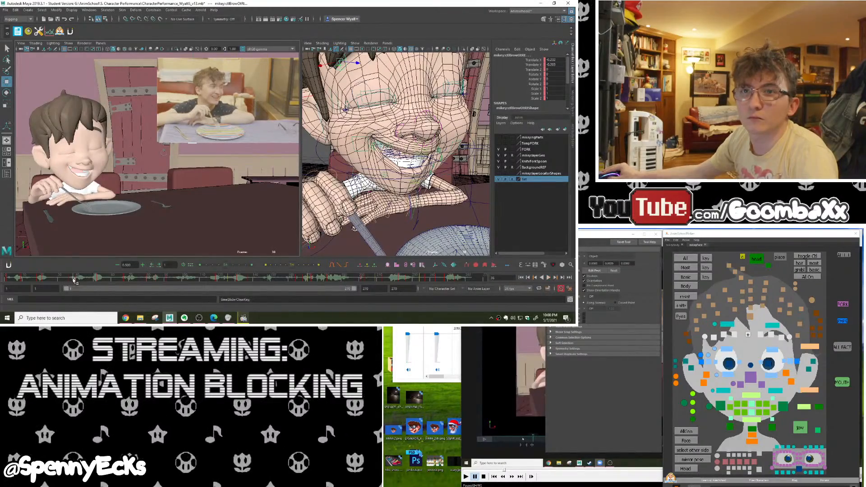
pyautogui.keyDown('alt'); pyautogui.moveTo(476, 82); pyautogui.dragTo(363, 133); pyautogui.keyUp('alt')
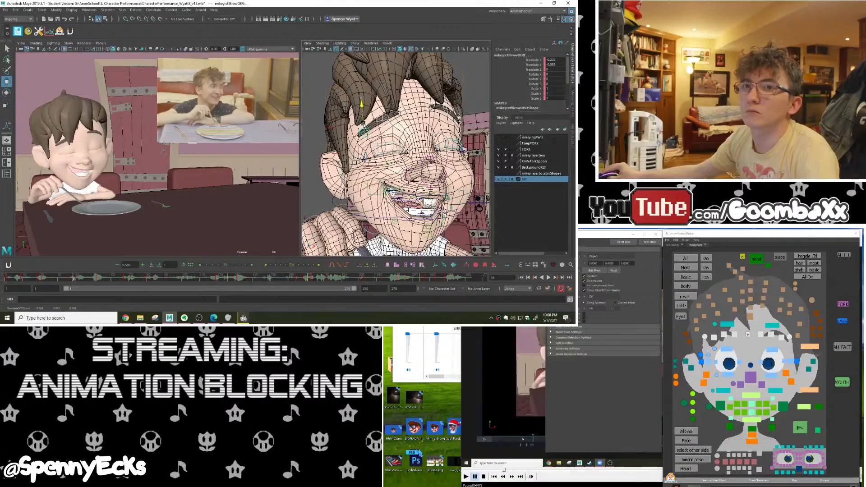
pyautogui.moveTo(74, 279); pyautogui.dragTo(70, 280)
pyautogui.click(291, 266)
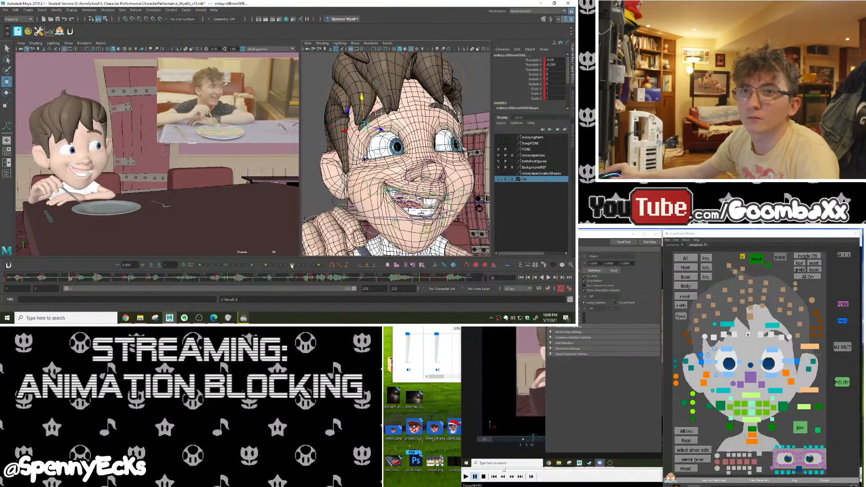
pyautogui.hotkey('alt', 'v')
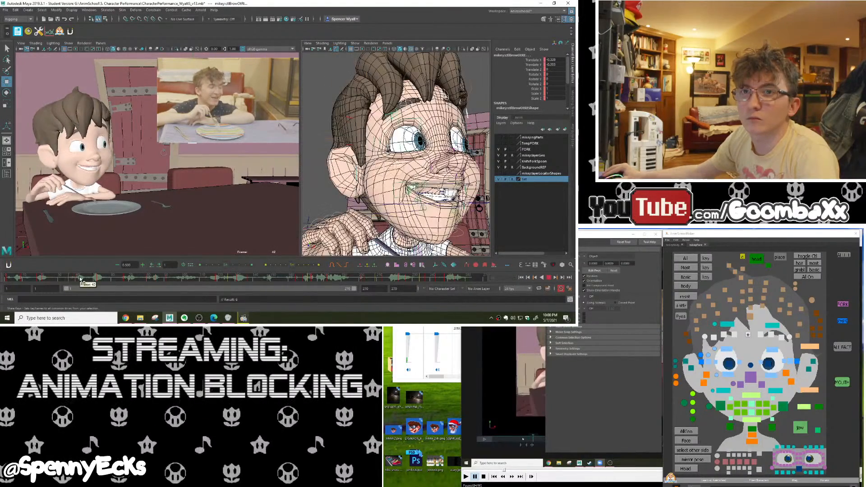
pyautogui.moveTo(112, 279); pyautogui.dragTo(74, 287)
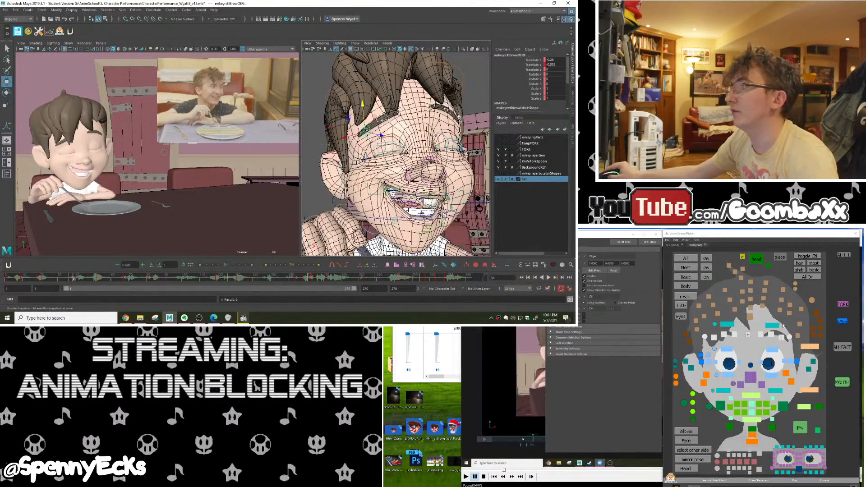
# Try to push the head control's pose at the closed-eye frame around 39 by tweening it past the neighbouring key
pyautogui.click(757, 259)
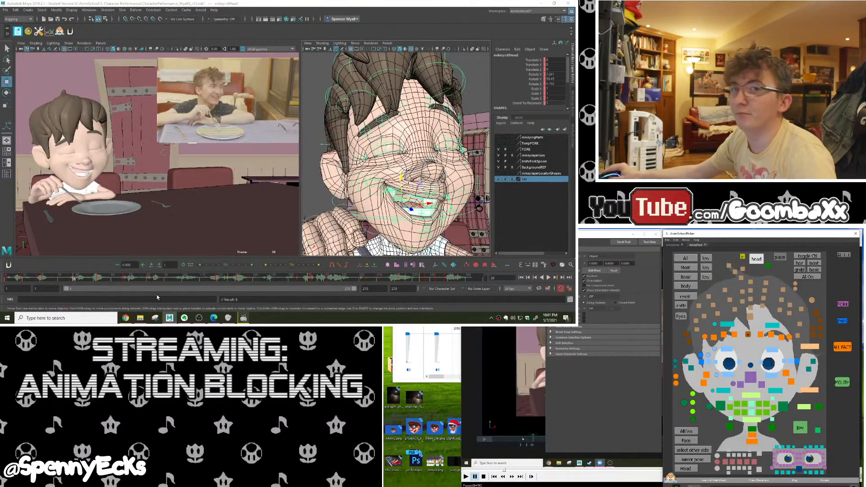
pyautogui.click(299, 265)
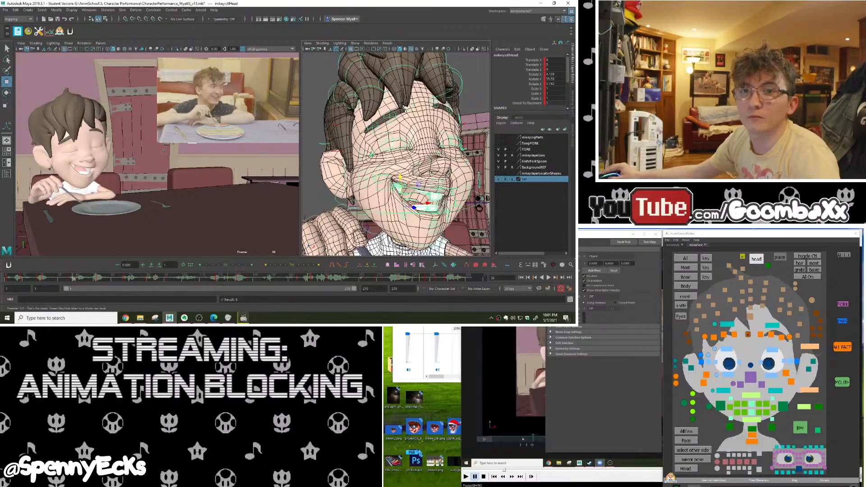
pyautogui.moveTo(88, 278); pyautogui.dragTo(71, 280)
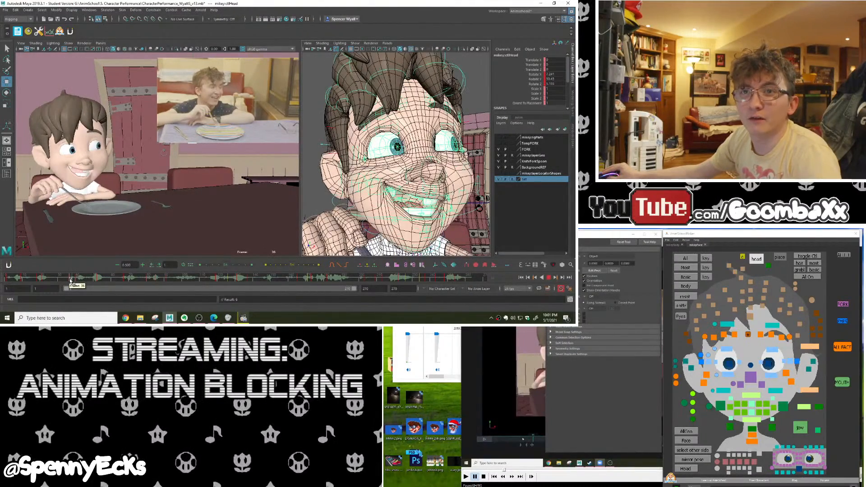
# Rotate the head upward at the open-eyed pose just before the blink, around frame 37, and key its rotation
pyautogui.click(10, 95)
pyautogui.moveTo(414, 219); pyautogui.dragTo(416, 214)
pyautogui.hotkey('shift', 'e')
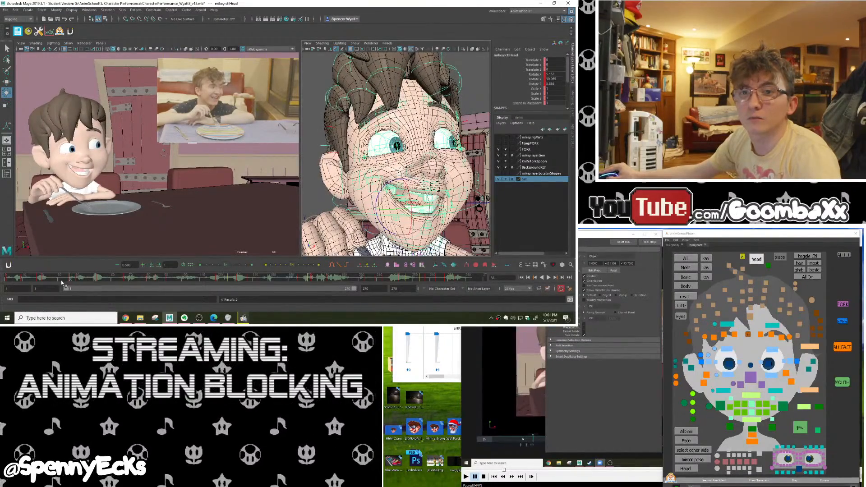
pyautogui.moveTo(67, 280); pyautogui.dragTo(71, 279)
pyautogui.moveTo(404, 200); pyautogui.dragTo(401, 197)
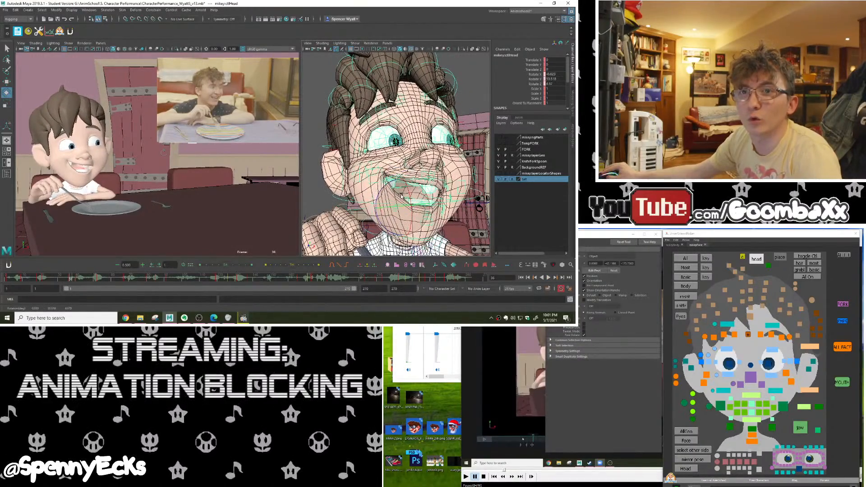
# Delete the head control's key at the closed-eye frame around 39 and play back the head move
pyautogui.click(73, 278)
pyautogui.rightClick(74, 278)
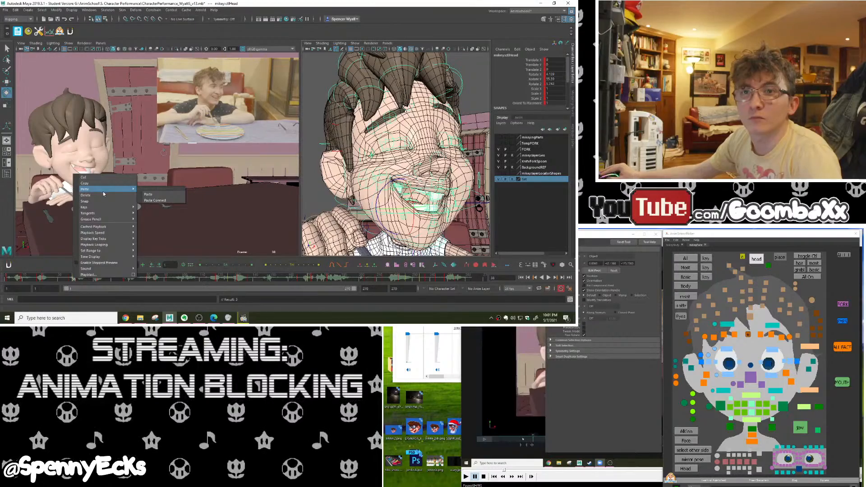
pyautogui.click(102, 195)
pyautogui.hotkey('alt', 'v')
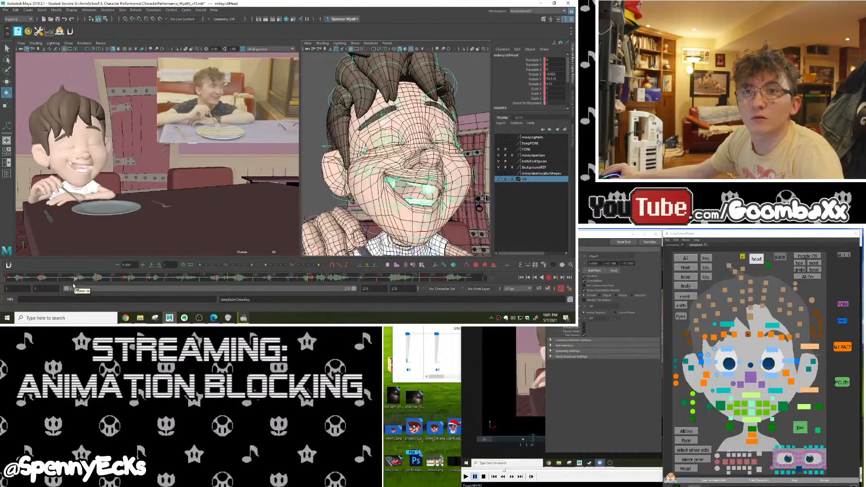
# Turn the head further toward the empty side of the table around frame 37 and scrub to check the pose
pyautogui.moveTo(79, 285); pyautogui.dragTo(70, 285)
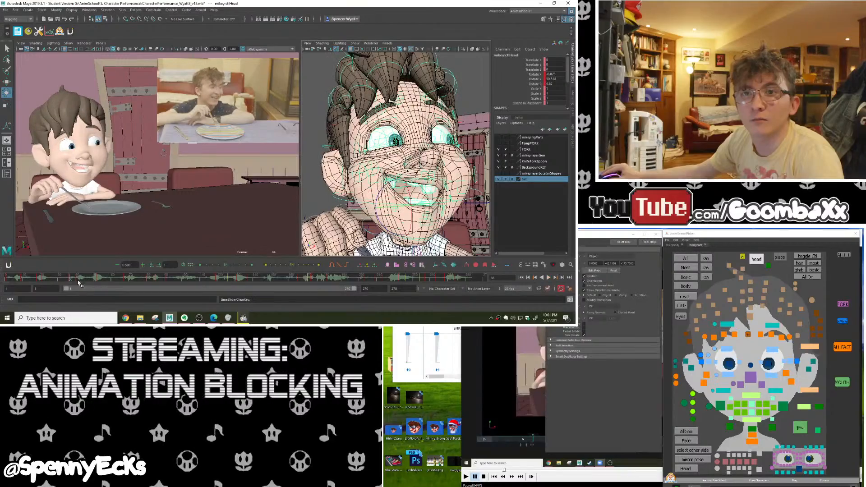
pyautogui.moveTo(411, 212); pyautogui.dragTo(392, 196)
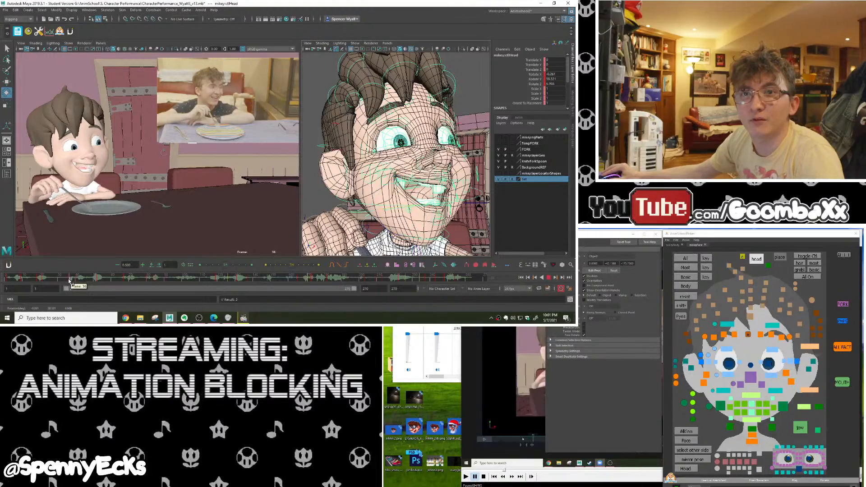
pyautogui.moveTo(70, 280); pyautogui.dragTo(70, 280)
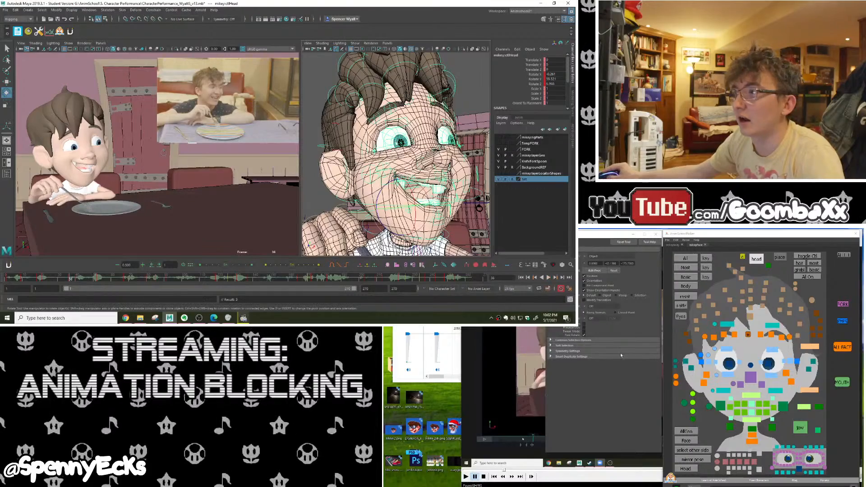
# Select the right pupil control, then examine the shot from its opening frames through about frame 176 by playback and scrubbing
pyautogui.click(730, 364)
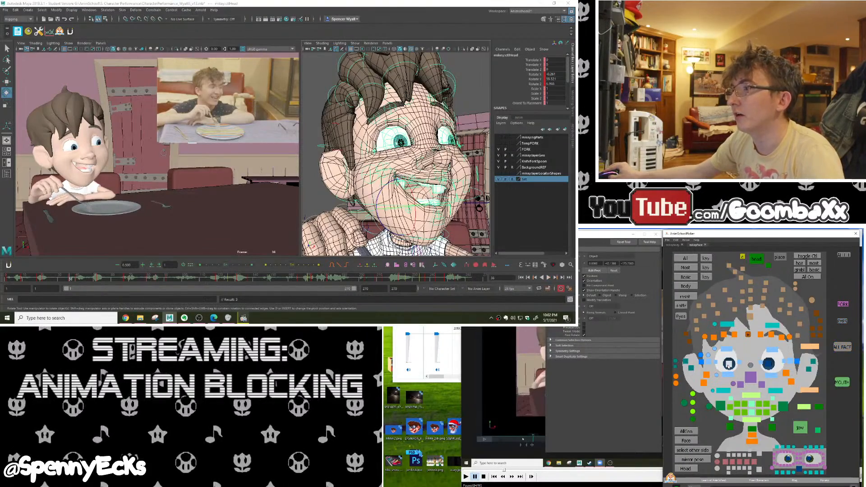
pyautogui.click(7, 82)
pyautogui.keyDown('alt'); pyautogui.moveTo(416, 161); pyautogui.dragTo(433, 183); pyautogui.keyUp('alt')
pyautogui.hotkey('alt', 'v')
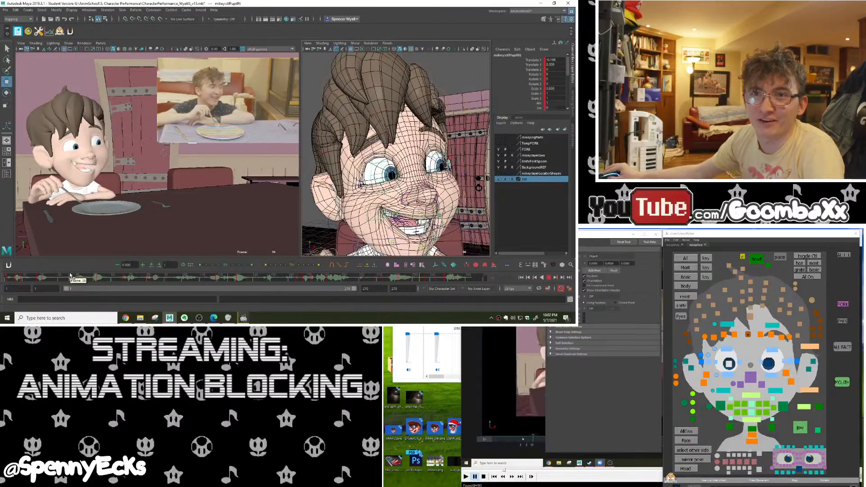
pyautogui.click(17, 278)
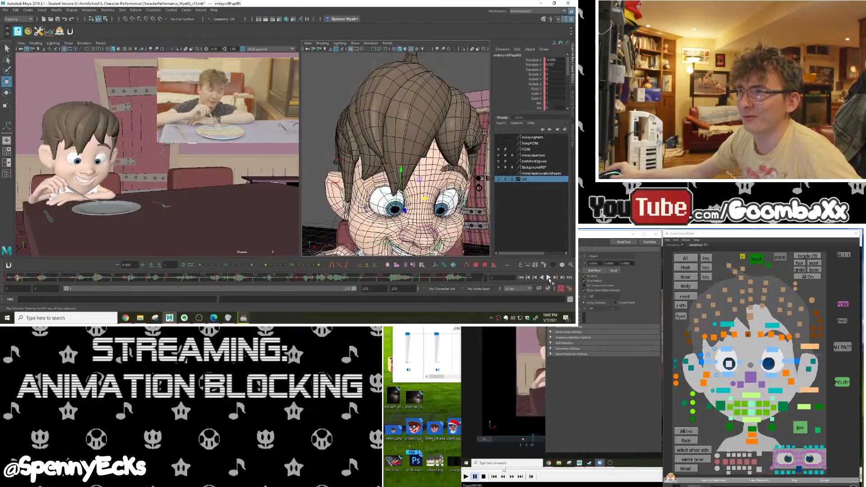
pyautogui.click(549, 278)
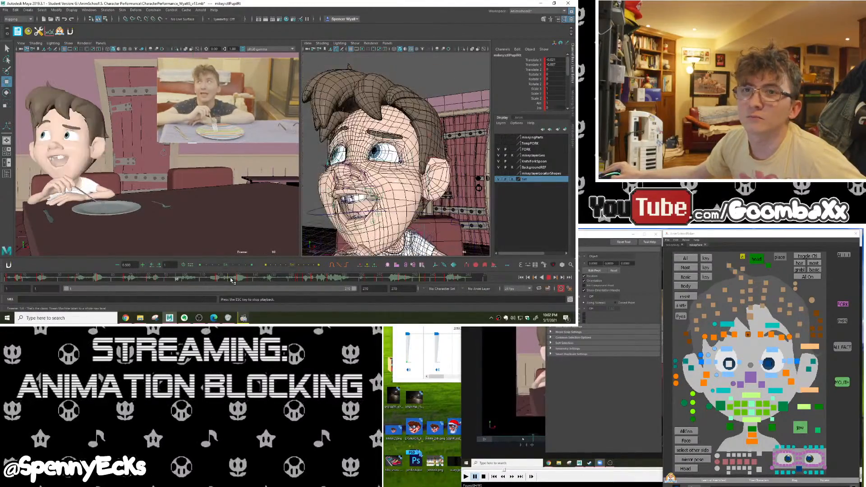
pyautogui.click(253, 280)
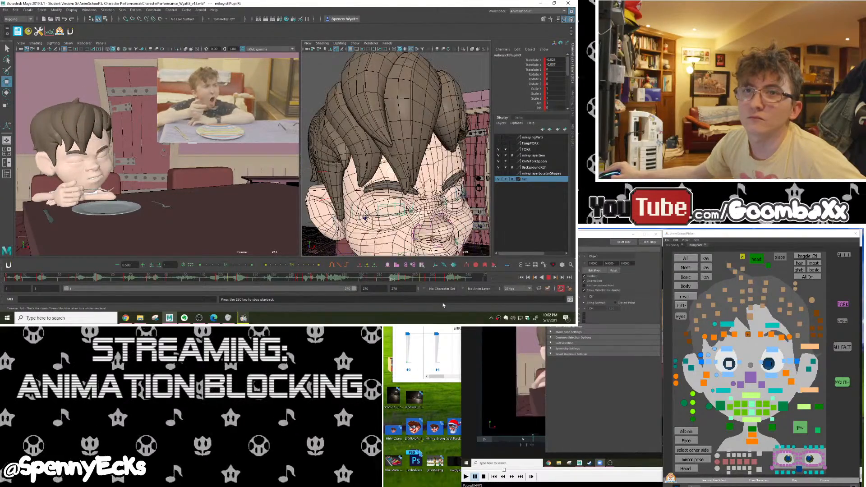
pyautogui.moveTo(301, 281); pyautogui.dragTo(319, 281)
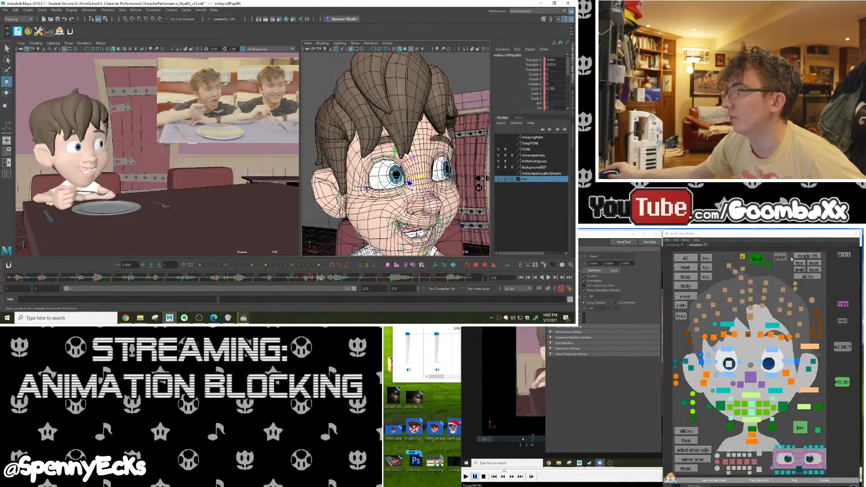
# Select all of the boy's controls and the fork, key them around frame 209, and select that key in the time range
pyautogui.click(848, 254)
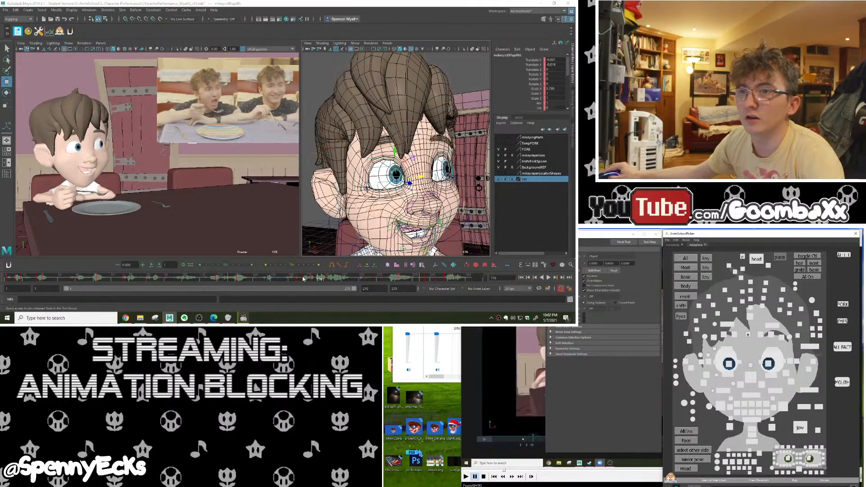
pyautogui.hotkey('alt', 'v')
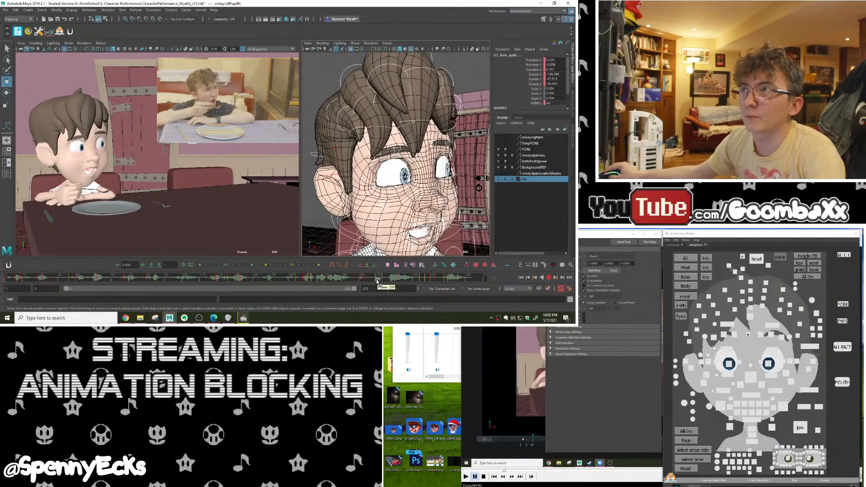
pyautogui.moveTo(377, 282); pyautogui.dragTo(378, 282)
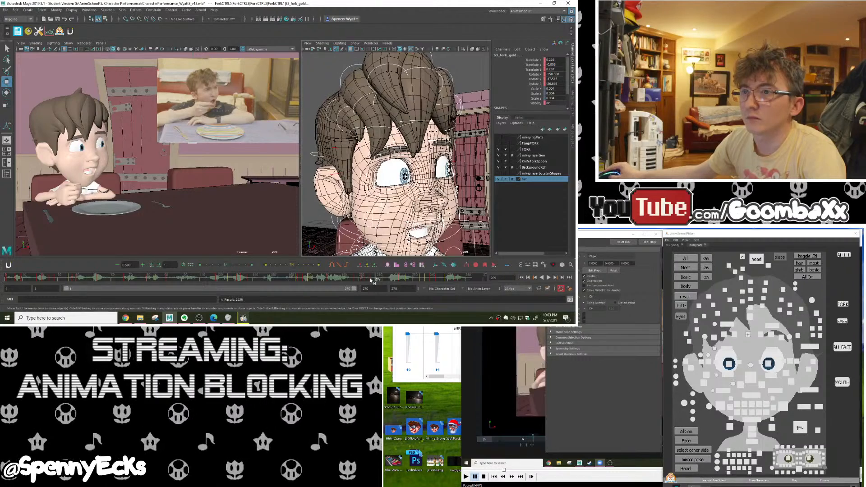
pyautogui.moveTo(371, 281); pyautogui.dragTo(373, 281)
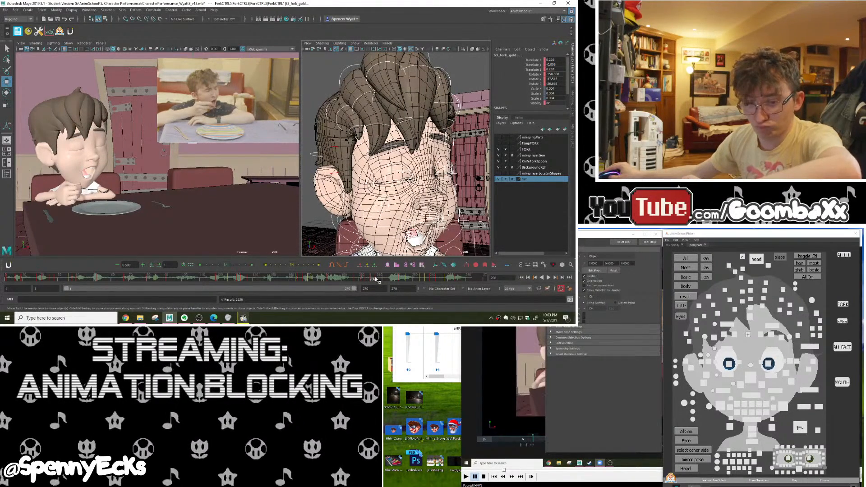
pyautogui.moveTo(377, 280)
pyautogui.keyDown('shift'); pyautogui.mouseDown()
pyautogui.moveTo(321, 281)
pyautogui.moveTo(378, 281)
pyautogui.mouseUp(); pyautogui.keyUp('shift')
# Clear the selection and play the whole shot to review the boy's animation against the reference footage
pyautogui.moveTo(326, 278); pyautogui.dragTo(308, 278)
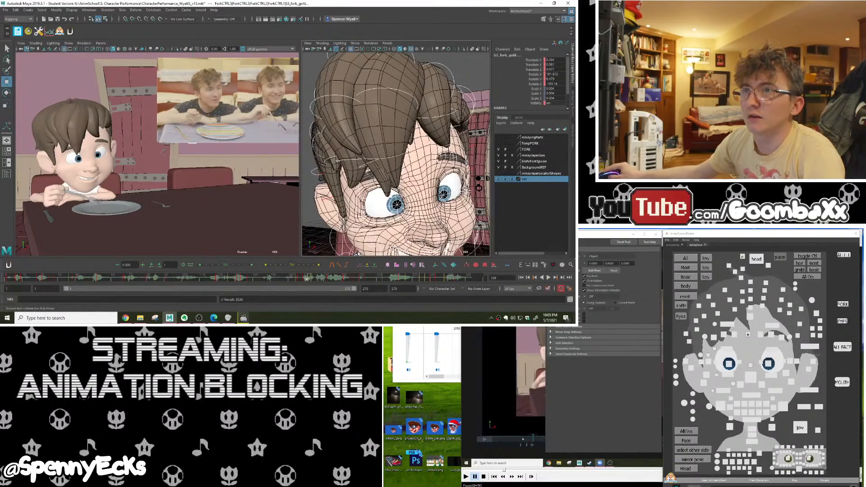
pyautogui.click(251, 207)
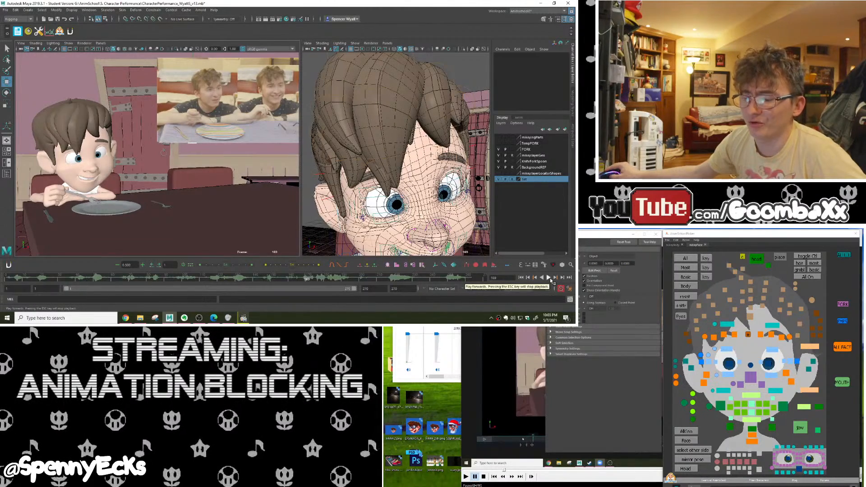
pyautogui.click(549, 277)
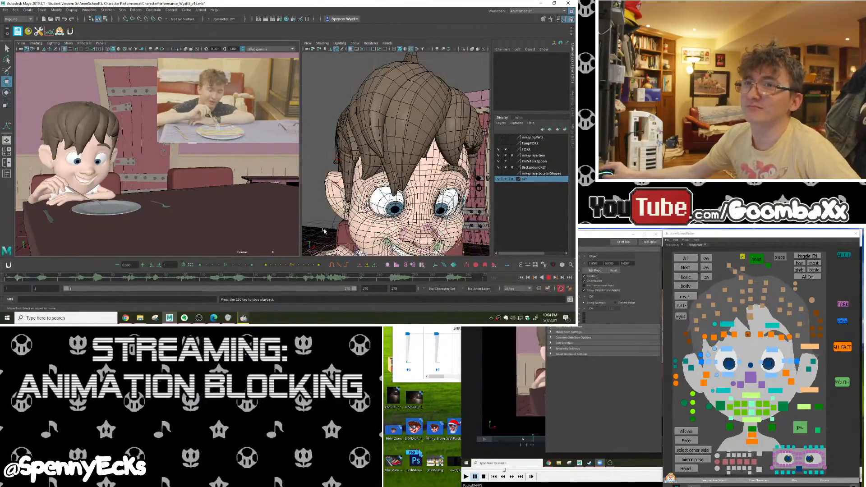
# Review the boy's animation from frame 1 to about frame 207 by playback and scrubbing, comparing it with the reference footage
pyautogui.press('Escape')
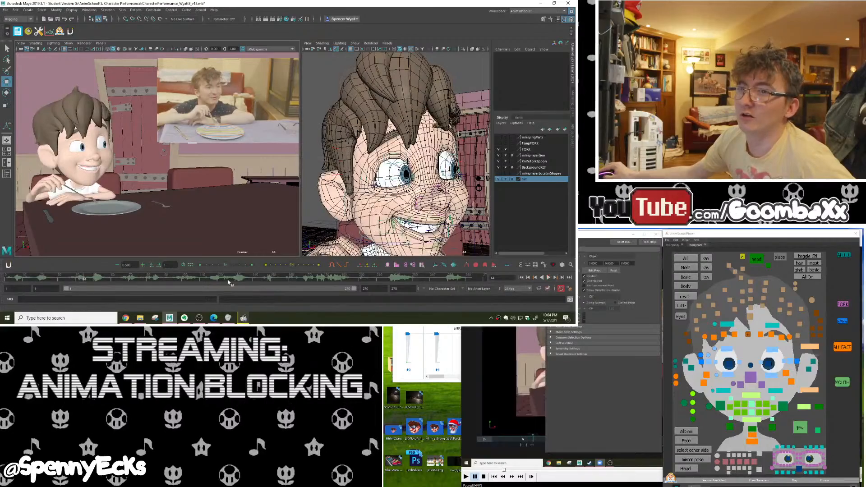
pyautogui.moveTo(214, 280); pyautogui.dragTo(0, 280)
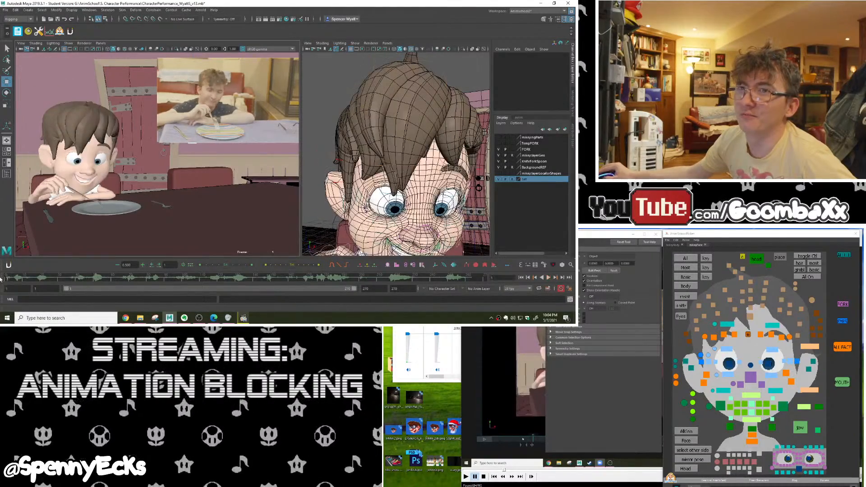
pyautogui.click(282, 280)
pyautogui.hotkey('alt', 'v')
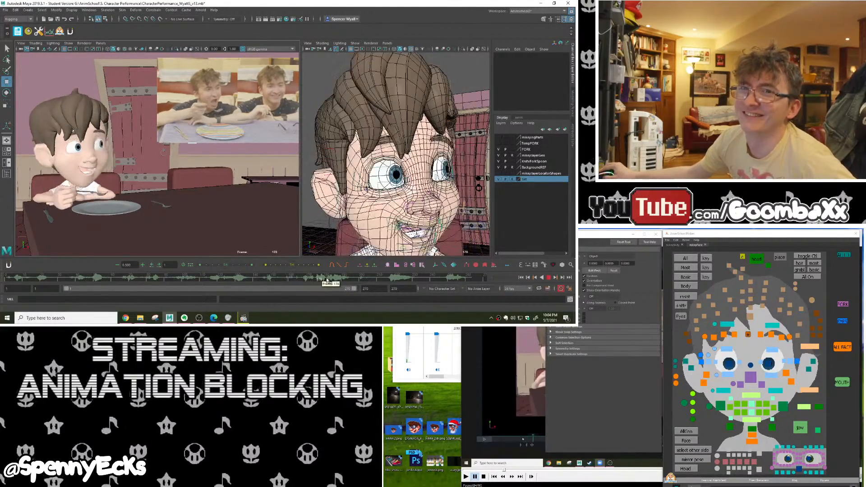
pyautogui.moveTo(335, 282); pyautogui.dragTo(374, 282)
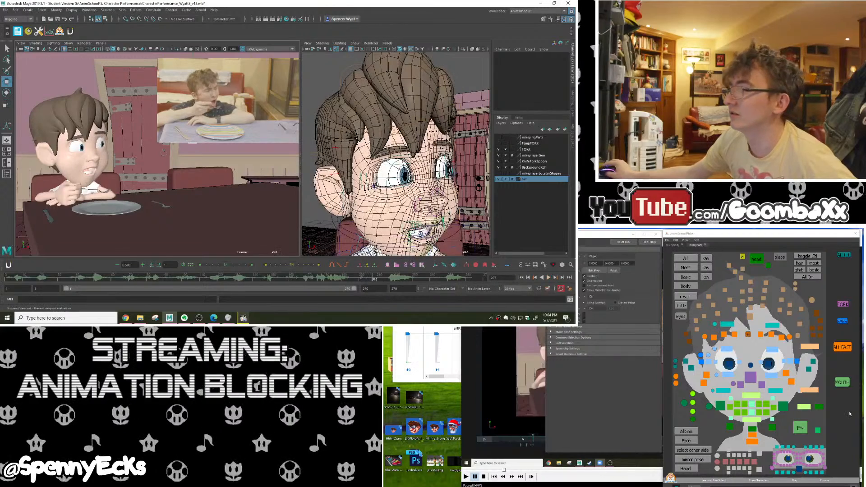
# Switch to the recorded feedback session video, watch the notes on the dinner table shot, and bring up the Character Performance review page
pyautogui.hotkey('alt', 'Tab')
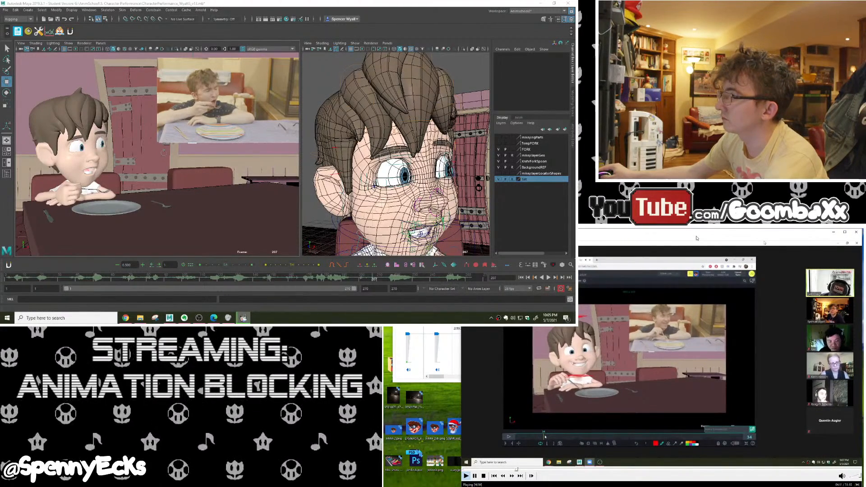
pyautogui.doubleClick(663, 356)
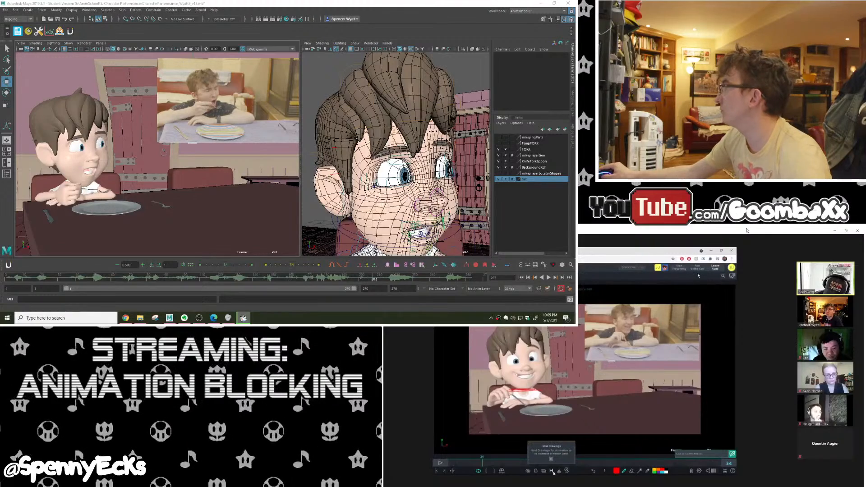
pyautogui.doubleClick(745, 230)
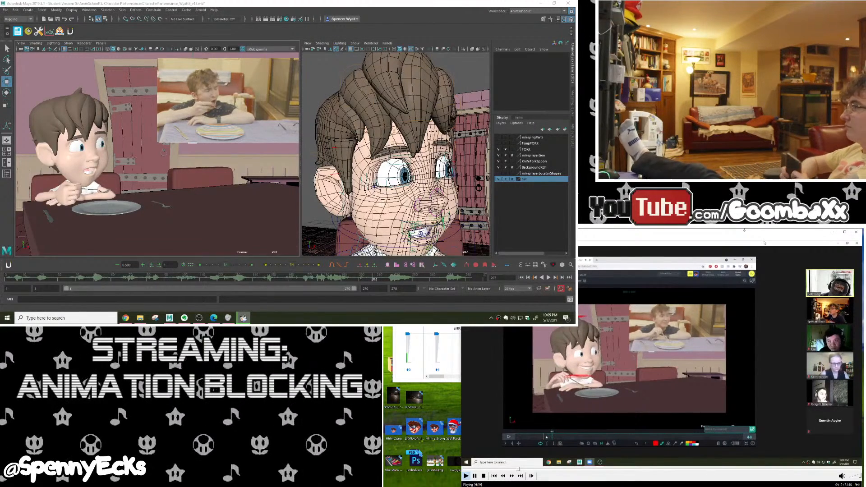
pyautogui.press('space')
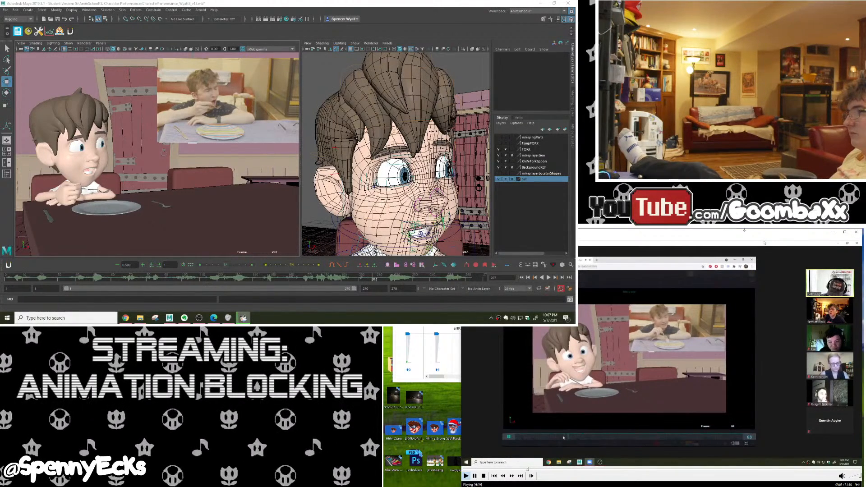
pyautogui.press('space')
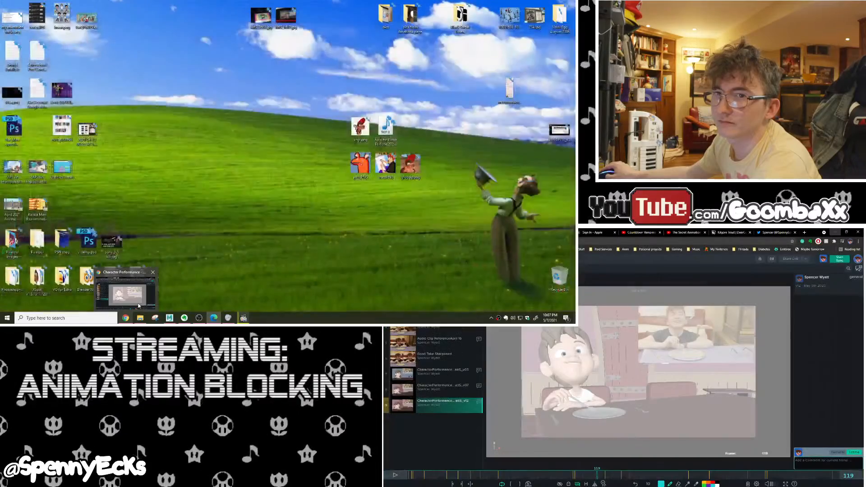
pyautogui.click(127, 288)
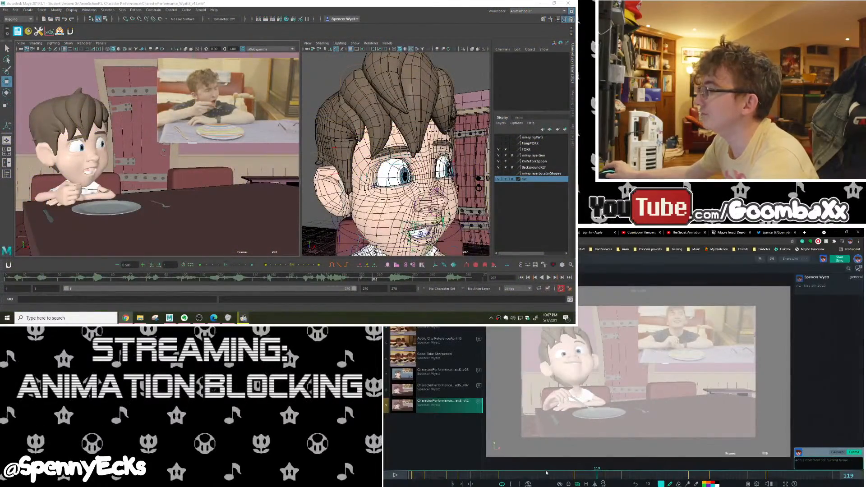
# Examine the review draw-over at frame 40, put the browser away and scrub the early part of the shot in Maya
pyautogui.click(471, 475)
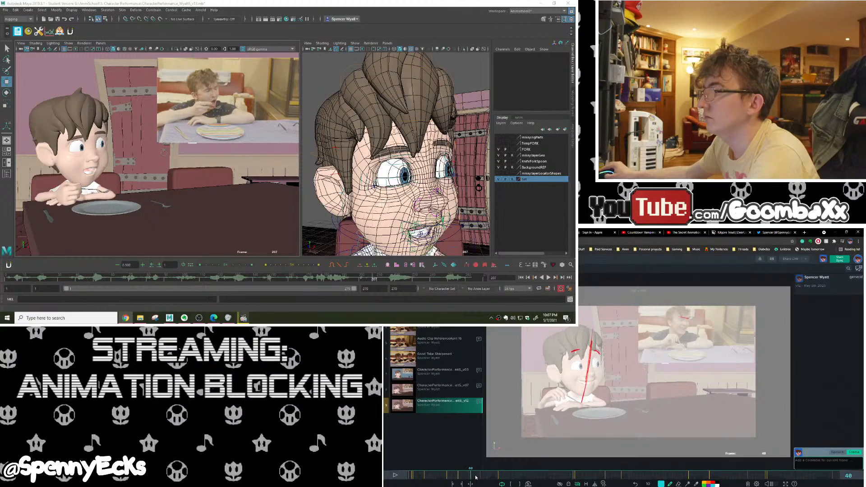
pyautogui.click(836, 233)
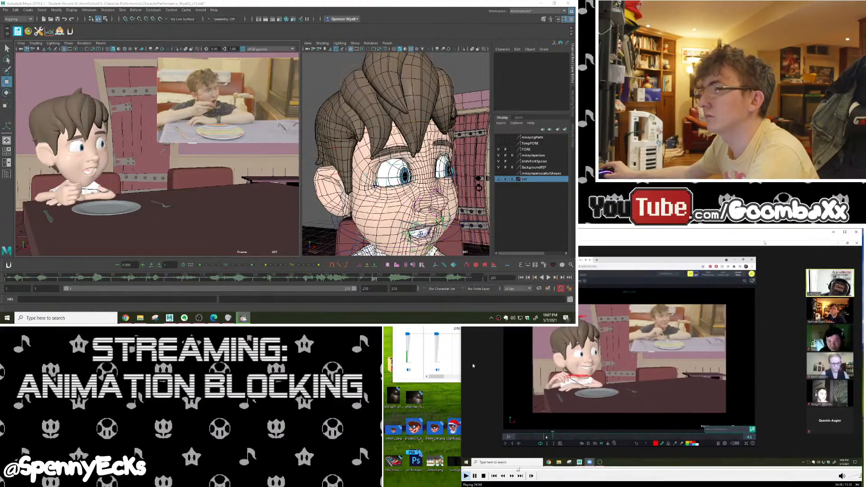
pyautogui.click(70, 279)
pyautogui.moveTo(70, 280); pyautogui.dragTo(118, 285)
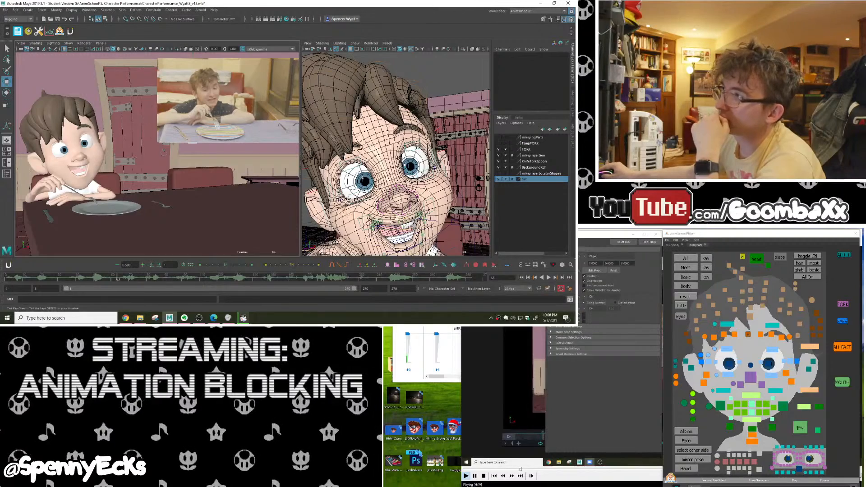
# Bring up the feedback session recording, resize it to clear the face picker and pause it at the smiling pose
pyautogui.click(244, 319)
pyautogui.moveTo(764, 243); pyautogui.dragTo(688, 243)
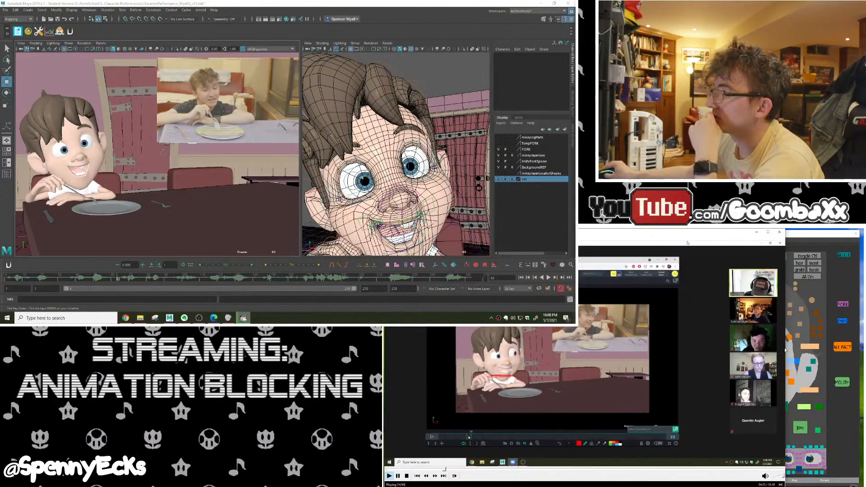
pyautogui.moveTo(783, 351); pyautogui.dragTo(728, 352)
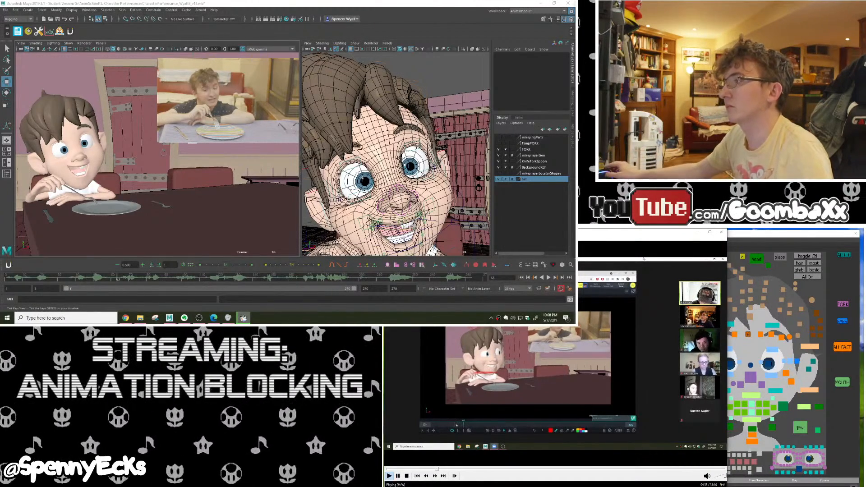
pyautogui.click(597, 384)
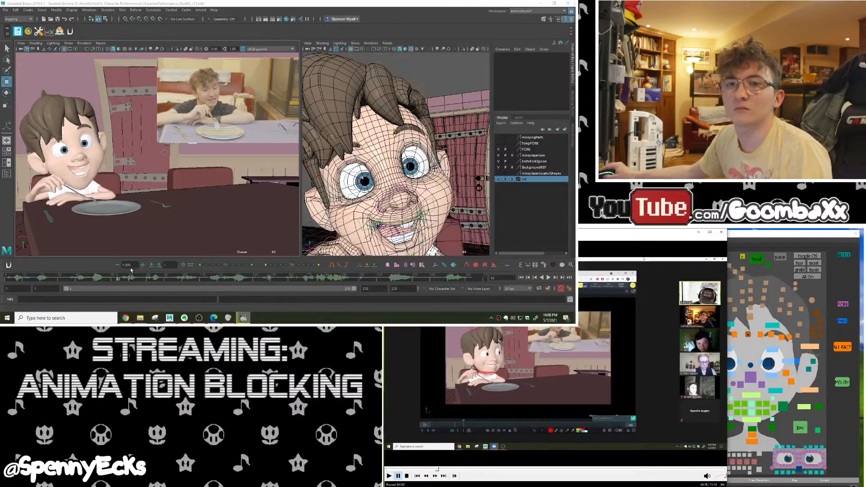
# Select the neck control from the body picker, rotate it slightly at frame 40 and set a key
pyautogui.click(118, 280)
pyautogui.moveTo(120, 282)
pyautogui.mouseDown()
pyautogui.moveTo(184, 283)
pyautogui.moveTo(63, 284)
pyautogui.moveTo(78, 284)
pyautogui.mouseUp()
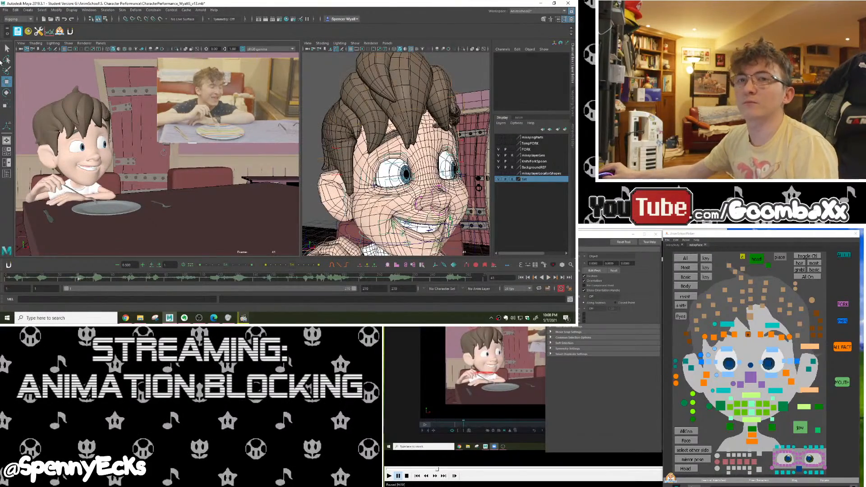
pyautogui.click(7, 93)
pyautogui.keyDown('alt'); pyautogui.moveTo(437, 211); pyautogui.dragTo(436, 207); pyautogui.keyUp('alt')
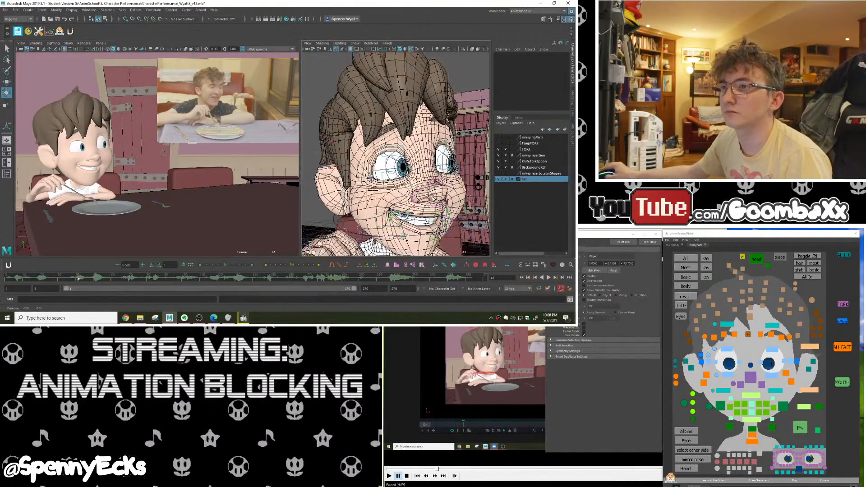
pyautogui.keyDown('alt'); pyautogui.moveTo(437, 207); pyautogui.dragTo(437, 196, button='middle'); pyautogui.keyUp('alt')
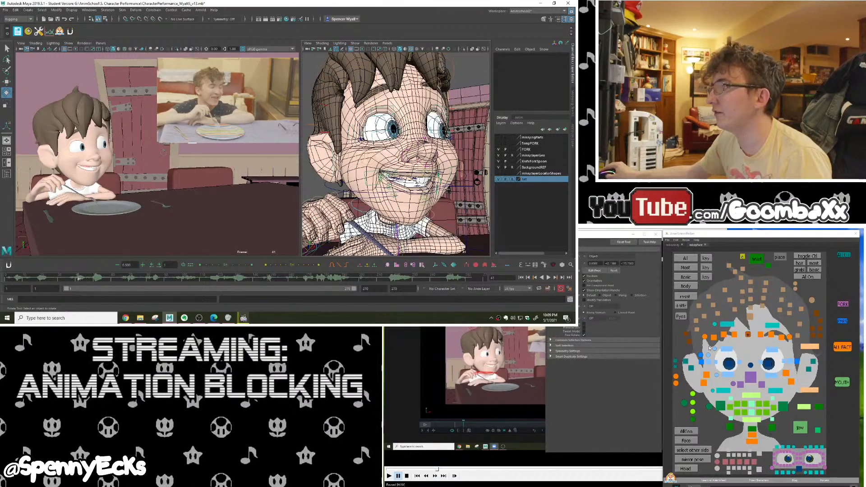
pyautogui.click(677, 246)
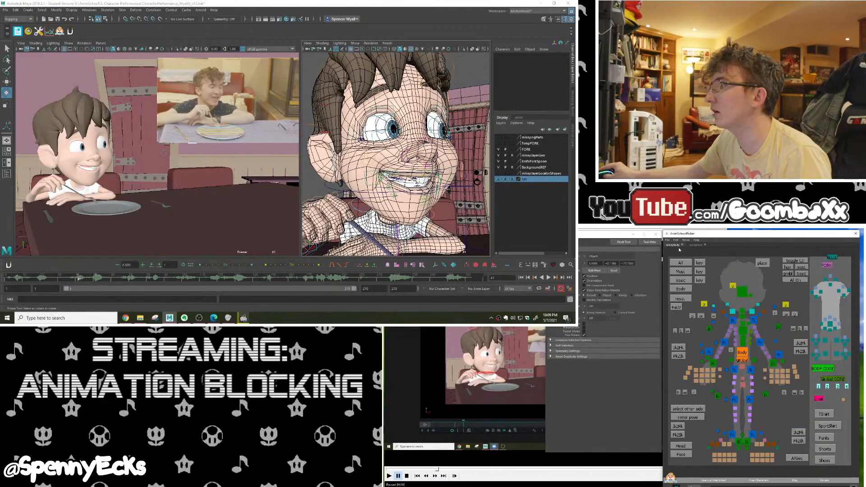
pyautogui.click(743, 311)
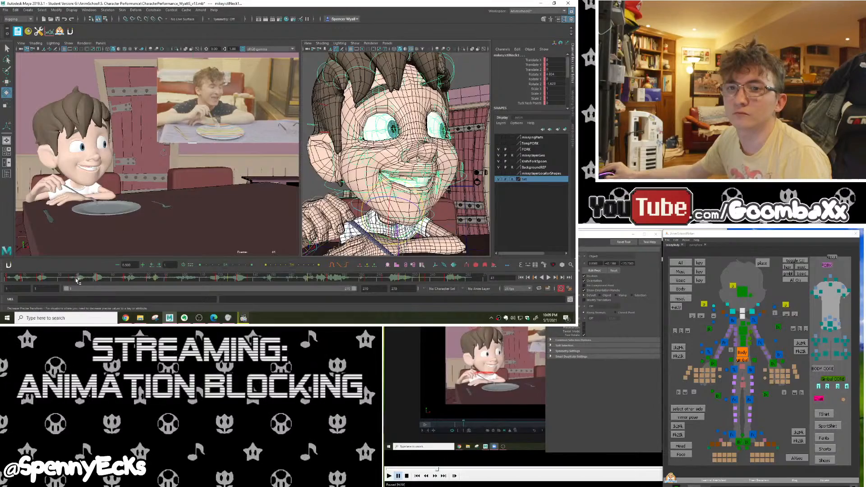
pyautogui.click(74, 280)
pyautogui.moveTo(76, 282); pyautogui.dragTo(78, 282)
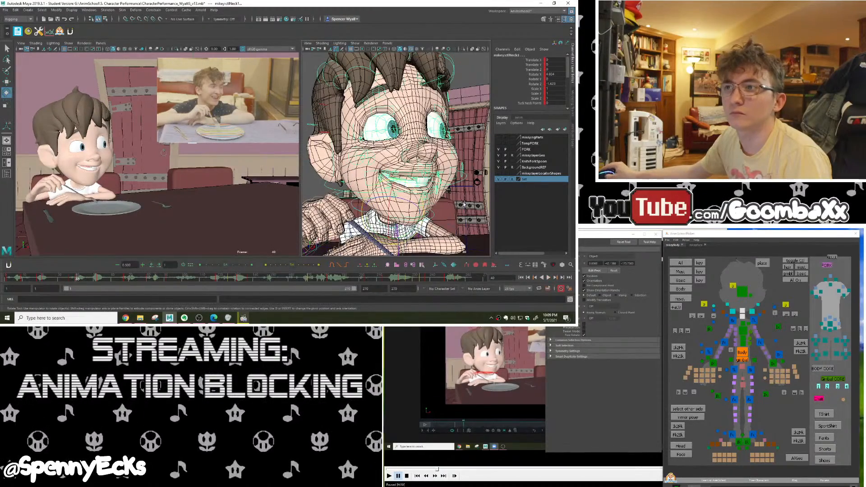
pyautogui.moveTo(418, 204)
pyautogui.mouseDown()
pyautogui.moveTo(400, 207)
pyautogui.moveTo(409, 207)
pyautogui.mouseUp()
pyautogui.press('s')
# Rotate the neck control at the wide laughing pose a few frames before frame 40 and check the motion
pyautogui.moveTo(77, 279); pyautogui.dragTo(70, 281)
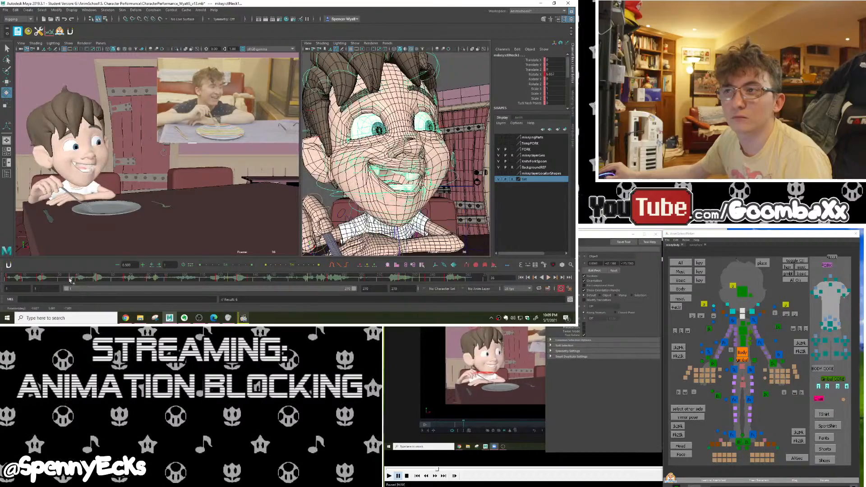
pyautogui.moveTo(400, 204); pyautogui.dragTo(393, 203)
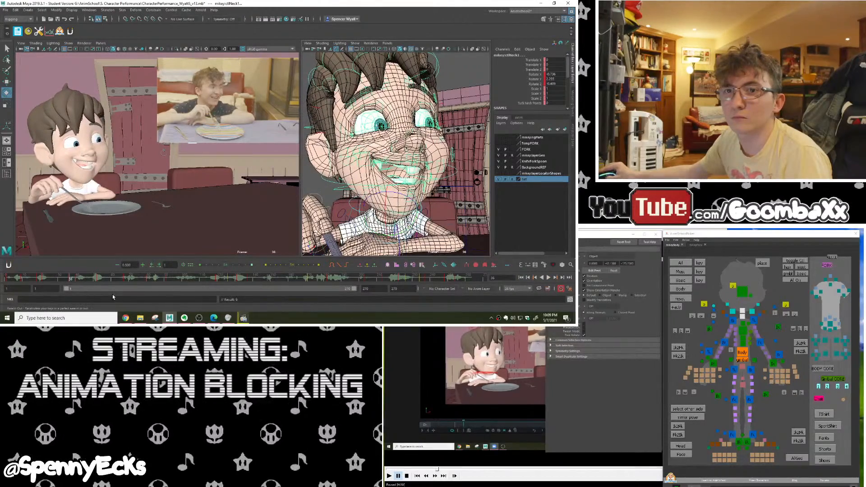
pyautogui.moveTo(75, 283); pyautogui.dragTo(70, 281)
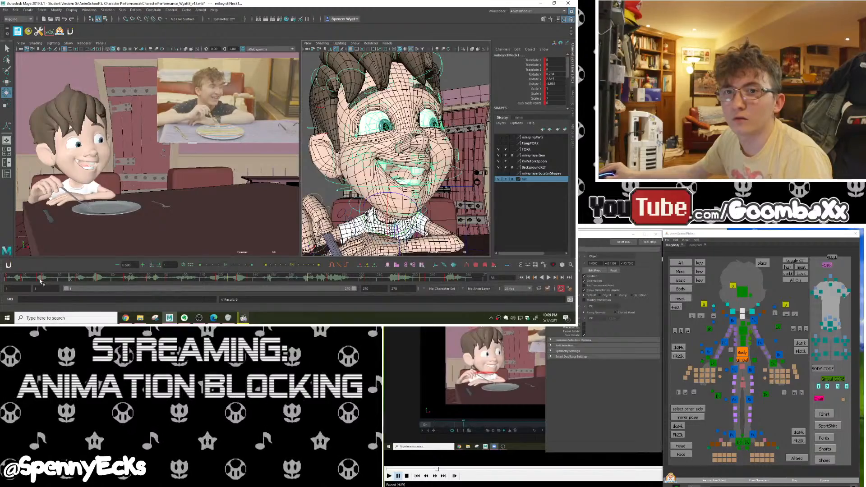
pyautogui.moveTo(75, 283)
pyautogui.mouseDown()
pyautogui.moveTo(56, 280)
pyautogui.moveTo(89, 280)
pyautogui.moveTo(75, 280)
pyautogui.mouseUp()
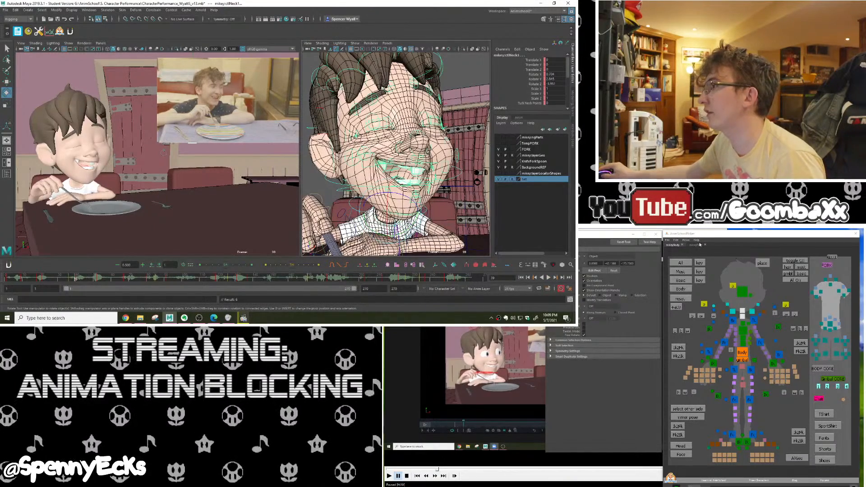
# Select all mouth controls and add an in-between pose on the closed-eye frame, biased toward the next key
pyautogui.click(696, 245)
pyautogui.click(842, 382)
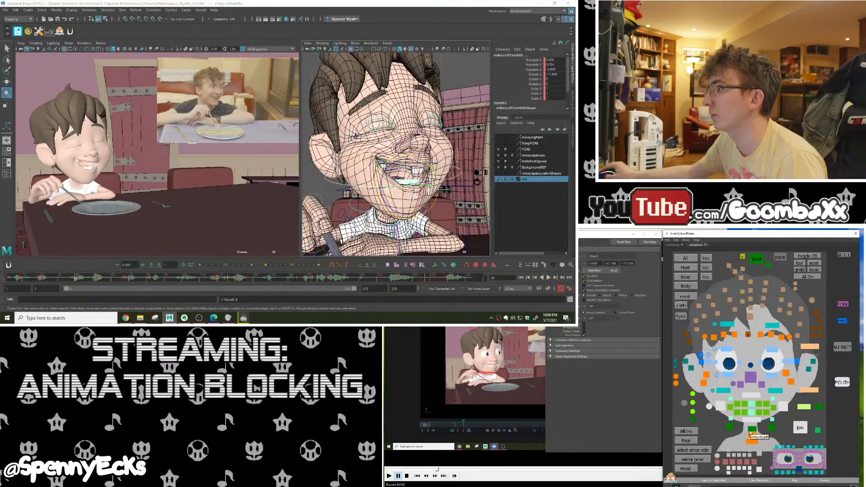
pyautogui.click(73, 278)
pyautogui.moveTo(72, 279); pyautogui.dragTo(74, 281)
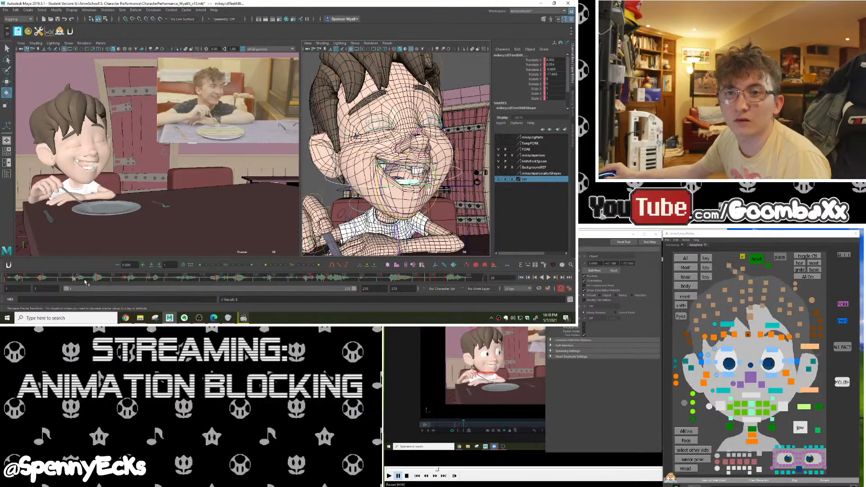
pyautogui.click(320, 265)
# Rotate the jaw control slightly on the smiling pose just after frame 40 to open the mouth further
pyautogui.click(70, 279)
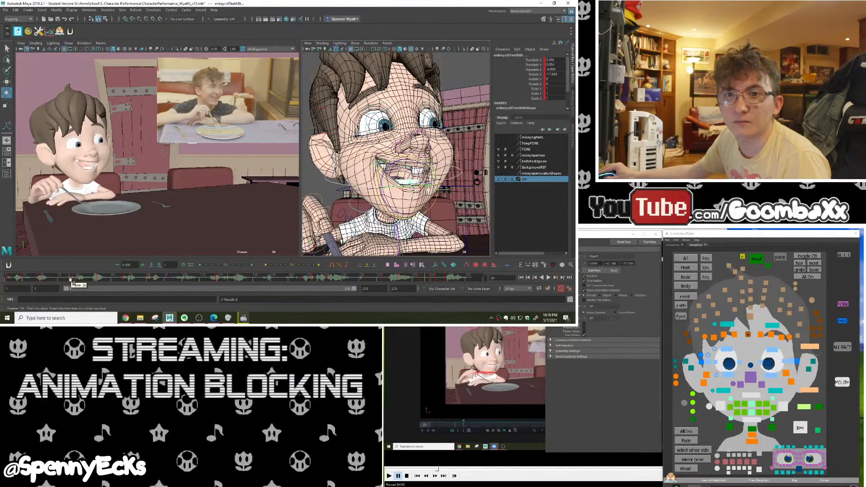
pyautogui.moveTo(70, 279); pyautogui.dragTo(87, 282)
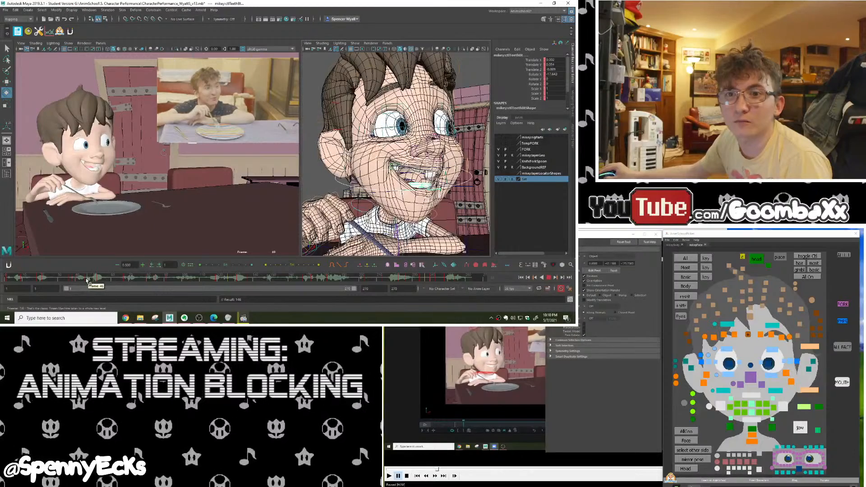
pyautogui.moveTo(87, 281); pyautogui.dragTo(82, 281)
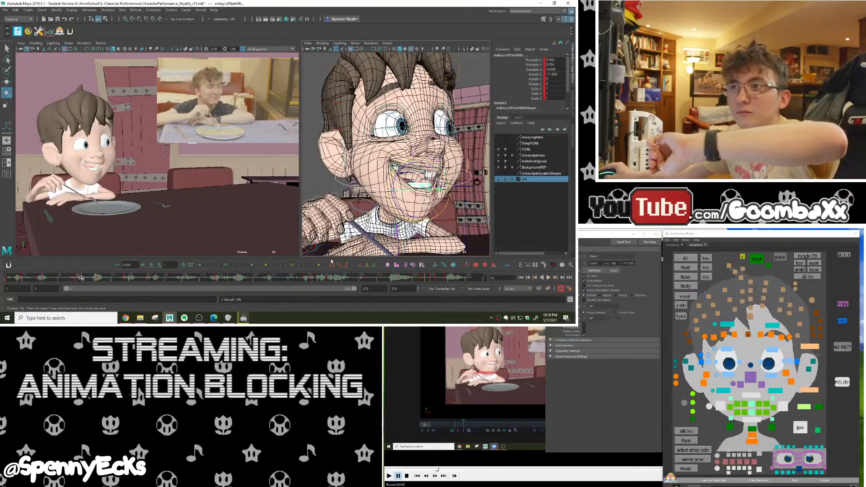
pyautogui.click(802, 428)
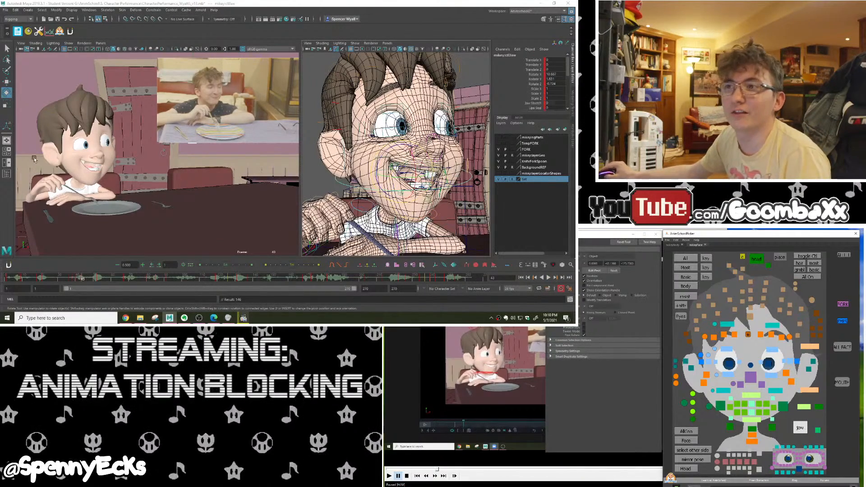
pyautogui.moveTo(415, 164); pyautogui.dragTo(415, 168)
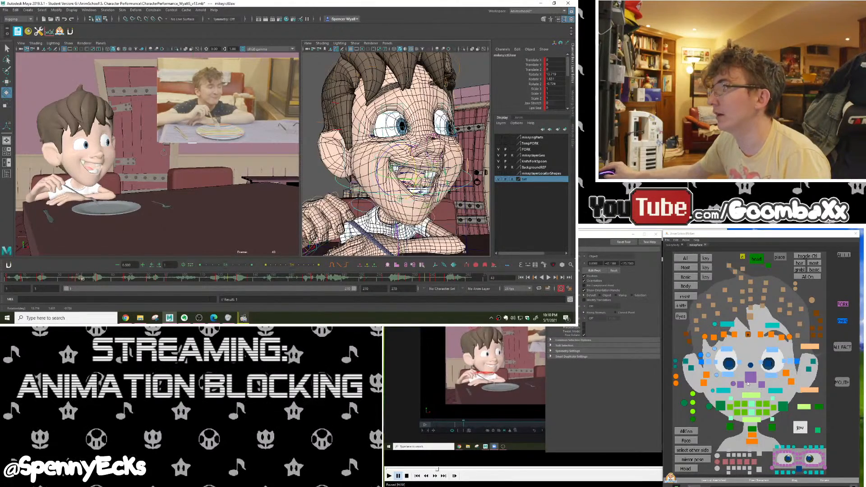
# Reposition the character's right mouth corner control with the Move tool to reshape the smile
pyautogui.click(723, 406)
pyautogui.press('w')
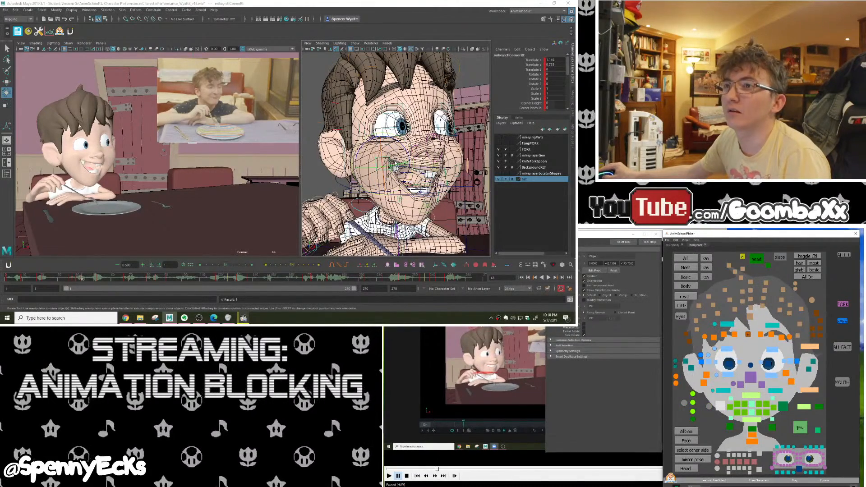
pyautogui.moveTo(361, 148)
pyautogui.mouseDown()
pyautogui.moveTo(341, 129)
pyautogui.moveTo(354, 154)
pyautogui.mouseUp()
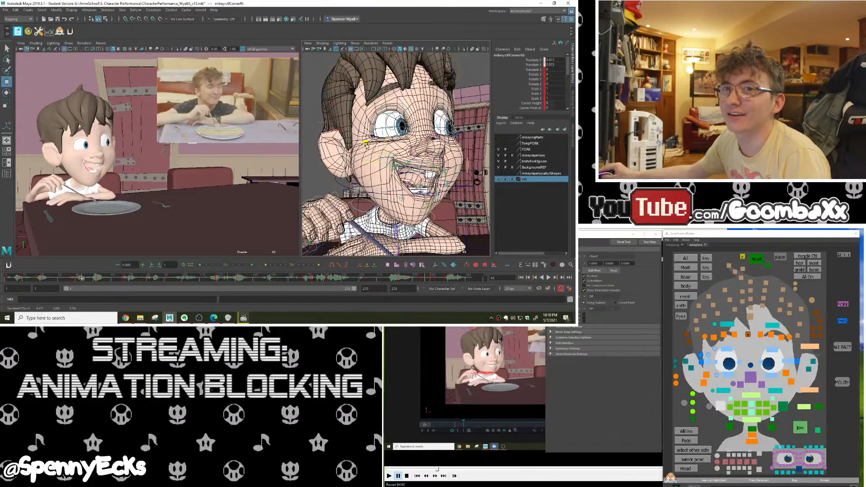
# Try to move the lower lip control near the character's right mouth corner
pyautogui.click(405, 201)
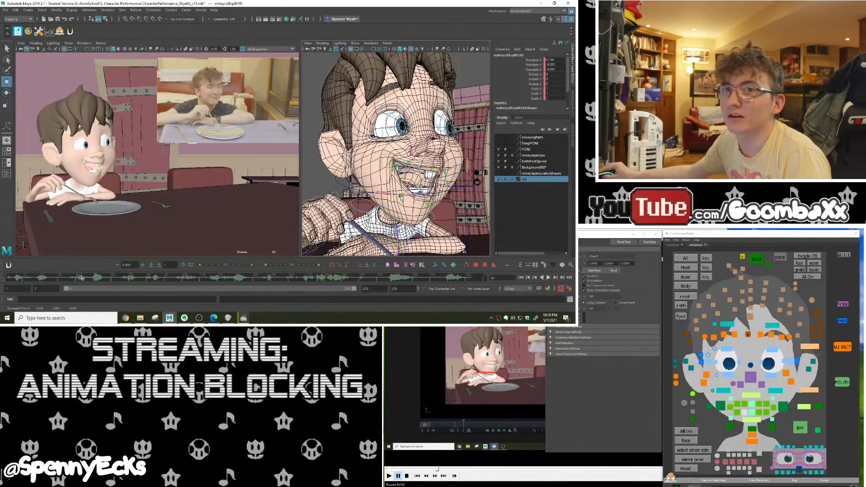
pyautogui.moveTo(401, 196); pyautogui.dragTo(360, 207)
pyautogui.hotkey('ctrl', 'z')
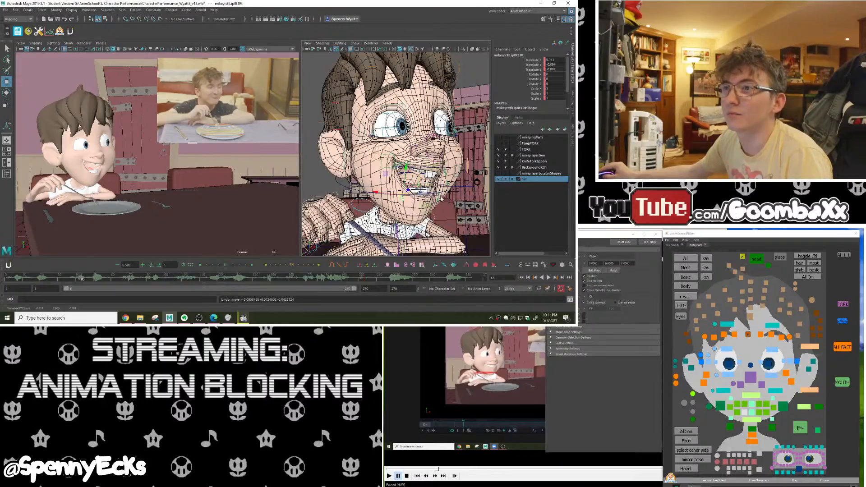
# Adjust the character's left mouth corner control to balance the smile and scrub the frames around it
pyautogui.keyDown('alt'); pyautogui.moveTo(438, 204); pyautogui.dragTo(407, 191); pyautogui.keyUp('alt')
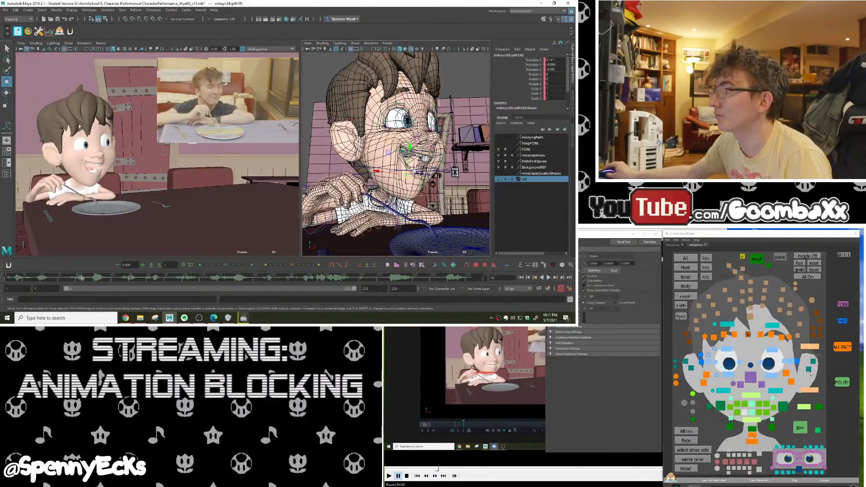
pyautogui.click(782, 407)
pyautogui.keyDown('alt'); pyautogui.moveTo(469, 135); pyautogui.dragTo(416, 129); pyautogui.keyUp('alt')
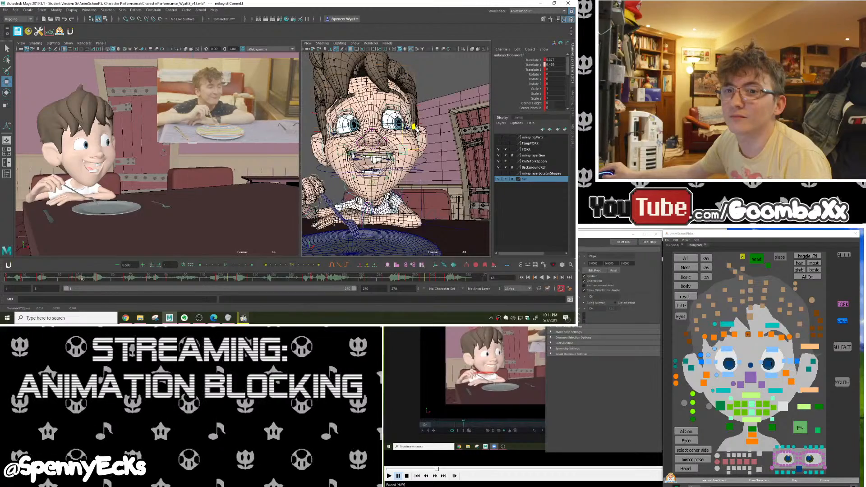
pyautogui.moveTo(77, 276)
pyautogui.mouseDown()
pyautogui.moveTo(101, 279)
pyautogui.moveTo(75, 280)
pyautogui.moveTo(82, 280)
pyautogui.mouseUp()
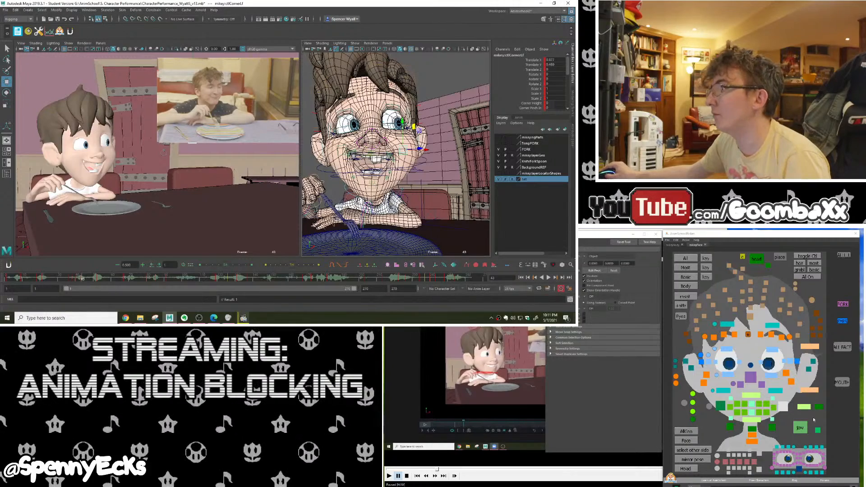
# Select all mouth controls and add an in-between mouth pose at frame 40, favouring the following key
pyautogui.click(800, 428)
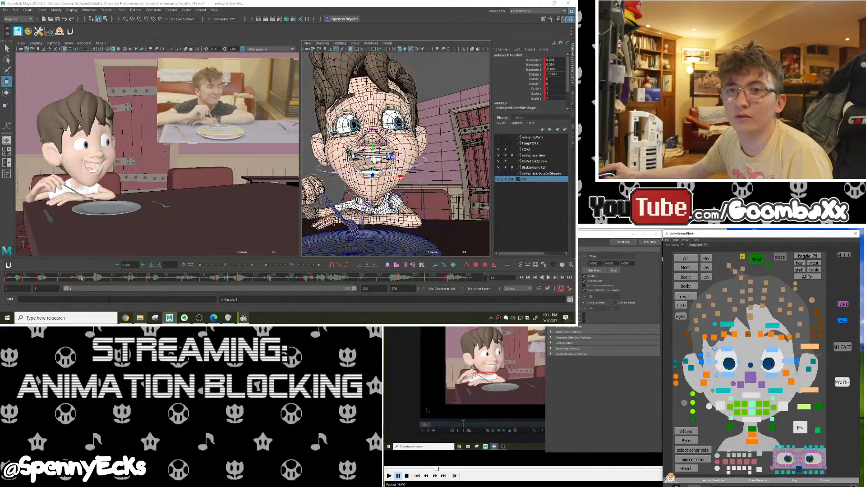
pyautogui.click(77, 278)
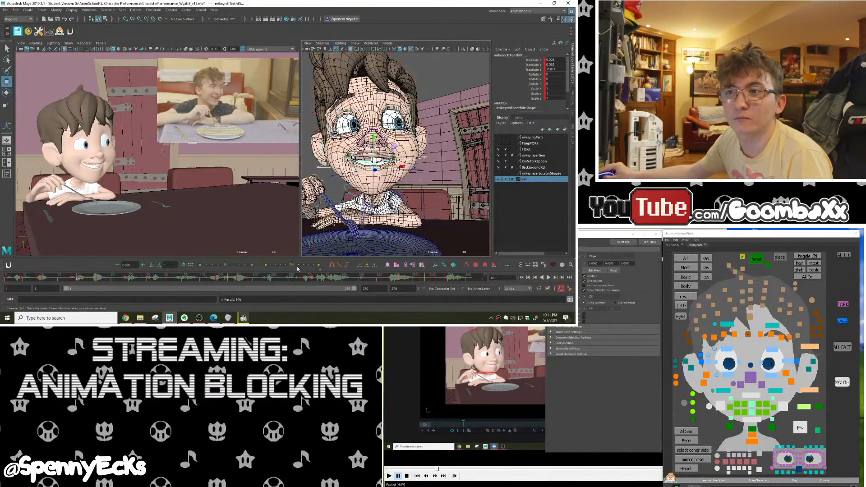
pyautogui.click(314, 265)
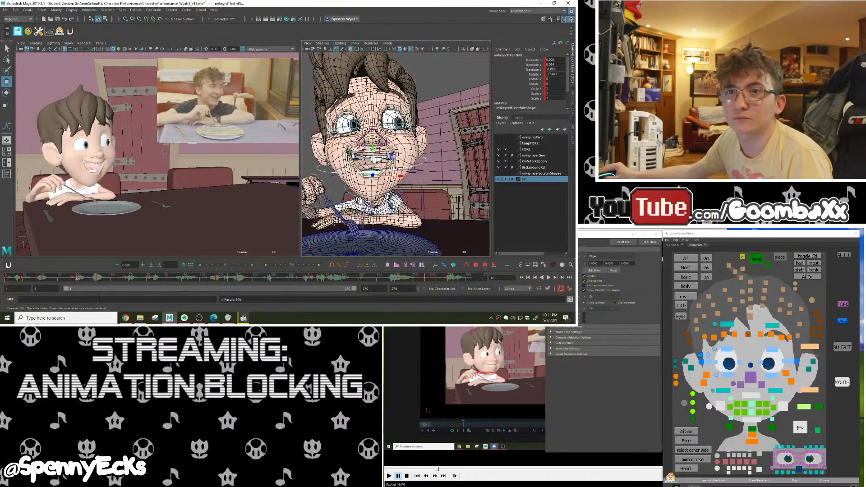
# Delete the mouth controls' key just after frame 40 and play back the animation
pyautogui.click(84, 280)
pyautogui.rightClick(84, 280)
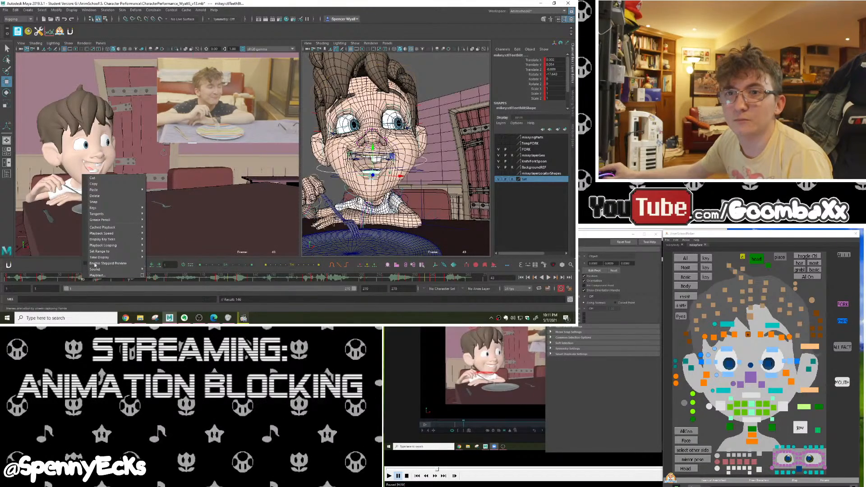
pyautogui.click(95, 196)
pyautogui.hotkey('alt', 'v')
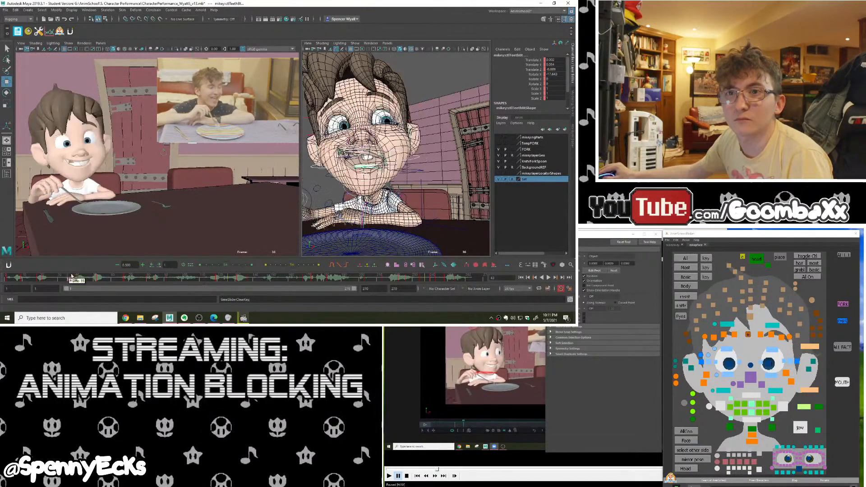
# At frame 40, move and rotate the lower teeth control so the teeth sit properly inside the open smile
pyautogui.click(78, 278)
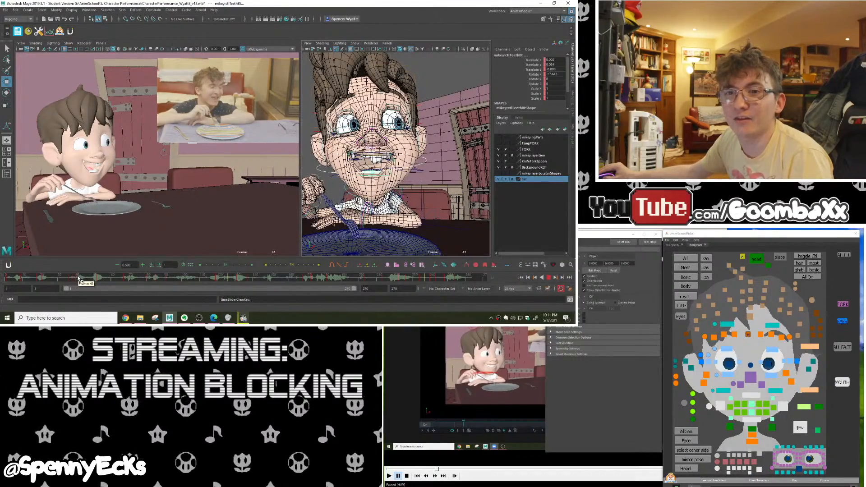
pyautogui.moveTo(78, 281); pyautogui.dragTo(77, 284)
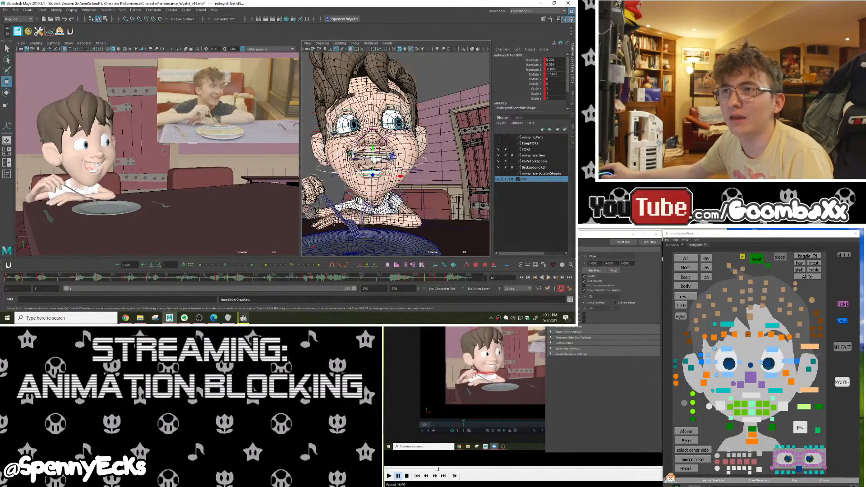
pyautogui.keyDown('alt'); pyautogui.moveTo(361, 169); pyautogui.dragTo(404, 178); pyautogui.keyUp('alt')
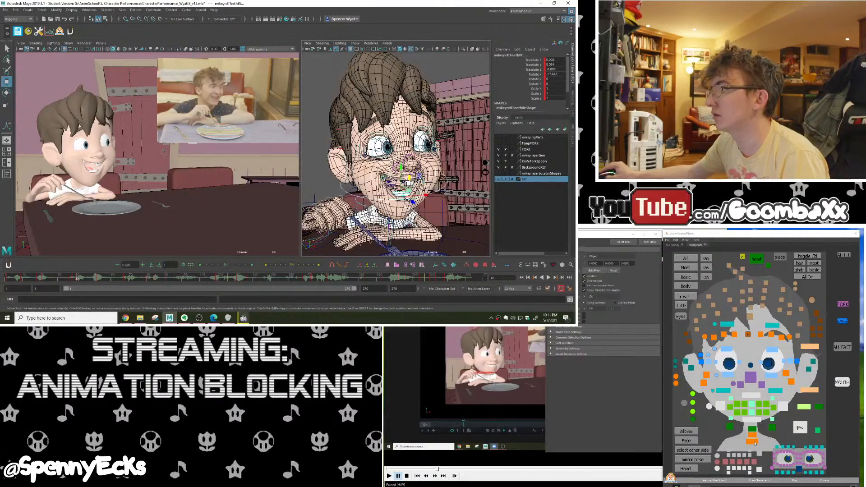
pyautogui.click(720, 470)
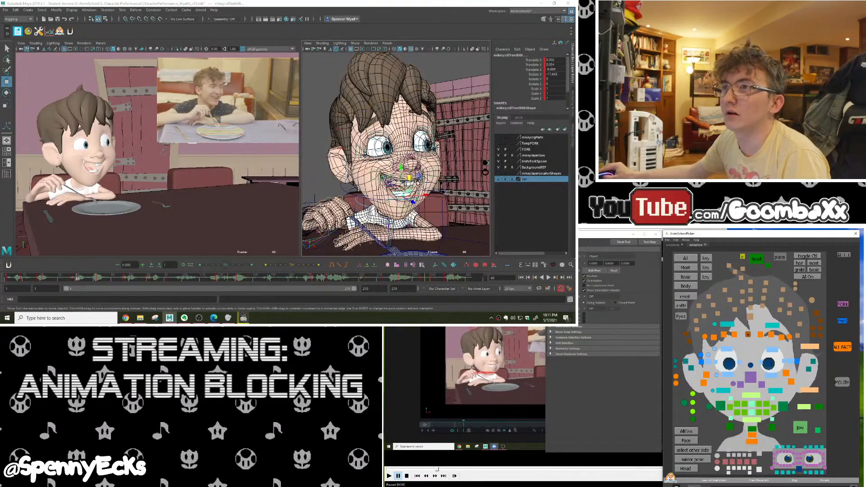
pyautogui.moveTo(409, 178); pyautogui.dragTo(401, 167)
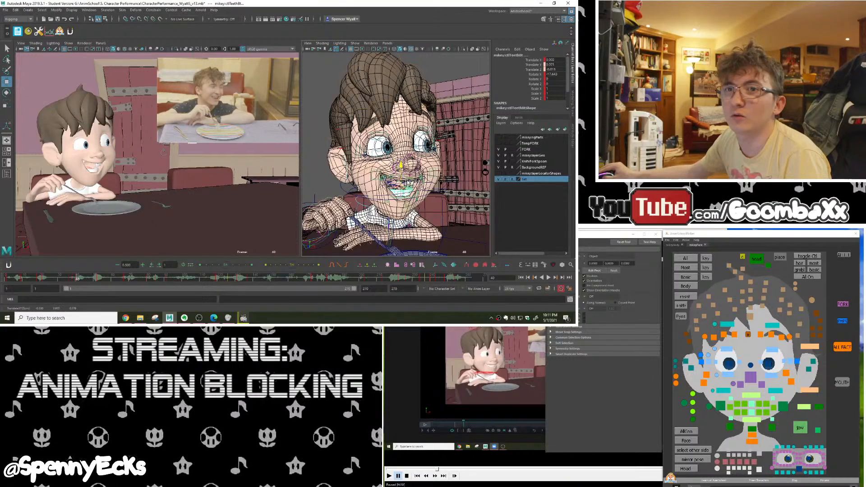
pyautogui.press('r')
pyautogui.press('e')
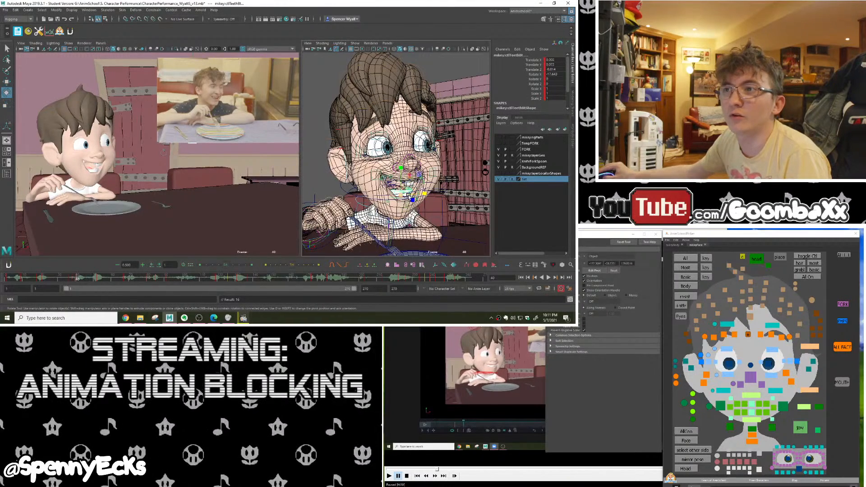
pyautogui.moveTo(406, 200); pyautogui.dragTo(397, 196)
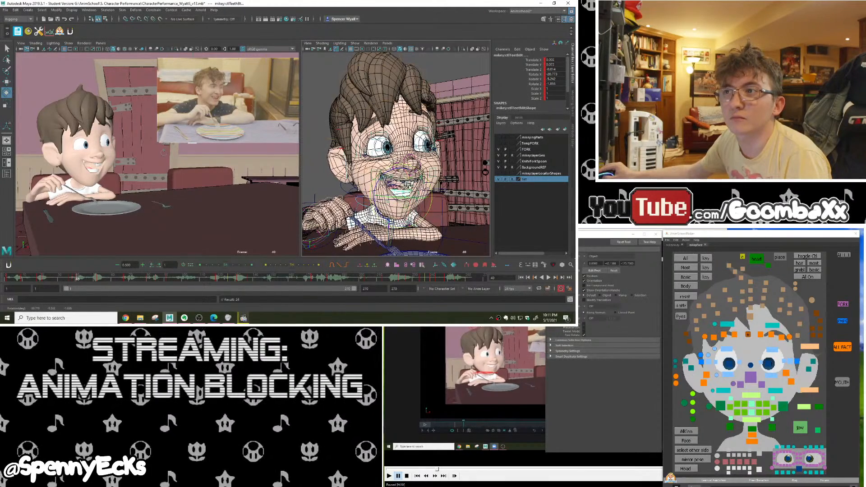
pyautogui.press('w')
pyautogui.moveTo(404, 180); pyautogui.dragTo(404, 179)
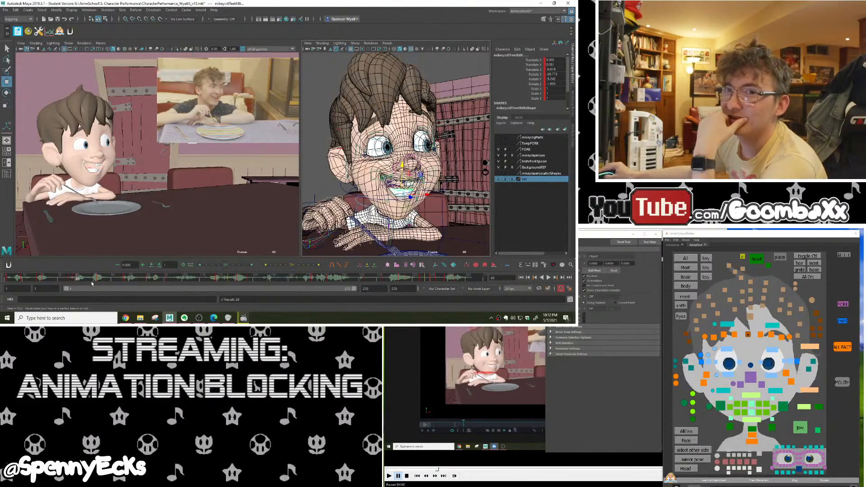
# At frame 57, adjust the character's right and left mouth corner controls to reshape the smile
pyautogui.moveTo(209, 282); pyautogui.dragTo(108, 289)
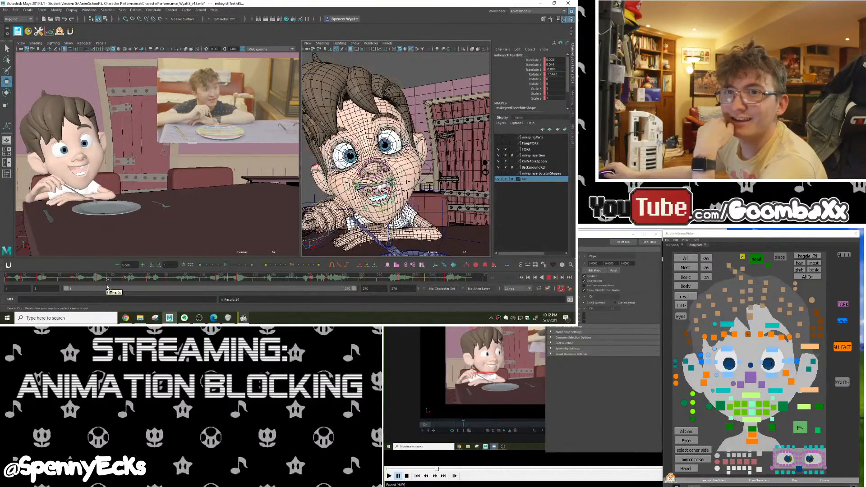
pyautogui.keyDown('alt'); pyautogui.moveTo(401, 178); pyautogui.dragTo(444, 150); pyautogui.keyUp('alt')
pyautogui.click(424, 164)
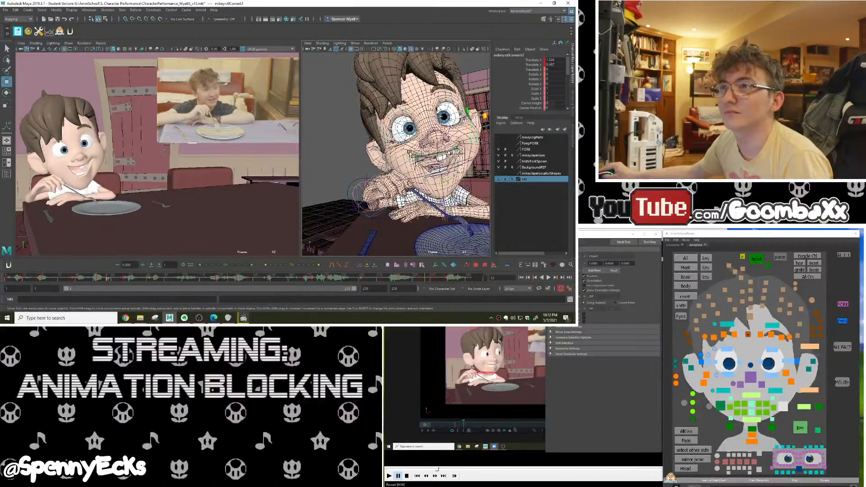
pyautogui.click(382, 145)
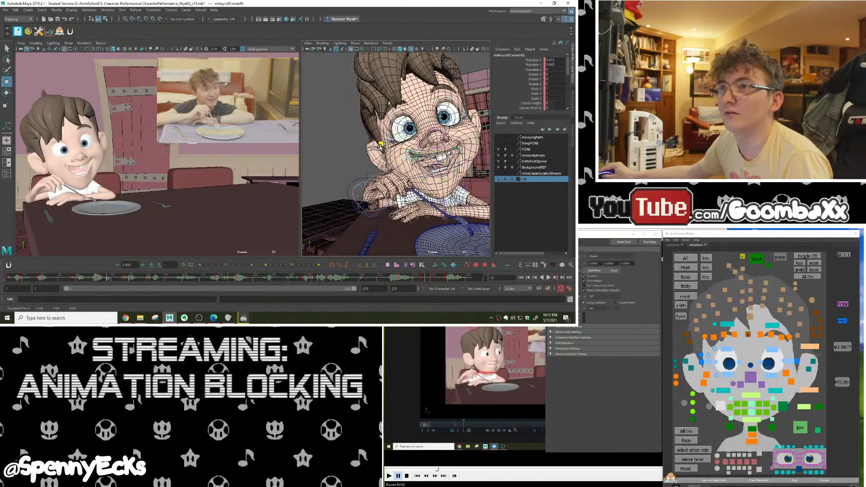
pyautogui.moveTo(382, 144)
pyautogui.mouseDown()
pyautogui.moveTo(370, 152)
pyautogui.moveTo(381, 150)
pyautogui.mouseUp()
pyautogui.click(471, 143)
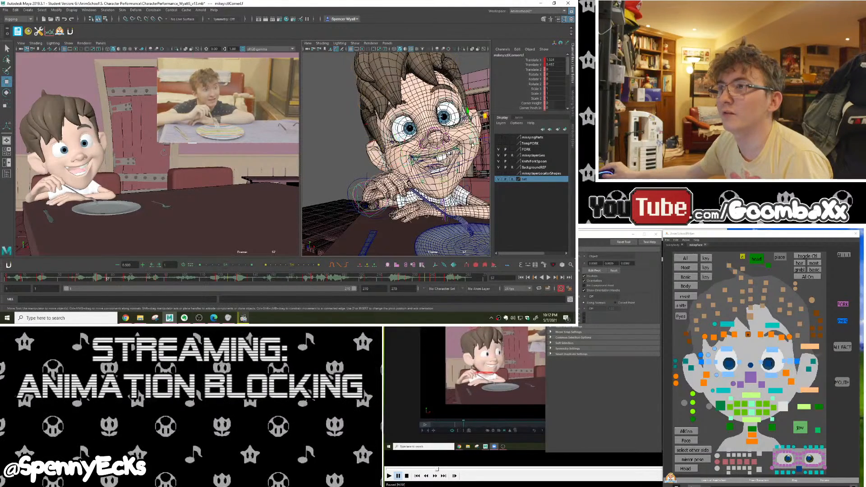
pyautogui.moveTo(487, 119); pyautogui.dragTo(481, 123)
pyautogui.keyDown('alt'); pyautogui.moveTo(429, 178); pyautogui.dragTo(417, 177, button='middle'); pyautogui.keyUp('alt')
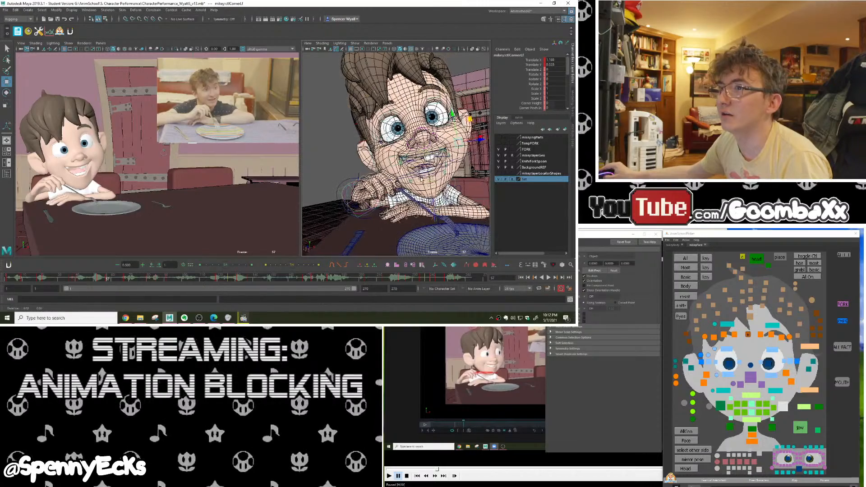
# Rotate the jaw control to narrow the mouth opening at frame 57, set its Rotate Y to 0, and key it
pyautogui.click(800, 427)
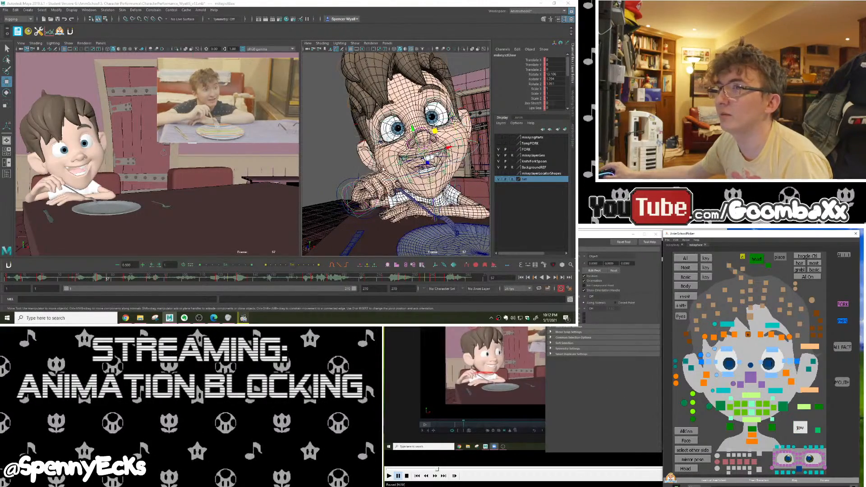
pyautogui.press('e')
pyautogui.moveTo(425, 155); pyautogui.dragTo(425, 150)
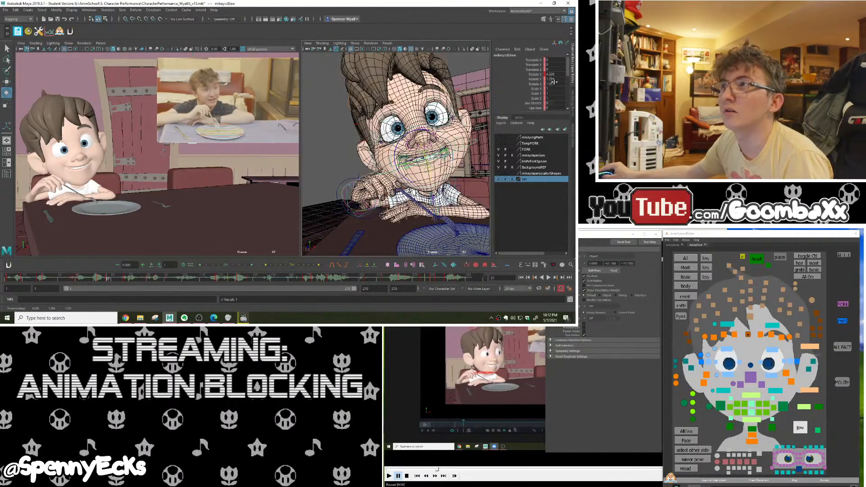
pyautogui.write('0')
pyautogui.press('Return')
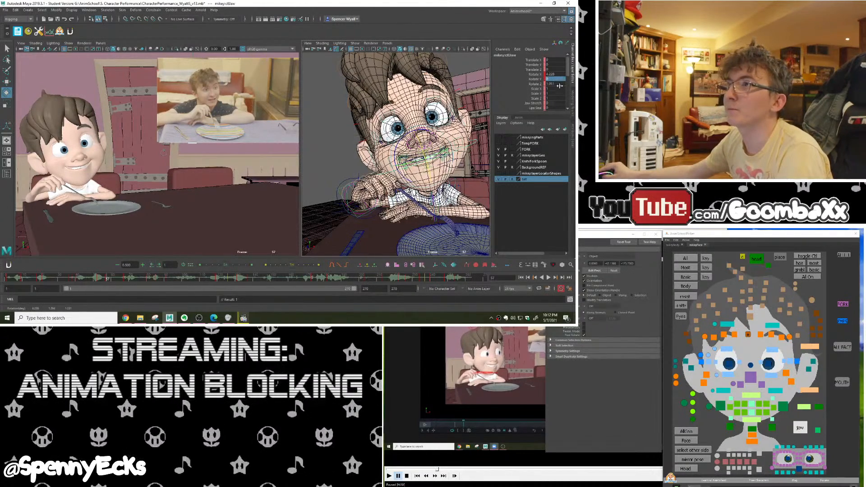
pyautogui.click(535, 74)
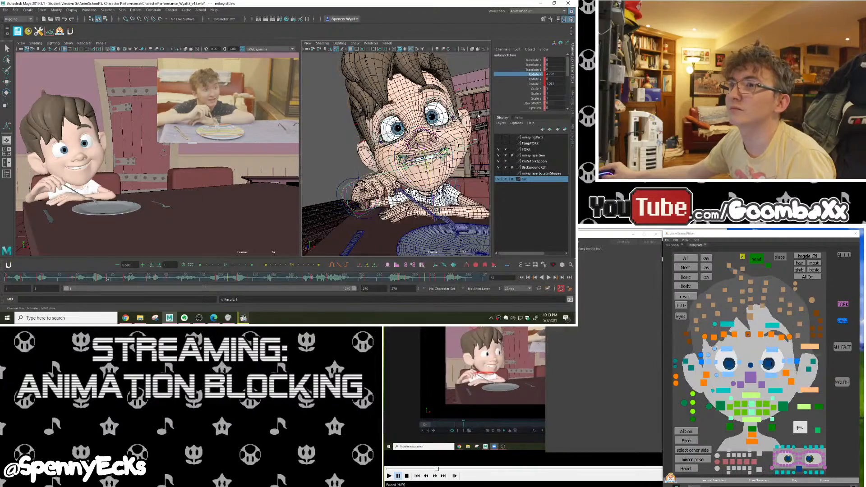
pyautogui.keyDown('alt'); pyautogui.moveTo(355, 170); pyautogui.dragTo(448, 155); pyautogui.keyUp('alt')
pyautogui.press('e')
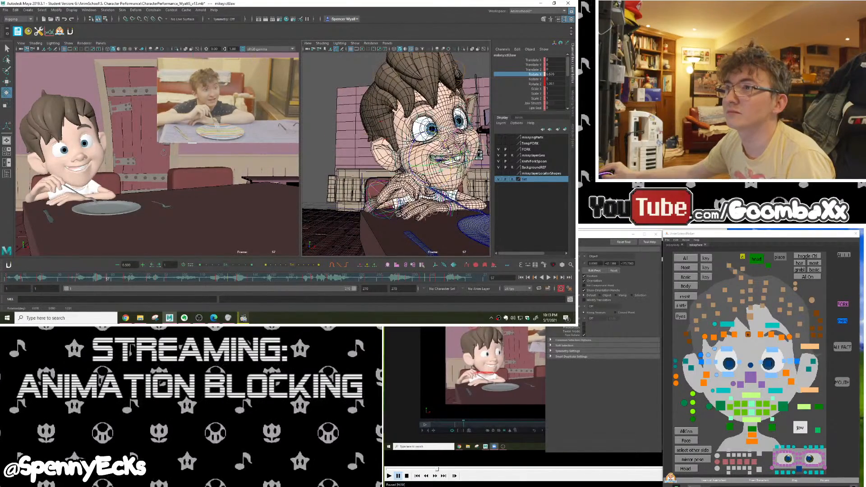
pyautogui.press('s')
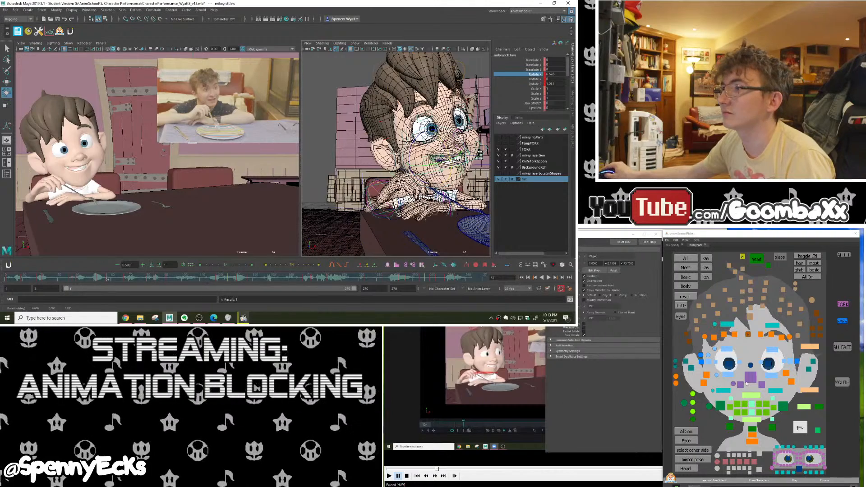
# Rotate the lower teeth control to about -11.4 on X, shift it to fit the mouth, and key it at frame 57
pyautogui.click(843, 347)
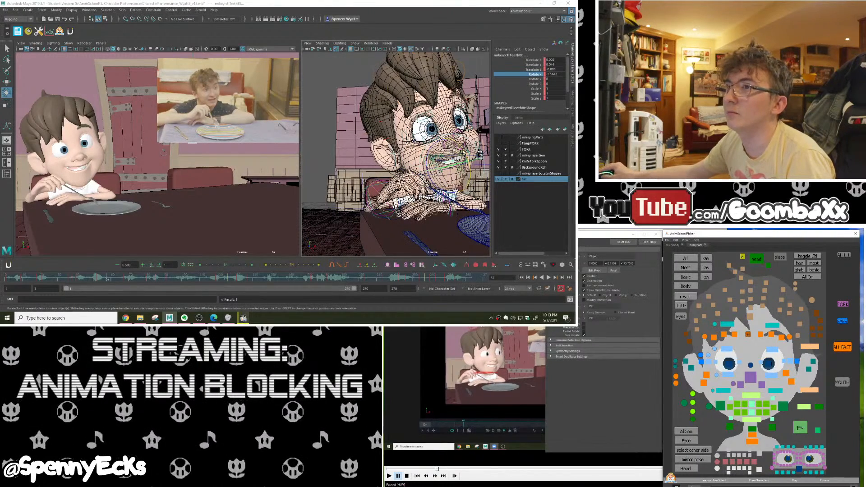
pyautogui.press('s')
pyautogui.press('w')
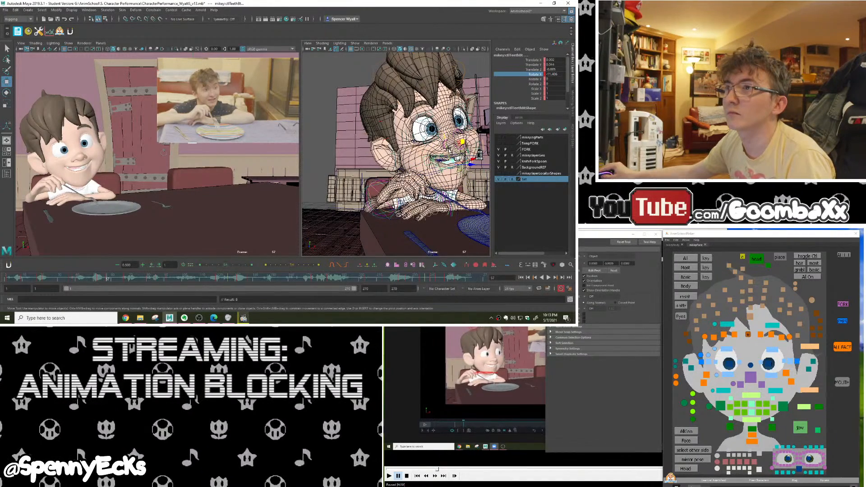
pyautogui.moveTo(450, 150); pyautogui.dragTo(448, 148)
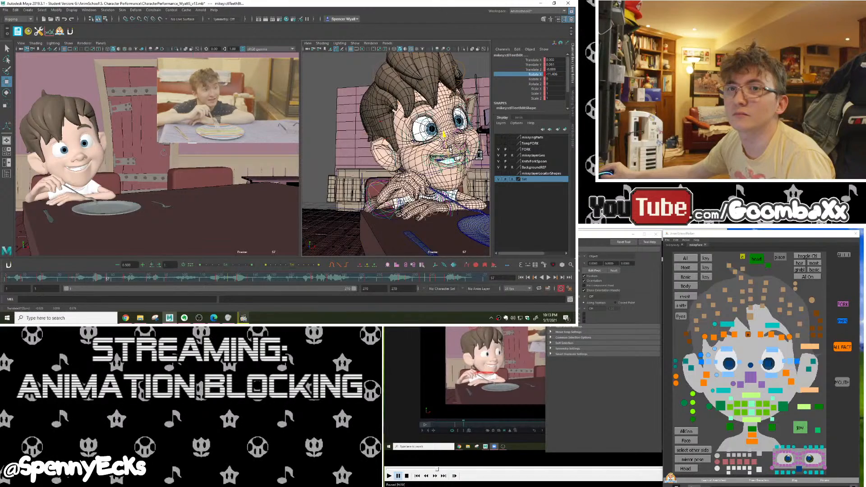
pyautogui.press('s')
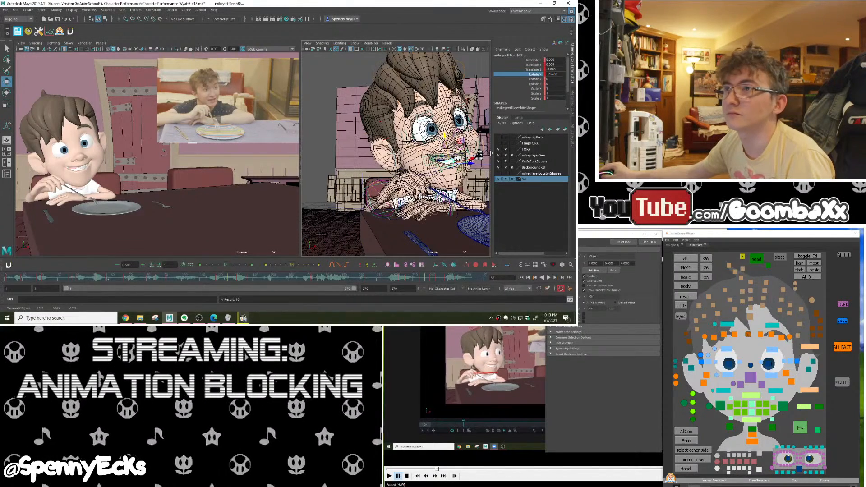
# Move the jaw control slightly, then undo and redo the move to compare the two mouth poses
pyautogui.click(797, 428)
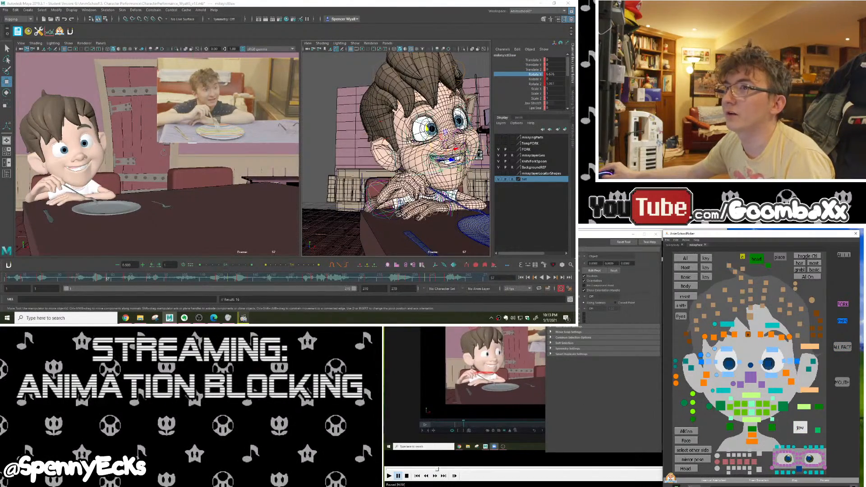
pyautogui.moveTo(427, 138); pyautogui.dragTo(427, 139)
pyautogui.hotkey('ctrl', 'z')
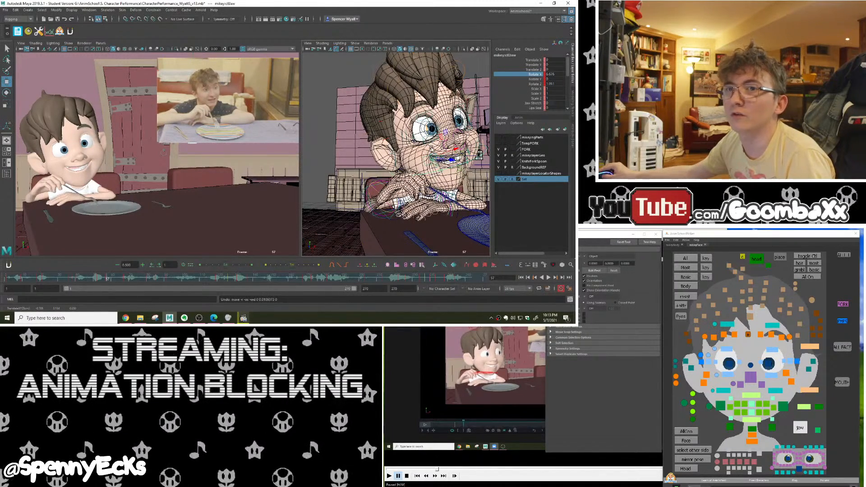
pyautogui.hotkey('shift', 'z')
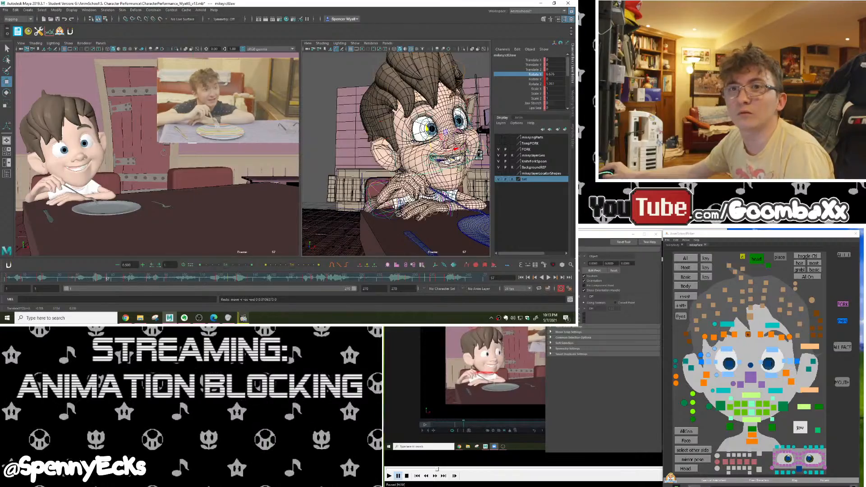
# Rotate the jaw control slightly further open, to about 7 degrees on X, checking the mouth up close
pyautogui.press('e')
pyautogui.moveTo(457, 152); pyautogui.dragTo(401, 161)
pyautogui.keyDown('alt'); pyautogui.moveTo(401, 161); pyautogui.dragTo(428, 166, button='right'); pyautogui.keyUp('alt')
pyautogui.keyDown('alt'); pyautogui.moveTo(429, 165); pyautogui.dragTo(418, 154); pyautogui.keyUp('alt')
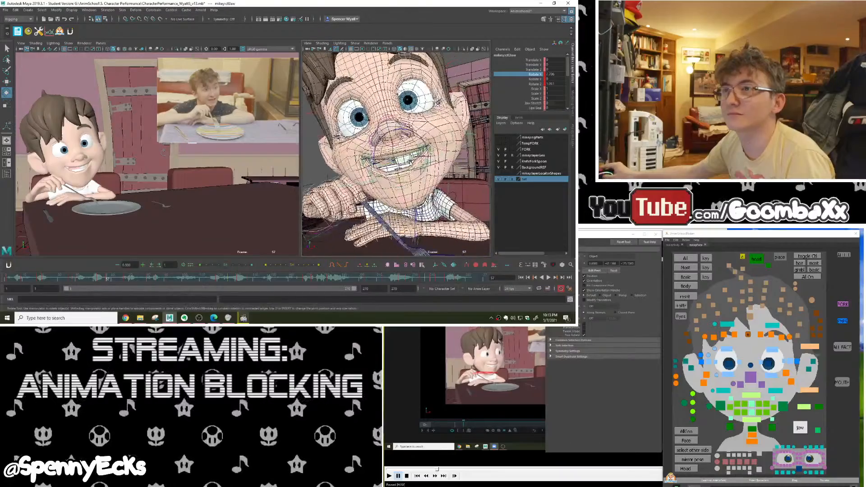
pyautogui.keyDown('alt'); pyautogui.moveTo(418, 154); pyautogui.dragTo(455, 153, button='right'); pyautogui.keyUp('alt')
pyautogui.keyDown('alt'); pyautogui.moveTo(454, 153); pyautogui.dragTo(439, 154); pyautogui.keyUp('alt')
pyautogui.keyDown('alt'); pyautogui.moveTo(439, 154); pyautogui.dragTo(424, 189, button='middle'); pyautogui.keyUp('alt')
pyautogui.keyDown('alt'); pyautogui.moveTo(424, 188); pyautogui.dragTo(394, 134); pyautogui.keyUp('alt')
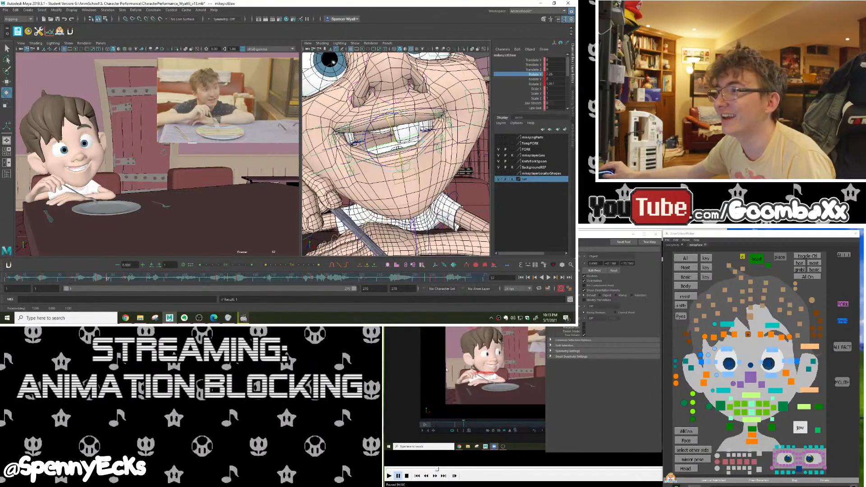
# Lower the main lower lip control slightly to shape the smile at frame 57 and key it
pyautogui.click(757, 422)
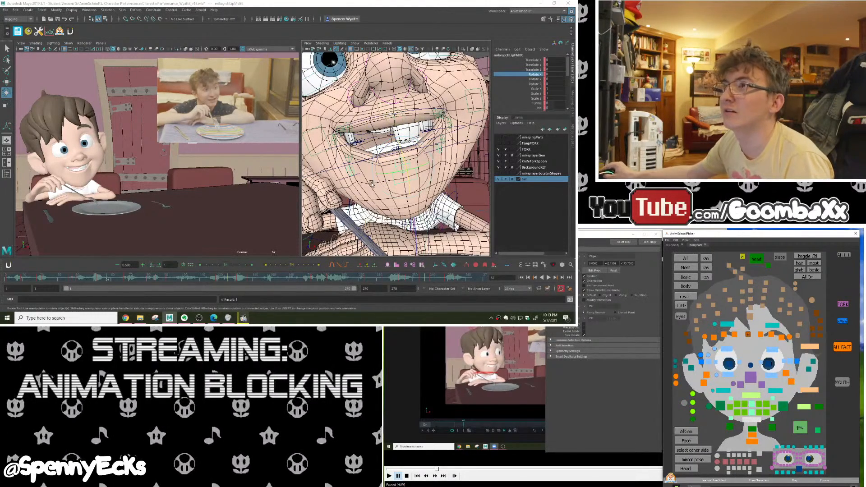
pyautogui.click(784, 406)
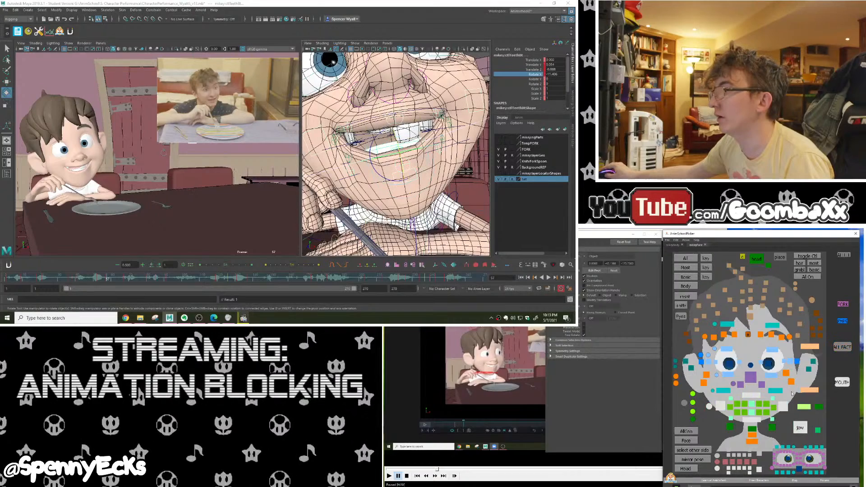
pyautogui.click(753, 421)
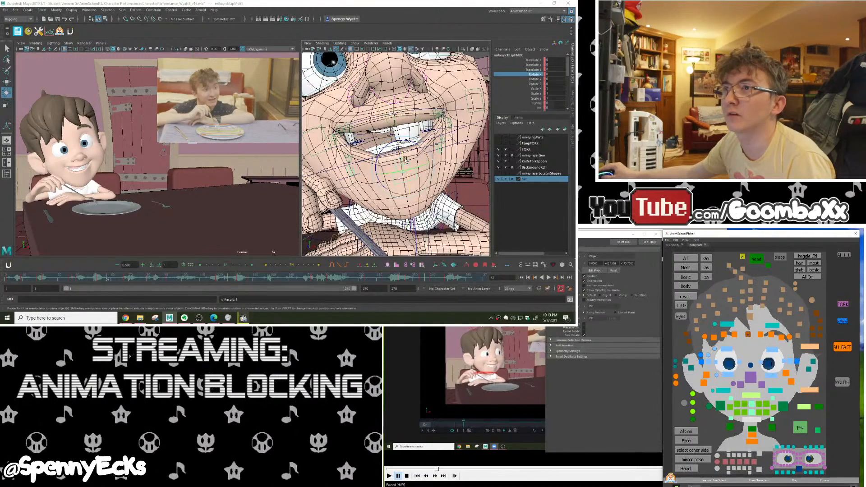
pyautogui.press('w')
pyautogui.moveTo(404, 158); pyautogui.dragTo(406, 170)
pyautogui.press('s')
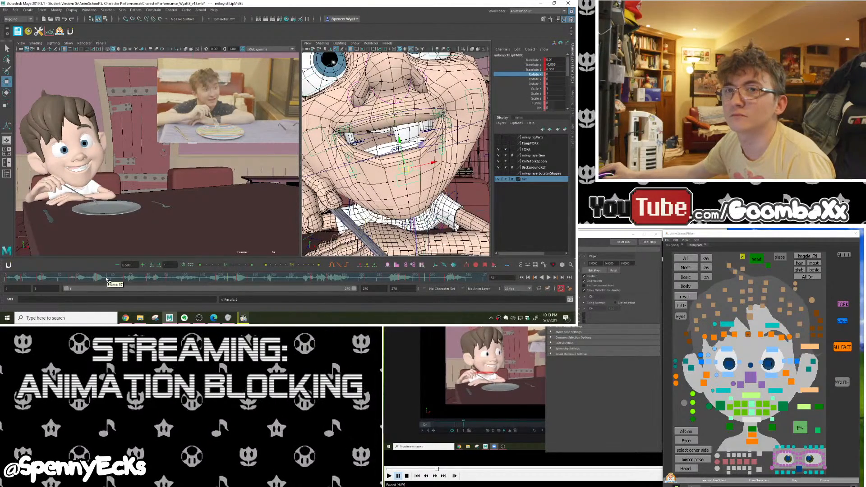
# Select all mouth controls and scrub the frames around 57 to check the revised smile
pyautogui.moveTo(107, 279); pyautogui.dragTo(106, 280)
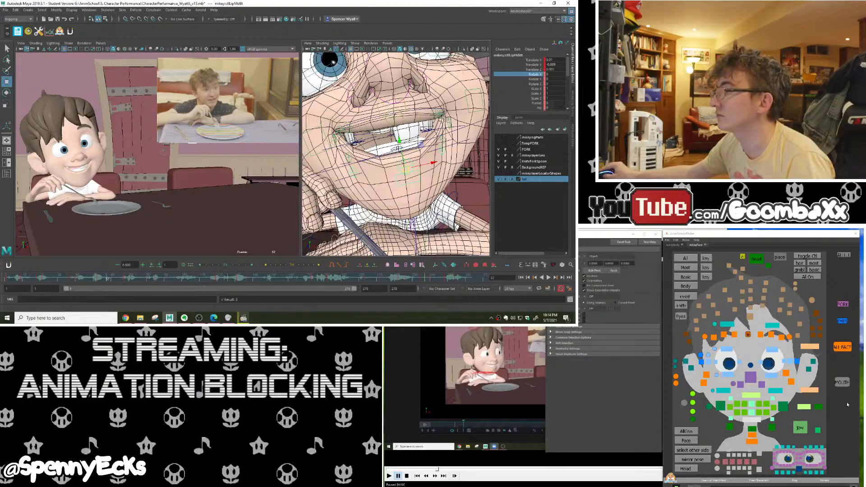
pyautogui.click(842, 383)
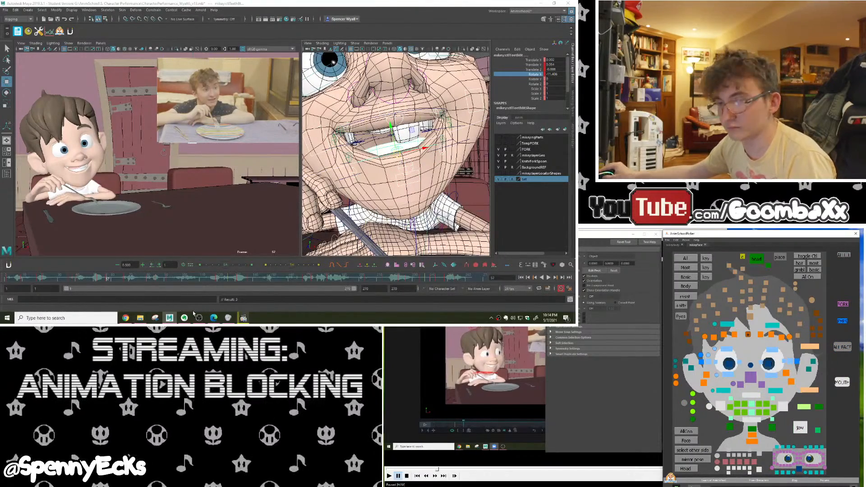
pyautogui.moveTo(102, 279)
pyautogui.mouseDown()
pyautogui.moveTo(87, 282)
pyautogui.moveTo(108, 281)
pyautogui.mouseUp()
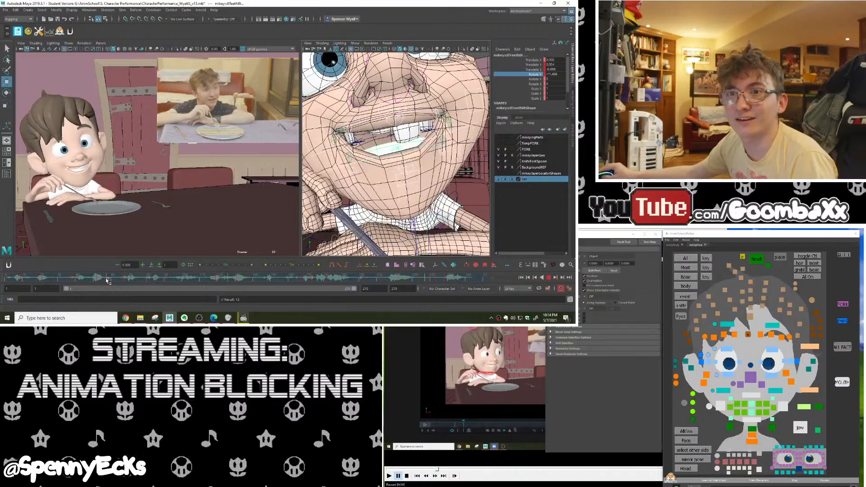
# Try repositioning the right and left cheek controls at frame 57 to shape the cheeks around the smile
pyautogui.keyDown('alt'); pyautogui.moveTo(406, 162); pyautogui.dragTo(387, 170, button='right'); pyautogui.keyUp('alt')
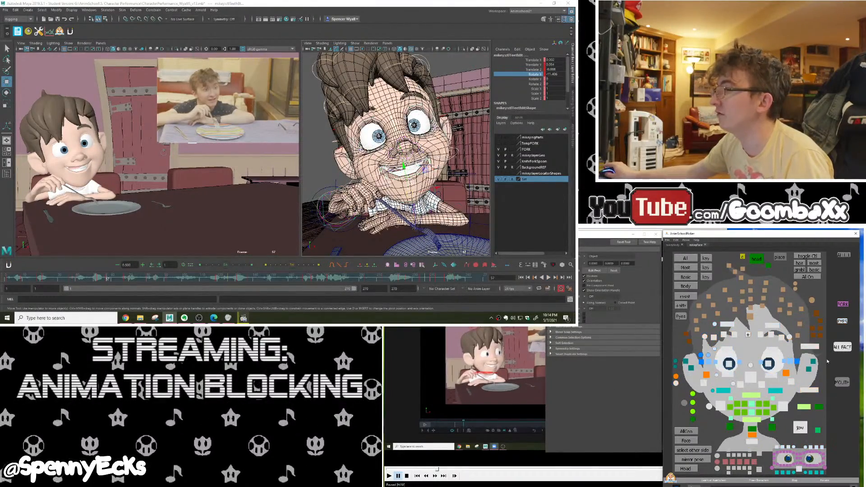
pyautogui.click(702, 391)
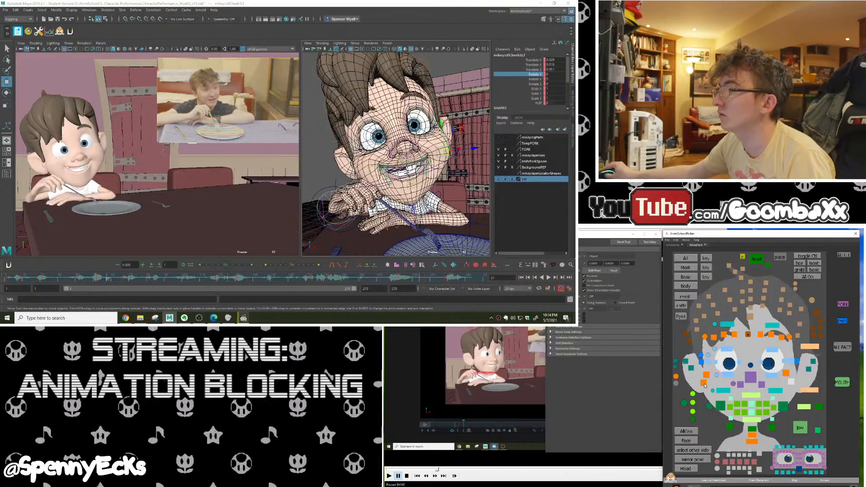
pyautogui.click(704, 384)
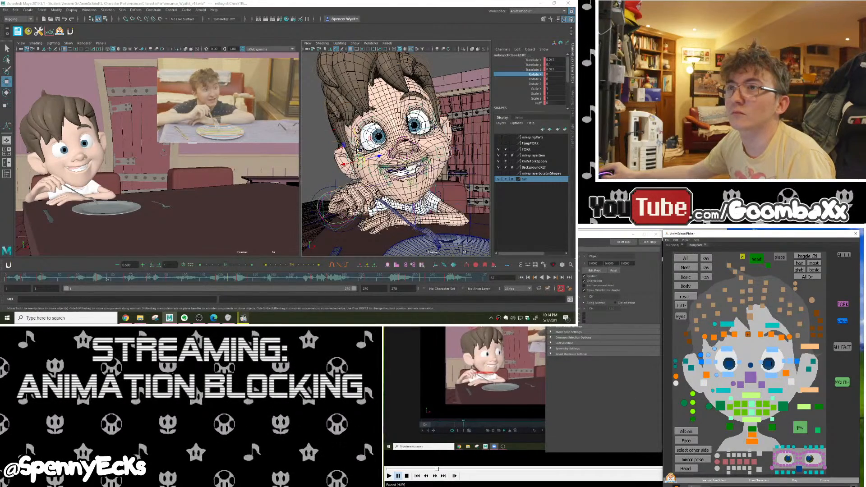
pyautogui.moveTo(356, 148); pyautogui.dragTo(399, 189)
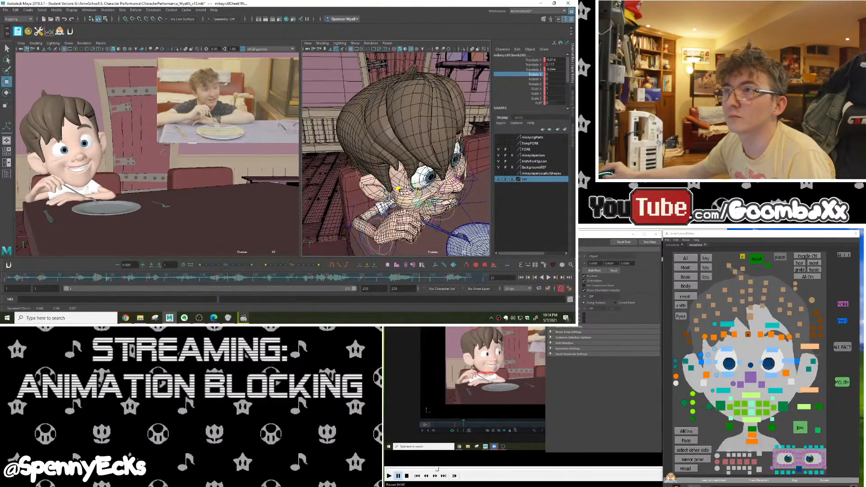
pyautogui.click(467, 176)
pyautogui.moveTo(491, 179); pyautogui.dragTo(571, 208)
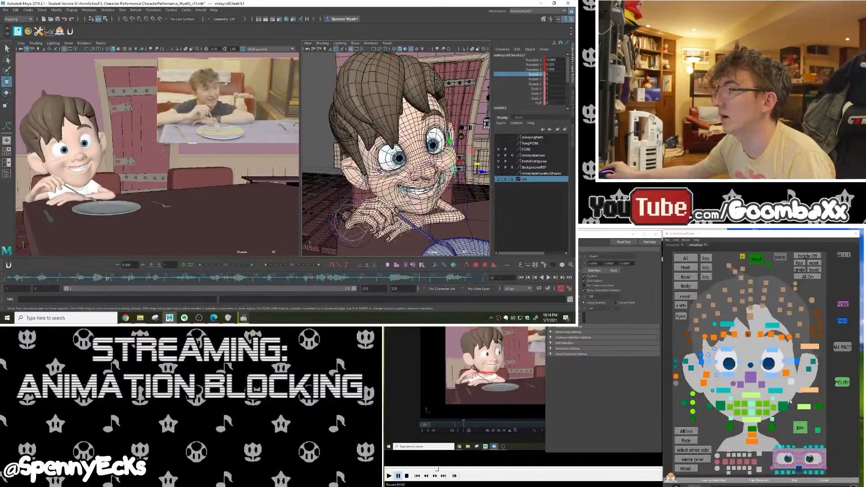
# Check the right cheek from another angle, then undo the last cheek control moves
pyautogui.click(704, 383)
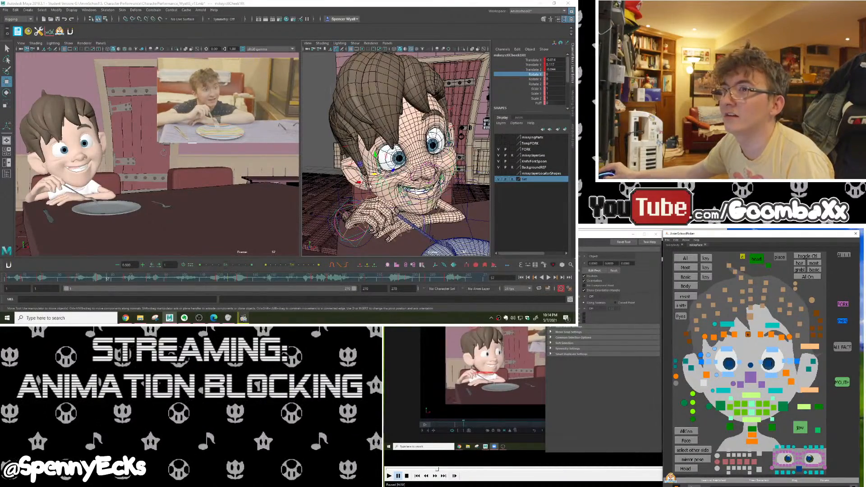
pyautogui.keyDown('alt'); pyautogui.moveTo(369, 185); pyautogui.dragTo(388, 186); pyautogui.keyUp('alt')
pyautogui.hotkey('ctrl', 'z')
pyautogui.hotkey('ctrl', 'z')
pyautogui.hotkey('ctrl', 'z')
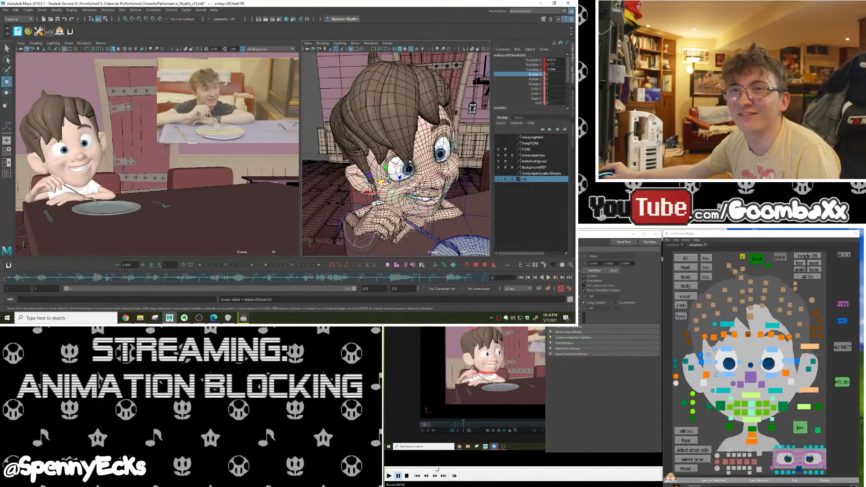
pyautogui.hotkey('ctrl', 'z')
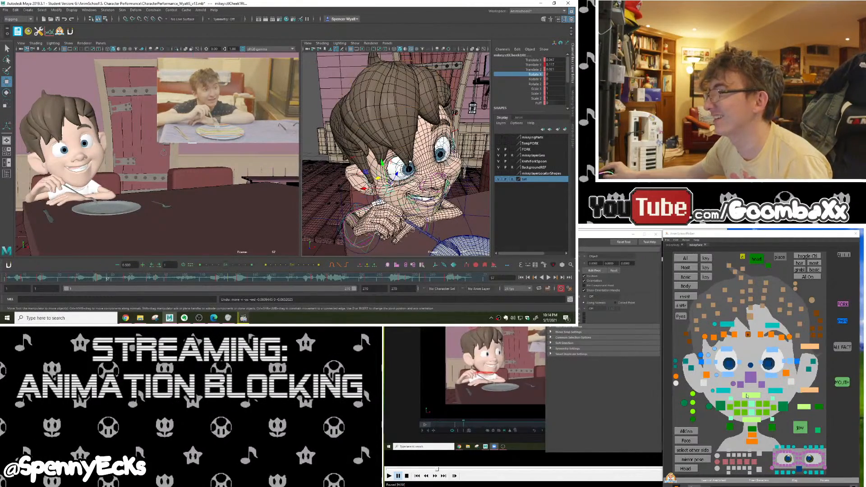
# Reset the translation of both cheek controls to 0 at frame 57, then raise them slightly and key them
pyautogui.doubleClick(547, 60)
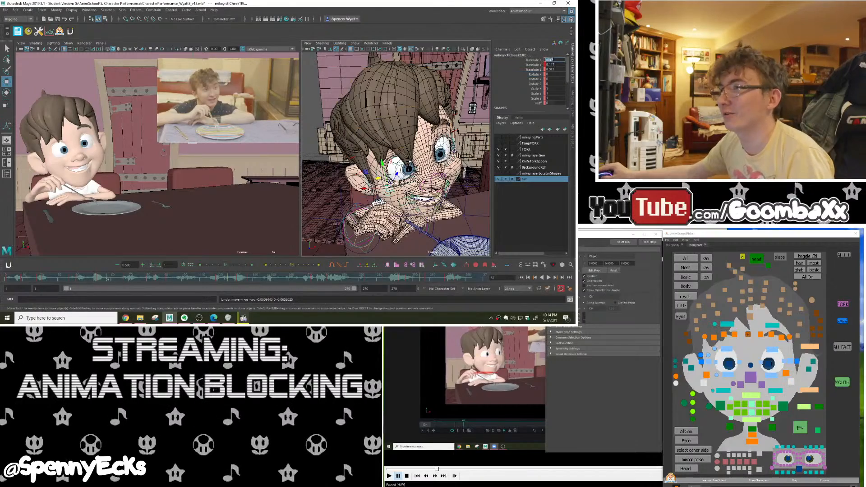
pyautogui.press('Return')
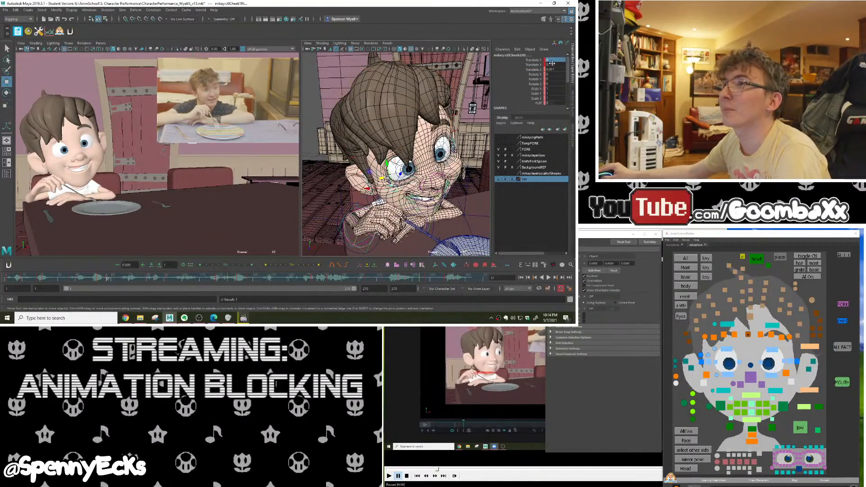
pyautogui.click(531, 65)
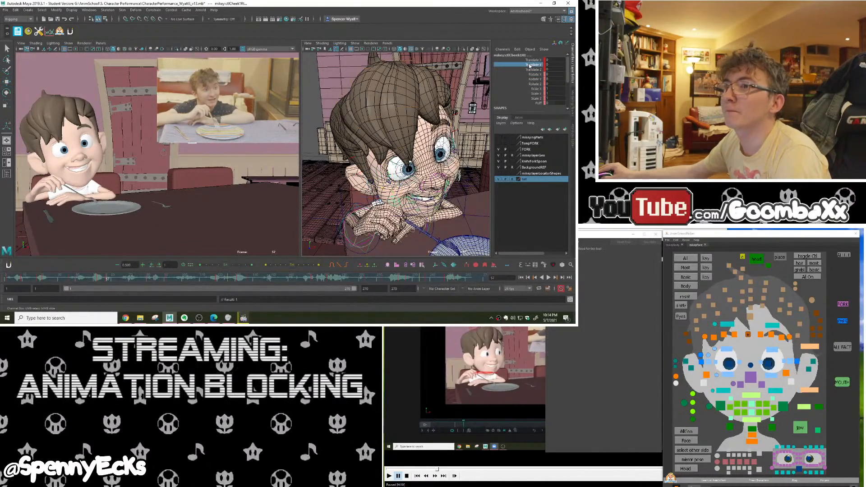
pyautogui.keyDown('alt'); pyautogui.moveTo(408, 160); pyautogui.dragTo(395, 168); pyautogui.keyUp('alt')
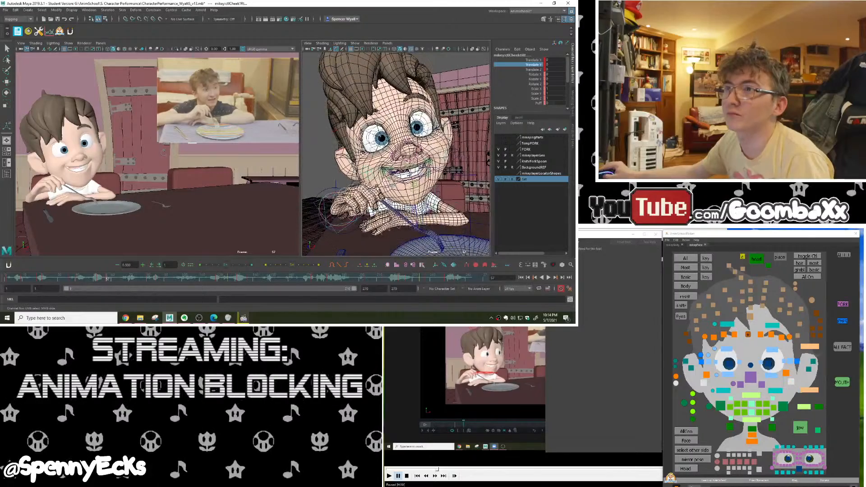
pyautogui.press('w')
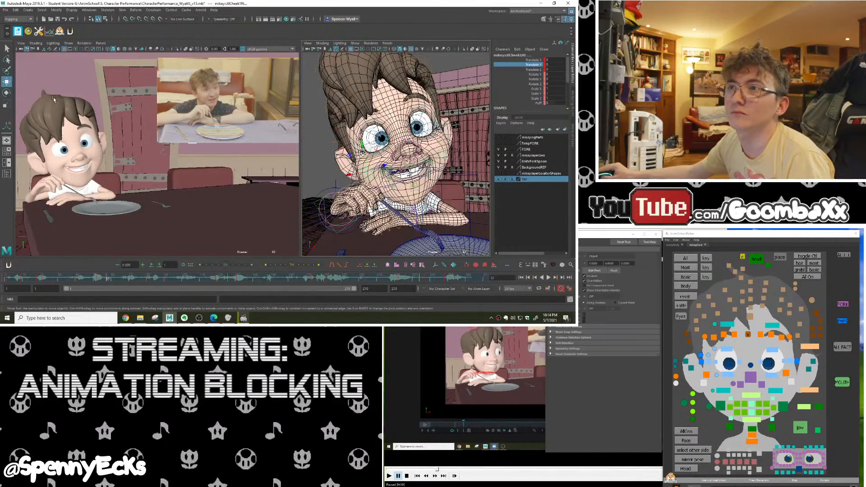
pyautogui.moveTo(378, 148); pyautogui.dragTo(377, 146)
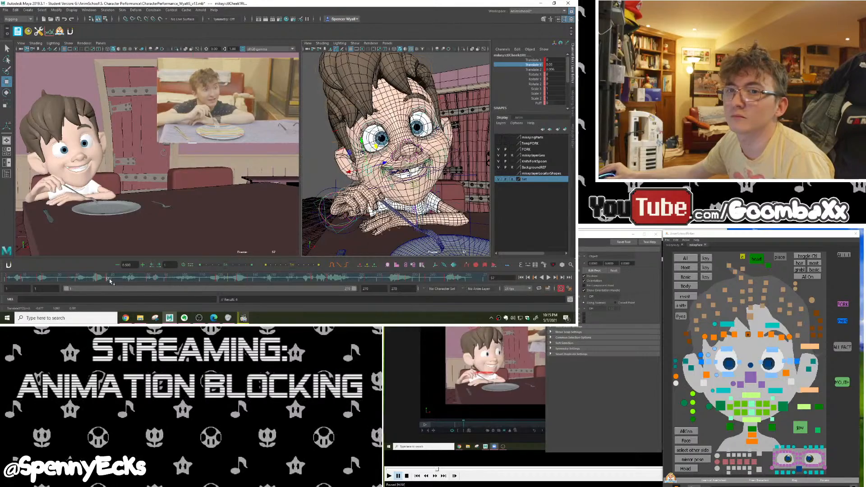
# Set Translate X, Y and Z of both cheek controls to 0 on the open-mouth pose before frame 57 and check it in playback
pyautogui.moveTo(110, 281); pyautogui.dragTo(100, 285)
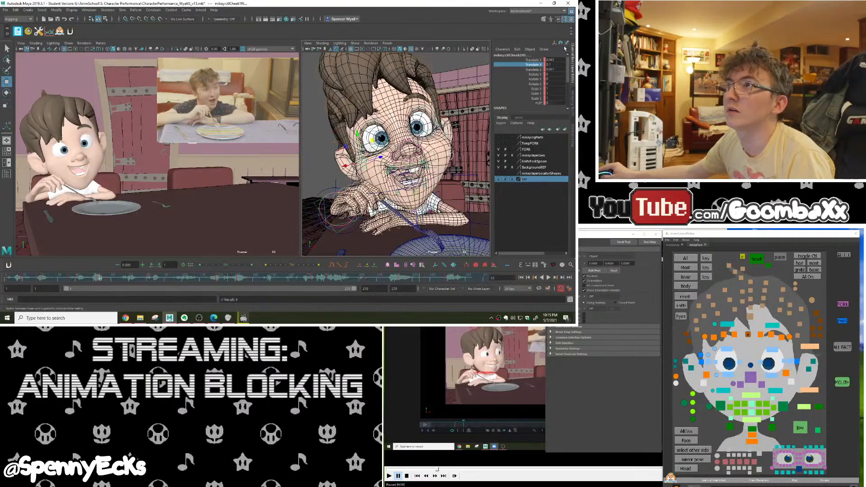
pyautogui.click(555, 60)
pyautogui.press('Return')
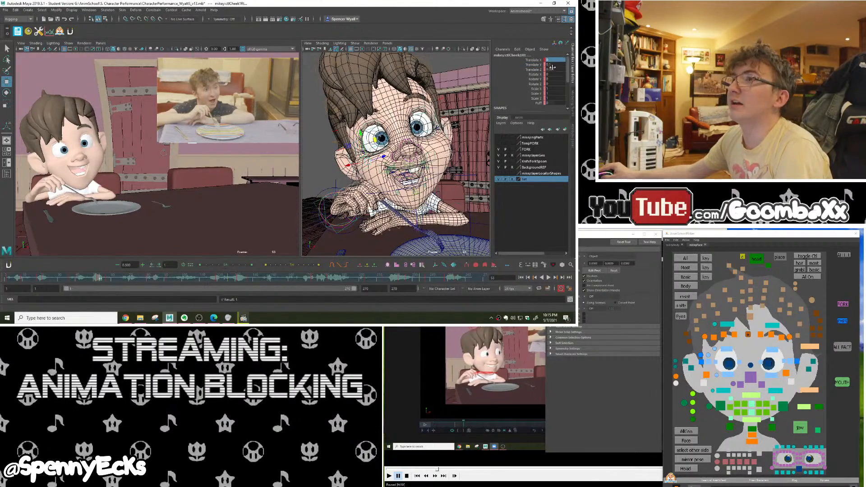
pyautogui.write('0')
pyautogui.press('Return')
pyautogui.click(555, 69)
pyautogui.write('0')
pyautogui.press('Return')
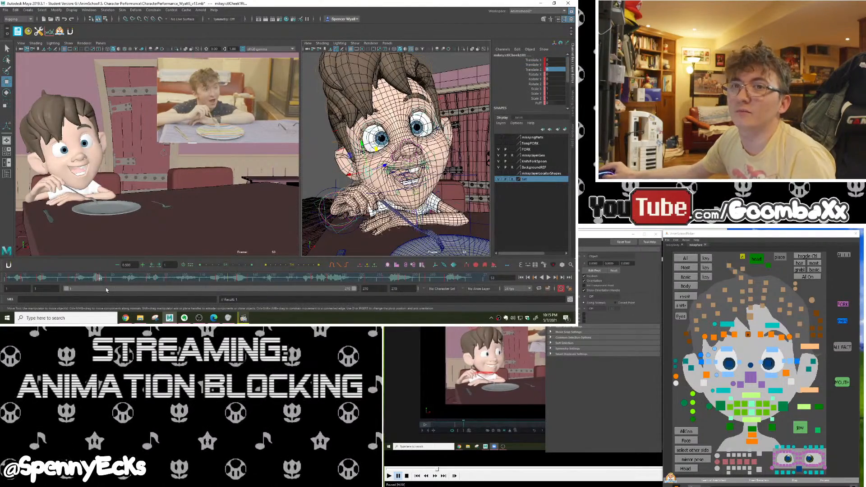
pyautogui.hotkey('alt', 'v')
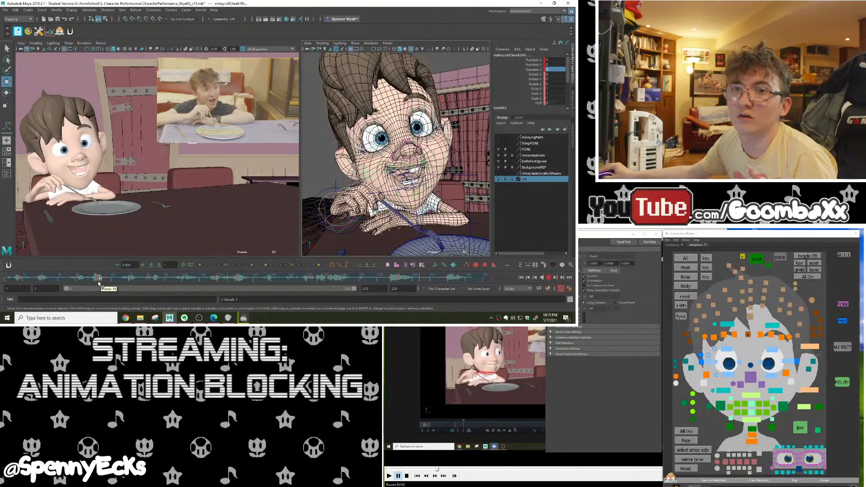
pyautogui.moveTo(99, 283); pyautogui.dragTo(100, 284)
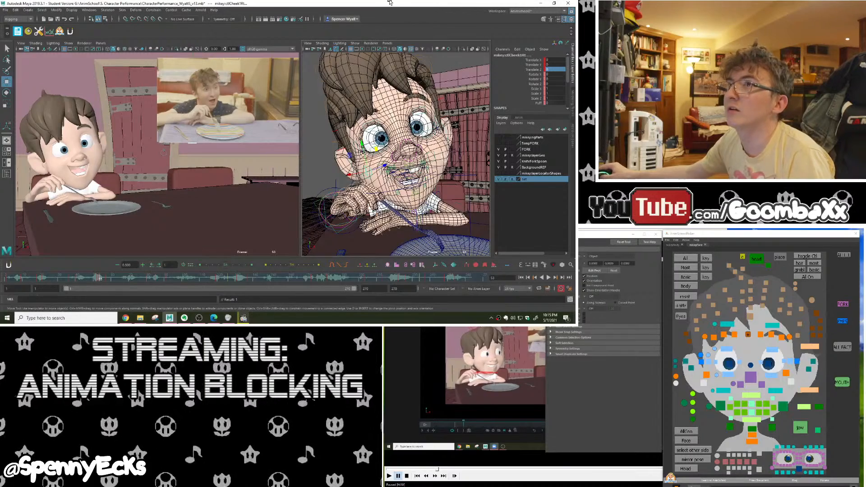
# Reselect both cheek controls, delete their extra key beside the open-mouth pose and scrub to frame 57 to check the cheeks
pyautogui.click(453, 60)
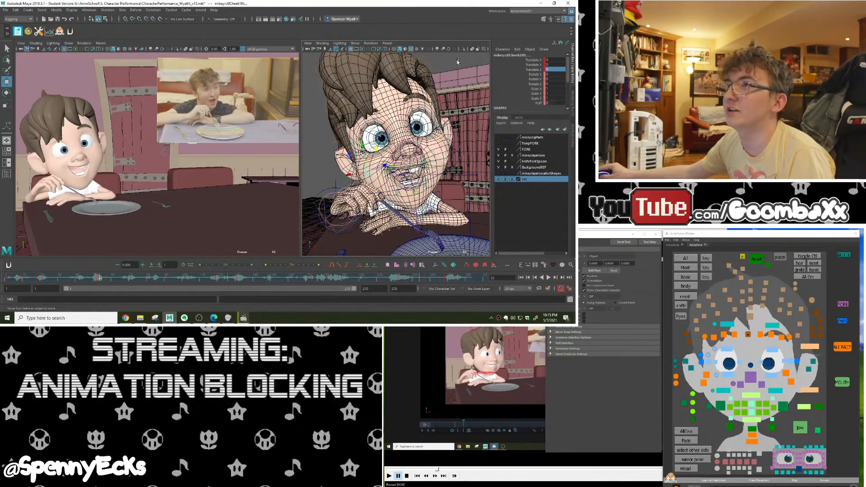
pyautogui.click(845, 350)
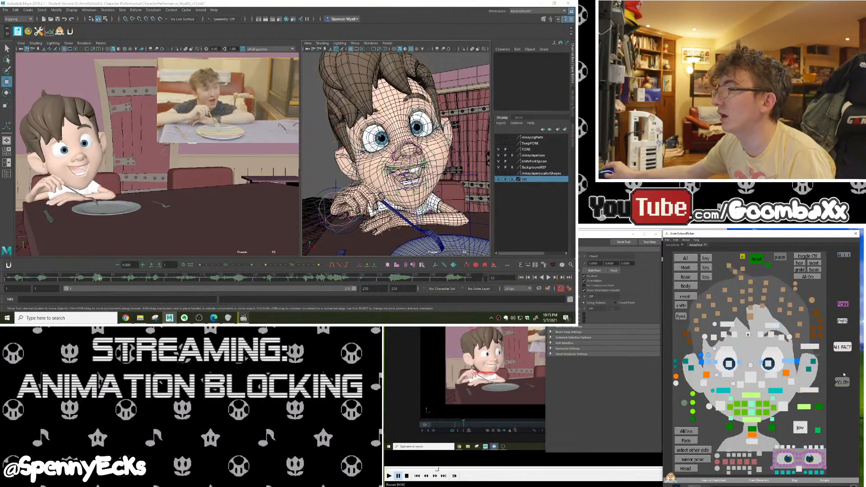
pyautogui.click(787, 381)
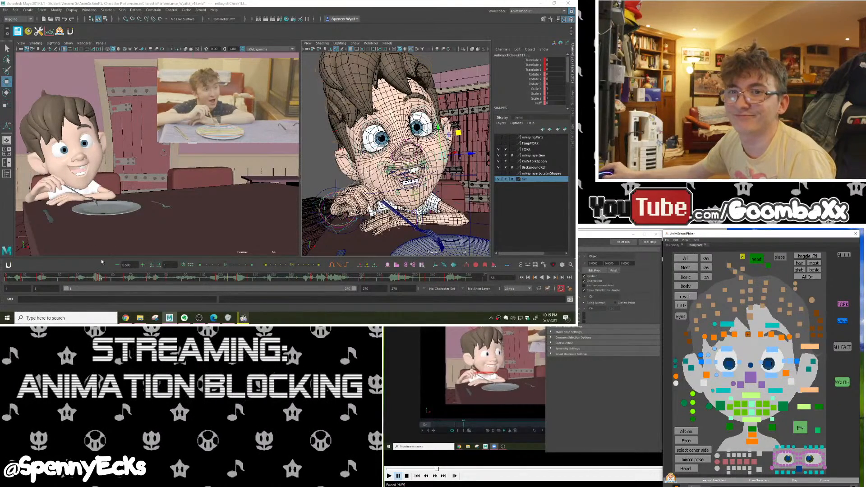
pyautogui.click(98, 278)
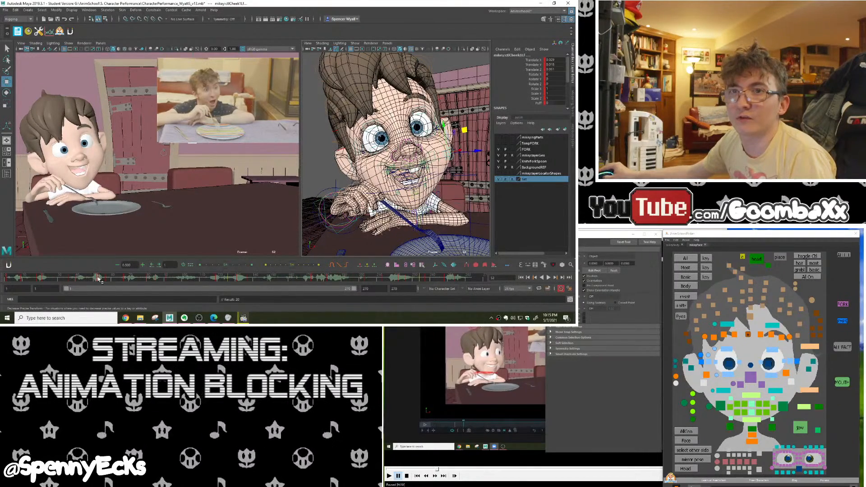
pyautogui.rightClick(98, 279)
pyautogui.click(118, 196)
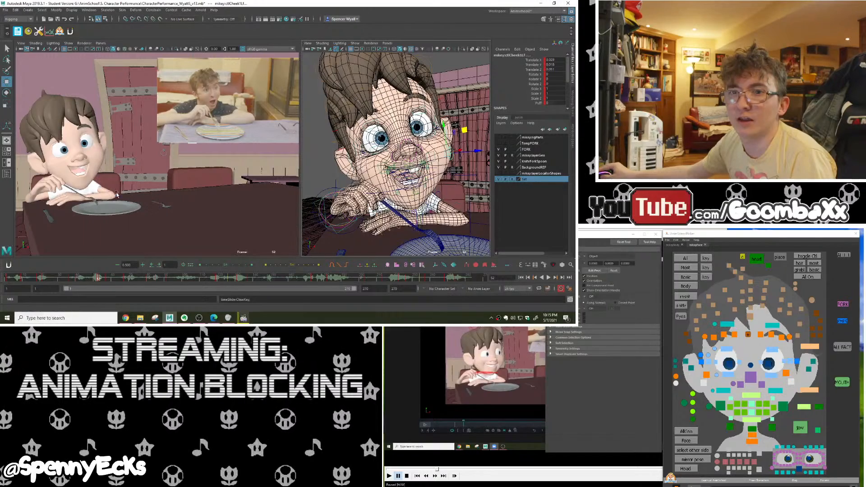
pyautogui.click(100, 280)
pyautogui.doubleClick(100, 279)
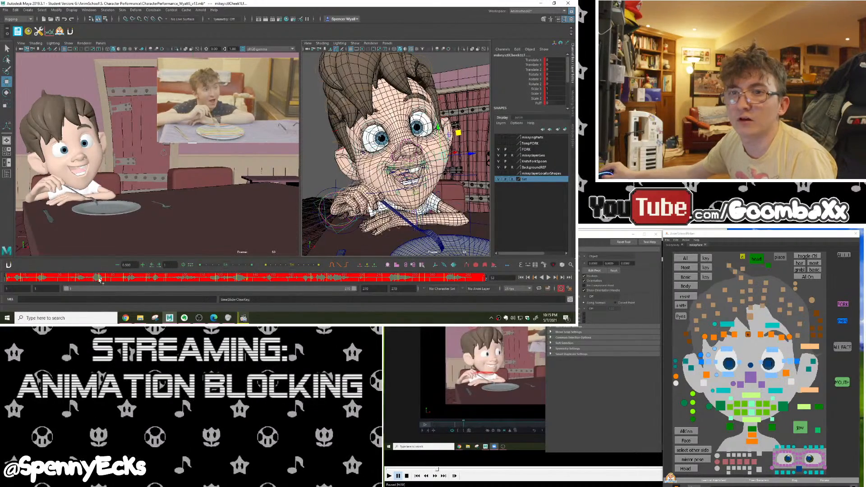
pyautogui.click(100, 280)
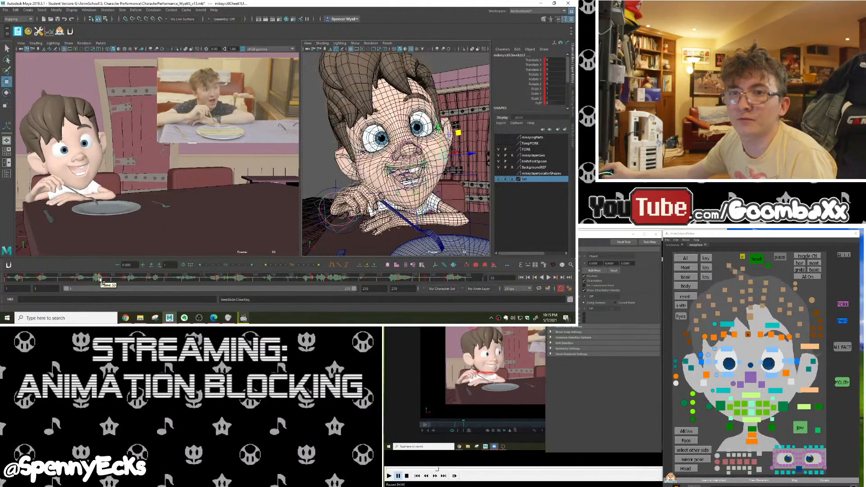
pyautogui.moveTo(100, 280)
pyautogui.mouseDown()
pyautogui.moveTo(337, 274)
pyautogui.moveTo(94, 273)
pyautogui.moveTo(107, 277)
pyautogui.mouseUp()
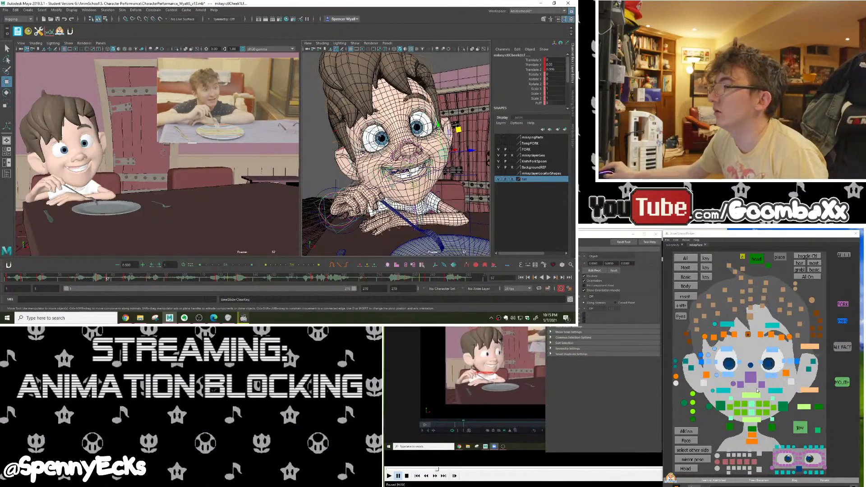
# Raise the lower eyelid controls at frame 57 to about 0.25 in Translate Y, scrubbing nearby frames to check the squint
pyautogui.click(736, 377)
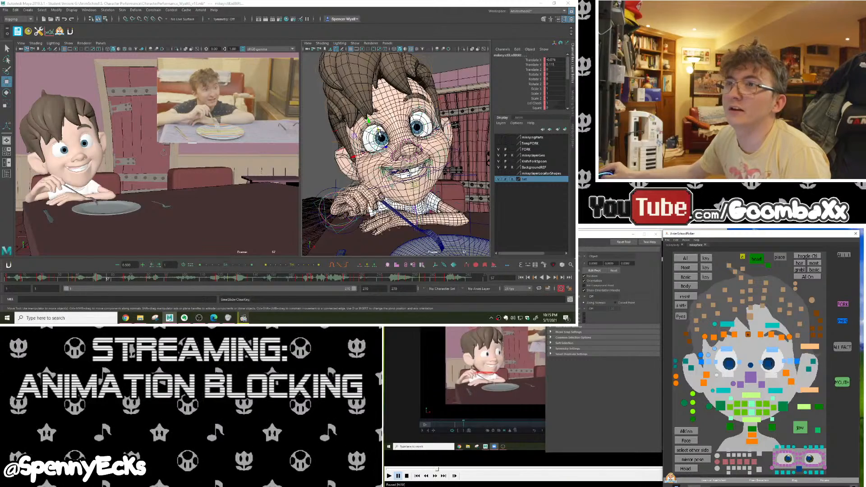
pyautogui.moveTo(372, 135); pyautogui.dragTo(371, 130)
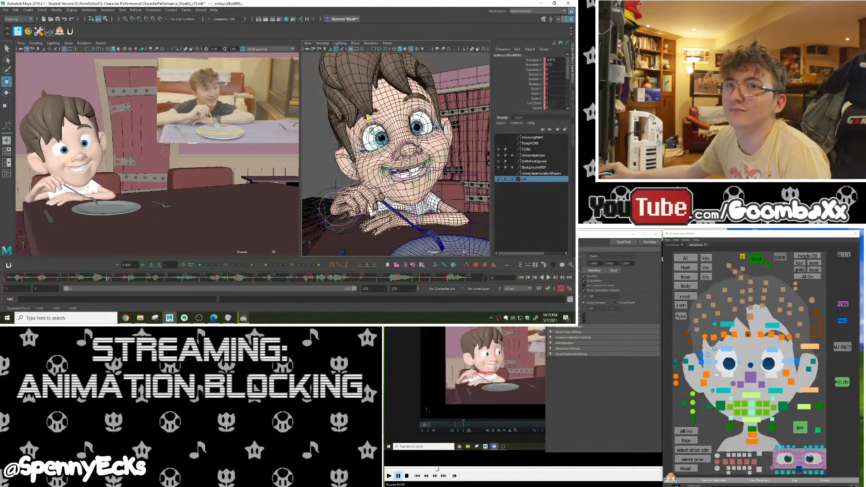
pyautogui.moveTo(105, 279); pyautogui.dragTo(108, 281)
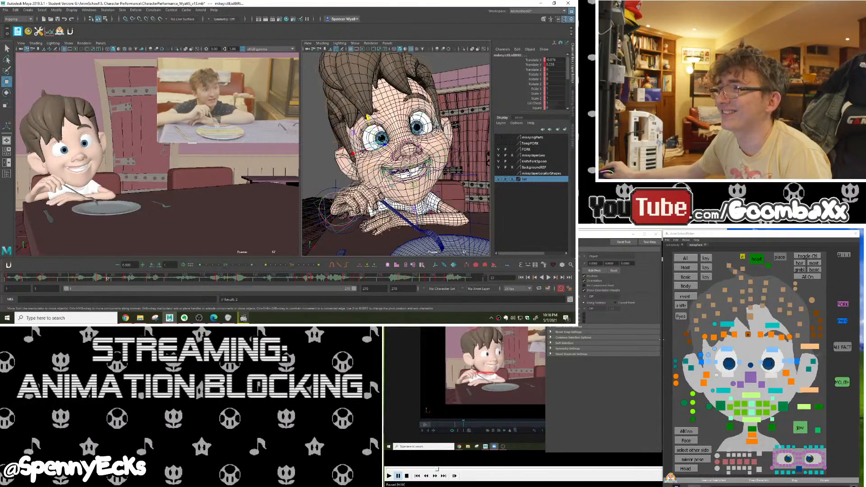
pyautogui.moveTo(368, 118); pyautogui.dragTo(367, 116)
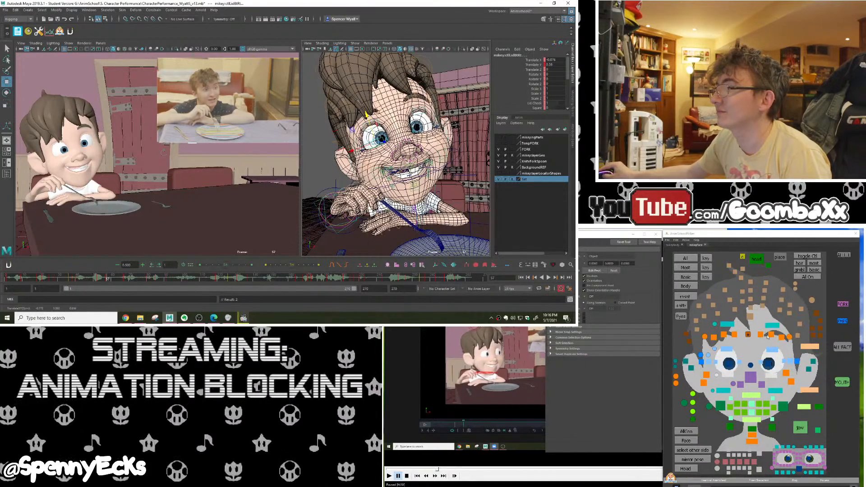
# Raise the brow controls slightly at frame 57, then reposition the outer right brow control on its own
pyautogui.moveTo(793, 334); pyautogui.dragTo(700, 339)
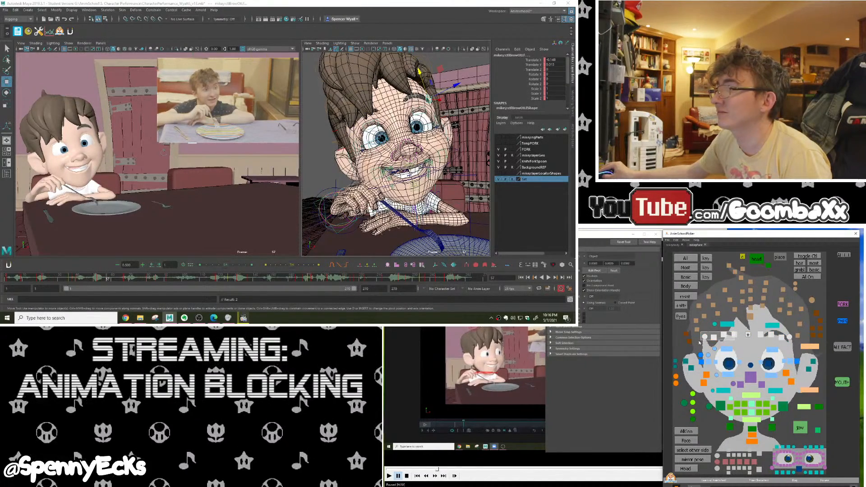
pyautogui.moveTo(345, 95); pyautogui.dragTo(344, 93)
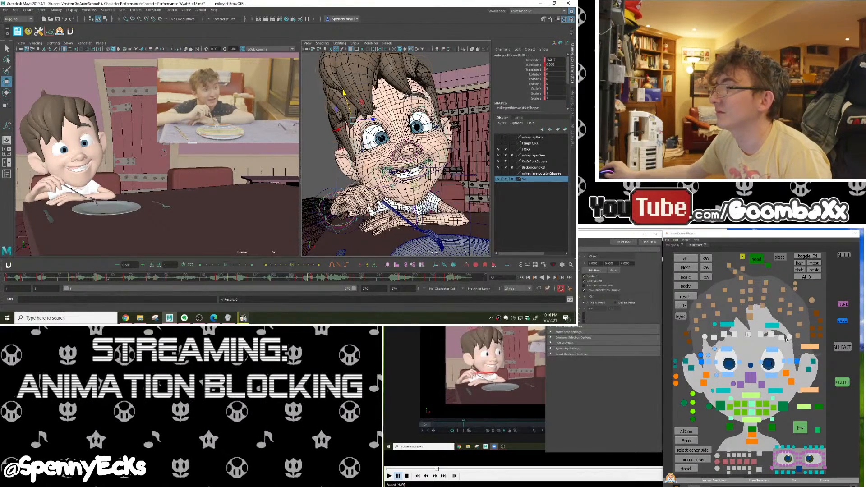
pyautogui.click(719, 338)
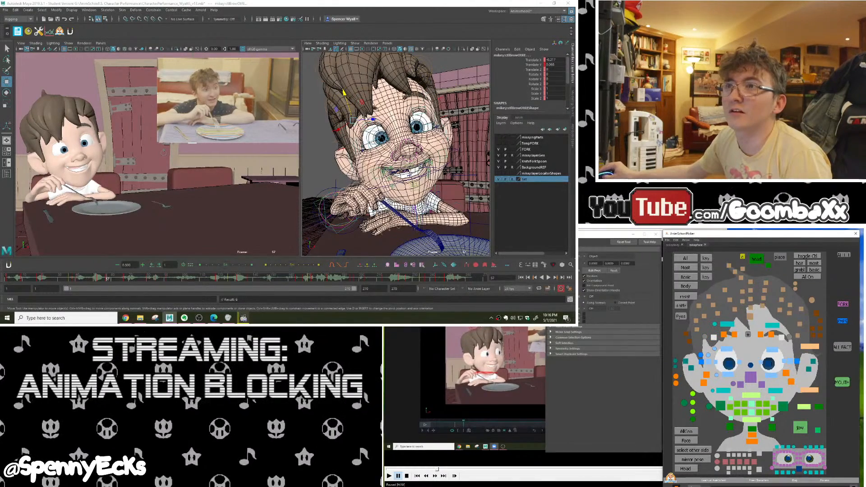
pyautogui.keyDown('shift'); pyautogui.click(354, 123); pyautogui.keyUp('shift')
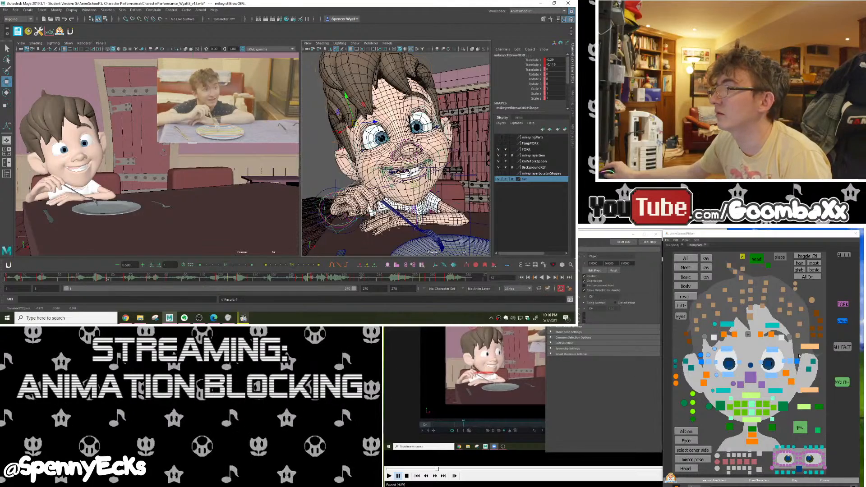
# Lower the middle right brow control slightly at frame 57 and check the brow shape in playback
pyautogui.click(751, 335)
pyautogui.click(364, 110)
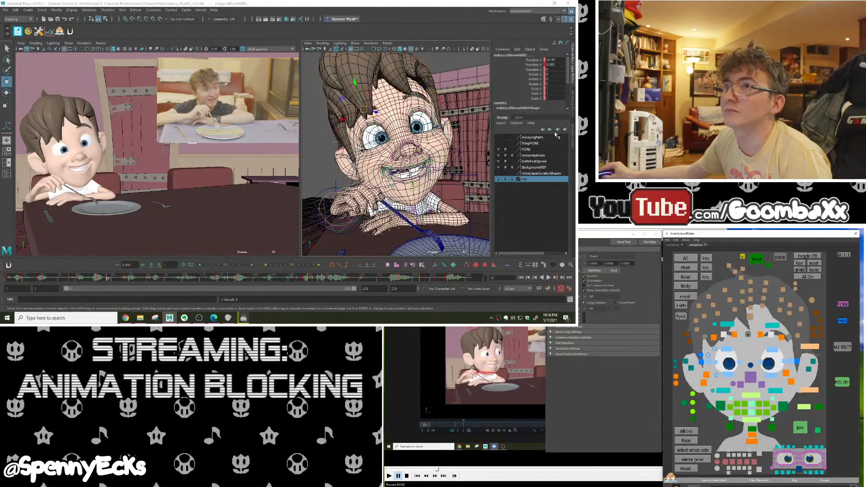
pyautogui.moveTo(363, 109); pyautogui.dragTo(364, 113)
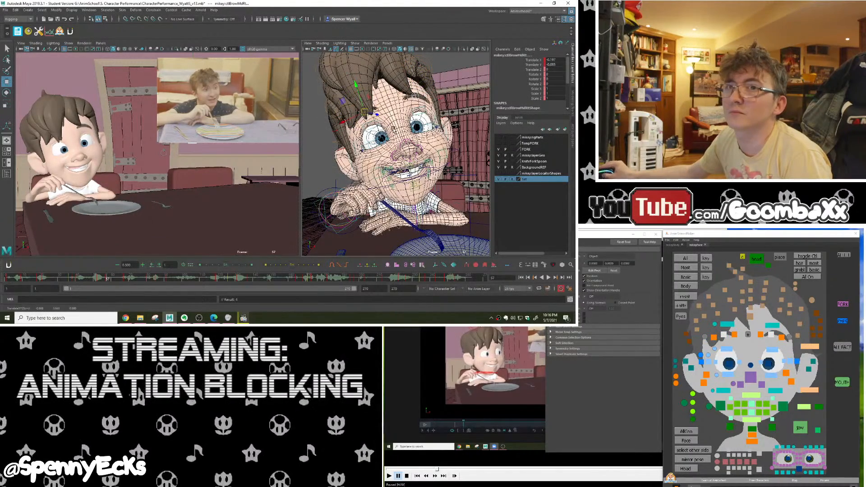
pyautogui.moveTo(106, 278)
pyautogui.mouseDown()
pyautogui.moveTo(94, 278)
pyautogui.moveTo(107, 280)
pyautogui.mouseUp()
pyautogui.hotkey('alt', 'v')
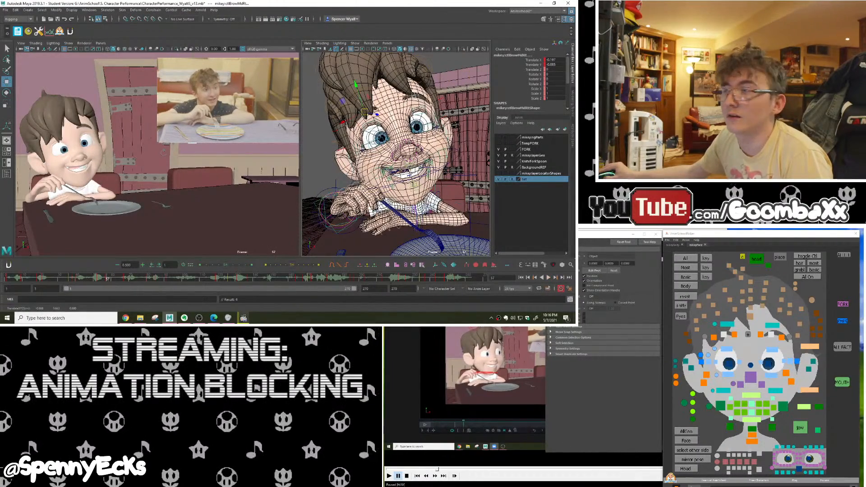
# Raise the outer right brow control slightly at frame 57 and review the brow pose in playback
pyautogui.click(787, 336)
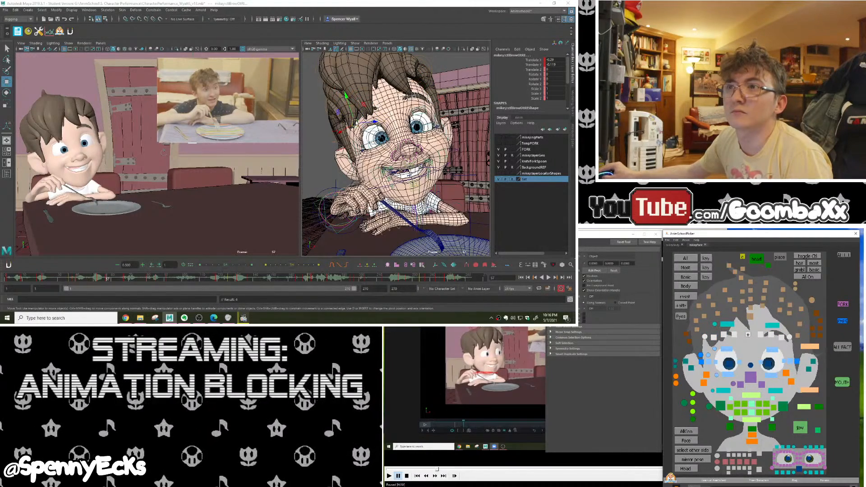
pyautogui.moveTo(355, 123); pyautogui.dragTo(354, 119)
pyautogui.moveTo(106, 280)
pyautogui.mouseDown()
pyautogui.moveTo(90, 282)
pyautogui.moveTo(128, 281)
pyautogui.moveTo(88, 281)
pyautogui.moveTo(135, 281)
pyautogui.moveTo(107, 282)
pyautogui.mouseUp()
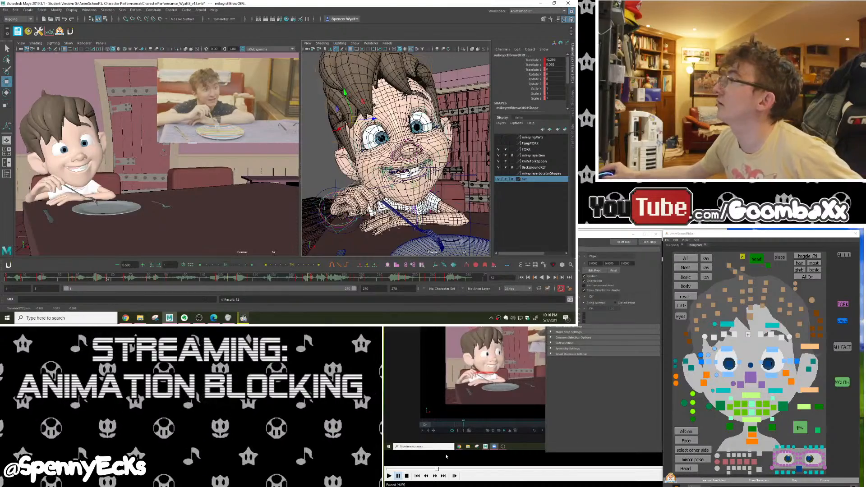
pyautogui.hotkey('alt', 'shift', 'v')
pyautogui.hotkey('alt', 'v')
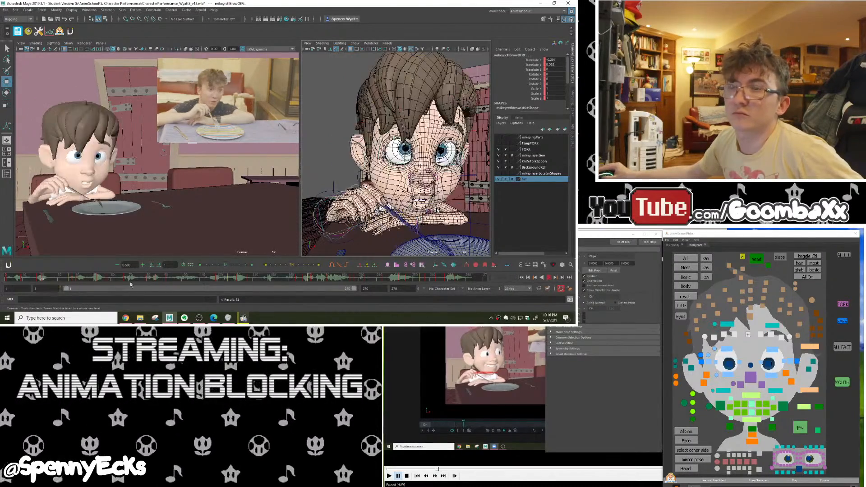
pyautogui.click(549, 278)
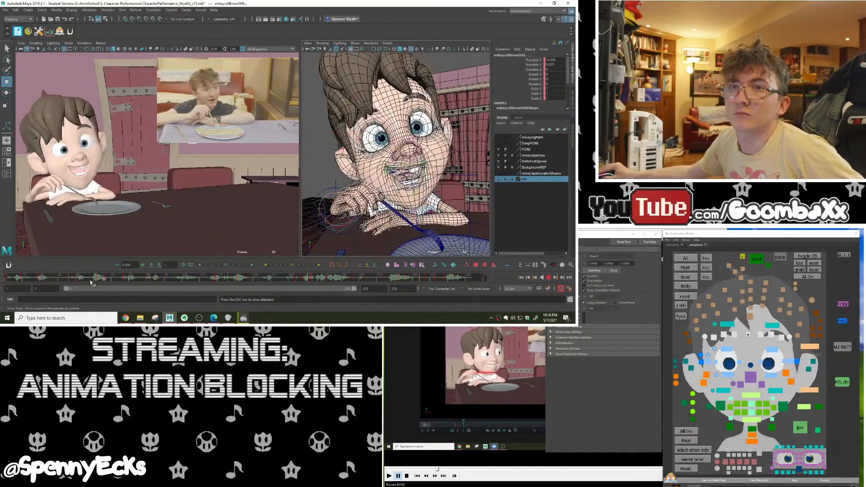
pyautogui.click(549, 278)
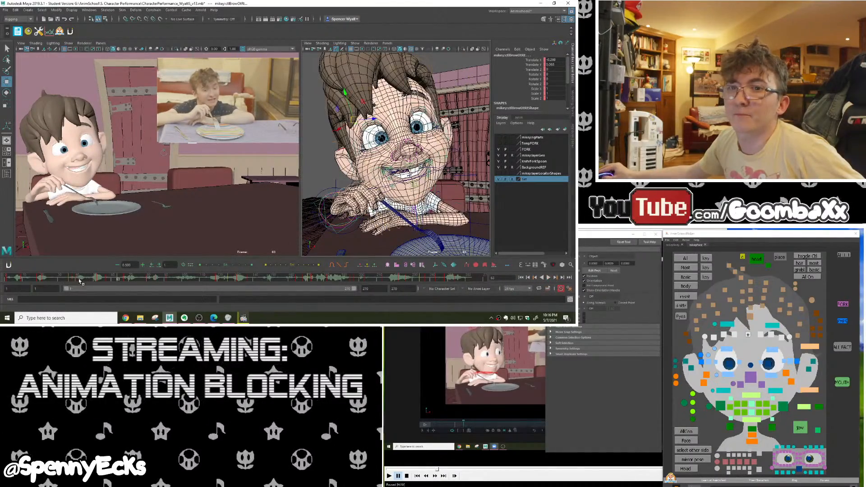
# Copy the key of all mouth controls at frame 38 and paste it onto frame 46
pyautogui.moveTo(80, 281)
pyautogui.mouseDown()
pyautogui.moveTo(93, 281)
pyautogui.moveTo(63, 280)
pyautogui.moveTo(90, 280)
pyautogui.moveTo(74, 281)
pyautogui.mouseUp()
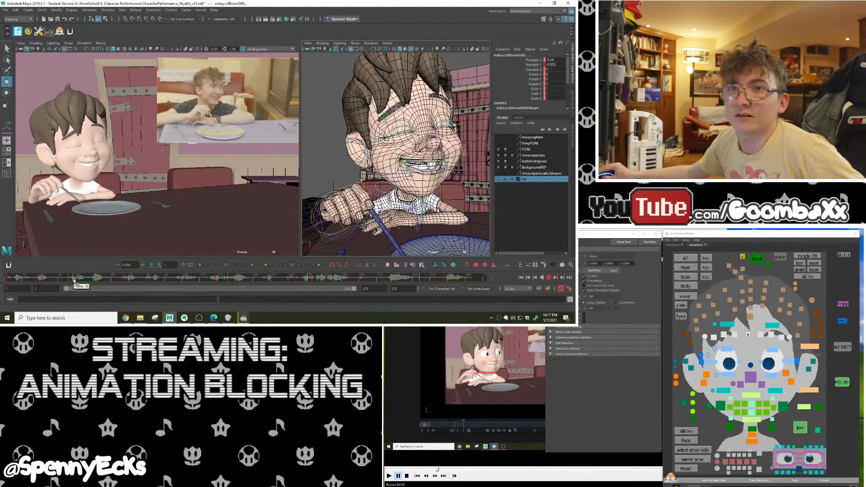
pyautogui.click(800, 428)
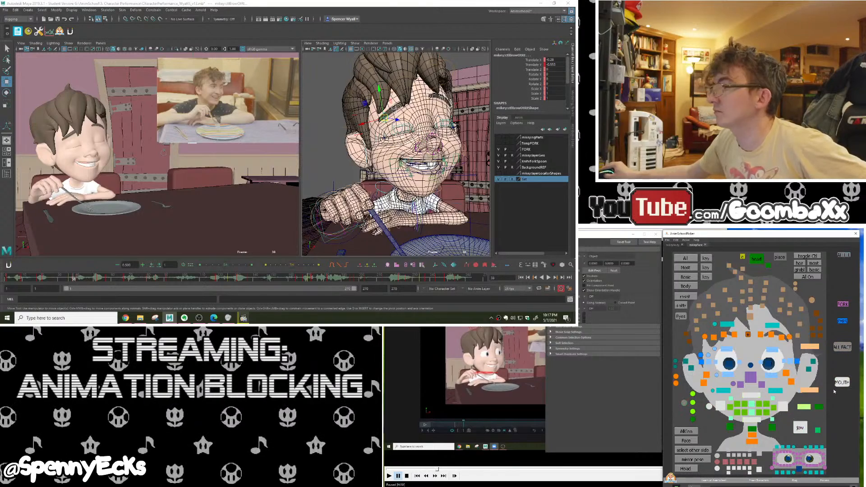
pyautogui.rightClick(73, 281)
pyautogui.click(91, 187)
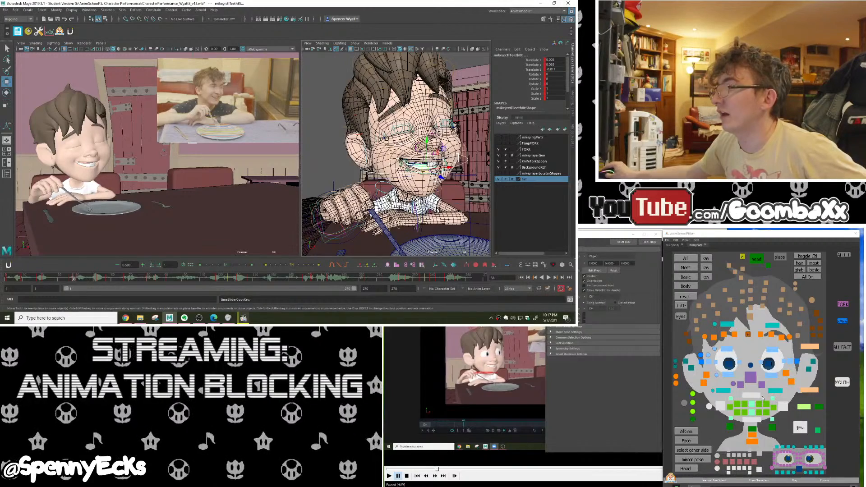
pyautogui.click(761, 396)
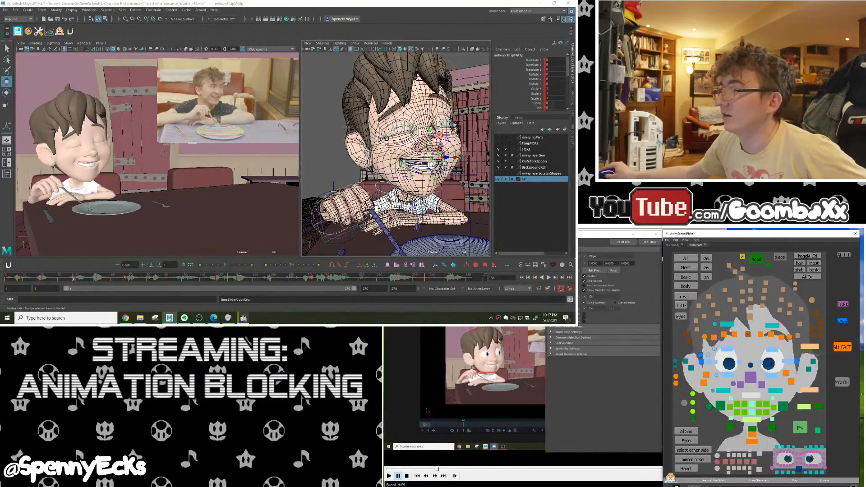
pyautogui.click(800, 428)
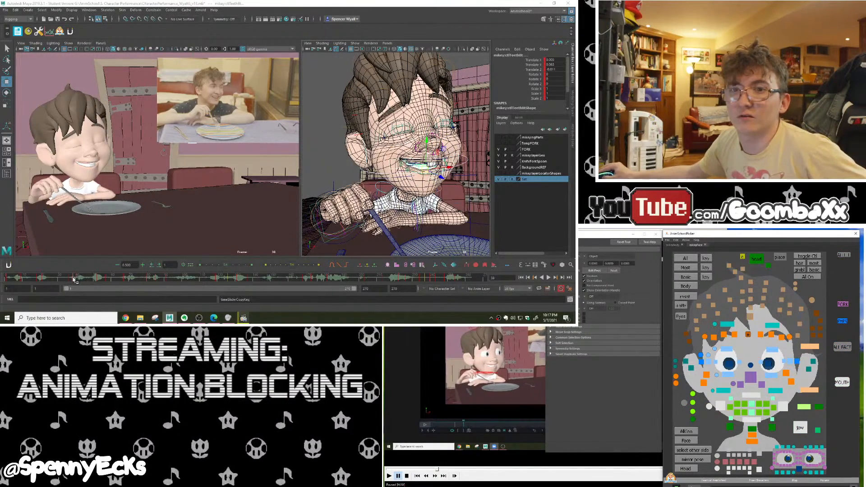
pyautogui.click(87, 280)
pyautogui.moveTo(90, 280); pyautogui.dragTo(86, 281)
pyautogui.rightClick(88, 280)
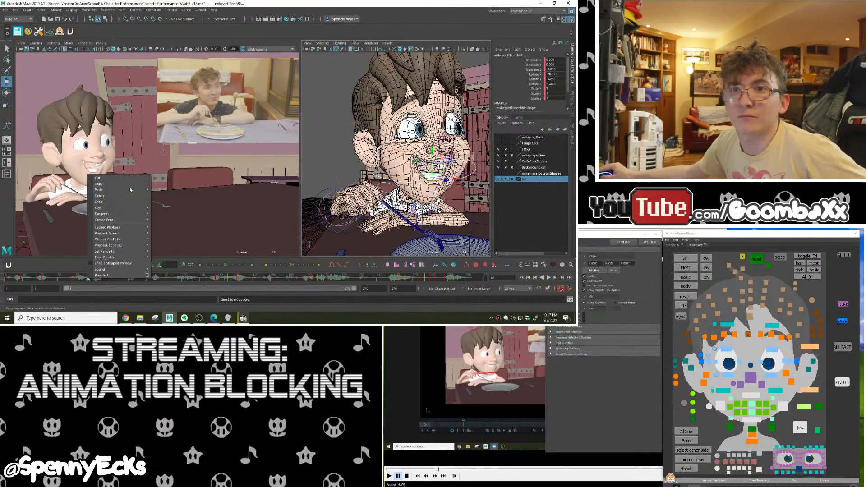
pyautogui.moveTo(130, 190)
pyautogui.click(166, 194)
pyautogui.hotkey('alt', 'v')
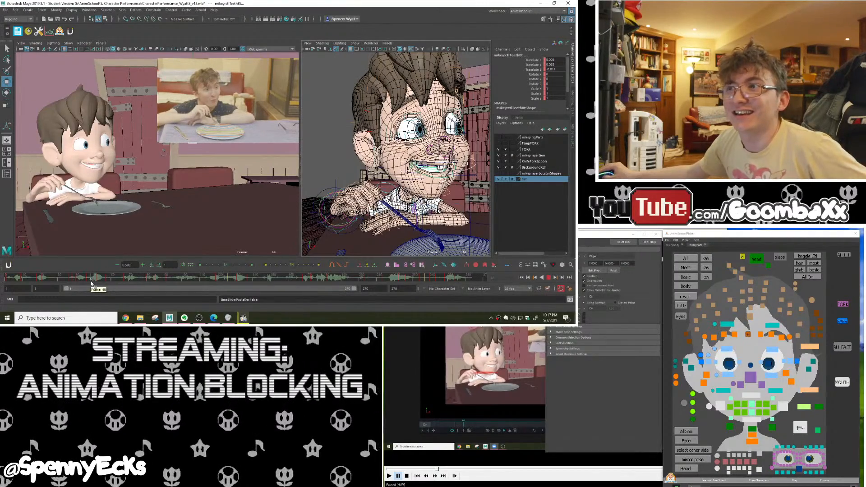
# Try raising the middle upper lip control at frame 46 to expose more of the upper teeth
pyautogui.click(87, 281)
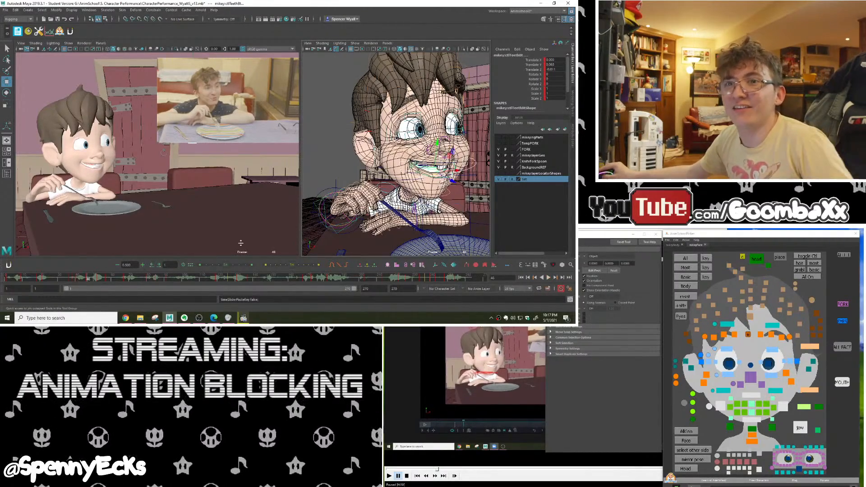
pyautogui.scroll(8, 401, 182)
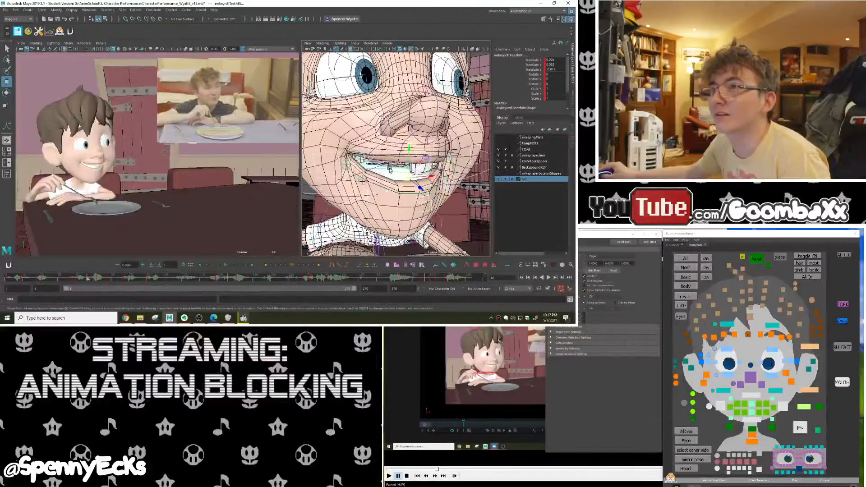
pyautogui.scroll(8, 392, 166)
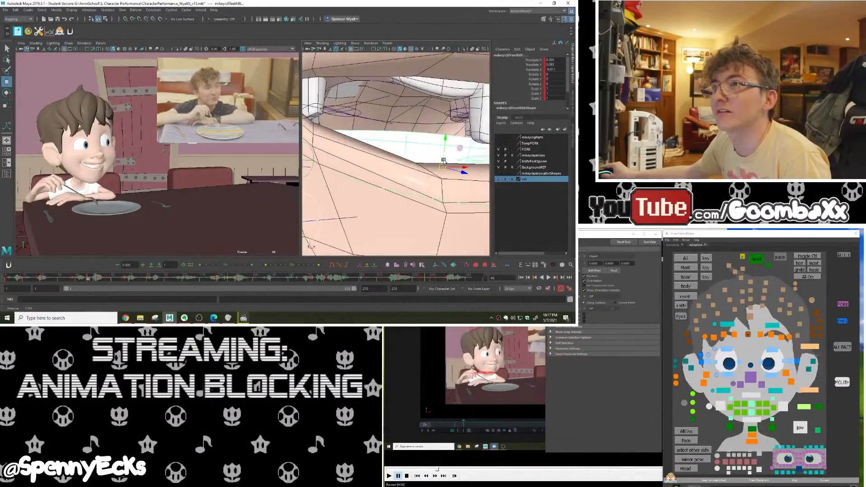
pyautogui.scroll(-6, 425, 163)
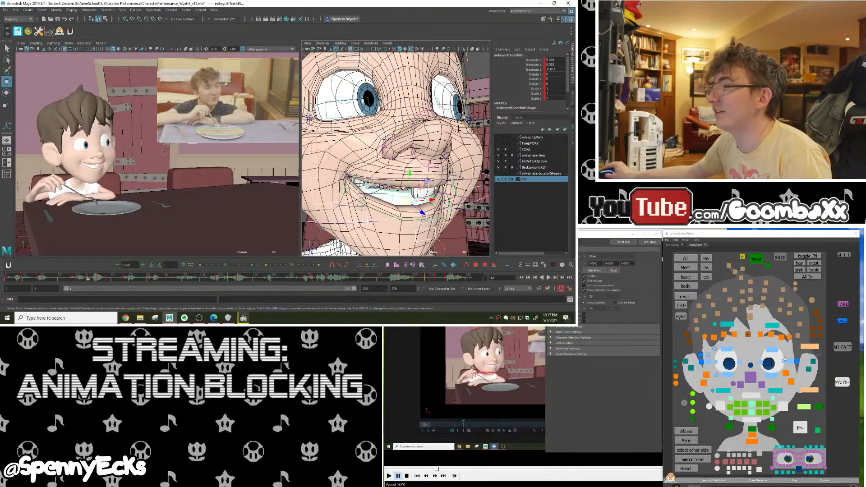
pyautogui.click(759, 394)
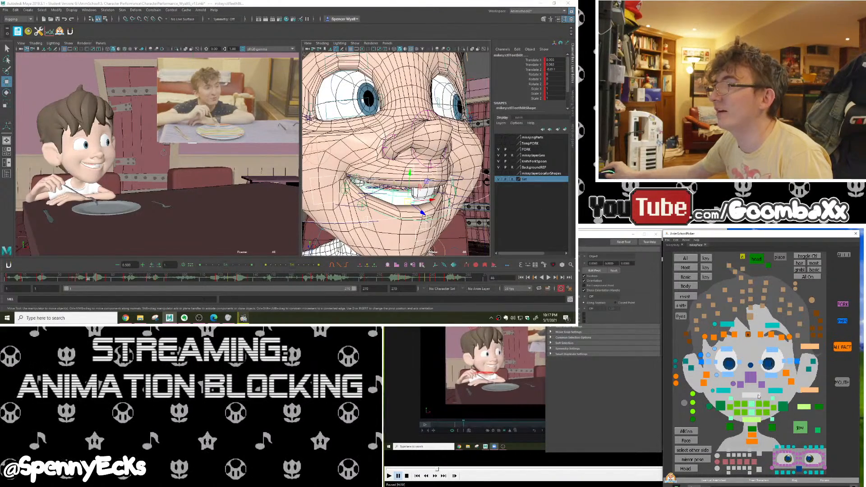
pyautogui.moveTo(422, 165); pyautogui.dragTo(428, 136)
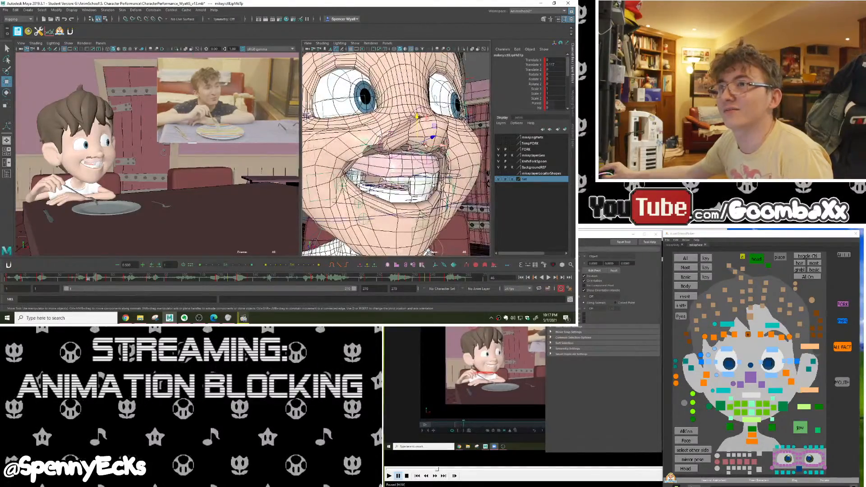
pyautogui.keyDown('alt'); pyautogui.moveTo(407, 179); pyautogui.dragTo(426, 135); pyautogui.keyUp('alt')
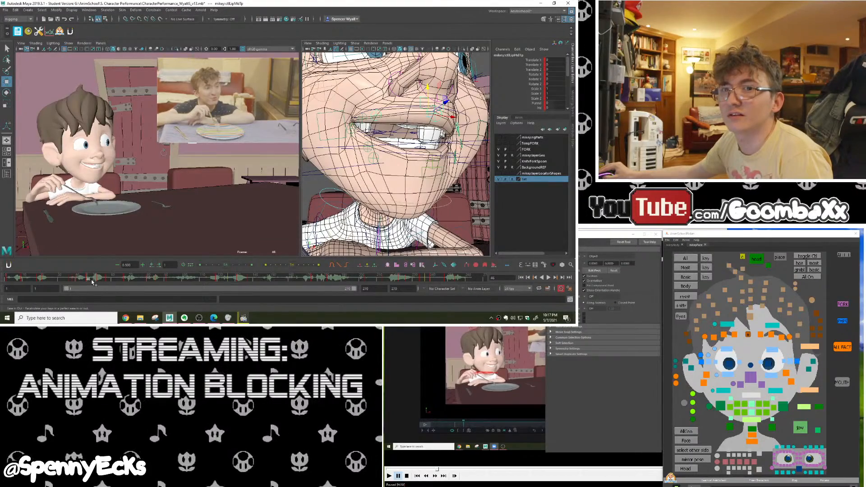
# Rotate the jaw control at frame 40 to partly close and tilt the open mouth, and key it
pyautogui.hotkey('alt', 'v')
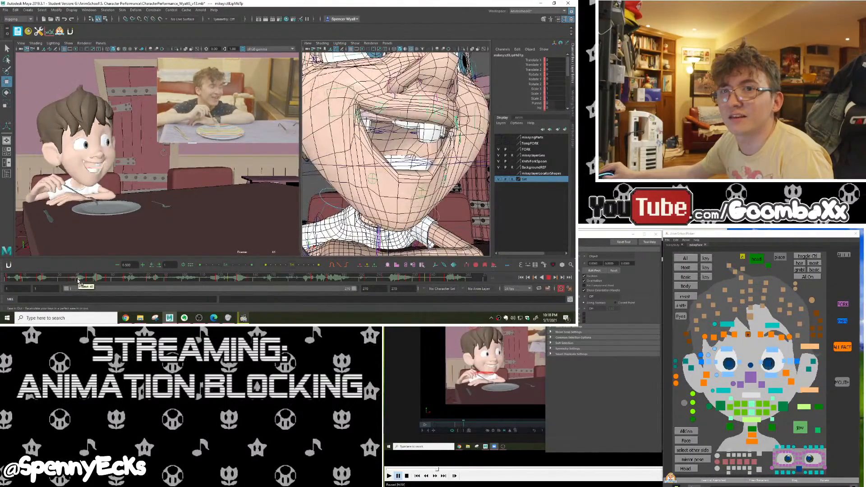
pyautogui.moveTo(76, 280); pyautogui.dragTo(77, 281)
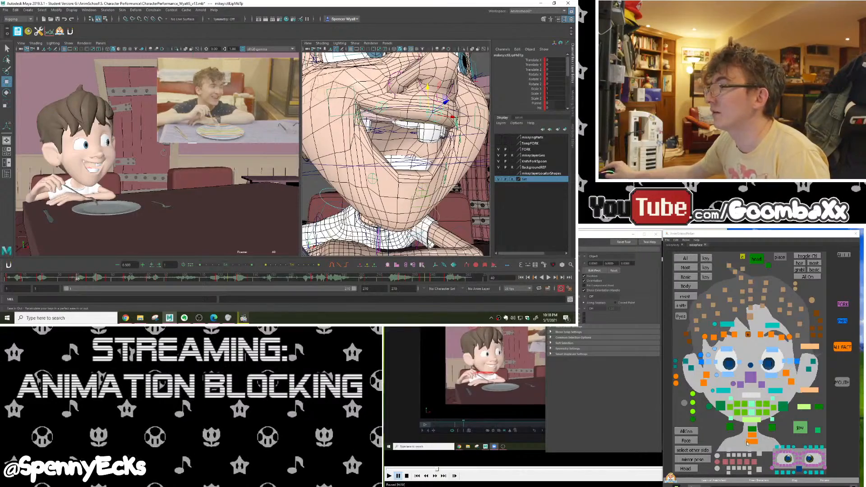
pyautogui.click(801, 430)
pyautogui.press('e')
pyautogui.moveTo(378, 168); pyautogui.dragTo(374, 156)
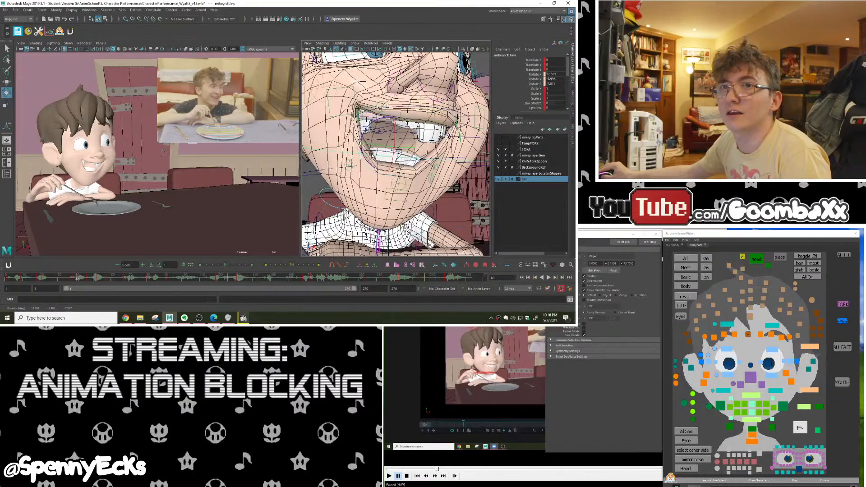
pyautogui.press('s')
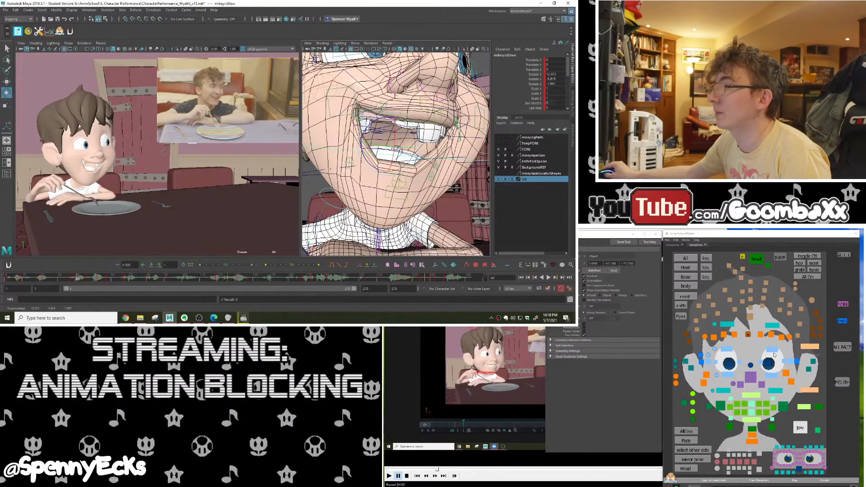
# Adjust the lower head control's Rotate Z at frames 40 and 46 to tilt the lower face, checking it in playback
pyautogui.click(809, 390)
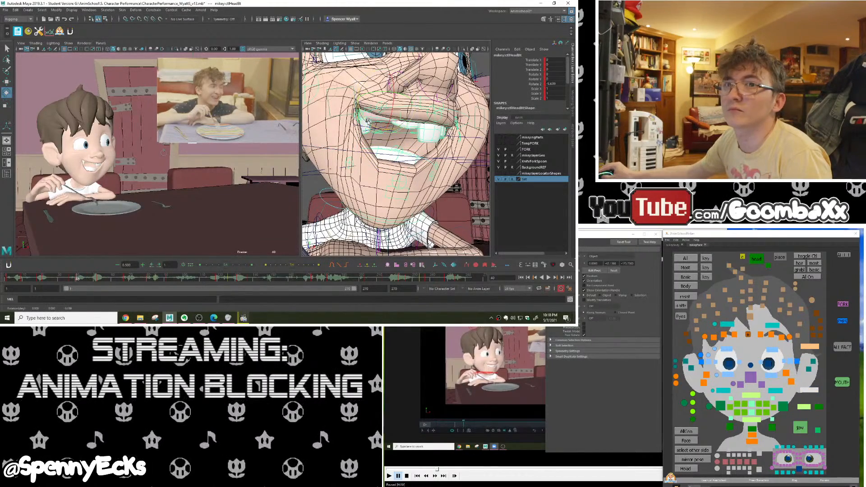
pyautogui.moveTo(365, 120); pyautogui.dragTo(366, 120)
pyautogui.hotkey('alt', 'v')
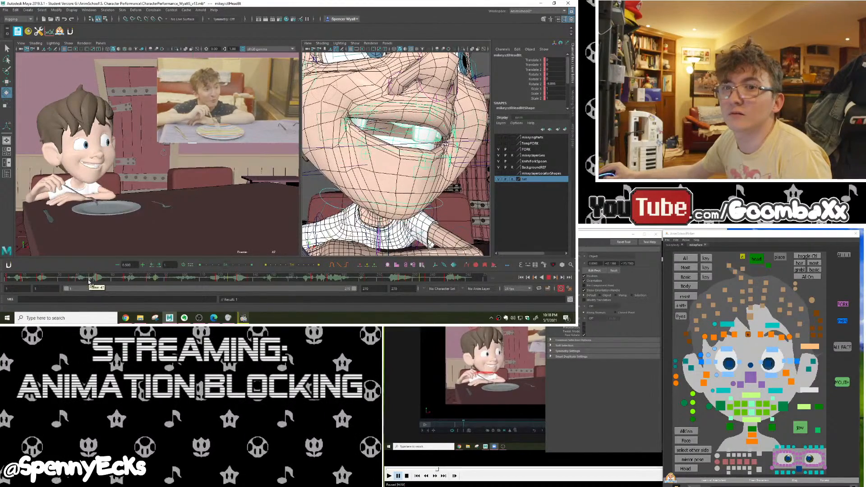
pyautogui.hotkey('alt', 'v')
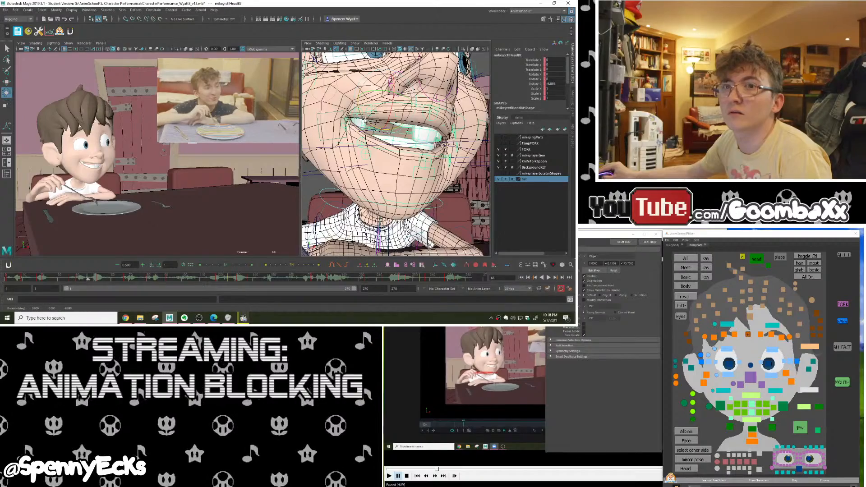
pyautogui.moveTo(364, 119); pyautogui.dragTo(365, 121)
pyautogui.moveTo(85, 277)
pyautogui.mouseDown()
pyautogui.moveTo(40, 277)
pyautogui.moveTo(77, 280)
pyautogui.mouseUp()
pyautogui.hotkey('alt', 'v')
# Rotate the upper head control slightly in Z at frame 40 and play back the surrounding poses to check the head shape
pyautogui.click(810, 347)
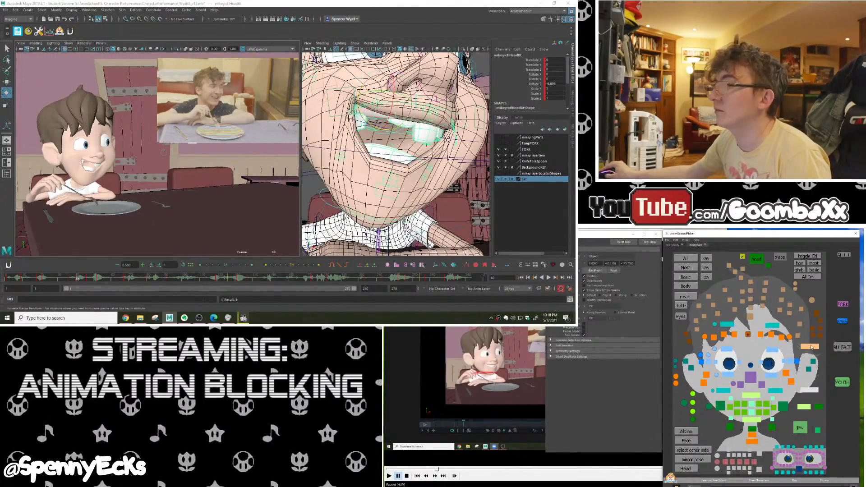
pyautogui.moveTo(81, 280); pyautogui.dragTo(77, 280)
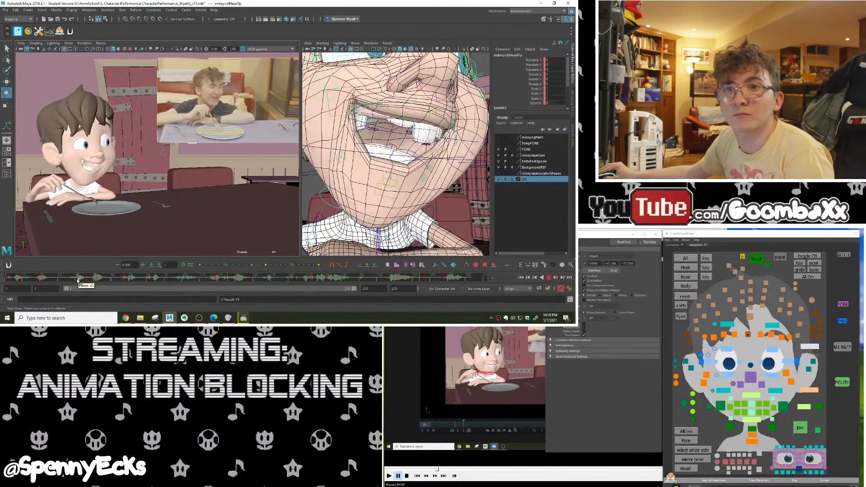
pyautogui.keyDown('alt'); pyautogui.moveTo(404, 124); pyautogui.dragTo(330, 116, button='right'); pyautogui.keyUp('alt')
pyautogui.keyDown('alt'); pyautogui.moveTo(329, 113); pyautogui.dragTo(363, 104); pyautogui.keyUp('alt')
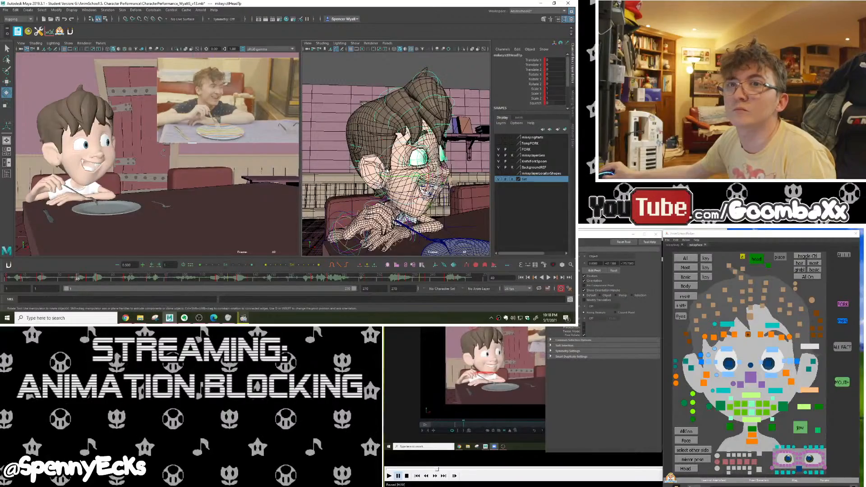
pyautogui.moveTo(386, 168); pyautogui.dragTo(388, 171)
pyautogui.click(67, 280)
pyautogui.hotkey('alt', 'v')
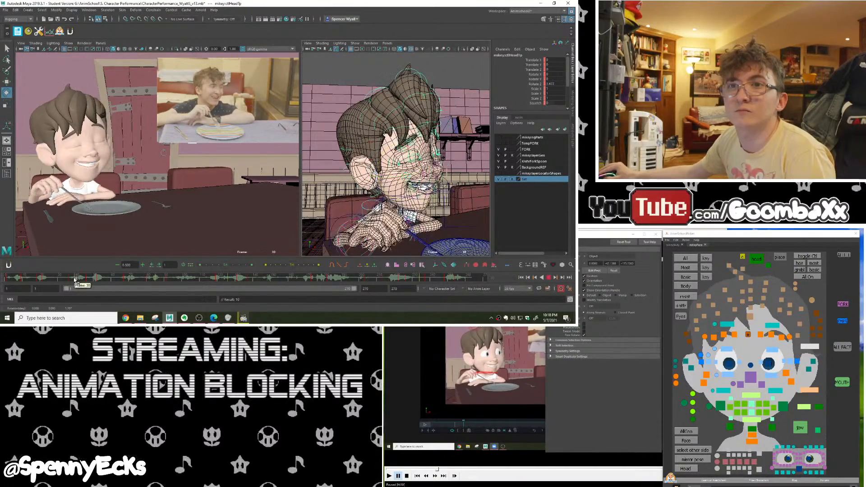
# Rotate the neck control at frame 52 to adjust the head tilt, and check it against the surrounding frames
pyautogui.click(54, 281)
pyautogui.moveTo(70, 281); pyautogui.dragTo(98, 279)
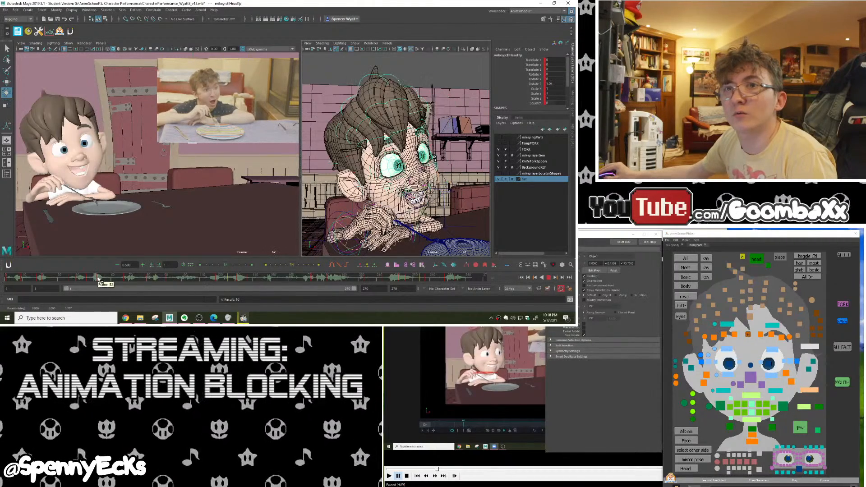
pyautogui.click(674, 245)
pyautogui.click(743, 316)
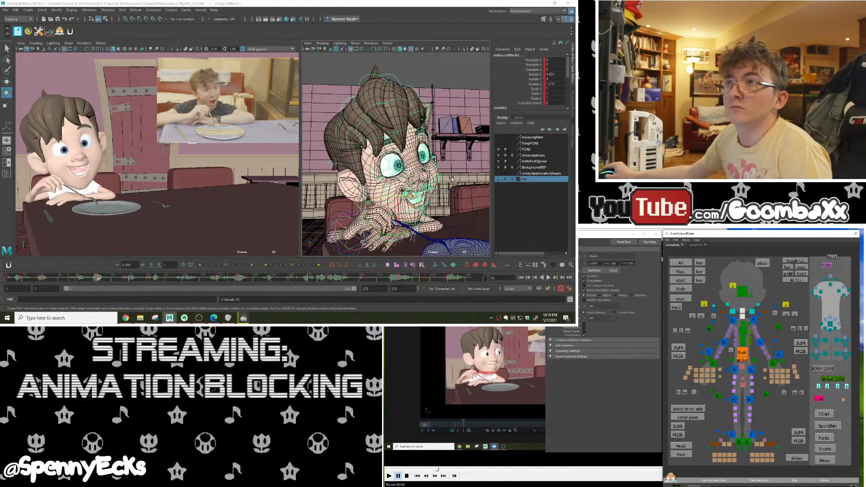
pyautogui.scroll(-4, 452, 179)
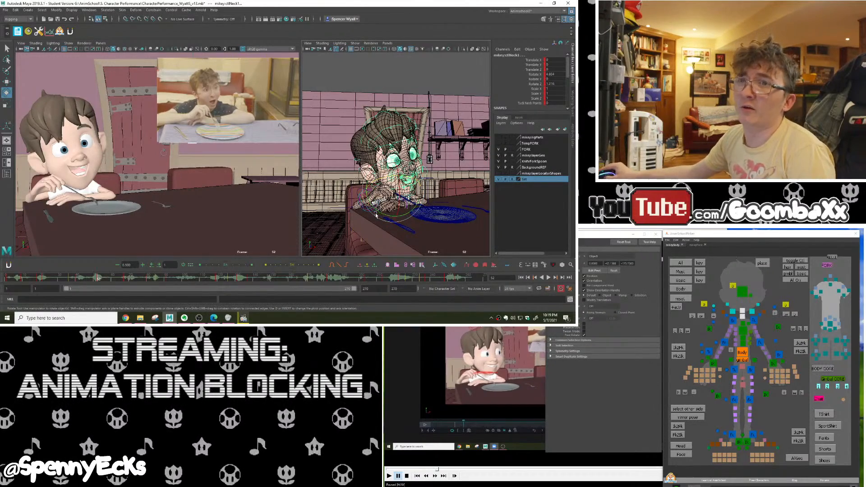
pyautogui.keyDown('alt'); pyautogui.moveTo(423, 211); pyautogui.dragTo(384, 194); pyautogui.keyUp('alt')
pyautogui.scroll(3, 394, 208)
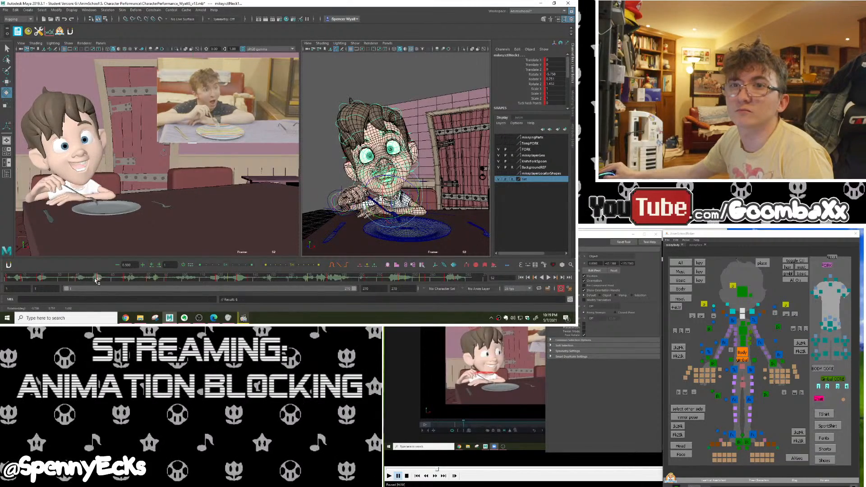
pyautogui.hotkey('alt', 'v')
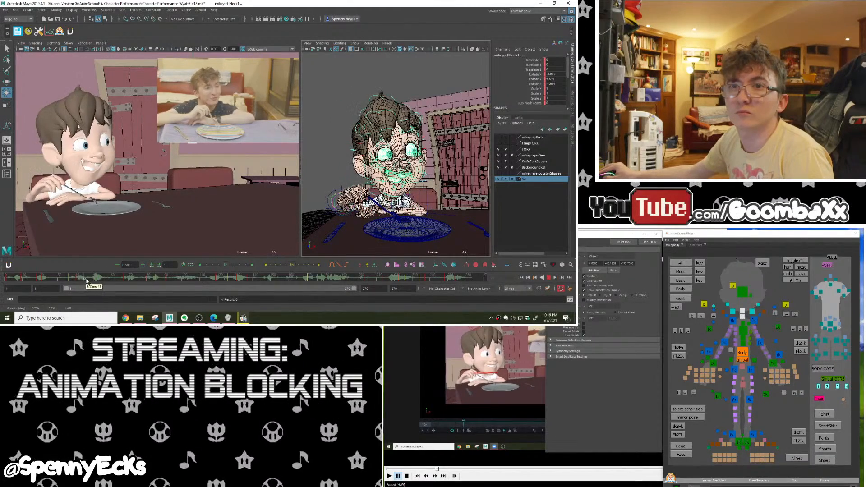
# Rotate the neck control at frames 67 and 80 to carry the adjusted head tilt through those poses
pyautogui.moveTo(87, 281); pyautogui.dragTo(123, 281)
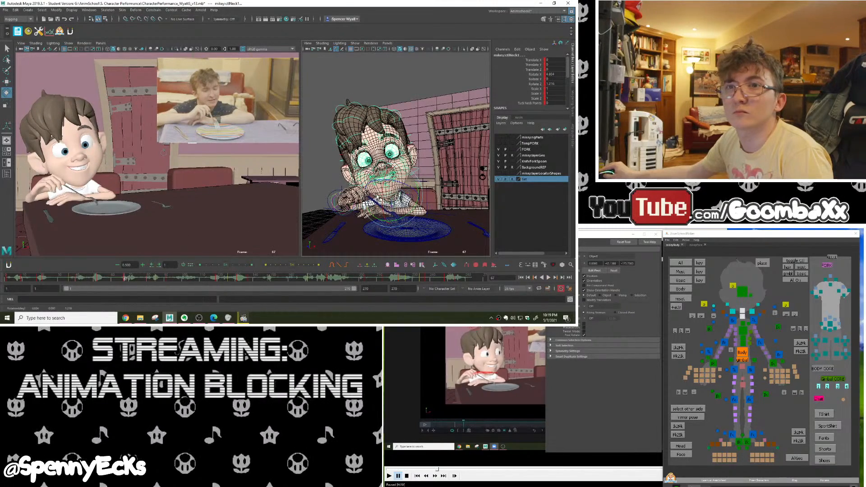
pyautogui.moveTo(377, 197); pyautogui.dragTo(379, 192)
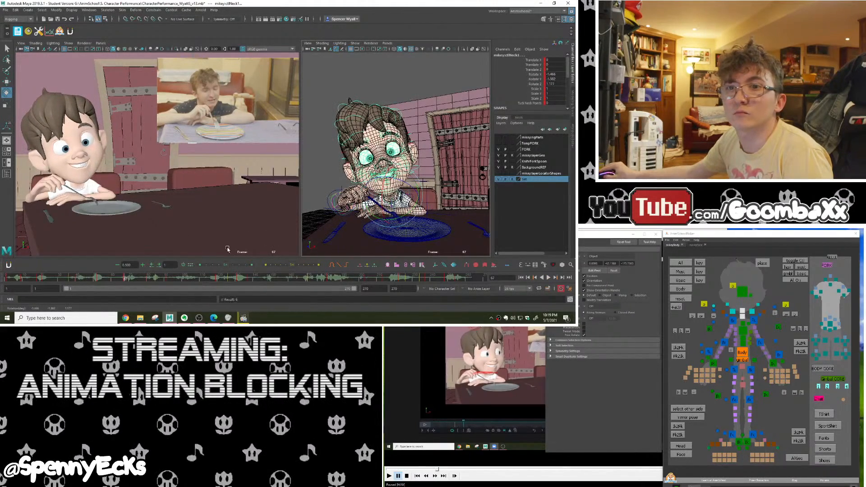
pyautogui.moveTo(122, 279); pyautogui.dragTo(150, 279)
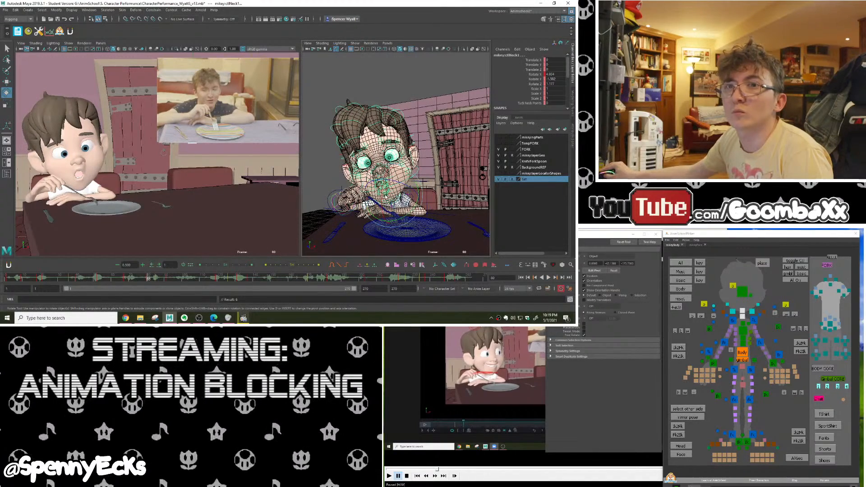
pyautogui.moveTo(387, 197); pyautogui.dragTo(385, 194)
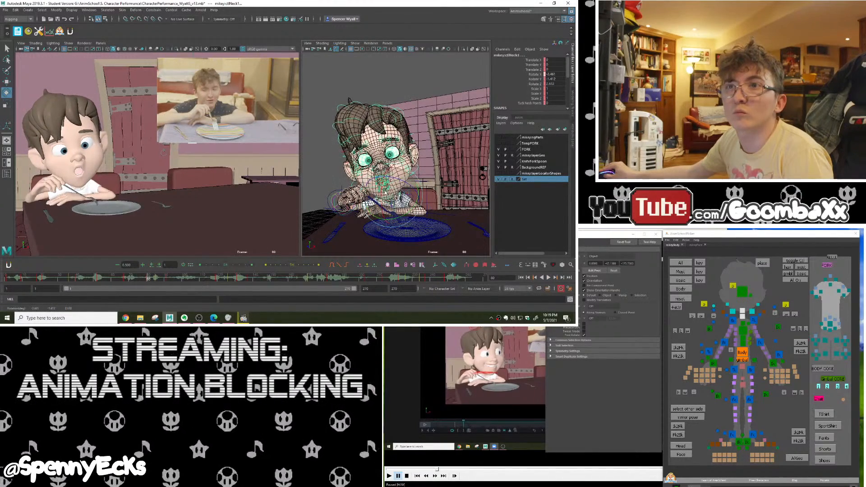
# Scrub and play back the shot to check the neck poses, and watch the next part of the recorded review feedback
pyautogui.moveTo(135, 279); pyautogui.dragTo(41, 293)
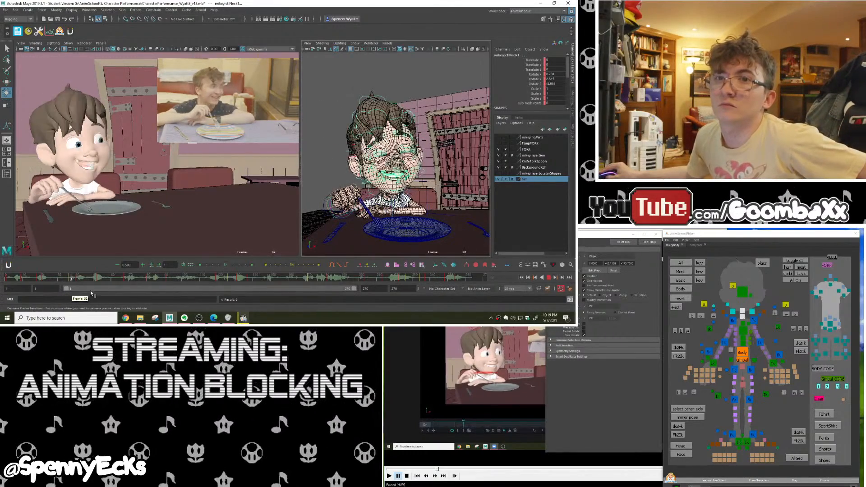
pyautogui.moveTo(152, 293); pyautogui.dragTo(308, 284)
pyautogui.click(242, 184)
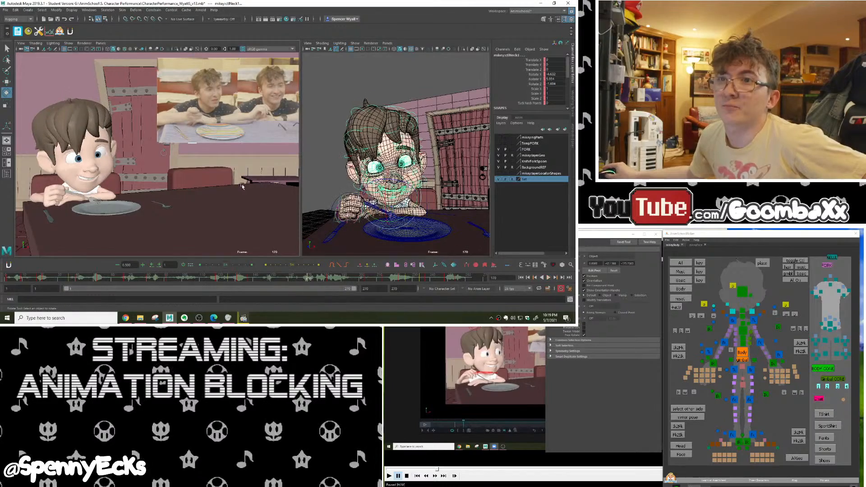
pyautogui.click(549, 278)
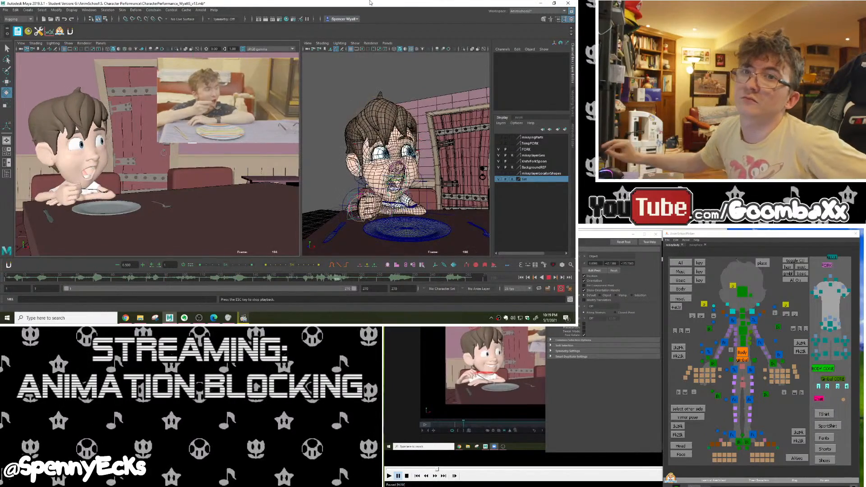
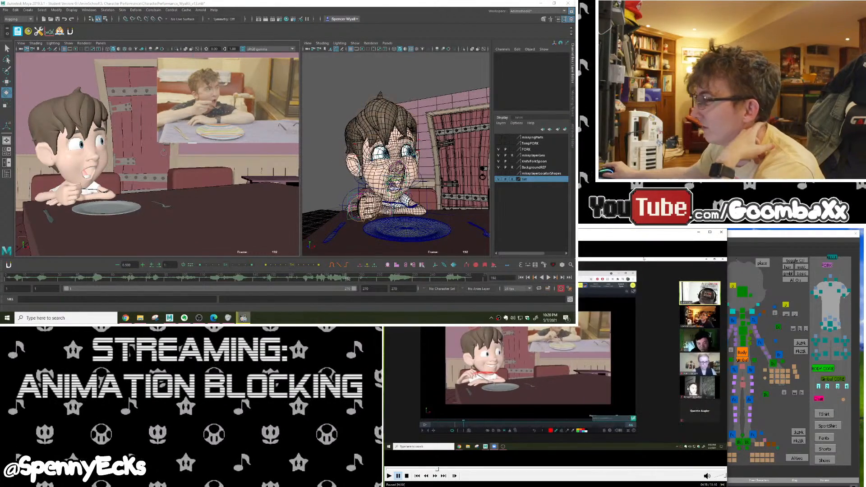
pyautogui.click(515, 395)
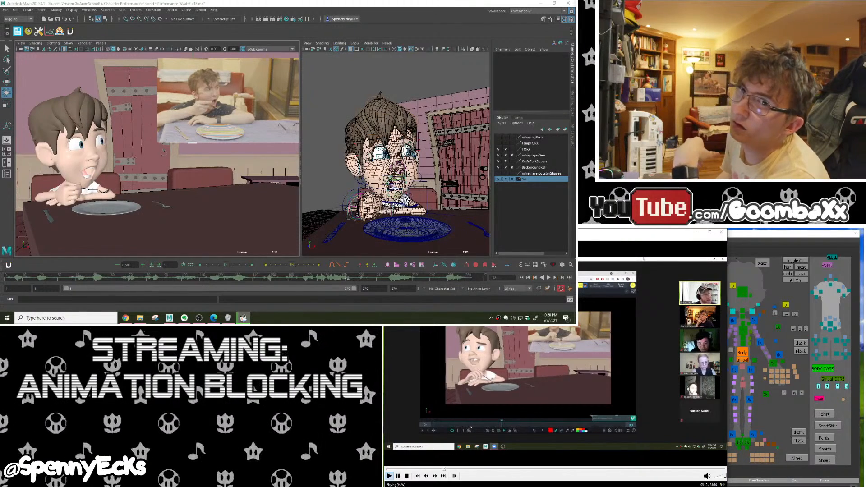
pyautogui.click(455, 343)
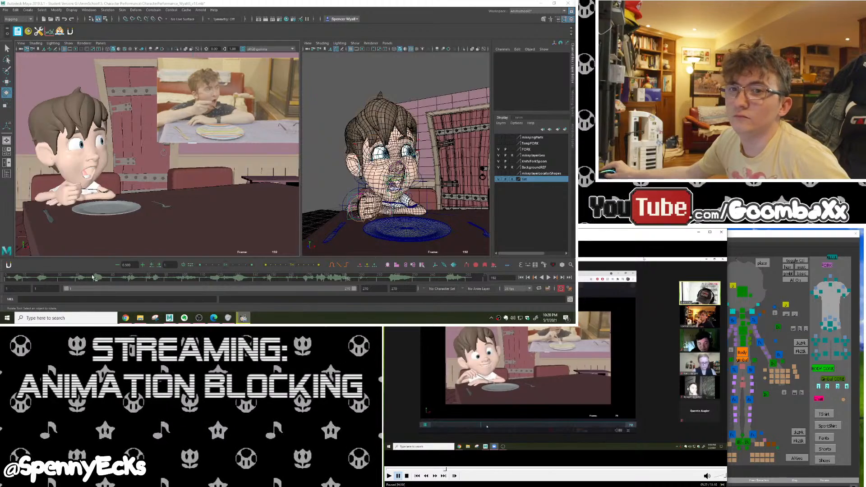
# Select all body, face and fork controls and key the worried open-mouth pose earlier, at frame 87
pyautogui.moveTo(93, 278); pyautogui.dragTo(171, 284)
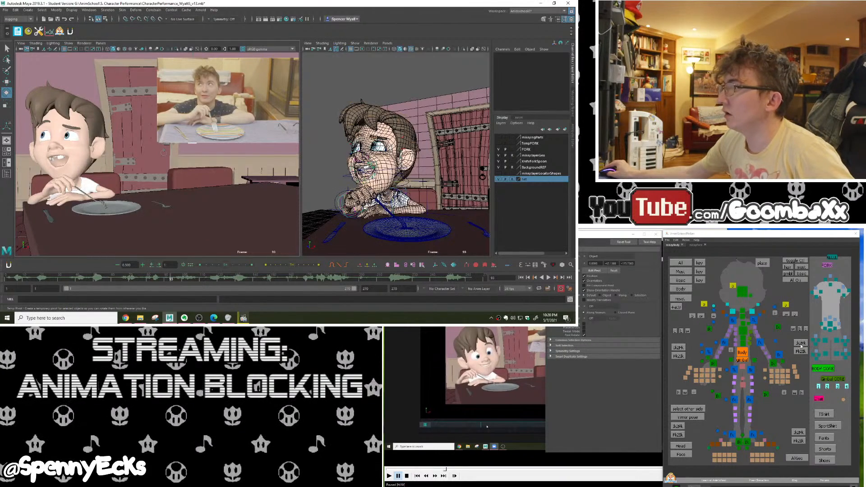
pyautogui.click(833, 258)
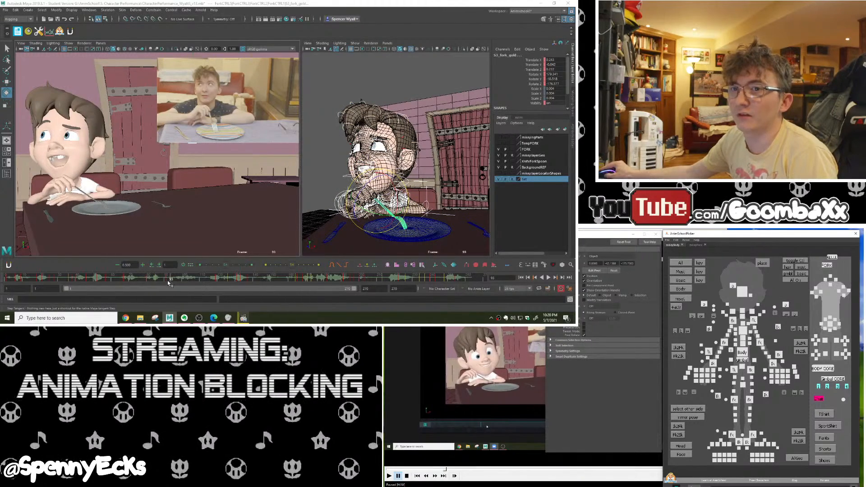
pyautogui.moveTo(169, 284)
pyautogui.mouseDown()
pyautogui.moveTo(142, 281)
pyautogui.moveTo(180, 281)
pyautogui.moveTo(161, 281)
pyautogui.mouseUp()
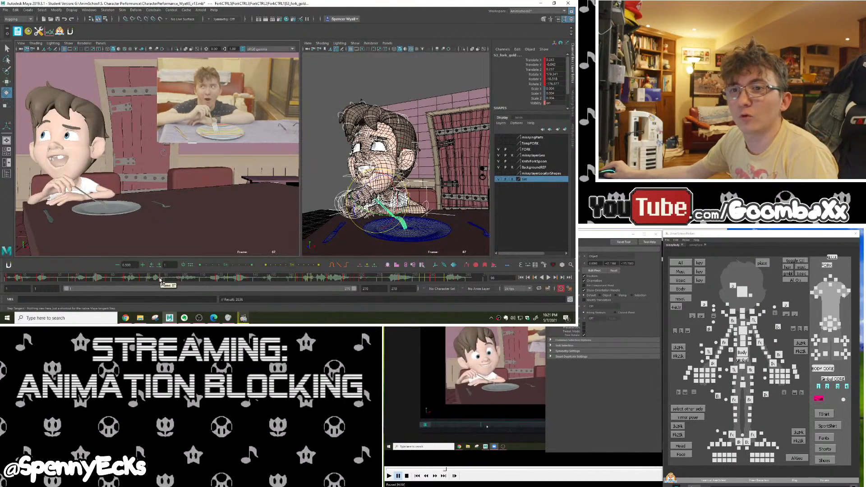
# Rotate the head control slightly at frame 87 to adjust the tilt of the worried pose
pyautogui.click(405, 87)
pyautogui.keyDown('alt'); pyautogui.moveTo(405, 135); pyautogui.dragTo(392, 167); pyautogui.keyUp('alt')
pyautogui.keyDown('alt'); pyautogui.moveTo(393, 166); pyautogui.dragTo(406, 217, button='right'); pyautogui.keyUp('alt')
pyautogui.keyDown('alt'); pyautogui.moveTo(406, 217); pyautogui.dragTo(401, 258); pyautogui.keyUp('alt')
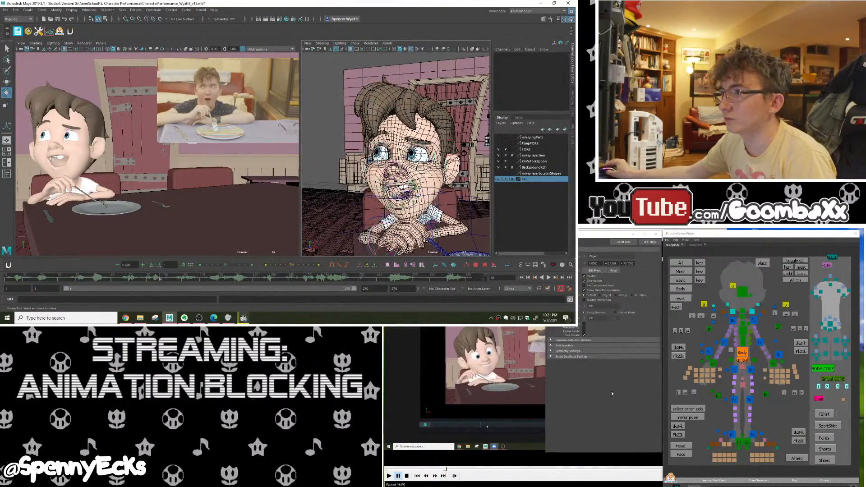
pyautogui.click(742, 292)
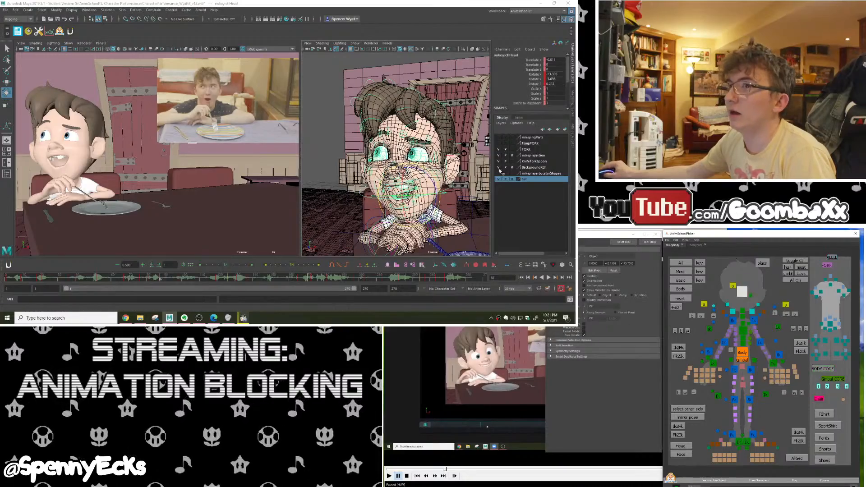
pyautogui.keyDown('alt'); pyautogui.moveTo(378, 198); pyautogui.dragTo(460, 187); pyautogui.keyUp('alt')
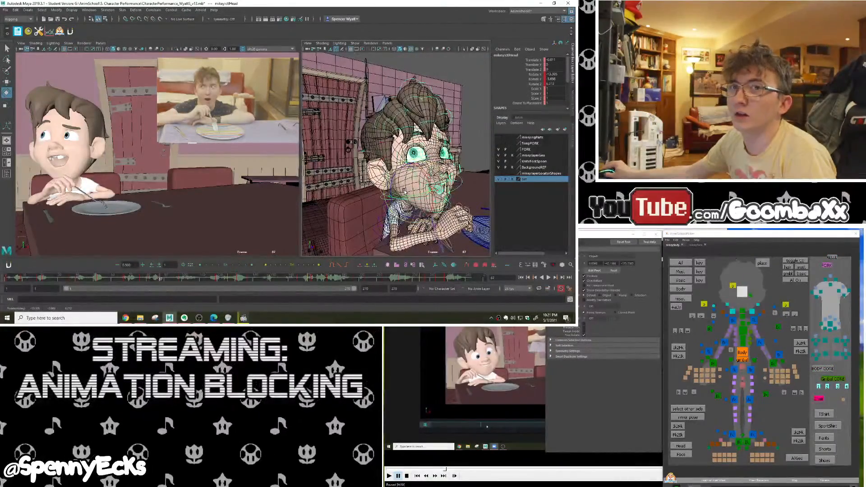
pyautogui.moveTo(402, 195); pyautogui.dragTo(403, 192)
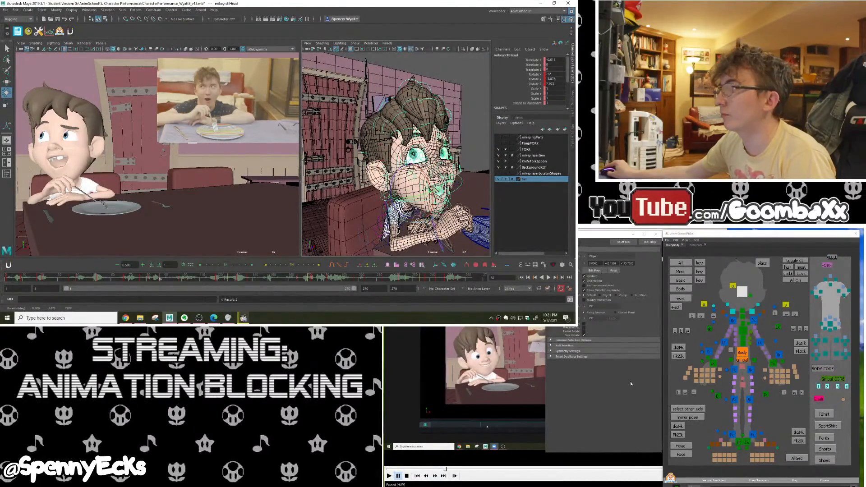
# Rotate the neck control at frame 87 to push the head slightly forward, checking the pose from the front
pyautogui.click(744, 314)
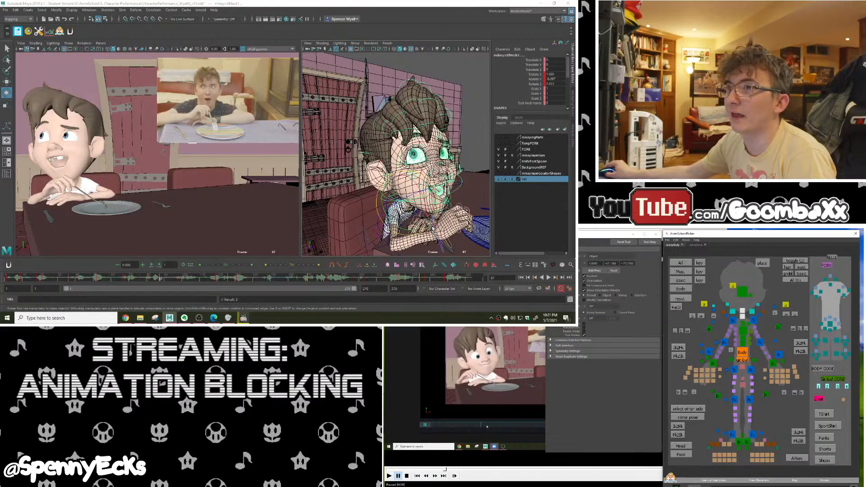
pyautogui.moveTo(388, 198); pyautogui.dragTo(395, 202)
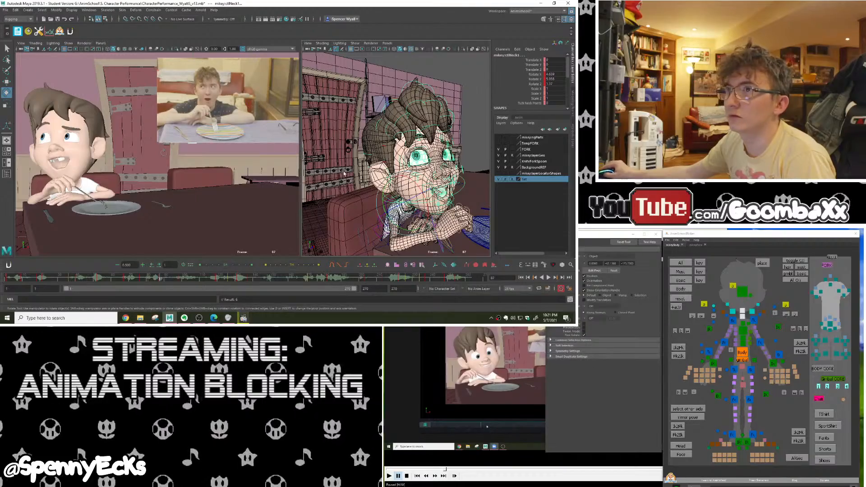
pyautogui.keyDown('alt'); pyautogui.moveTo(444, 174); pyautogui.dragTo(384, 164); pyautogui.keyUp('alt')
pyautogui.keyDown('alt'); pyautogui.moveTo(331, 137); pyautogui.dragTo(344, 134); pyautogui.keyUp('alt')
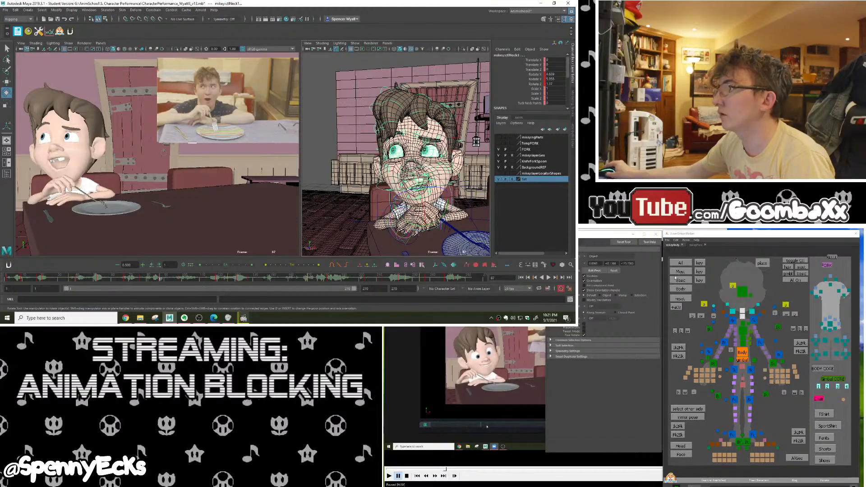
# Move the eye aim control at frame 87 to redirect the character's gaze slightly
pyautogui.click(698, 246)
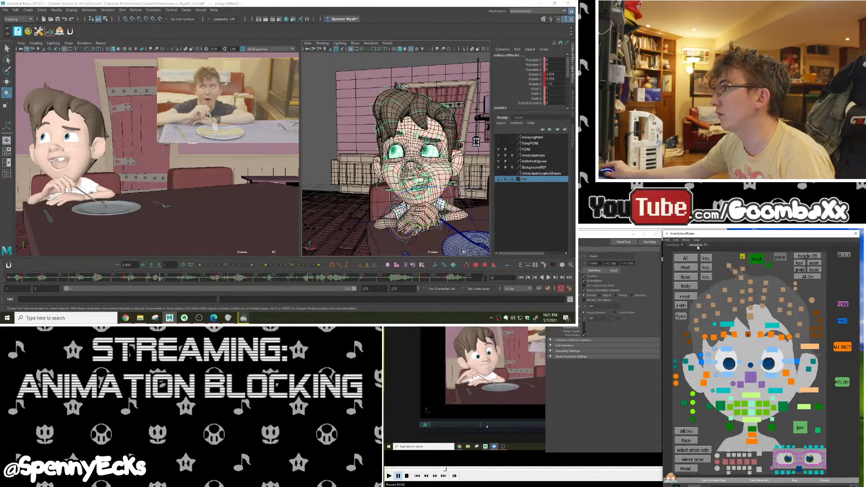
pyautogui.click(799, 471)
pyautogui.press('f')
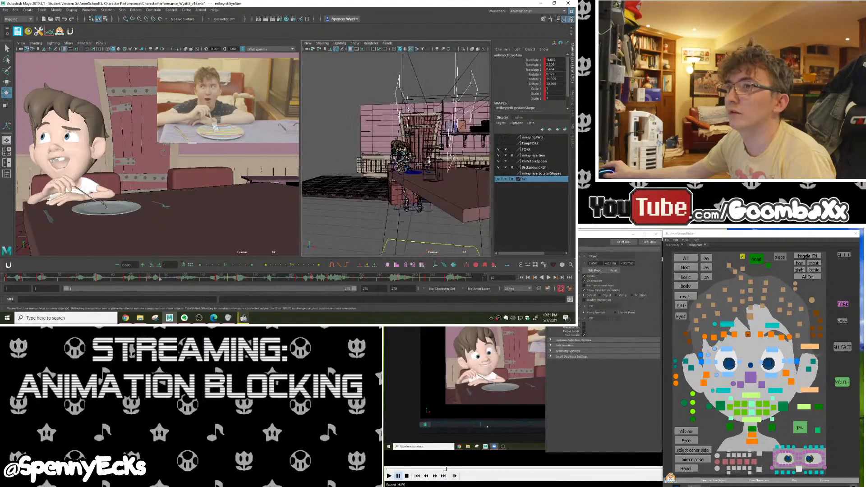
pyautogui.press('w')
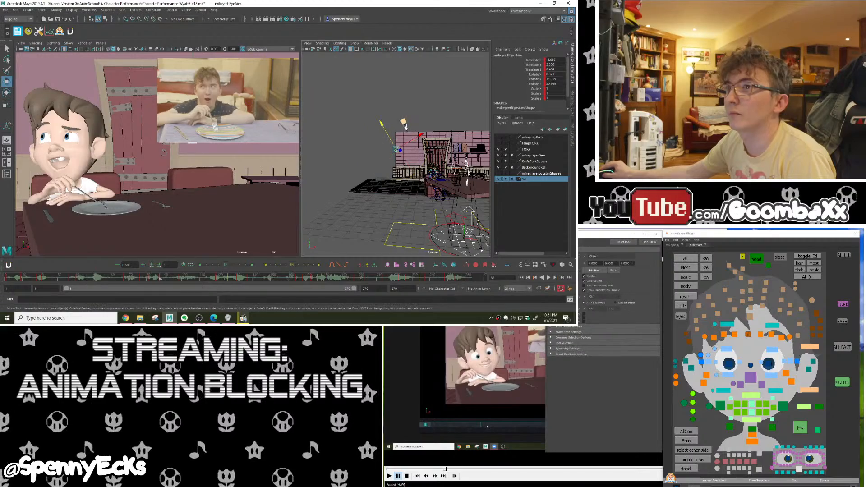
pyautogui.moveTo(406, 134); pyautogui.dragTo(410, 144)
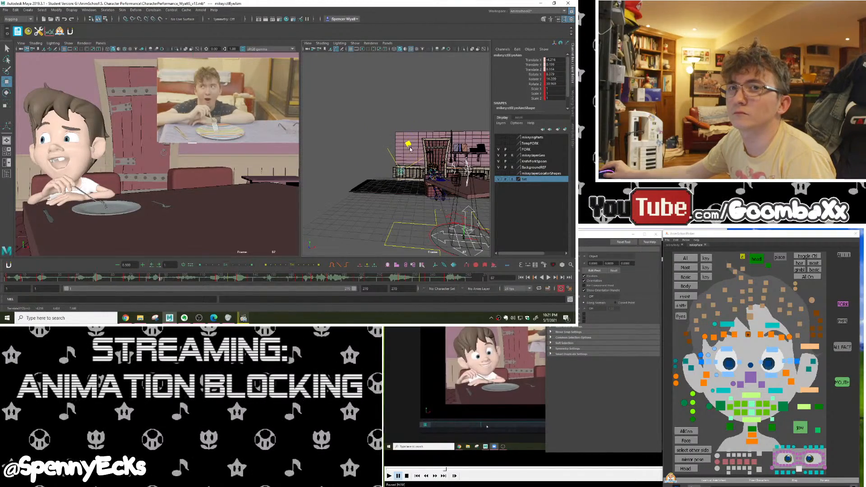
# Raise the character's left middle brow control at frame 87
pyautogui.scroll(10, 410, 149)
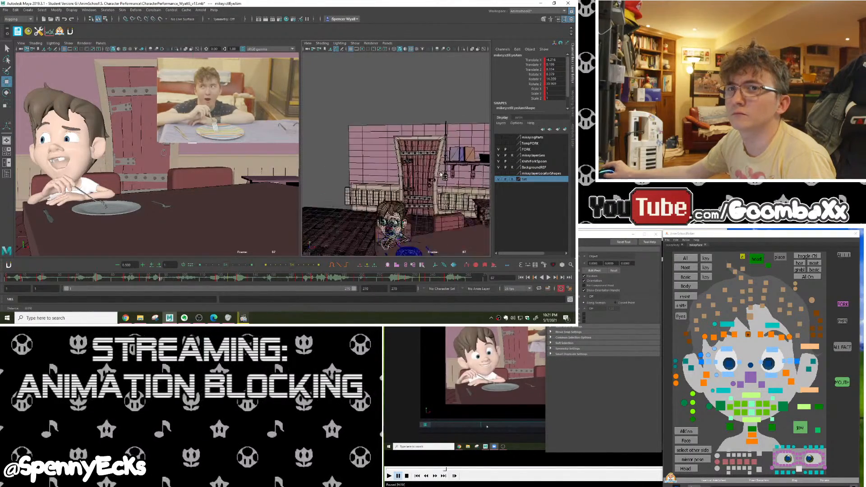
pyautogui.keyDown('alt'); pyautogui.moveTo(379, 166); pyautogui.dragTo(361, 163, button='right'); pyautogui.keyUp('alt')
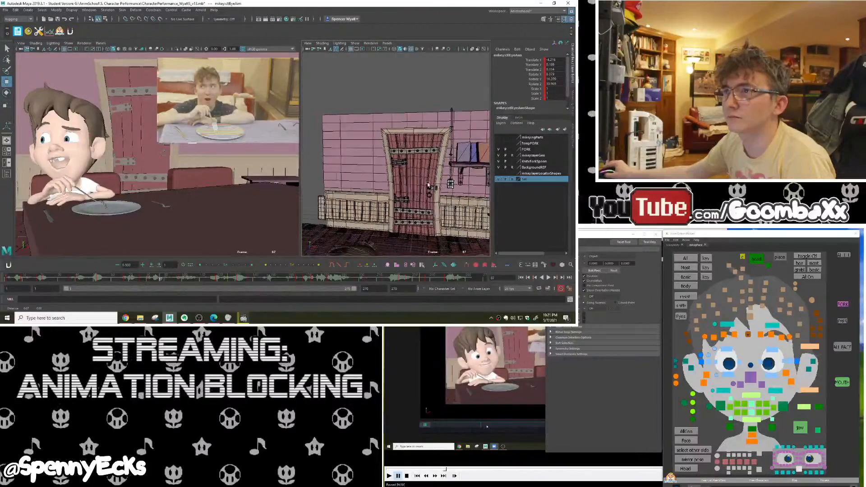
pyautogui.keyDown('alt'); pyautogui.moveTo(361, 163); pyautogui.dragTo(393, 124, button='middle'); pyautogui.keyUp('alt')
pyautogui.scroll(10, 412, 177)
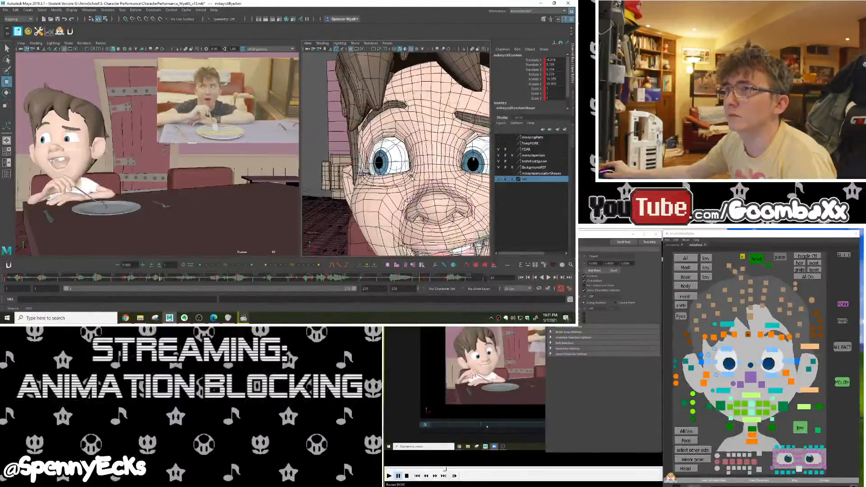
pyautogui.scroll(-5, 412, 177)
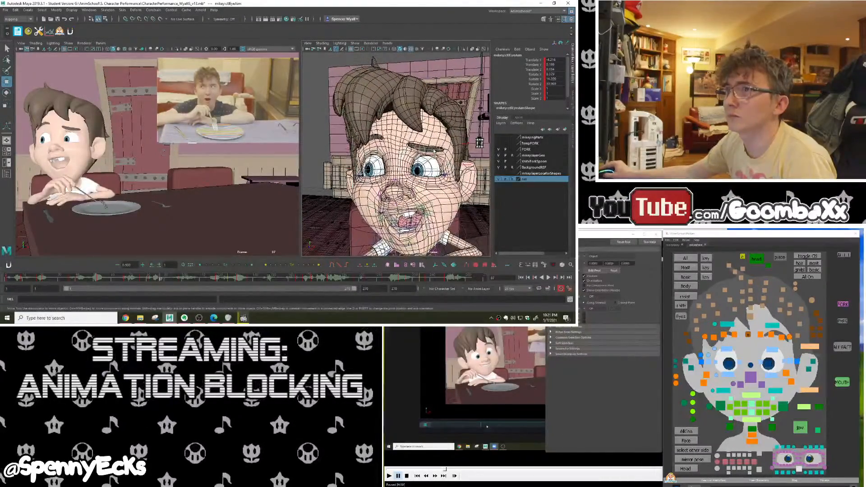
pyautogui.click(421, 148)
pyautogui.moveTo(431, 127); pyautogui.dragTo(440, 117)
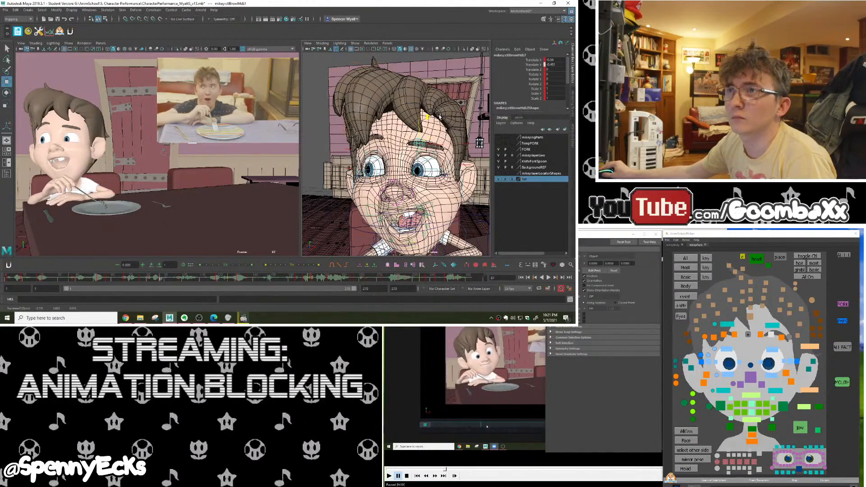
pyautogui.keyDown('alt'); pyautogui.moveTo(413, 141); pyautogui.dragTo(430, 132, button='middle'); pyautogui.keyUp('alt')
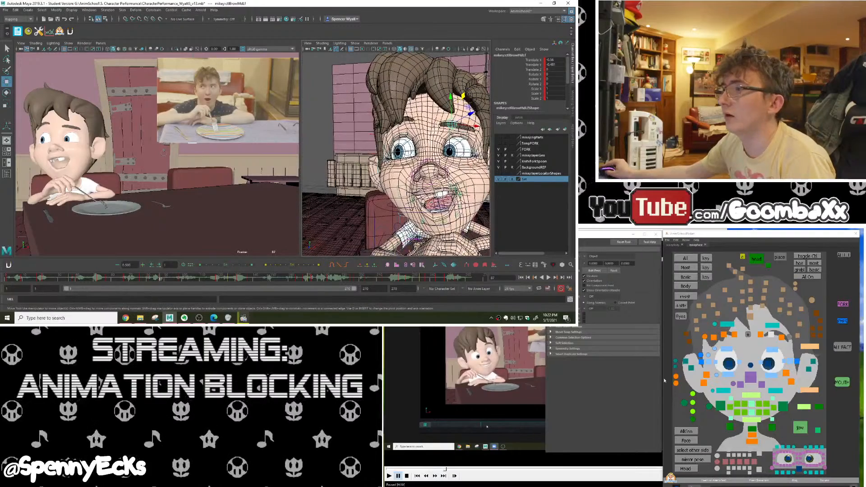
# Lower the character's right middle brow control at frame 87 and adjust the left middle brow
pyautogui.moveTo(740, 332); pyautogui.dragTo(702, 342)
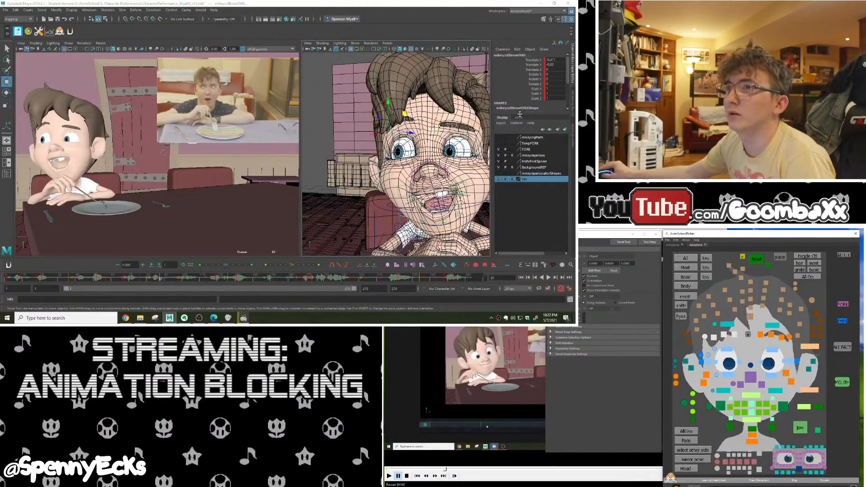
pyautogui.moveTo(389, 130); pyautogui.dragTo(389, 136)
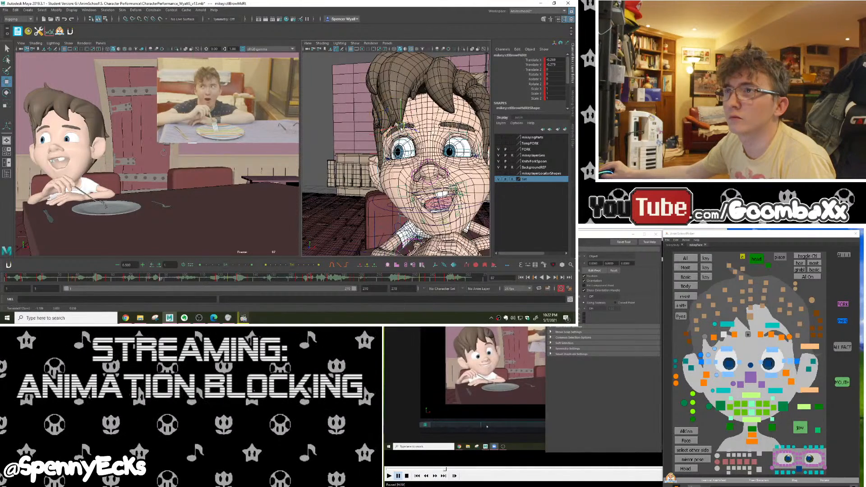
pyautogui.moveTo(400, 126); pyautogui.dragTo(456, 127)
pyautogui.click(452, 126)
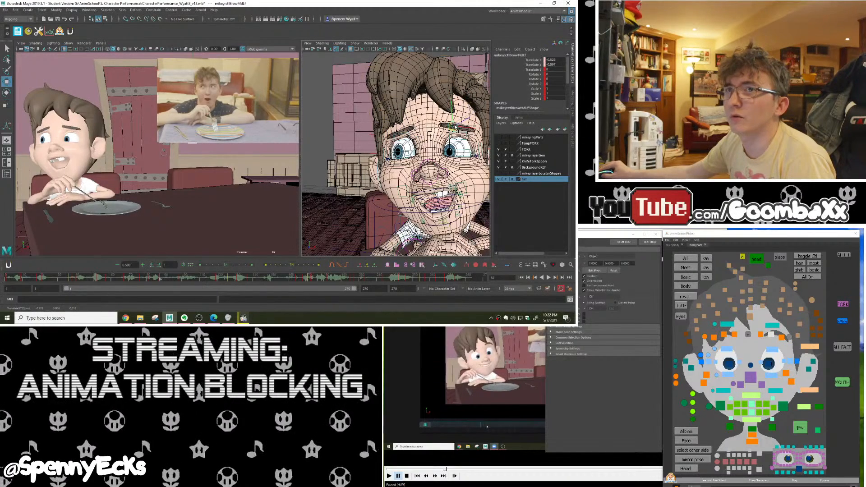
# Reshape the left inner brow and both middle brows at frame 87 for the worried look, then play back the result
pyautogui.click(442, 125)
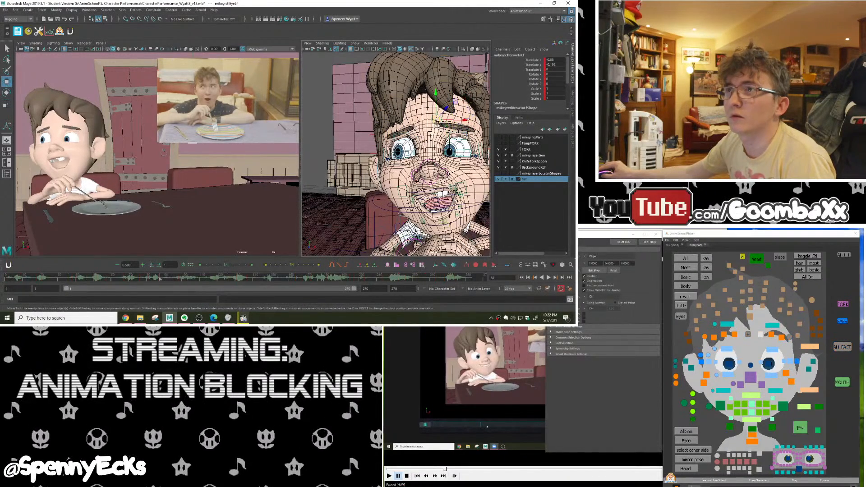
pyautogui.moveTo(436, 120); pyautogui.dragTo(454, 122)
pyautogui.click(455, 130)
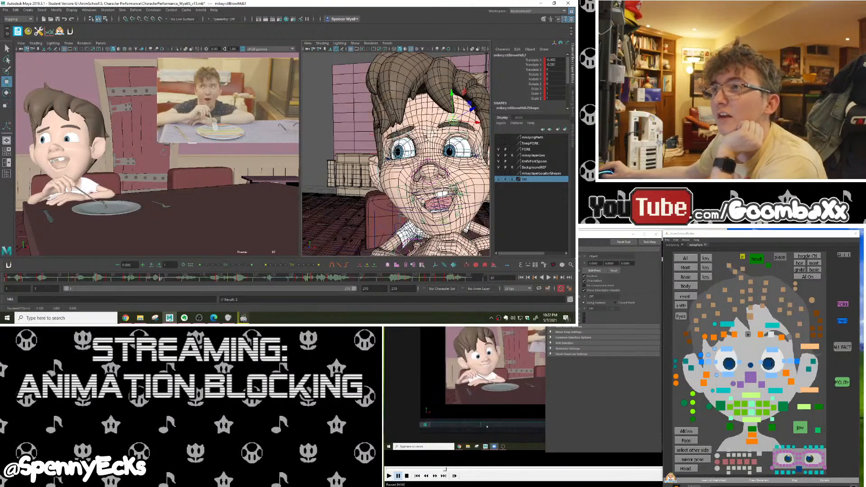
pyautogui.click(400, 126)
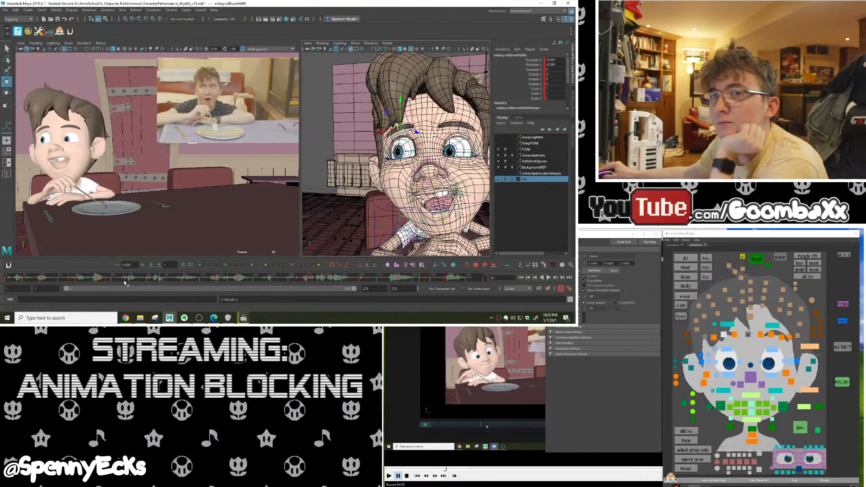
pyautogui.hotkey('alt', 'v')
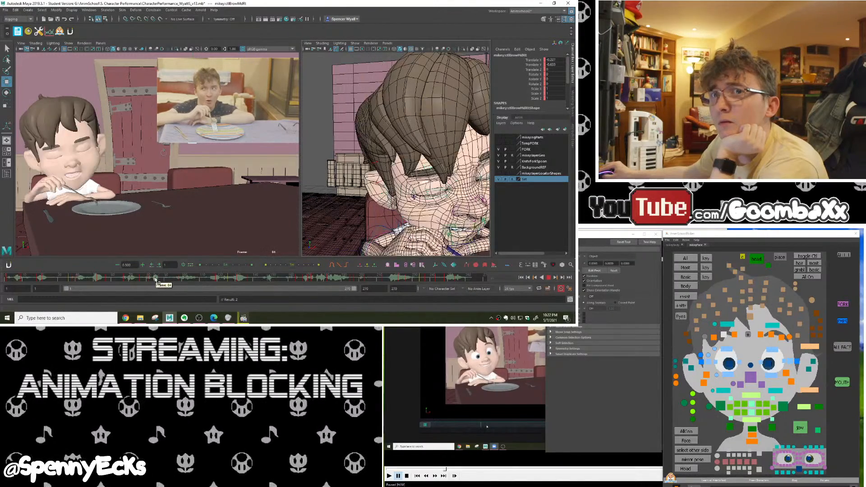
pyautogui.moveTo(160, 279)
pyautogui.mouseDown()
pyautogui.moveTo(187, 280)
pyautogui.moveTo(162, 278)
pyautogui.mouseUp()
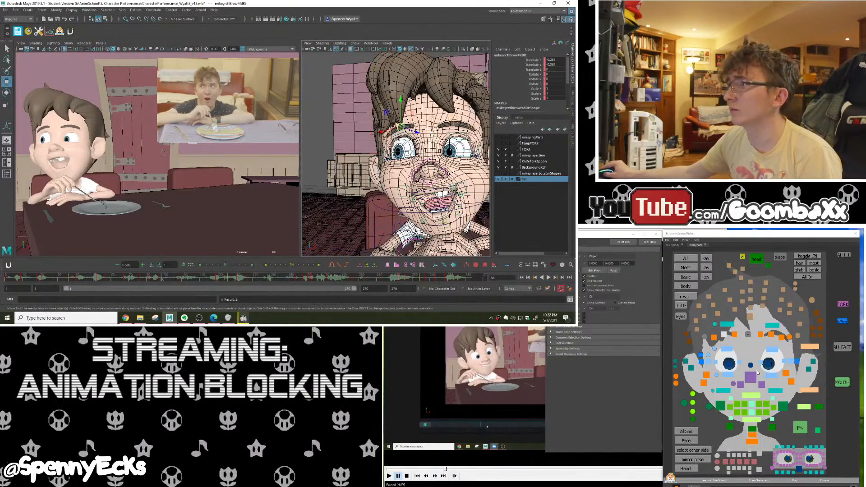
# Adjust the height of the character's right upper eyelid control at frame 88
pyautogui.click(774, 350)
pyautogui.moveTo(729, 352); pyautogui.dragTo(727, 352)
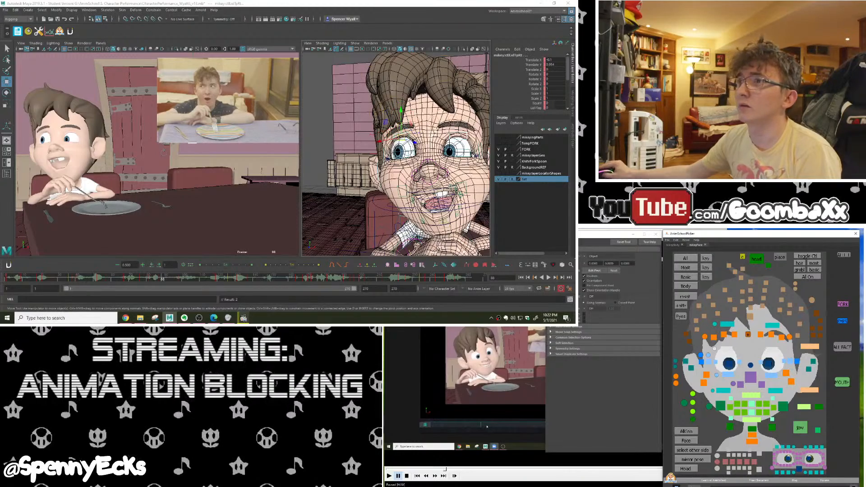
pyautogui.moveTo(401, 127)
pyautogui.mouseDown()
pyautogui.moveTo(401, 134)
pyautogui.moveTo(401, 127)
pyautogui.mouseUp()
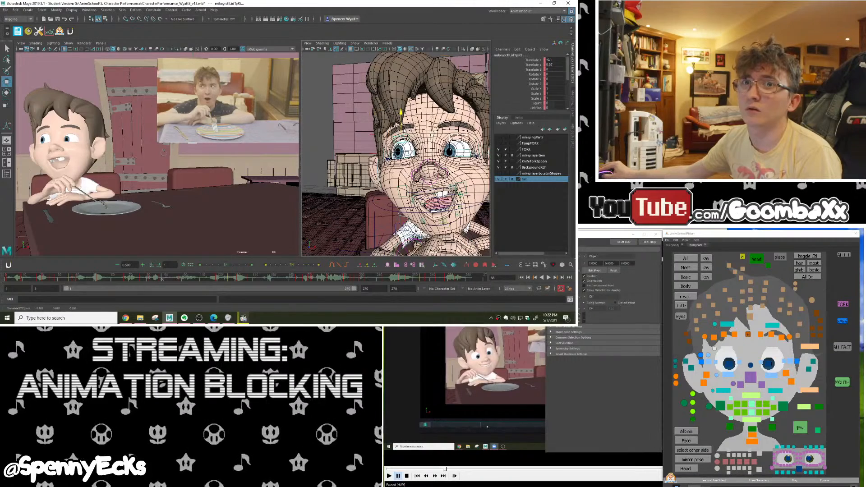
# Lower the character's right pupil slightly at frame 88 and readjust the right upper eyelid around it
pyautogui.click(729, 364)
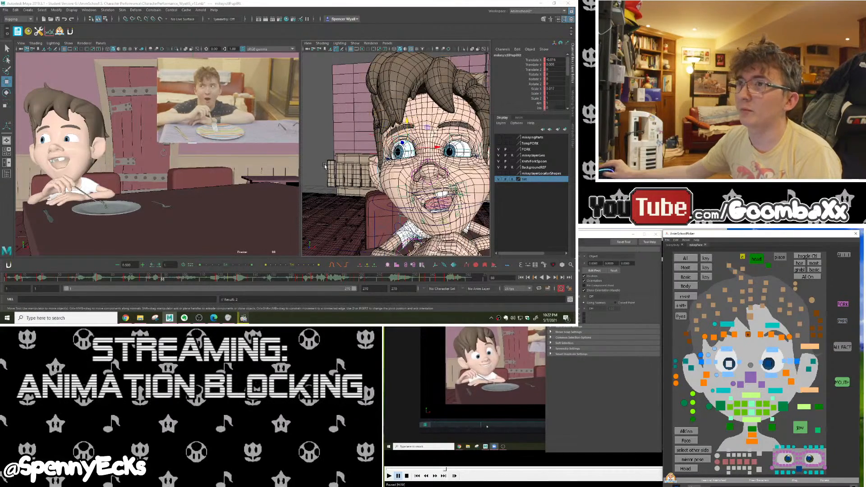
pyautogui.moveTo(406, 135); pyautogui.dragTo(407, 132)
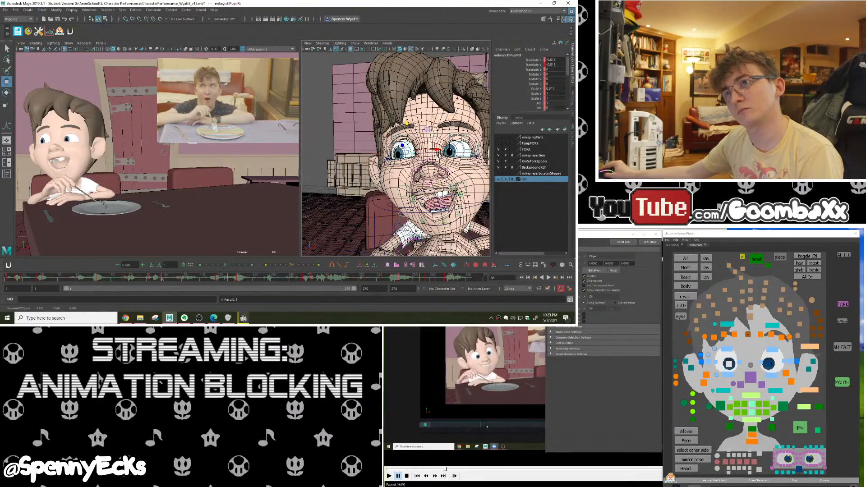
pyautogui.moveTo(408, 150); pyautogui.dragTo(440, 150)
pyautogui.hotkey('ctrl', 'z')
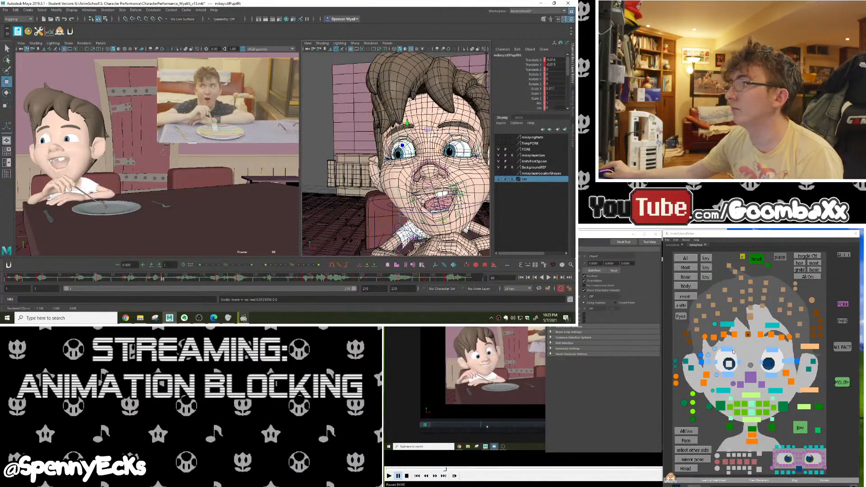
pyautogui.click(709, 353)
pyautogui.moveTo(401, 126); pyautogui.dragTo(401, 130)
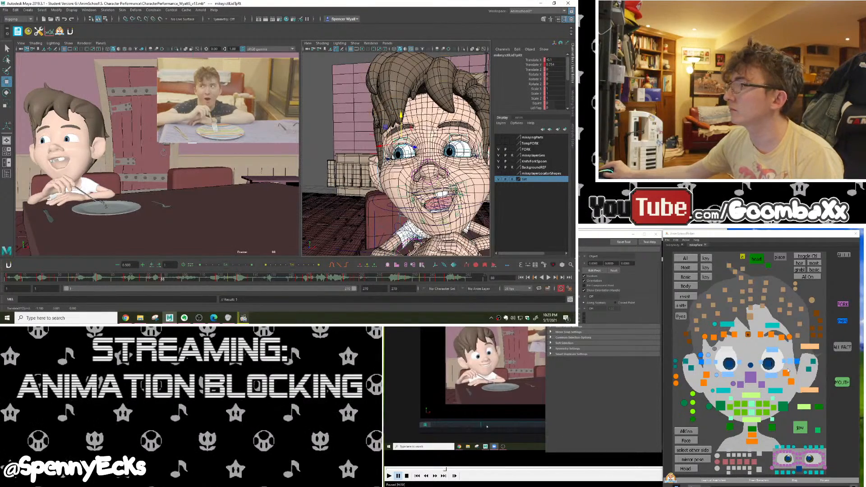
# Select all face controls, delete their keys at frame 87 and rekey that frame with the face pose from frame 88
pyautogui.moveTo(836, 336); pyautogui.dragTo(862, 336)
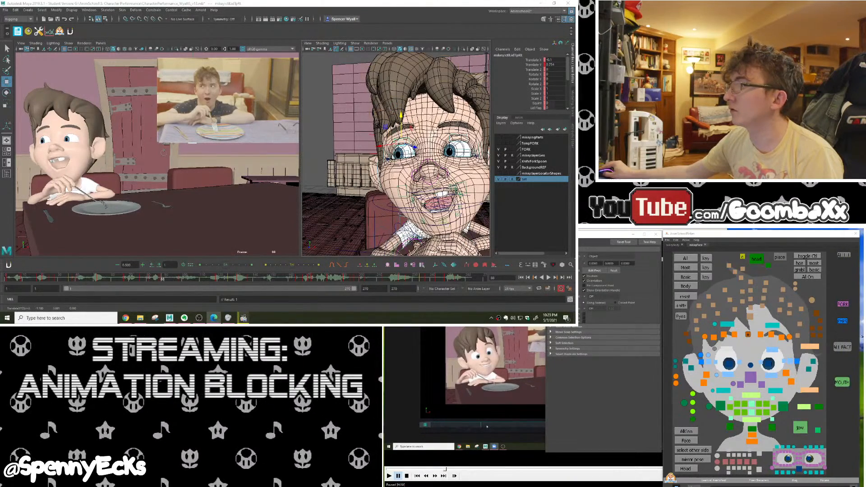
pyautogui.click(843, 383)
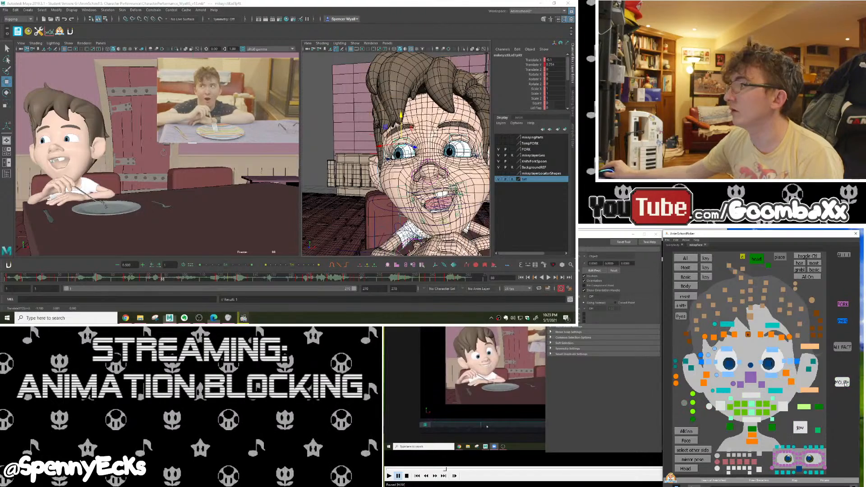
pyautogui.click(843, 348)
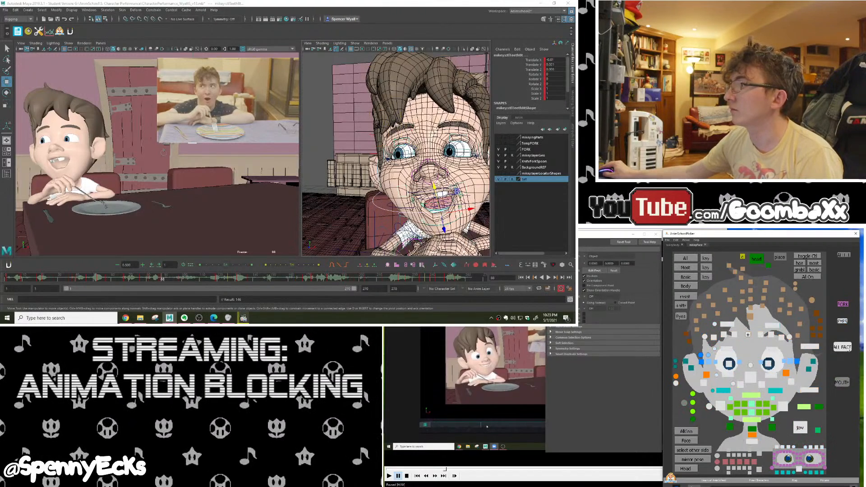
pyautogui.click(160, 278)
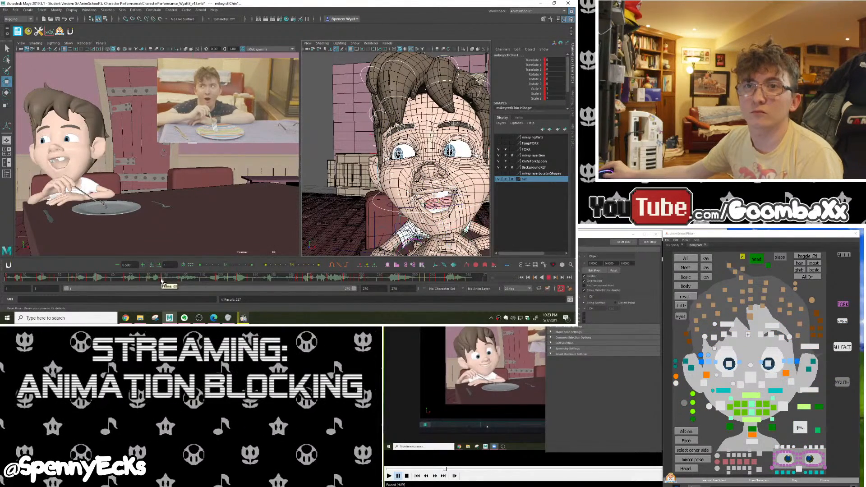
pyautogui.click(161, 278)
pyautogui.rightClick(161, 279)
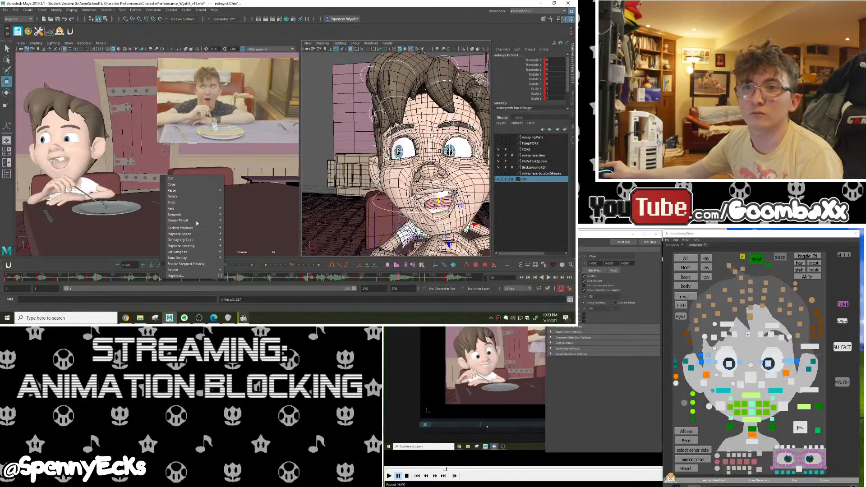
pyautogui.click(200, 198)
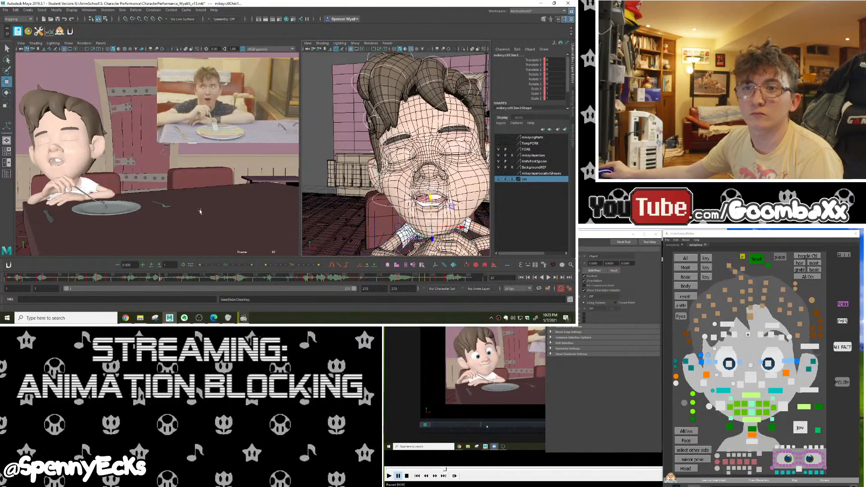
pyautogui.click(319, 266)
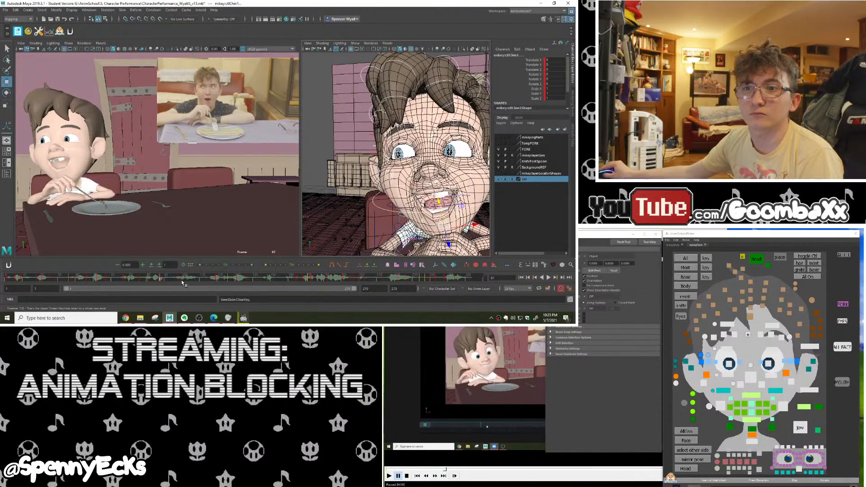
# Delete the face controls' keys at frame 88
pyautogui.click(162, 279)
pyautogui.rightClick(161, 279)
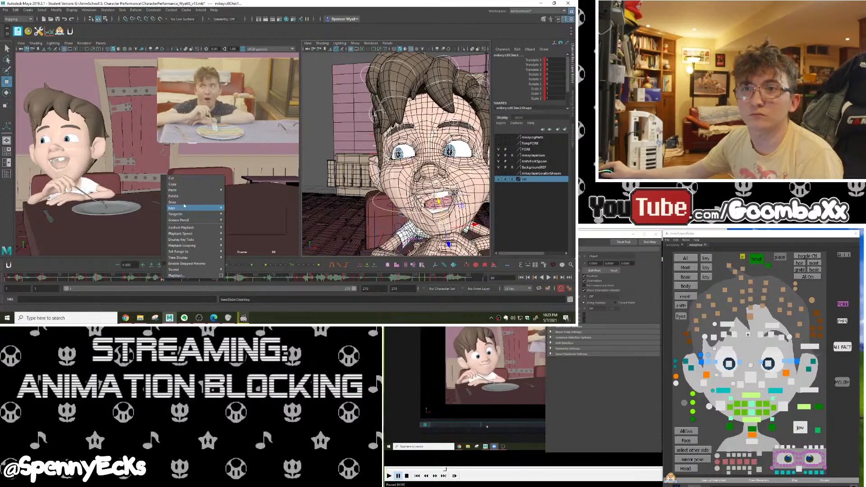
pyautogui.click(183, 197)
# Play back and scrub the frames leading into frame 87, examining the face pose and its timing from a closer angle
pyautogui.click(152, 279)
pyautogui.hotkey('alt', 'v')
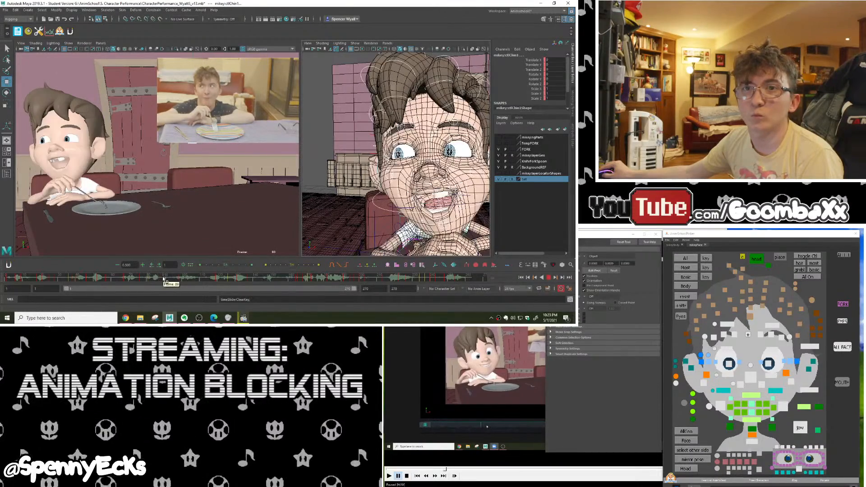
pyautogui.moveTo(164, 280); pyautogui.dragTo(160, 278)
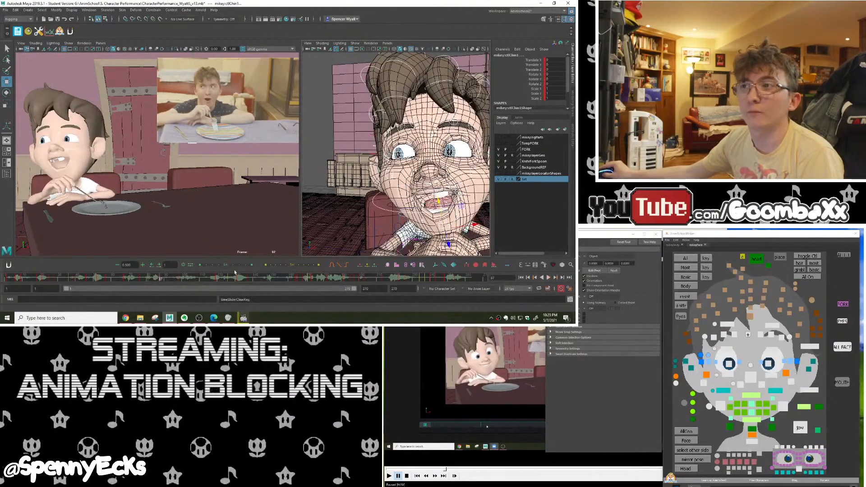
pyautogui.keyDown('alt'); pyautogui.moveTo(356, 226); pyautogui.dragTo(331, 205, button='middle'); pyautogui.keyUp('alt')
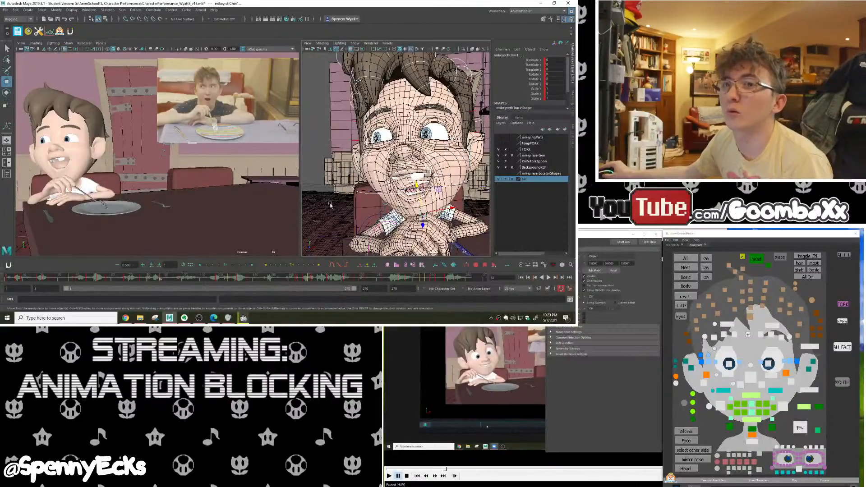
pyautogui.moveTo(155, 278)
pyautogui.mouseDown()
pyautogui.moveTo(176, 279)
pyautogui.moveTo(151, 279)
pyautogui.moveTo(162, 279)
pyautogui.mouseUp()
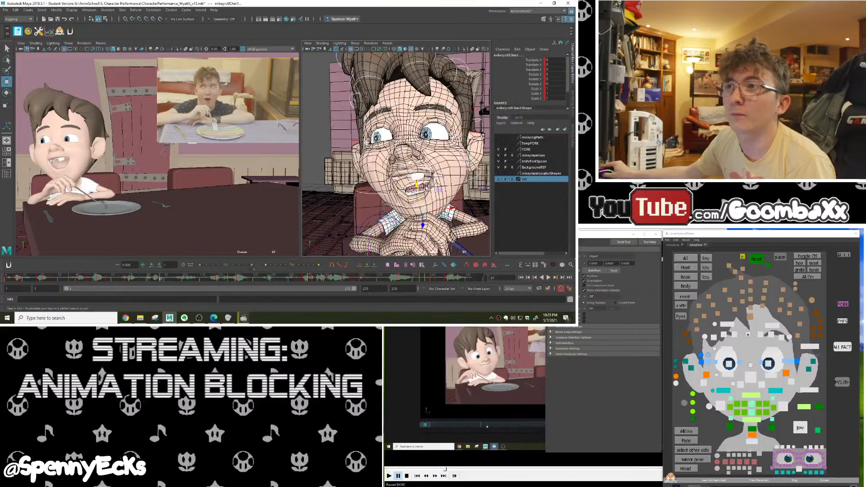
pyautogui.keyDown('alt'); pyautogui.moveTo(425, 180); pyautogui.dragTo(401, 178); pyautogui.keyUp('alt')
pyautogui.keyDown('alt'); pyautogui.moveTo(401, 179); pyautogui.dragTo(478, 187, button='right'); pyautogui.keyUp('alt')
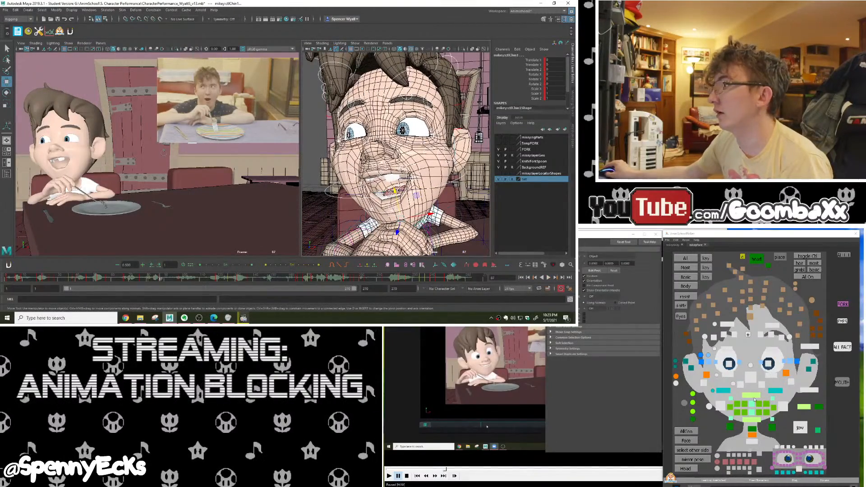
pyautogui.click(797, 431)
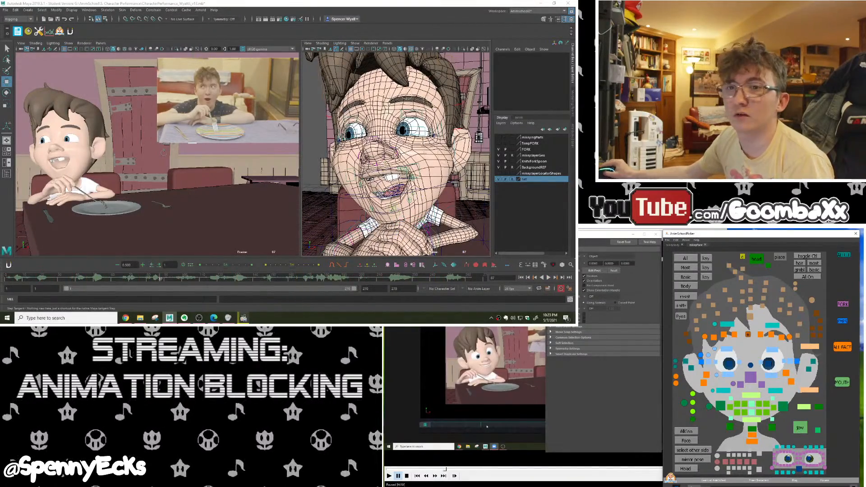
pyautogui.moveTo(155, 279)
pyautogui.mouseDown()
pyautogui.moveTo(99, 279)
pyautogui.moveTo(221, 281)
pyautogui.moveTo(135, 273)
pyautogui.moveTo(181, 281)
pyautogui.moveTo(160, 279)
pyautogui.mouseUp()
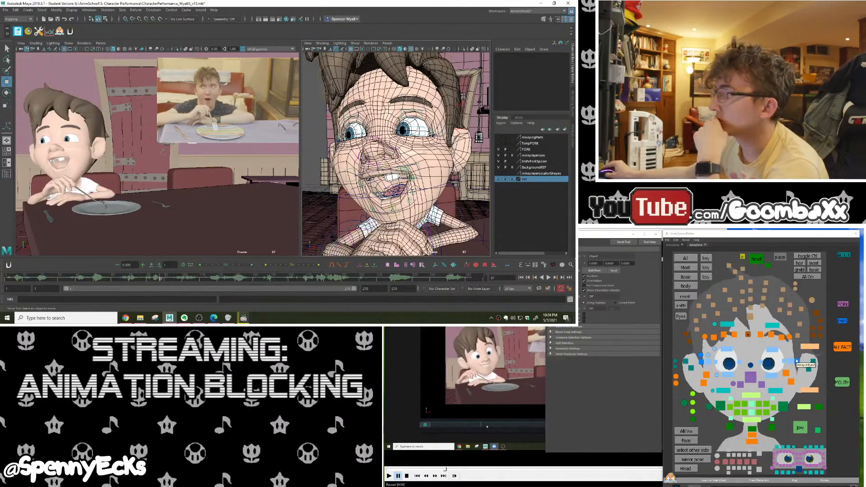
# Rotate the upper-head and lower-head controls about Z at frame 87 to reshape the head, then play back the shot
pyautogui.click(809, 347)
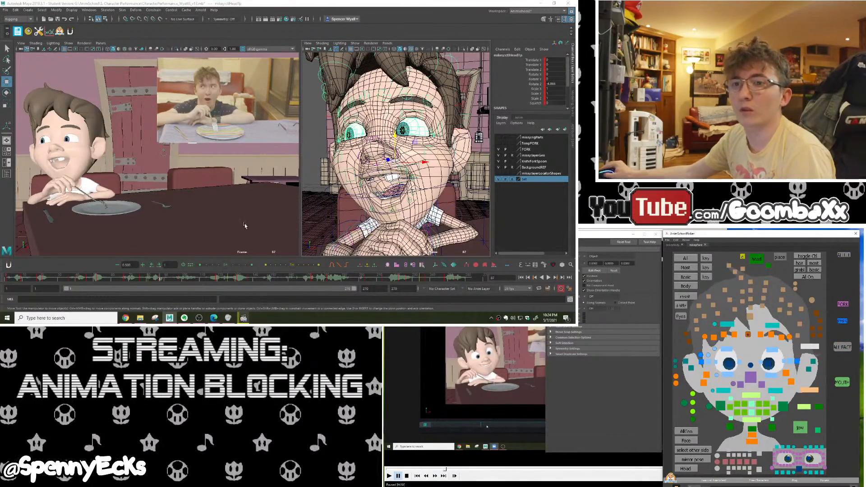
pyautogui.press('e')
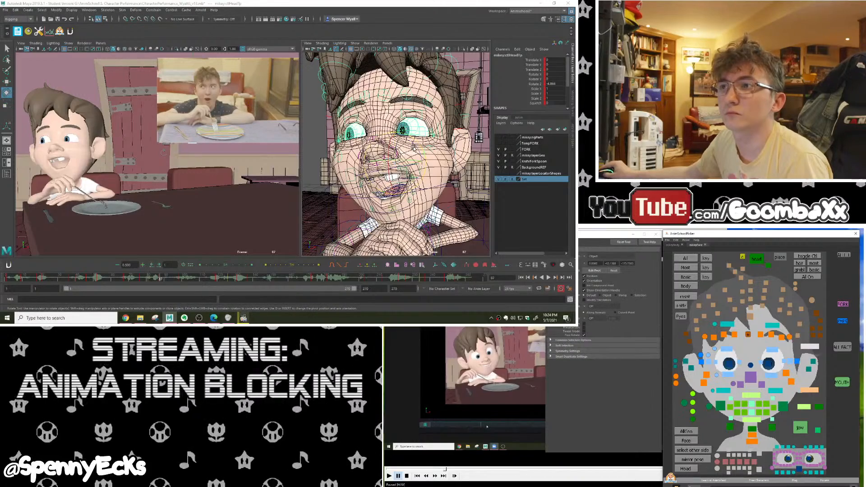
pyautogui.moveTo(414, 149); pyautogui.dragTo(416, 150)
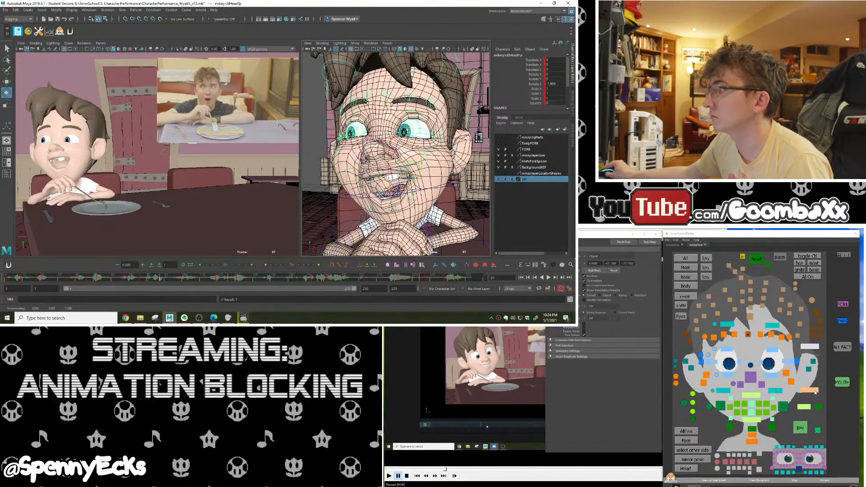
pyautogui.click(810, 389)
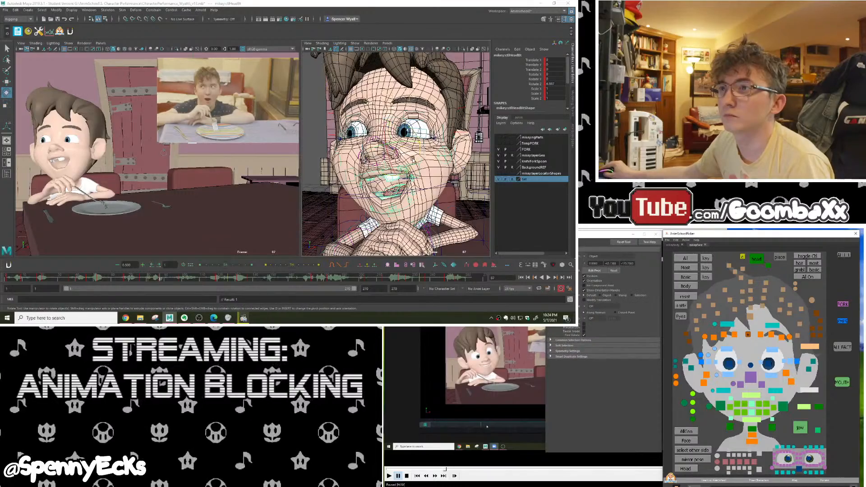
pyautogui.moveTo(420, 161); pyautogui.dragTo(422, 161)
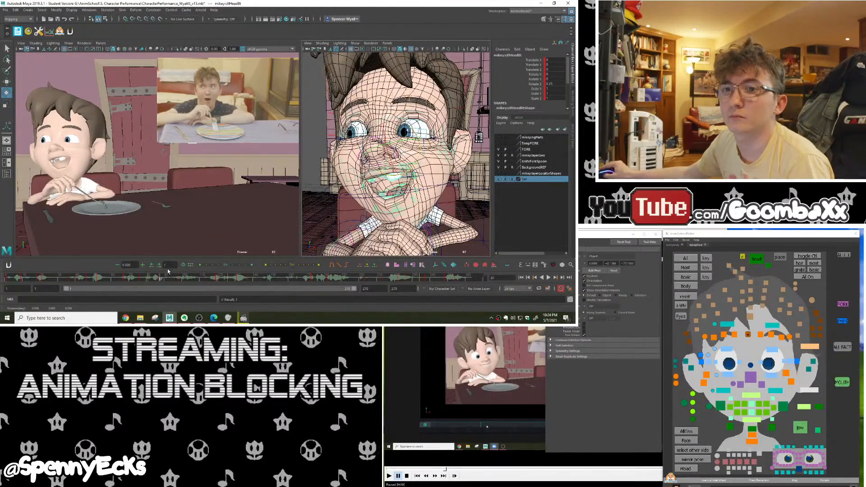
pyautogui.hotkey('alt', 'v')
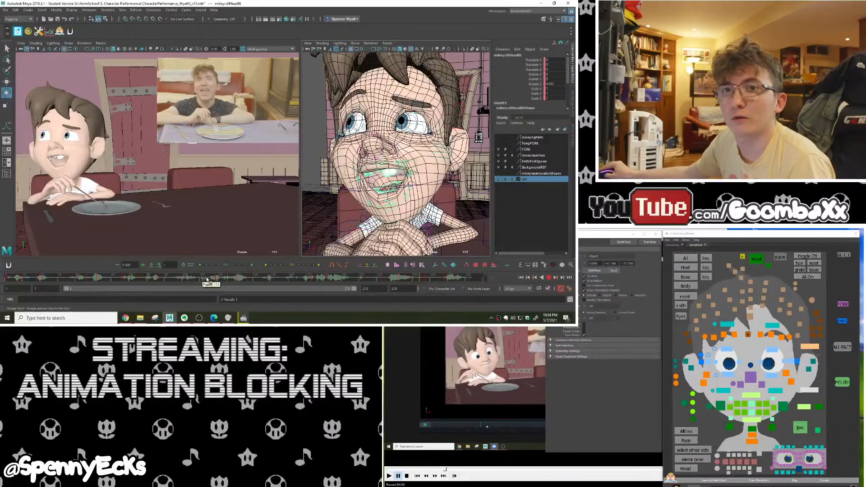
# At frame 87, select the character's right-side brow controls and move them down to lower that brow
pyautogui.click(148, 279)
pyautogui.moveTo(148, 278)
pyautogui.mouseDown()
pyautogui.moveTo(190, 278)
pyautogui.moveTo(160, 280)
pyautogui.mouseUp()
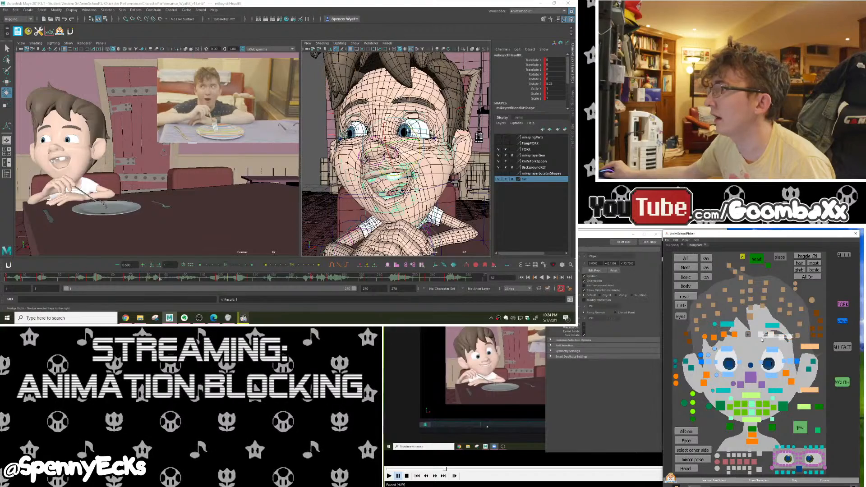
pyautogui.click(733, 335)
pyautogui.click(704, 338)
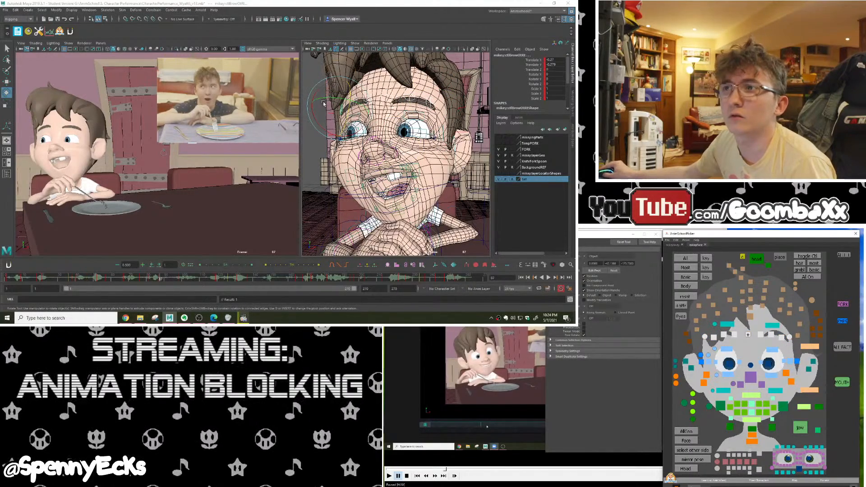
pyautogui.press('w')
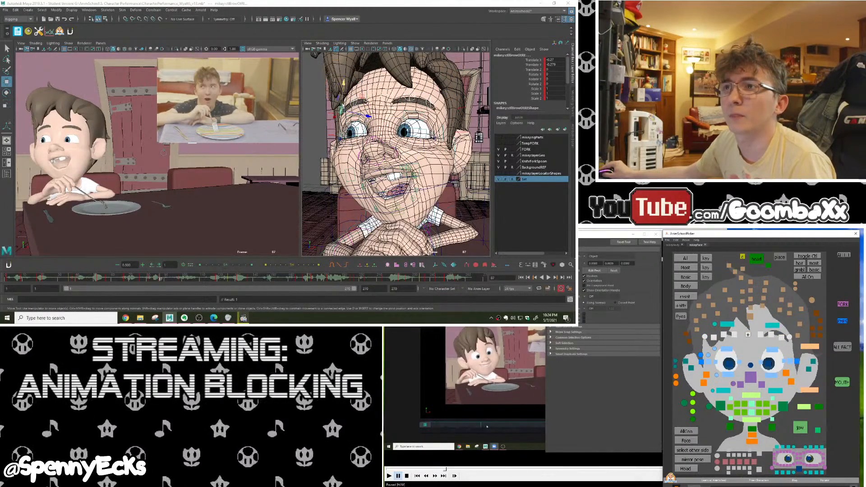
pyautogui.moveTo(342, 109); pyautogui.dragTo(343, 117)
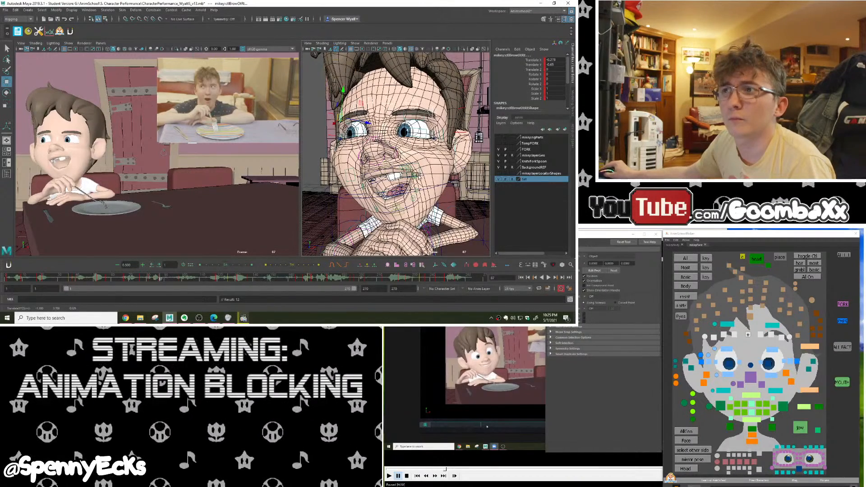
# Try to move the left lip-corner skin control up toward the cheek at frame 87, then undo the move
pyautogui.click(418, 176)
pyautogui.press('e')
pyautogui.press('w')
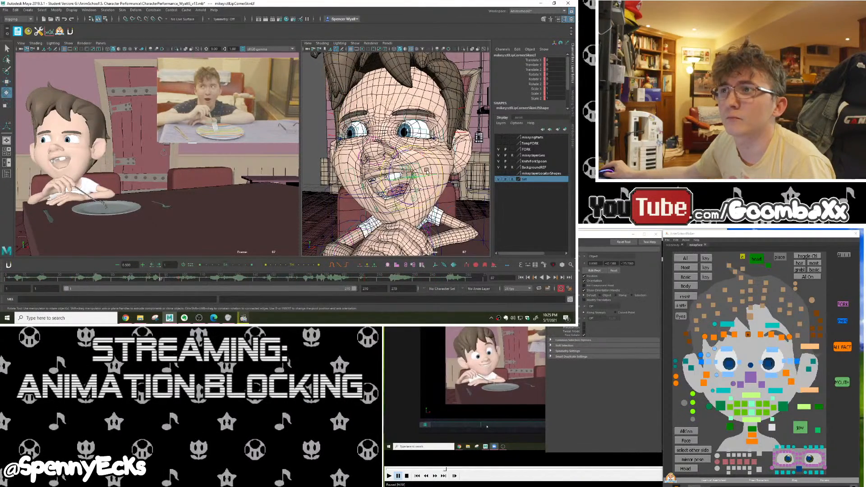
pyautogui.moveTo(424, 158)
pyautogui.mouseDown()
pyautogui.moveTo(434, 141)
pyautogui.moveTo(436, 167)
pyautogui.moveTo(415, 149)
pyautogui.moveTo(422, 153)
pyautogui.mouseUp()
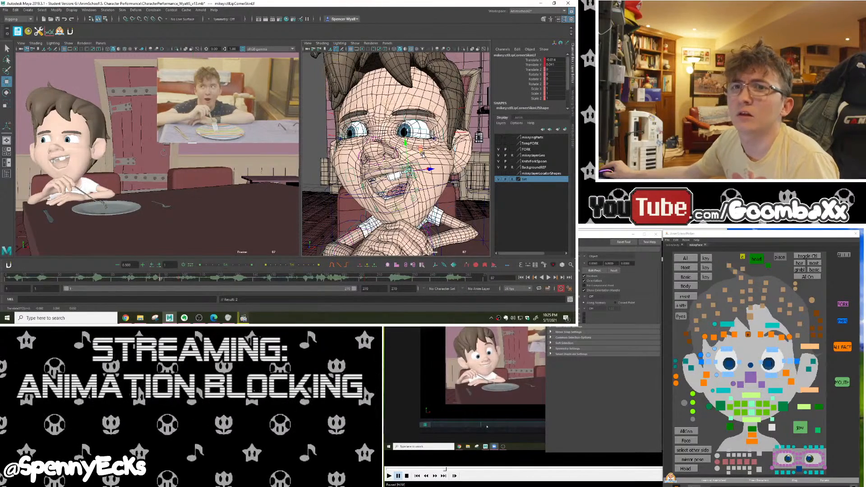
pyautogui.hotkey('ctrl', 'z')
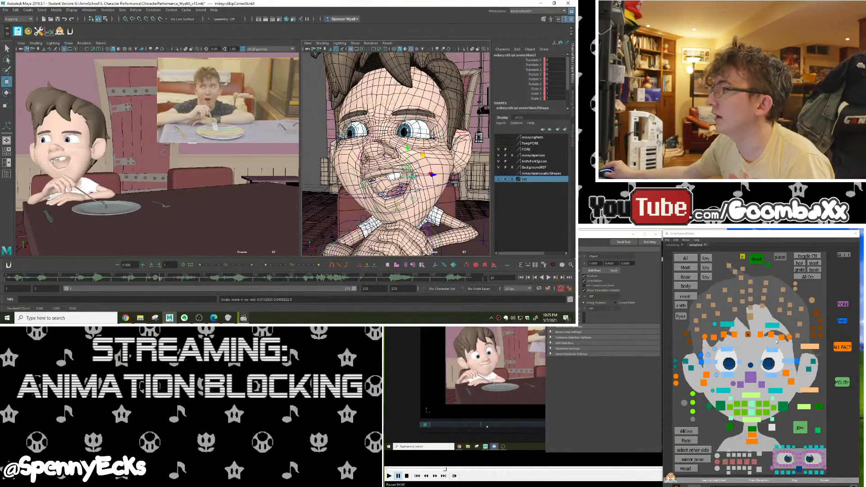
# Raise the left lower eyelid control at frame 87 and move the right-side brow controls slightly back up
pyautogui.click(773, 373)
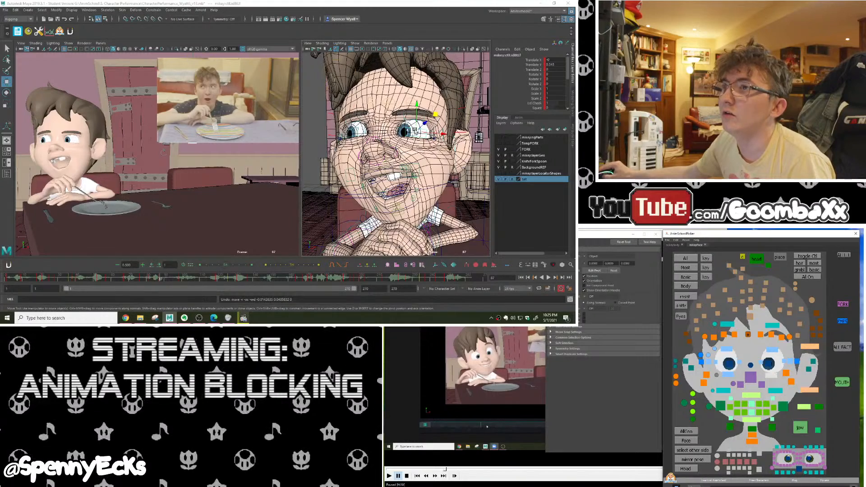
pyautogui.moveTo(414, 130); pyautogui.dragTo(416, 125)
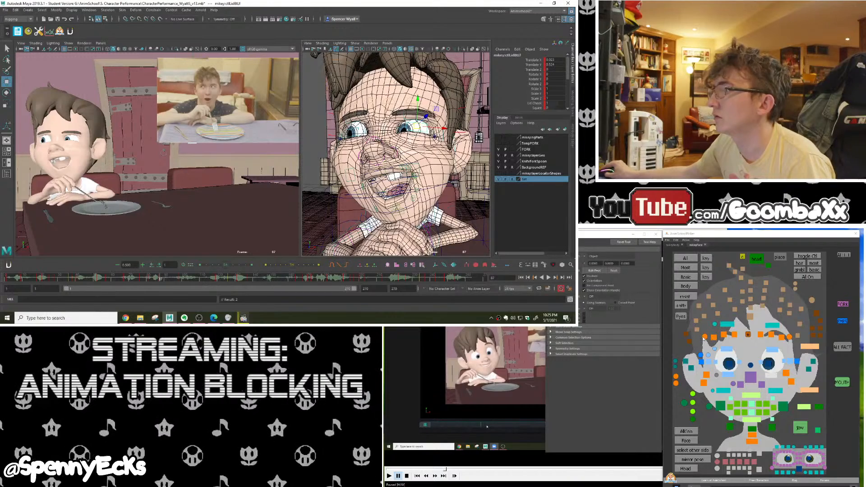
pyautogui.click(705, 338)
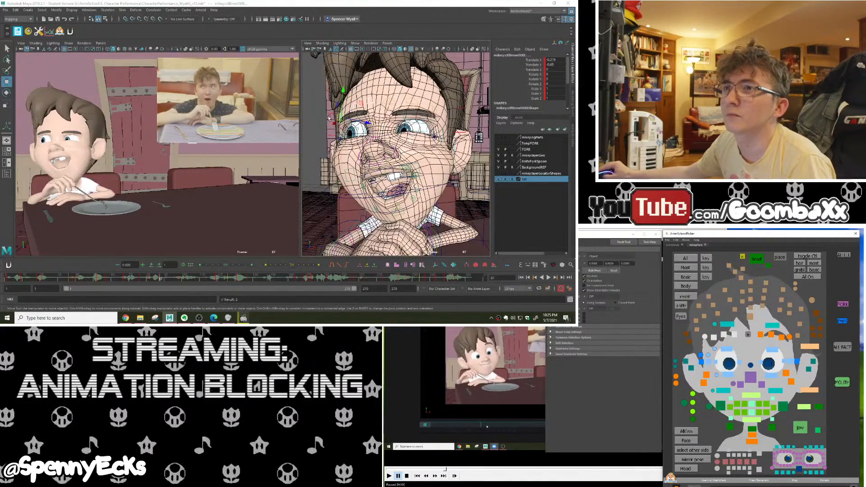
pyautogui.moveTo(342, 110); pyautogui.dragTo(341, 105)
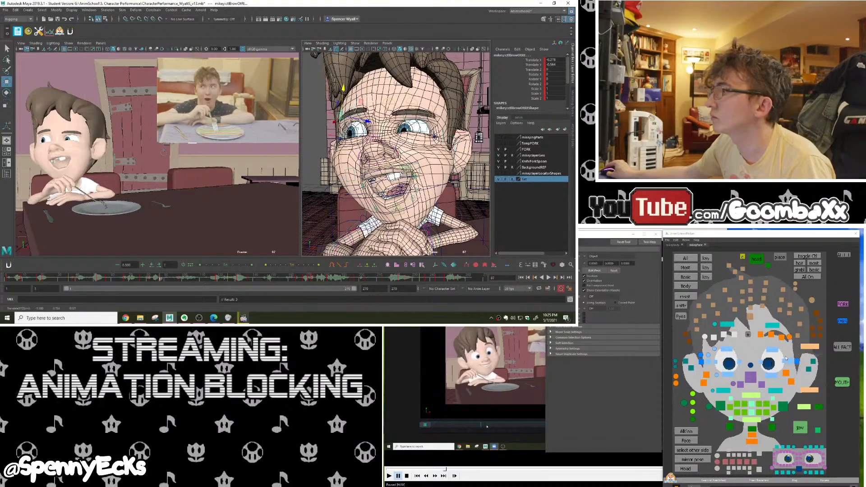
# Lower the left upper eyelid control and adjust the lid's shape over the eye at frame 87
pyautogui.click(773, 350)
pyautogui.click(419, 103)
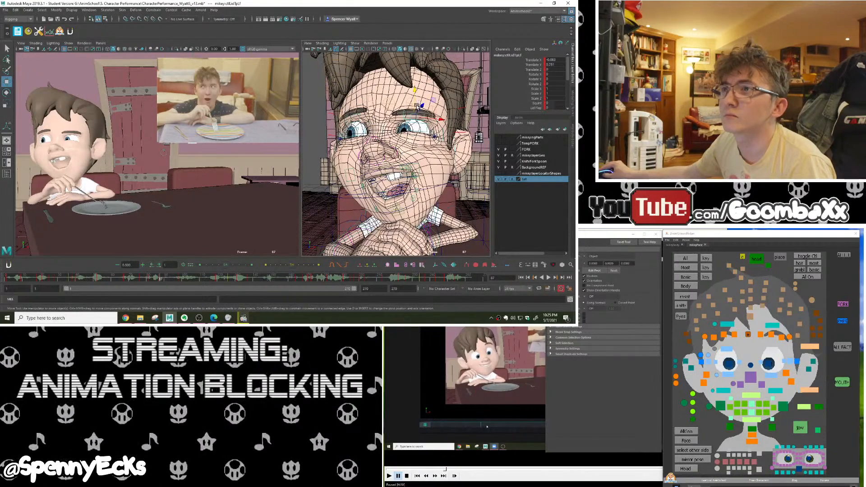
pyautogui.click(419, 112)
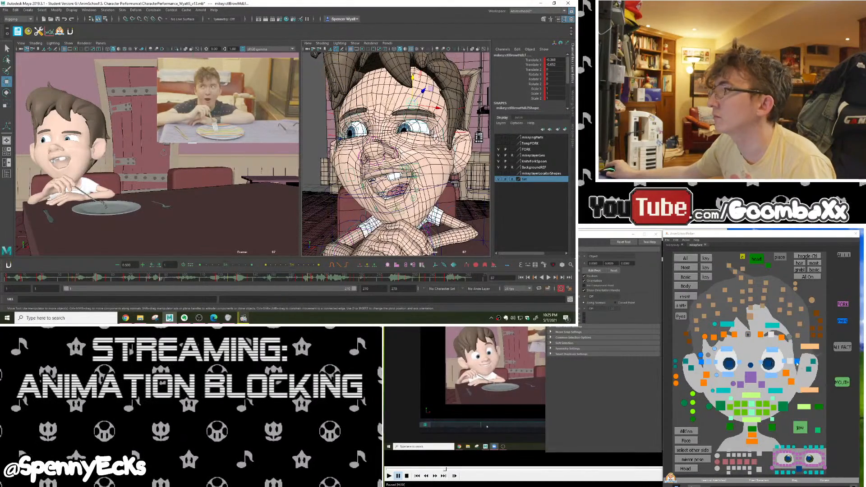
pyautogui.click(773, 351)
pyautogui.moveTo(412, 96); pyautogui.dragTo(415, 103)
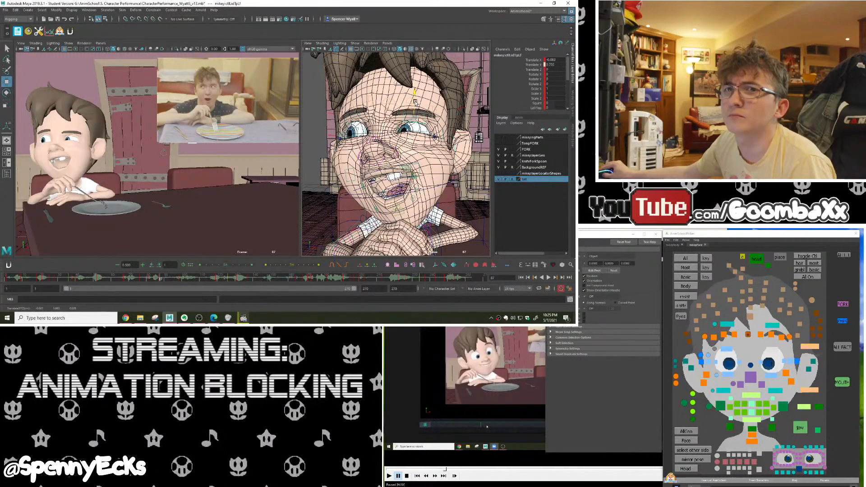
pyautogui.moveTo(419, 126); pyautogui.dragTo(414, 123)
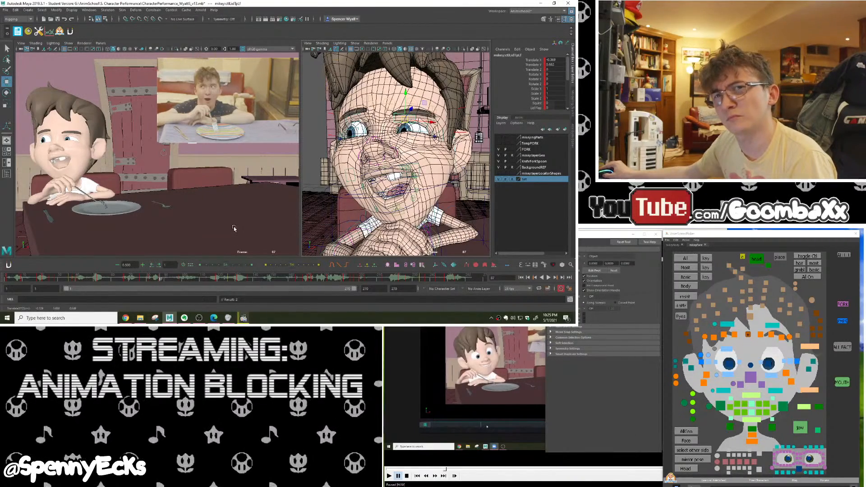
# Scrub through the frames after the face pose, then play the review recording to hear the next feedback
pyautogui.moveTo(129, 283); pyautogui.dragTo(173, 285)
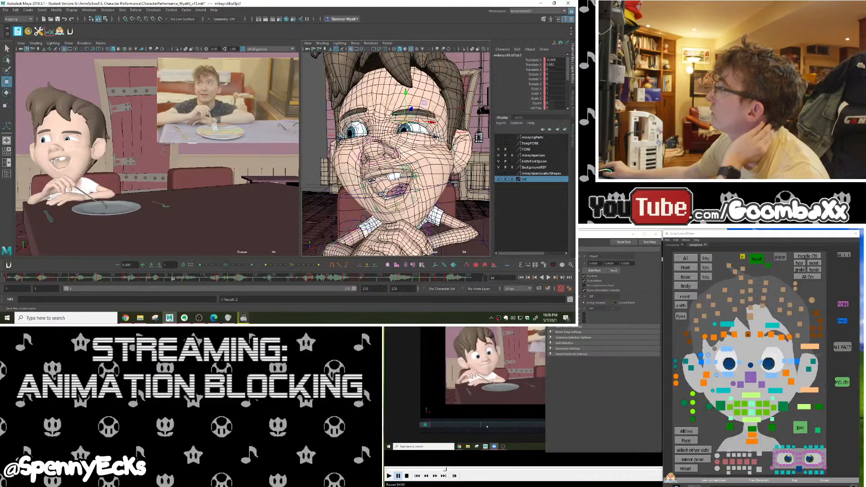
pyautogui.click(505, 396)
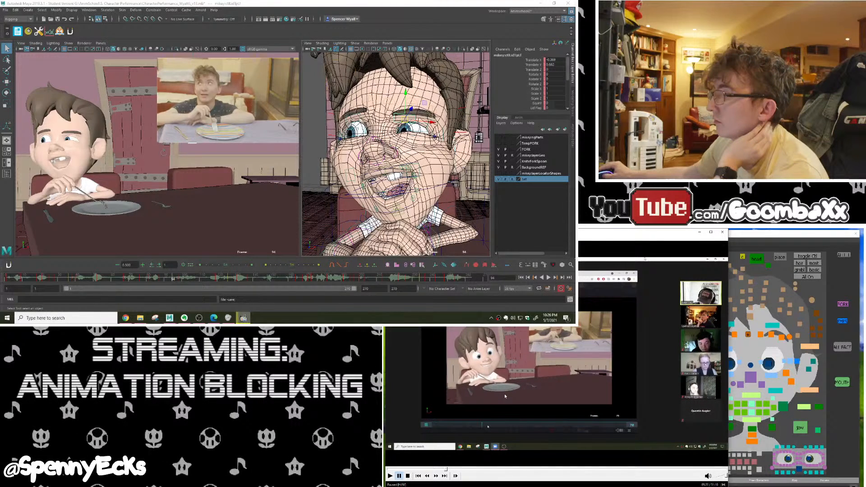
pyautogui.click(505, 396)
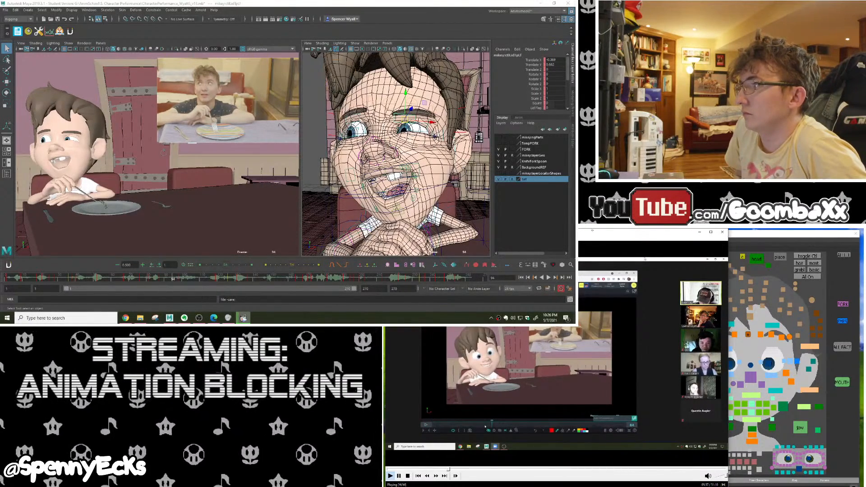
pyautogui.press('space')
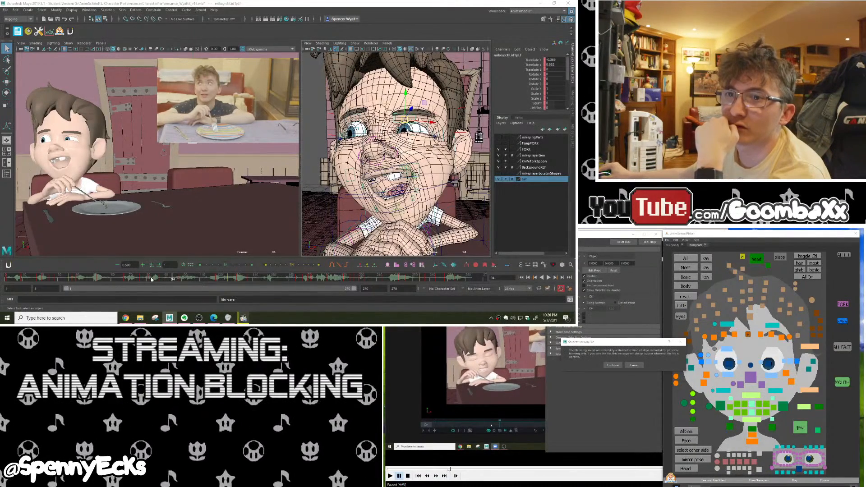
# Save the scene as a student-version file, then play back the shot and return to frame 87
pyautogui.click(613, 367)
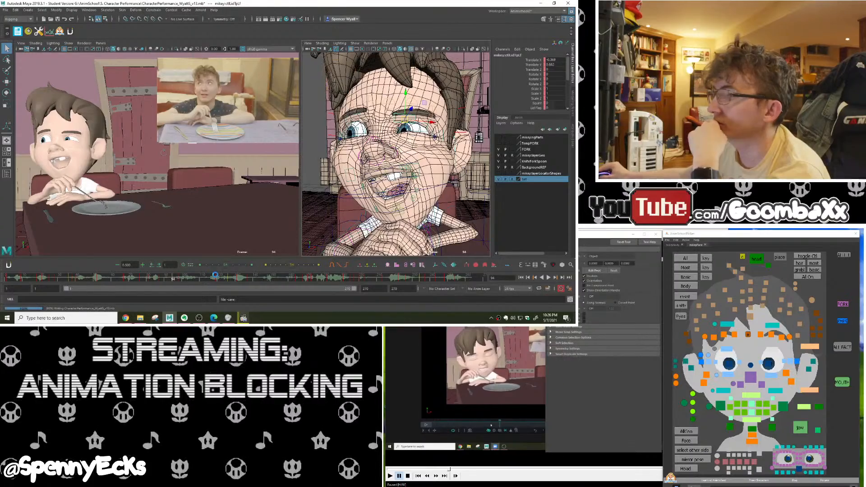
pyautogui.press('w')
pyautogui.hotkey('alt', 'v')
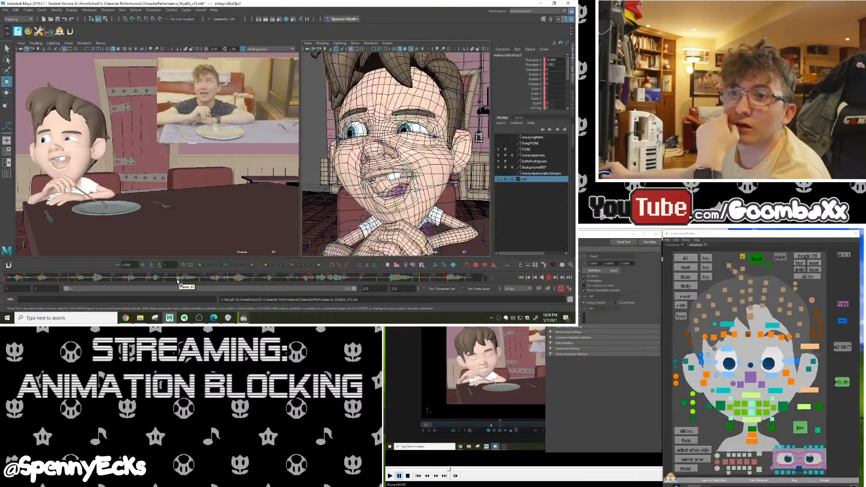
pyautogui.click(160, 279)
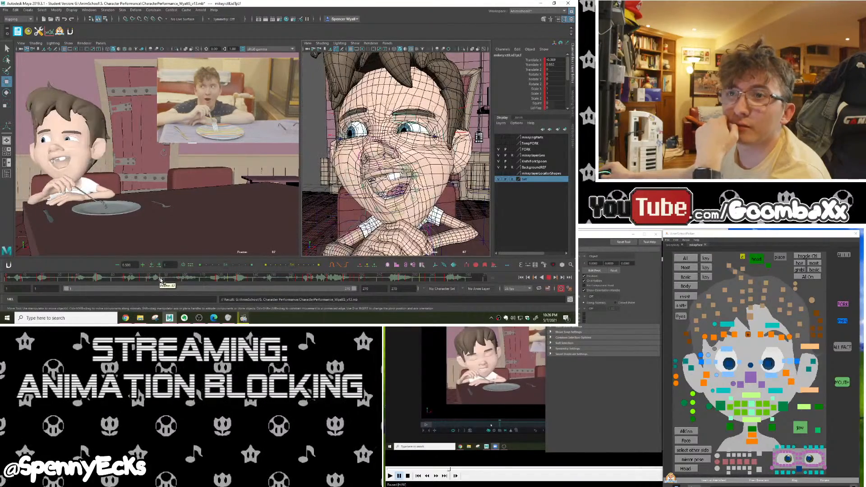
# Rotate the head control at frame 87 and at the following head pose, then scrub back to compare both
pyautogui.click(756, 259)
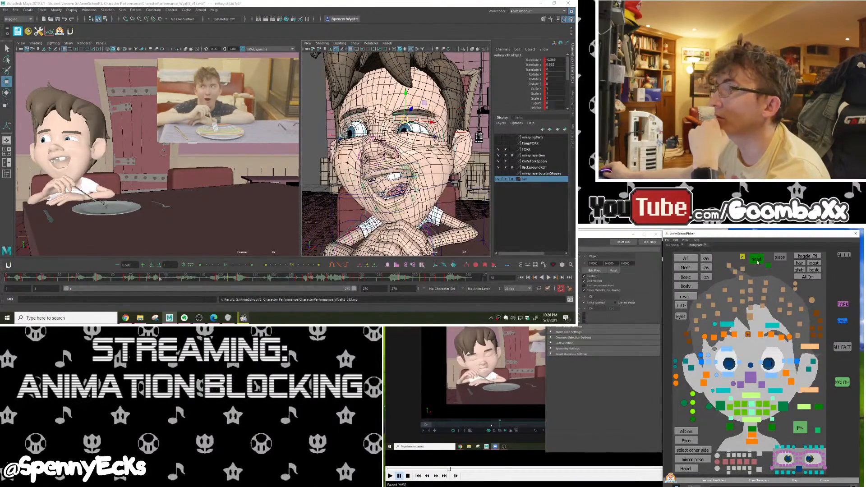
pyautogui.click(6, 92)
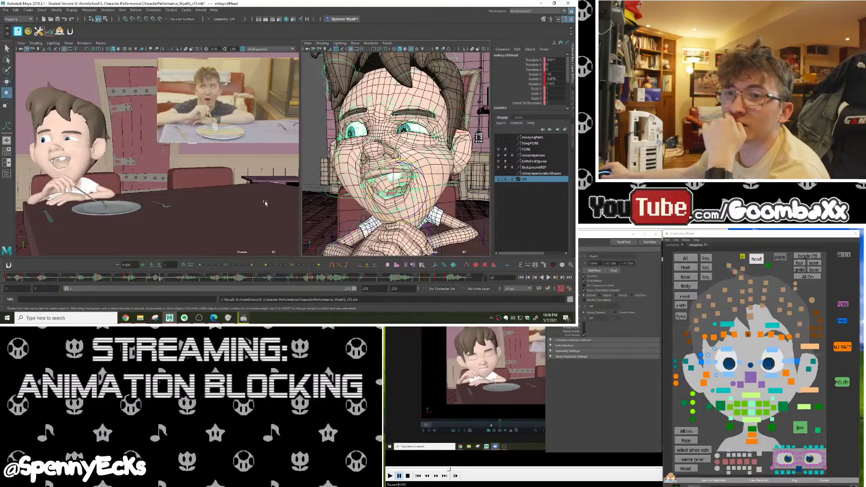
pyautogui.moveTo(405, 190); pyautogui.dragTo(408, 188)
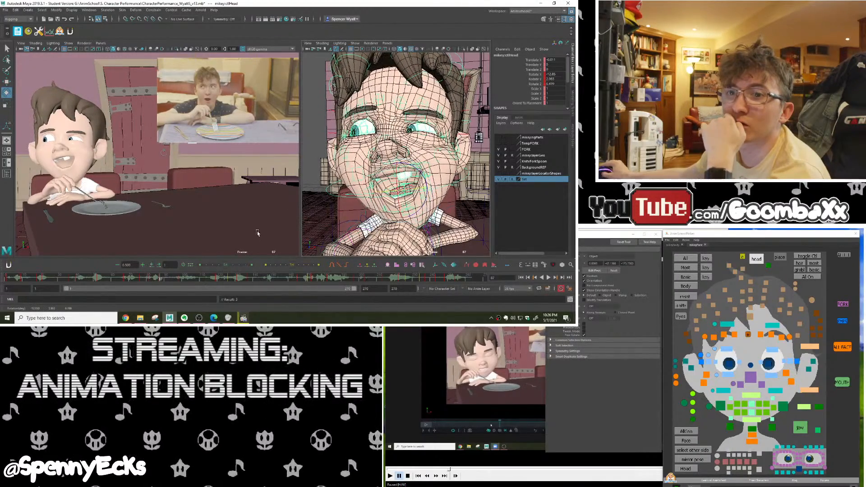
pyautogui.moveTo(161, 280); pyautogui.dragTo(180, 281)
pyautogui.moveTo(423, 178); pyautogui.dragTo(383, 180)
pyautogui.click(381, 182)
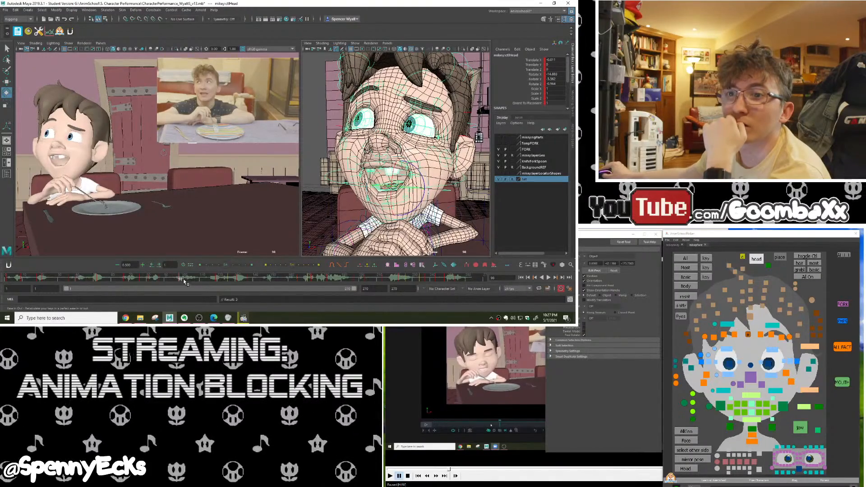
pyautogui.moveTo(185, 280); pyautogui.dragTo(161, 285)
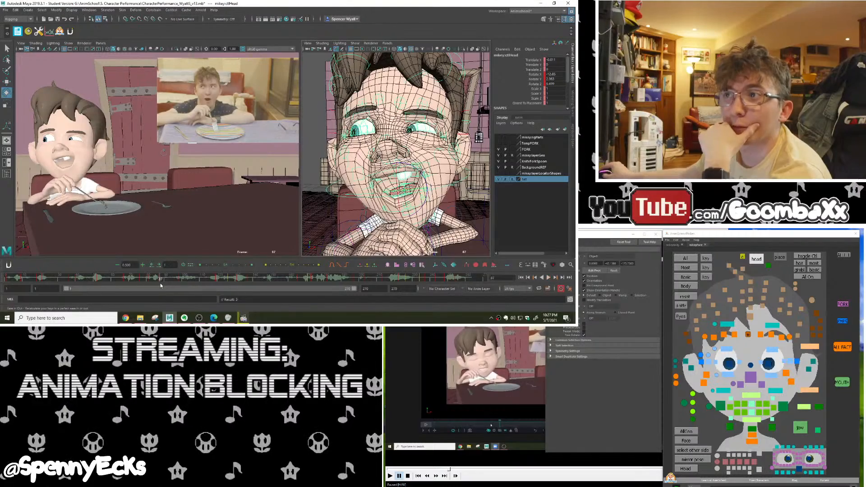
# Move the left and right mouth-corner controls inward at frame 87 to narrow the mouth, then check it in playback
pyautogui.click(783, 408)
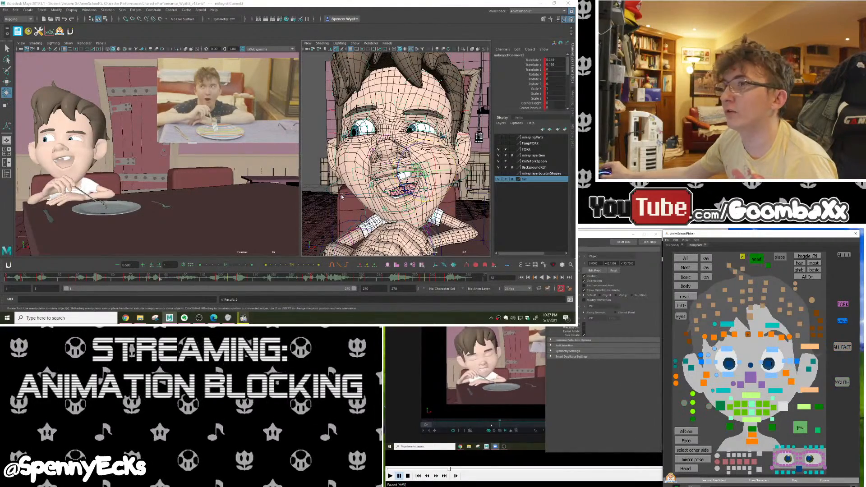
pyautogui.press('w')
pyautogui.moveTo(440, 151)
pyautogui.mouseDown()
pyautogui.moveTo(442, 158)
pyautogui.moveTo(429, 154)
pyautogui.mouseUp()
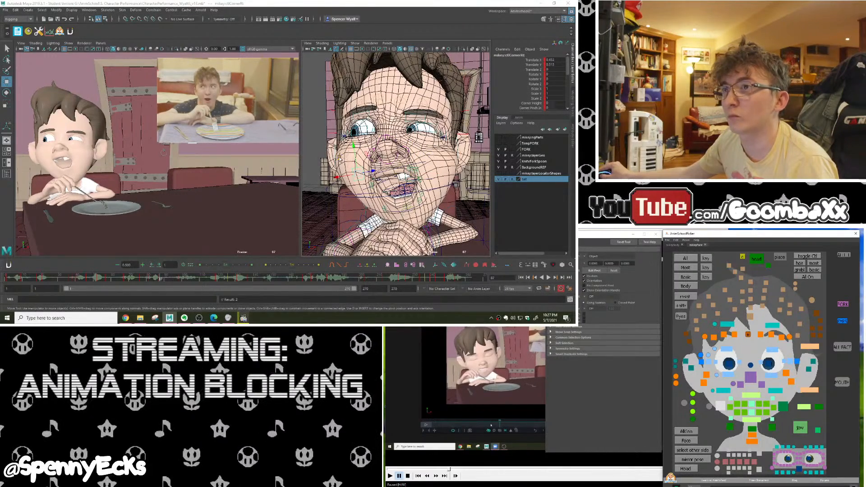
pyautogui.click(721, 406)
pyautogui.moveTo(344, 165)
pyautogui.mouseDown()
pyautogui.moveTo(344, 156)
pyautogui.moveTo(351, 160)
pyautogui.mouseUp()
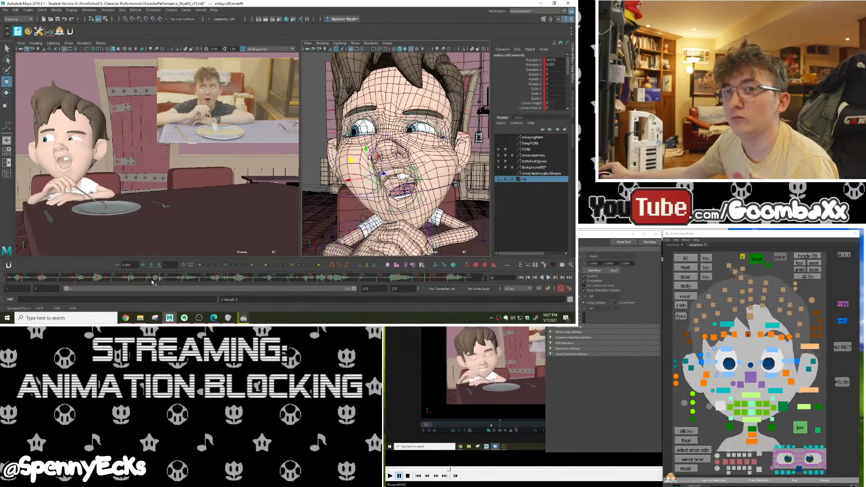
pyautogui.hotkey('alt', 'v')
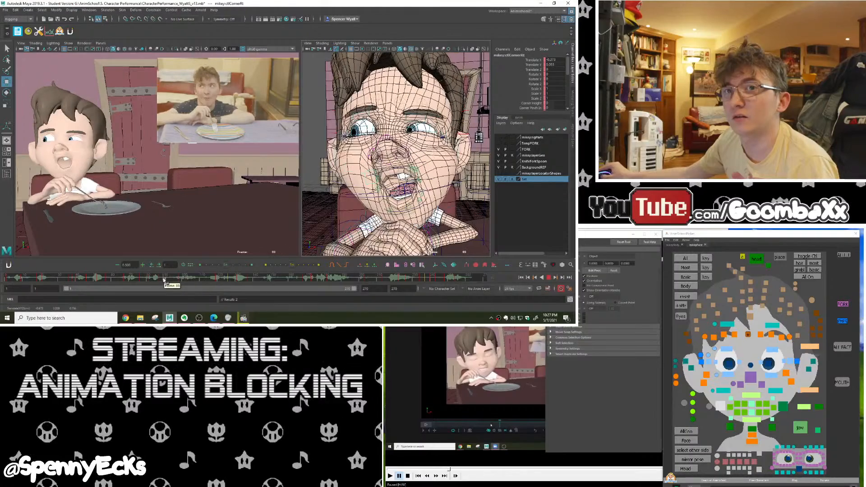
pyautogui.click(158, 280)
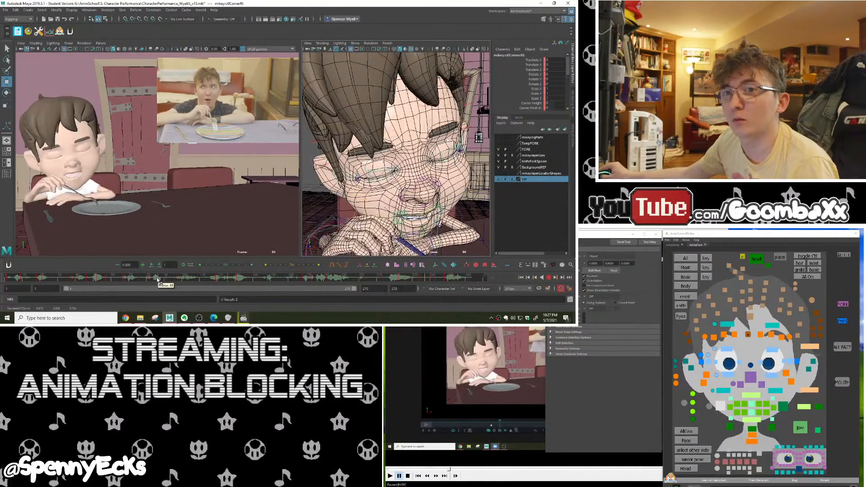
# Rotate the jaw control at frame 87 to close the mouth partway and shift it sideways, then play back the shot
pyautogui.moveTo(158, 280); pyautogui.dragTo(161, 280)
pyautogui.click(801, 431)
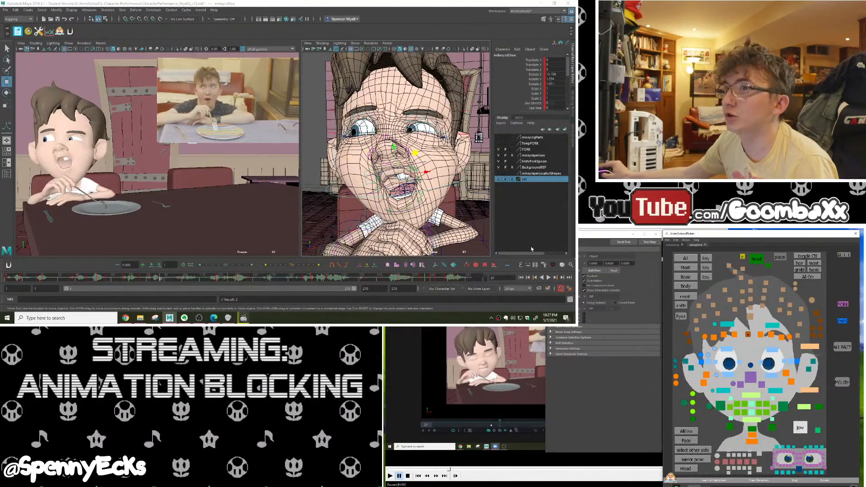
pyautogui.press('e')
pyautogui.moveTo(395, 173); pyautogui.dragTo(411, 175)
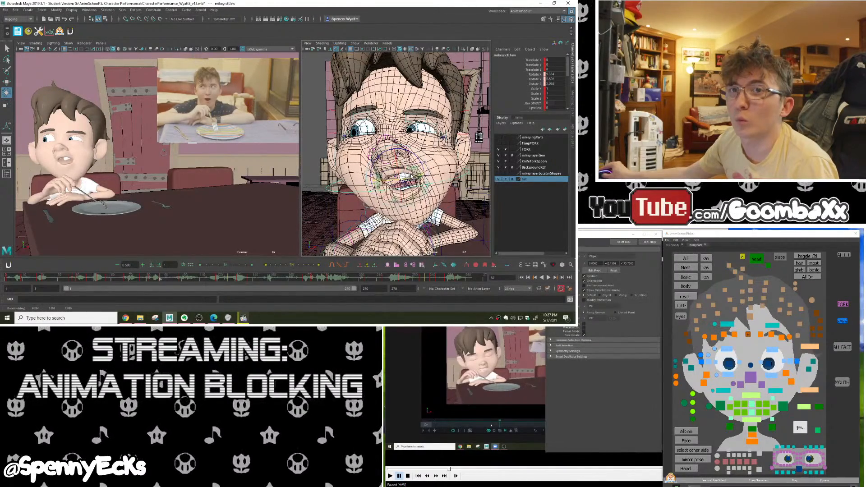
pyautogui.press('3')
pyautogui.hotkey('alt', 'v')
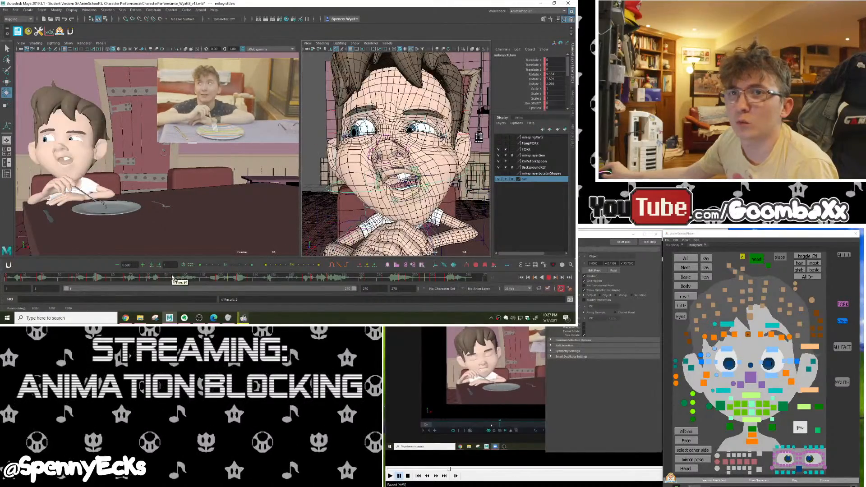
# Scrub through the shot and play it back to review the head and mouth poses across the dialogue
pyautogui.click(182, 278)
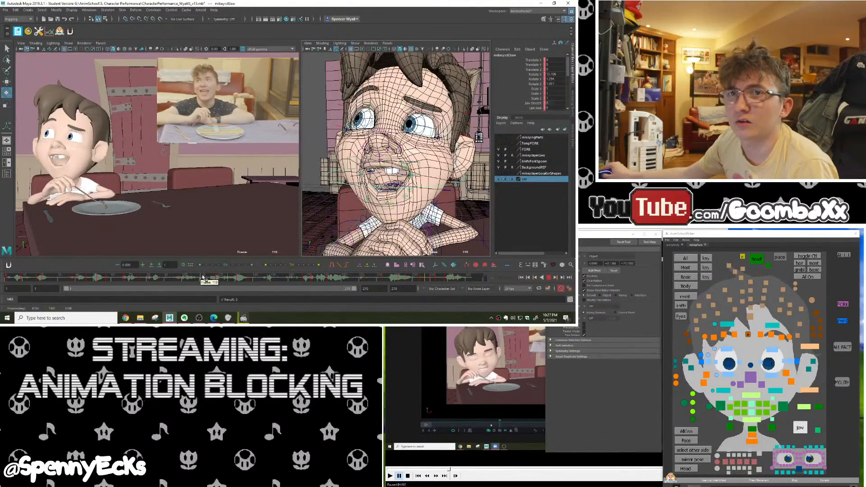
pyautogui.click(221, 277)
pyautogui.moveTo(221, 276); pyautogui.dragTo(202, 278)
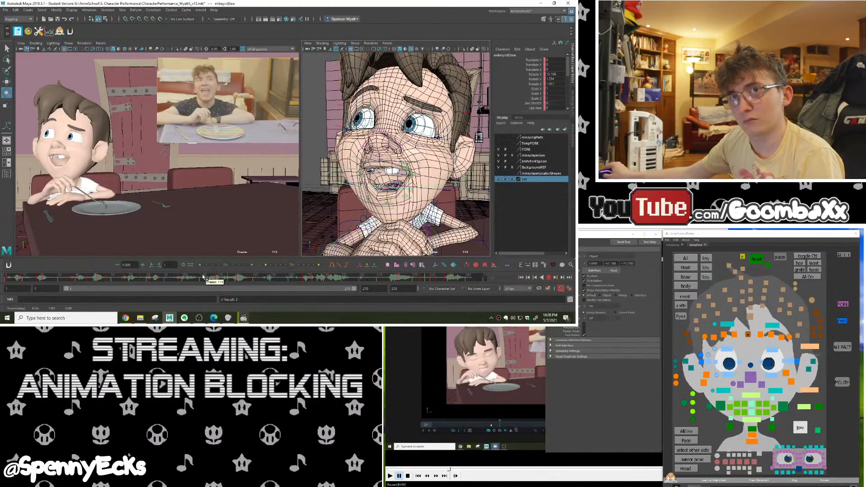
pyautogui.moveTo(176, 275); pyautogui.dragTo(261, 277)
pyautogui.moveTo(278, 277); pyautogui.dragTo(420, 274)
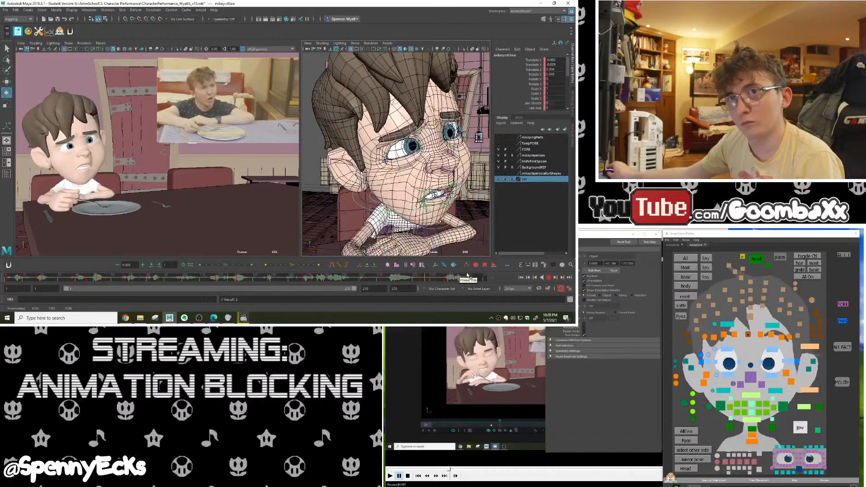
pyautogui.press('Escape')
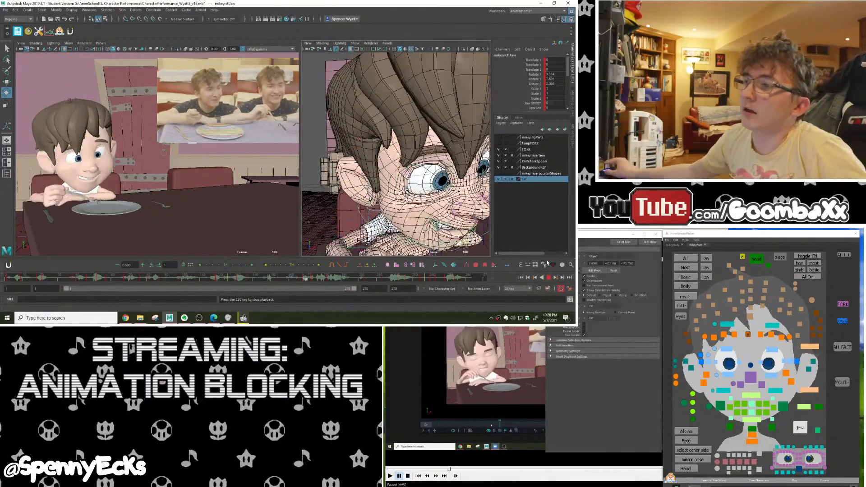
pyautogui.click(549, 279)
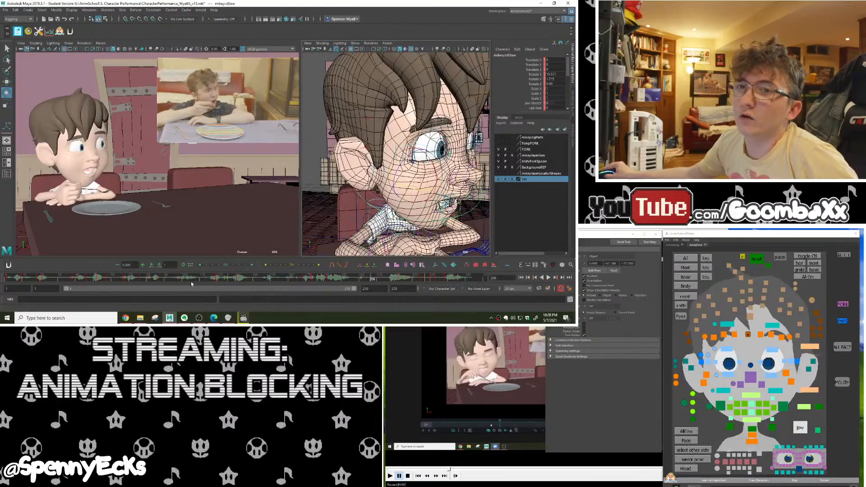
# Nudge both pupil controls slightly upward at frame 98, then play back the following poses to check the eye direction
pyautogui.moveTo(144, 279); pyautogui.dragTo(169, 279)
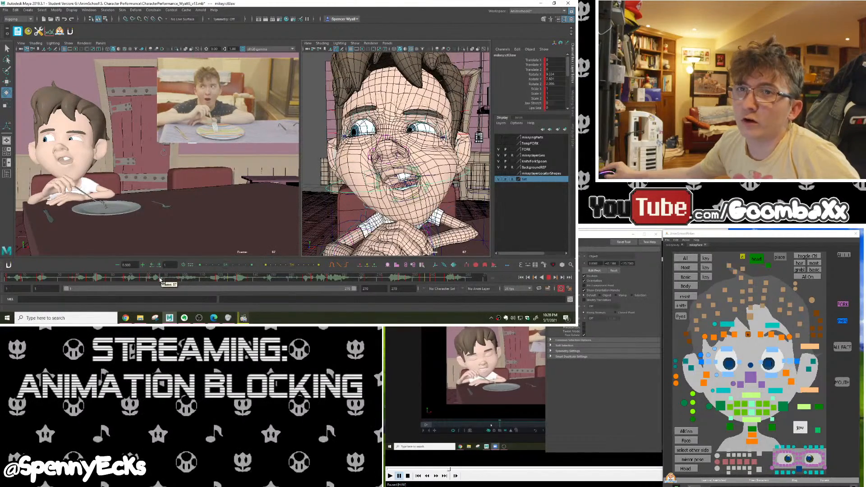
pyautogui.moveTo(161, 279); pyautogui.dragTo(181, 279)
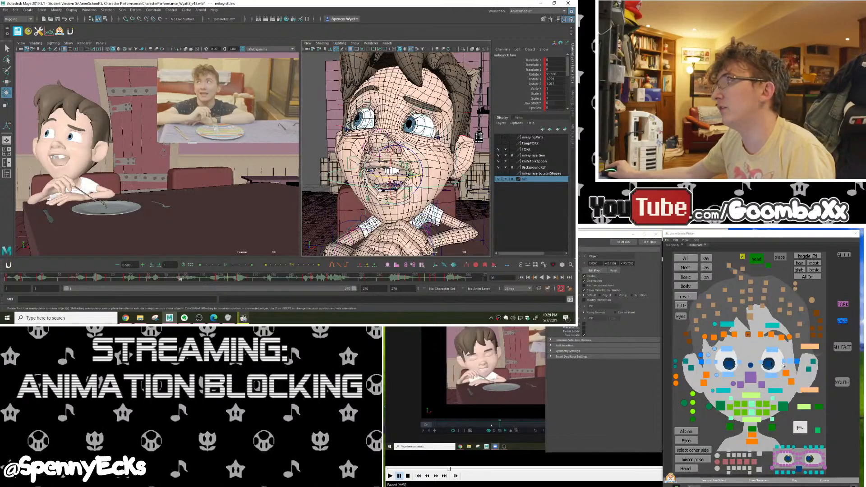
pyautogui.click(770, 363)
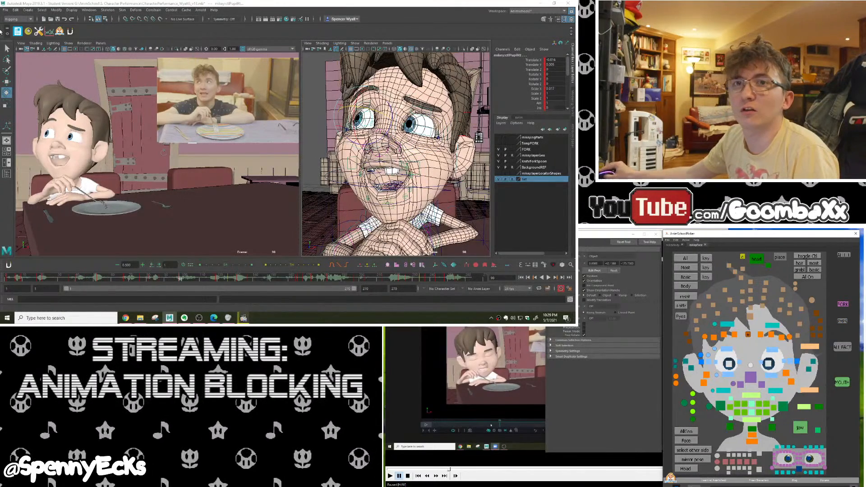
pyautogui.click(6, 82)
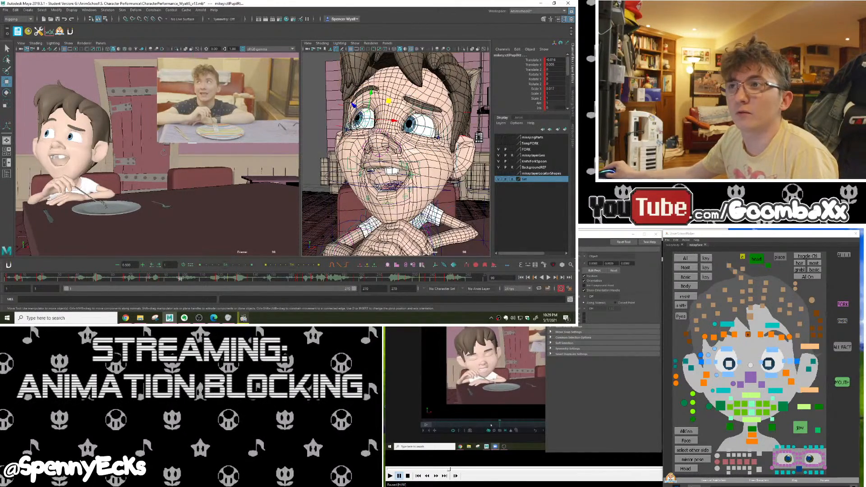
pyautogui.moveTo(364, 123); pyautogui.dragTo(363, 117)
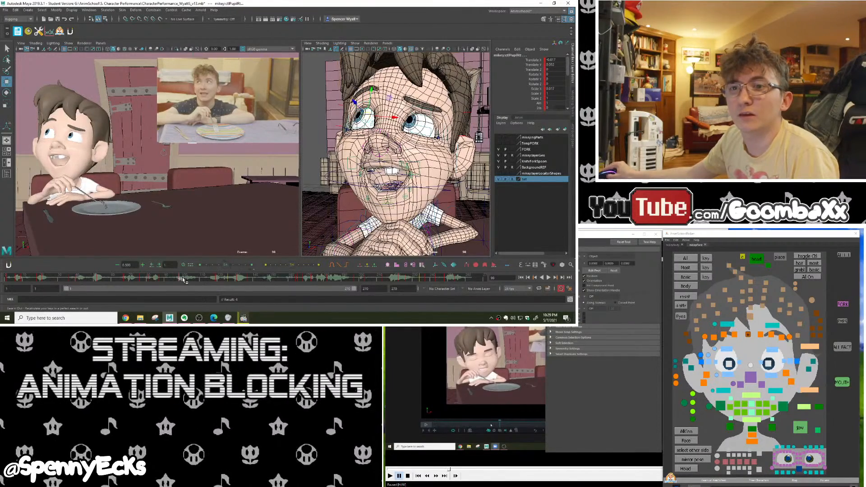
pyautogui.hotkey('alt', 'v')
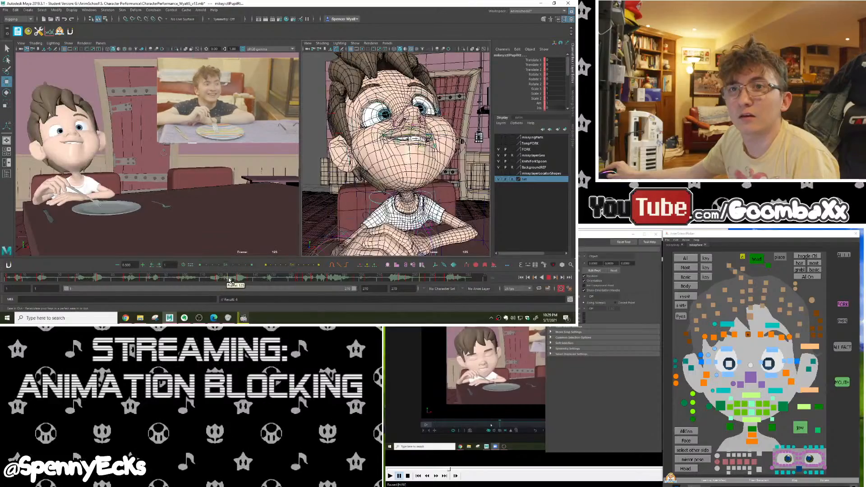
pyautogui.moveTo(229, 280); pyautogui.dragTo(265, 285)
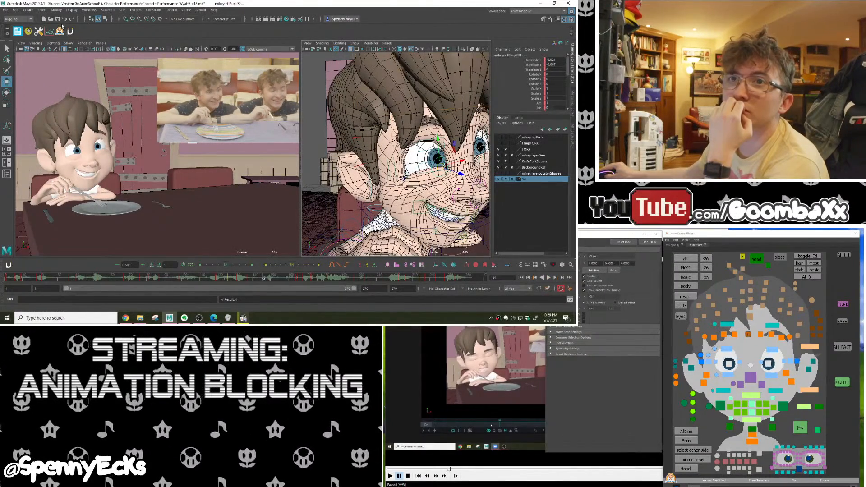
# Save the scene as a student-version file
pyautogui.press('q')
pyautogui.hotkey('ctrl', 's')
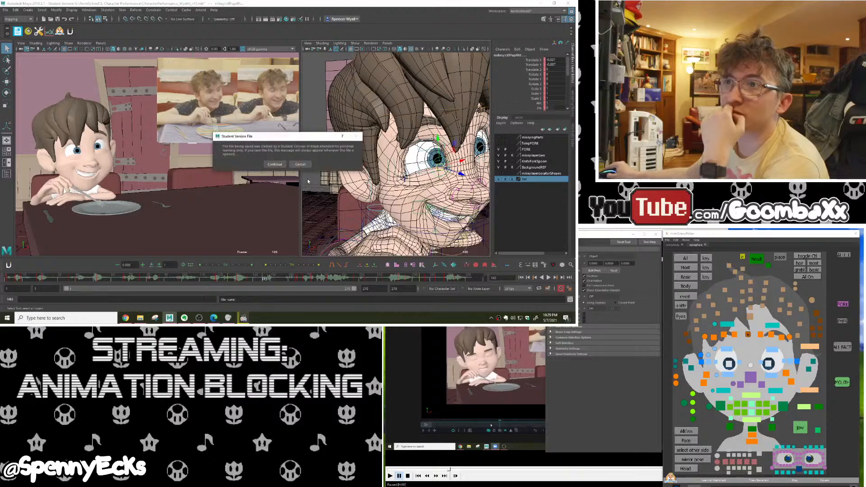
pyautogui.click(276, 165)
pyautogui.press('w')
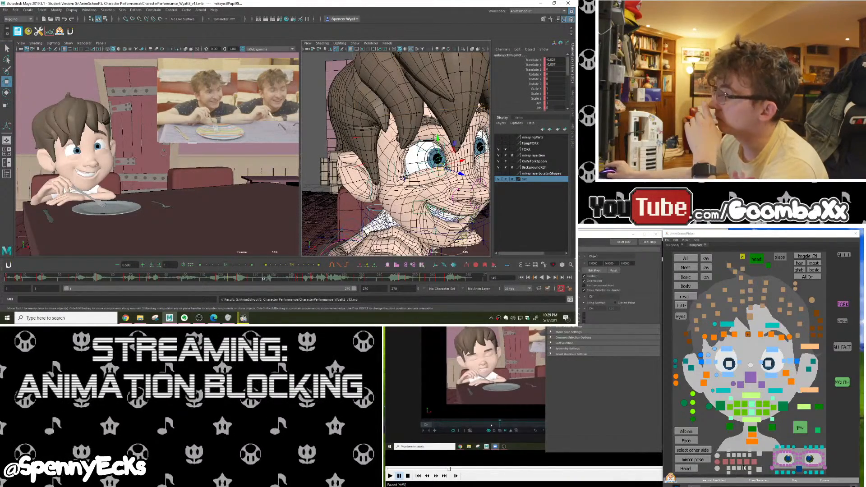
# Play the recorded review feedback while scrubbing the matching head poses in the shot, then pause the recording
pyautogui.click(523, 384)
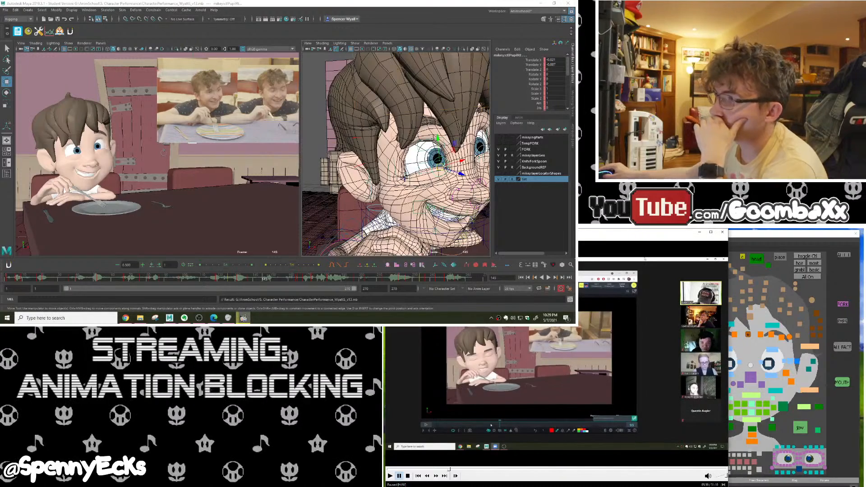
pyautogui.click(562, 421)
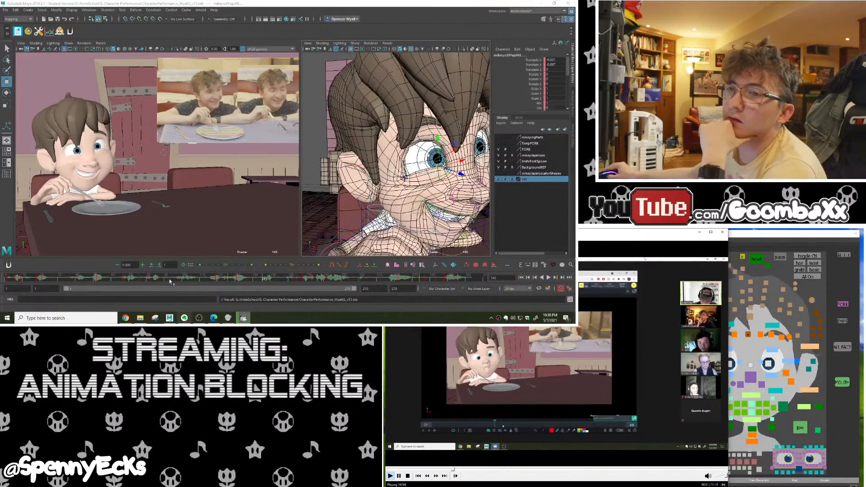
pyautogui.click(133, 279)
pyautogui.hotkey('alt', 'v')
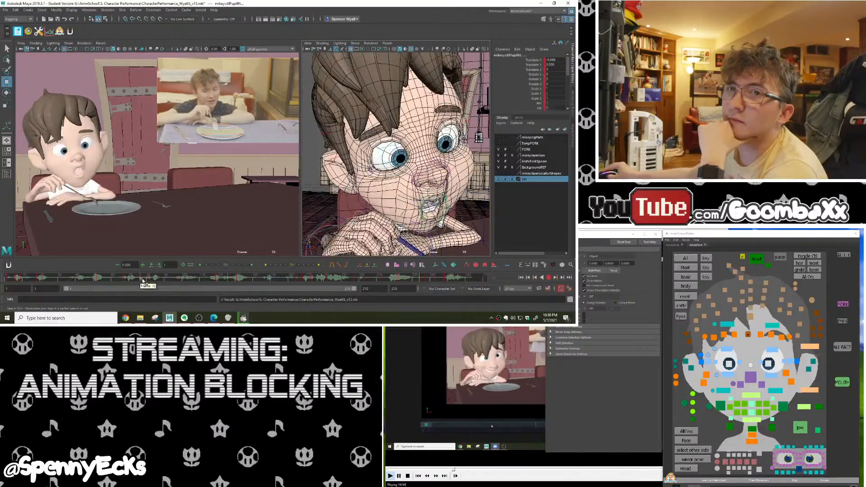
pyautogui.moveTo(143, 280); pyautogui.dragTo(201, 281)
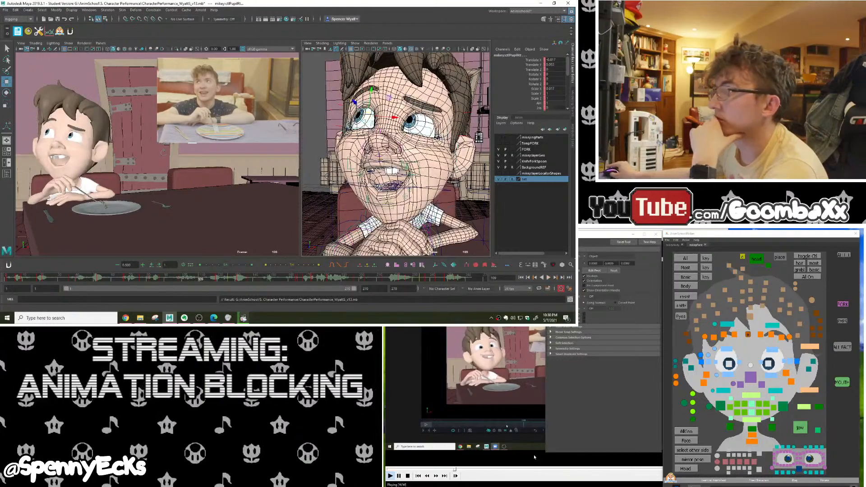
pyautogui.click(535, 458)
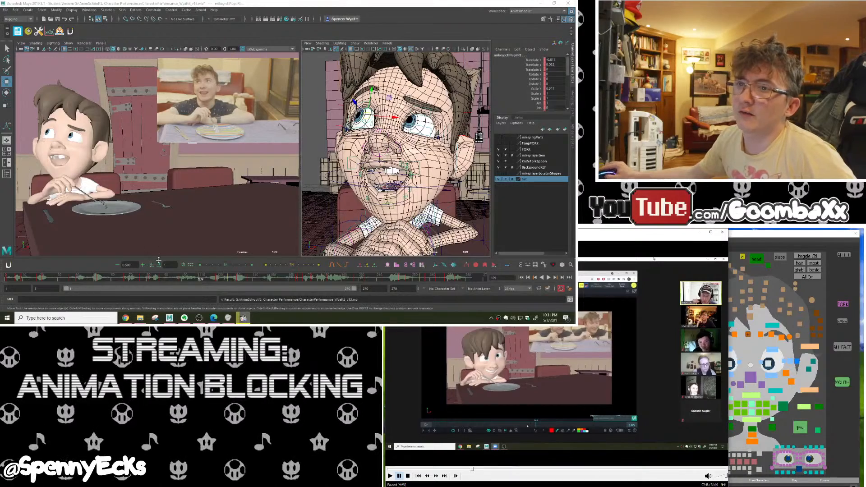
# Scrub the shot between frames 149 and 164 to compare the two smiling poses
pyautogui.click(291, 278)
pyautogui.click(301, 278)
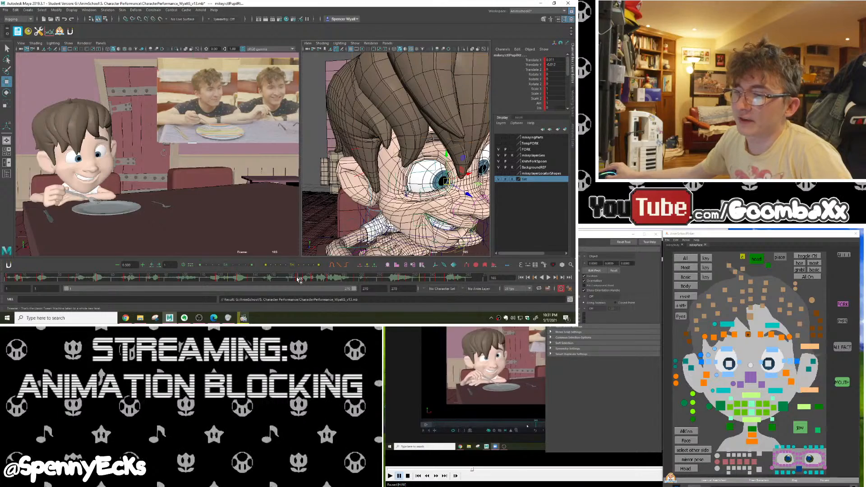
pyautogui.hotkey('alt', ',')
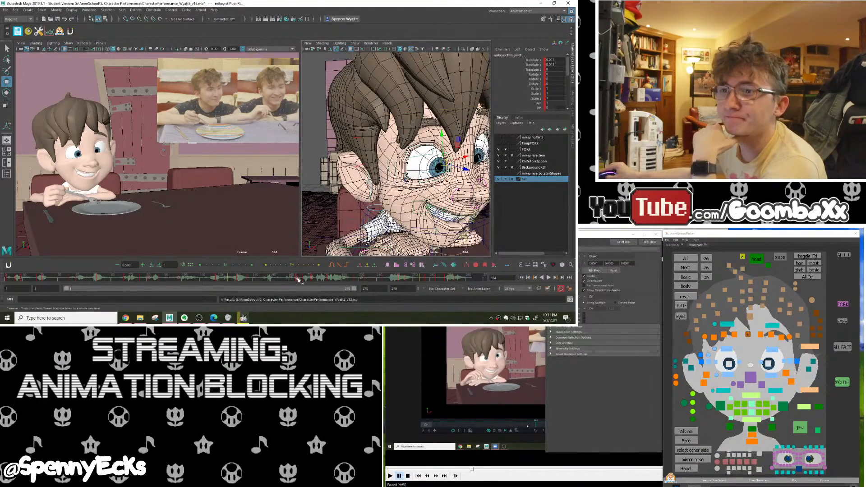
pyautogui.moveTo(299, 279); pyautogui.dragTo(271, 280)
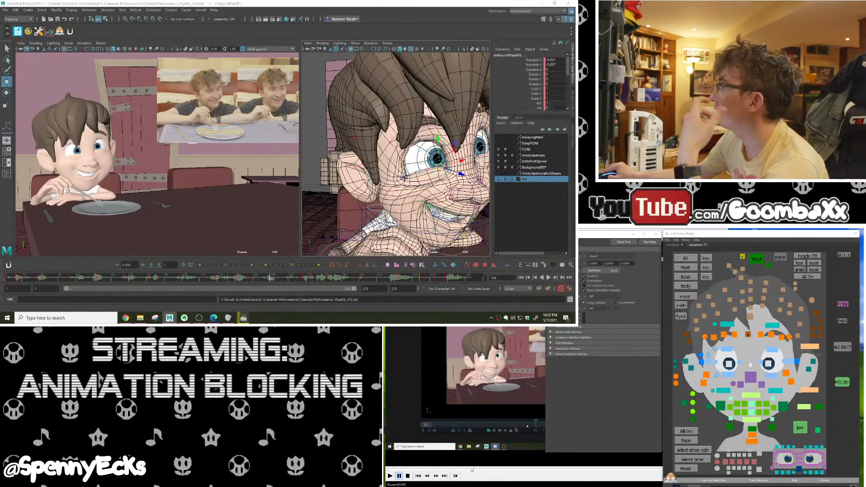
# Switch to the browser review and step through its annotated frames up to the draw-over at frame 134
pyautogui.hotkey('alt', 'Tab')
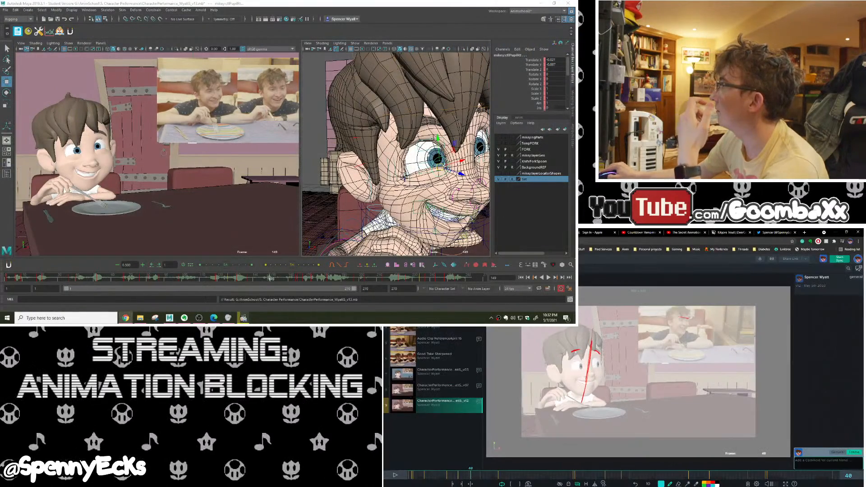
pyautogui.click(466, 476)
pyautogui.press('Right')
pyautogui.press('Left')
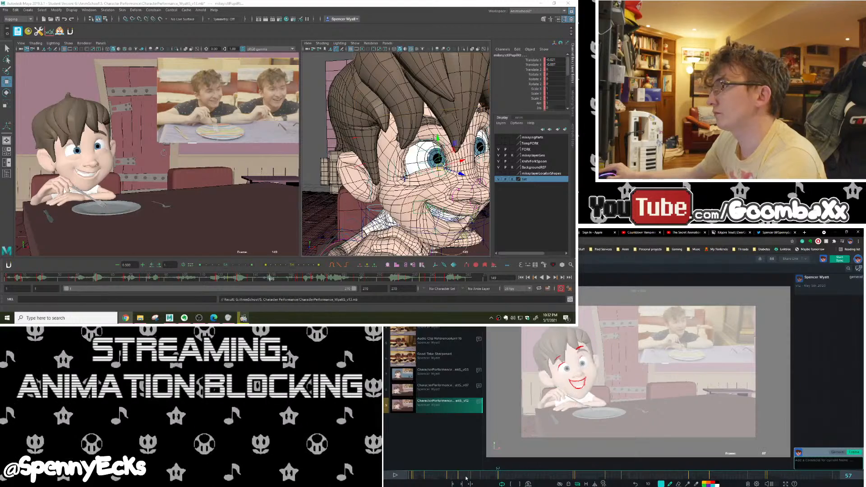
pyautogui.press('Right')
pyautogui.press('Left')
pyautogui.press('Left')
pyautogui.press('Left')
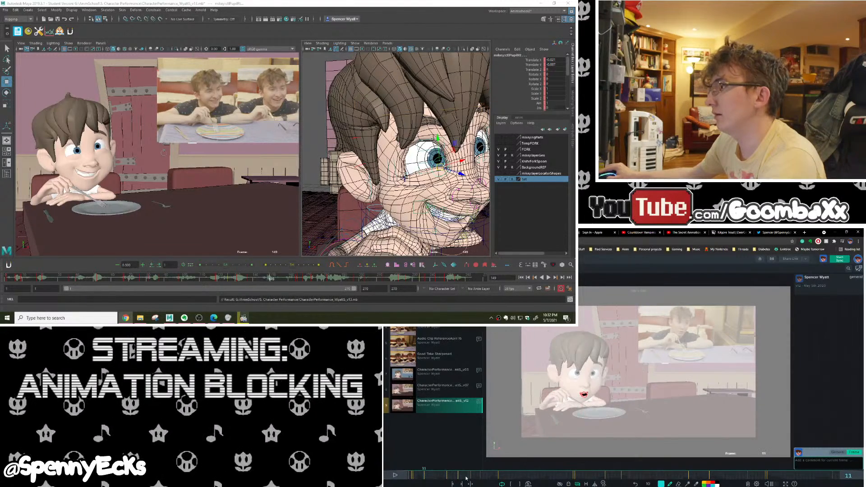
pyautogui.press('Right')
pyautogui.press('Right')
pyautogui.press('Right')
pyautogui.press('Right')
pyautogui.press('Right')
pyautogui.press('Right')
pyautogui.press('Right')
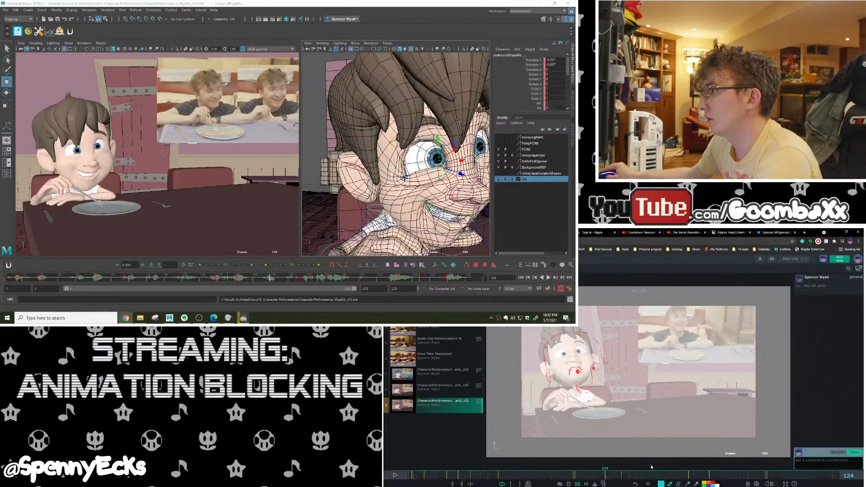
pyautogui.press('Right')
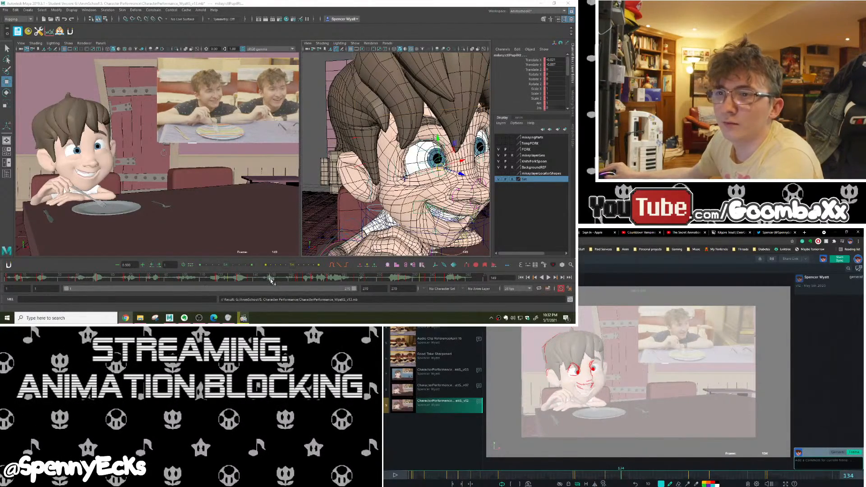
# Compare the review draw-over at frame 139 with the character's smiling pose at frame 164 in Maya
pyautogui.moveTo(271, 280); pyautogui.dragTo(297, 286)
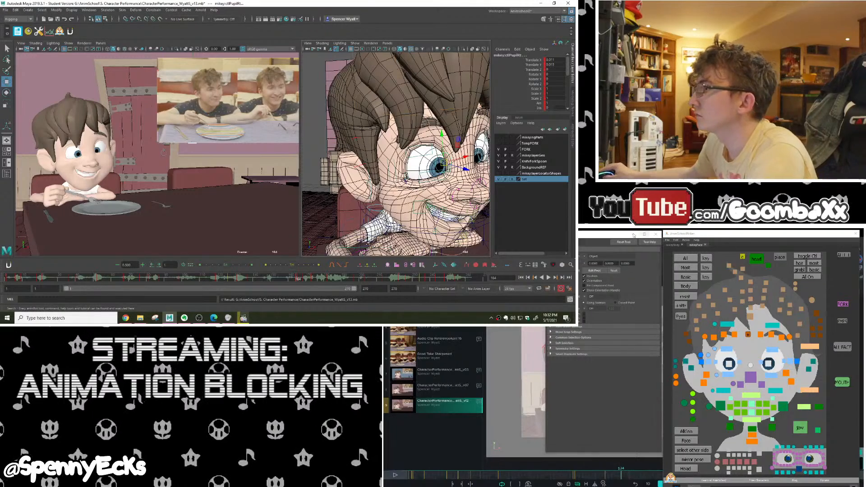
pyautogui.click(627, 477)
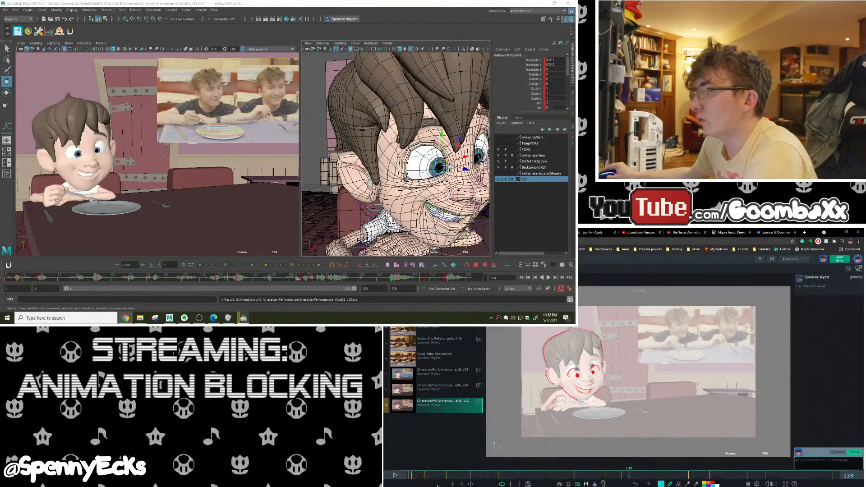
pyautogui.moveTo(292, 281)
pyautogui.mouseDown()
pyautogui.moveTo(247, 283)
pyautogui.moveTo(296, 288)
pyautogui.mouseUp()
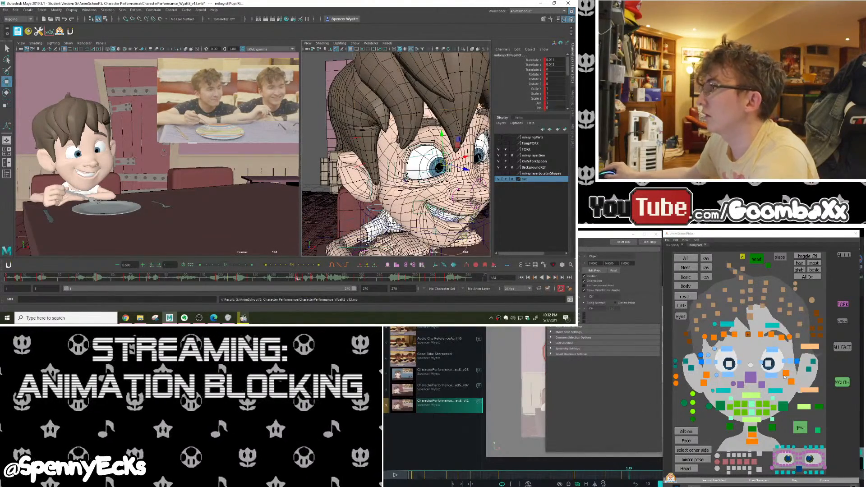
# Select the face control groups in the picker and compare the smiling poses around frames 164 and 166
pyautogui.moveTo(848, 395); pyautogui.dragTo(850, 305)
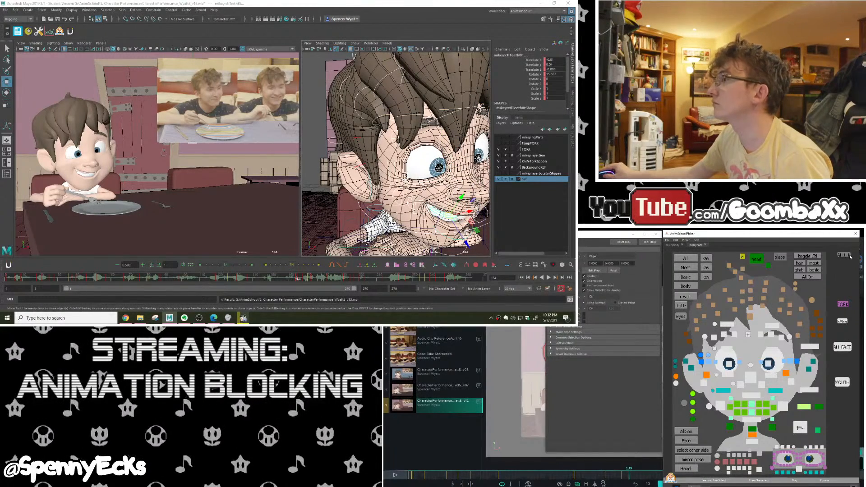
pyautogui.keyDown('shift'); pyautogui.click(297, 280); pyautogui.keyUp('shift')
pyautogui.moveTo(298, 280)
pyautogui.mouseDown()
pyautogui.moveTo(252, 280)
pyautogui.moveTo(301, 280)
pyautogui.mouseUp()
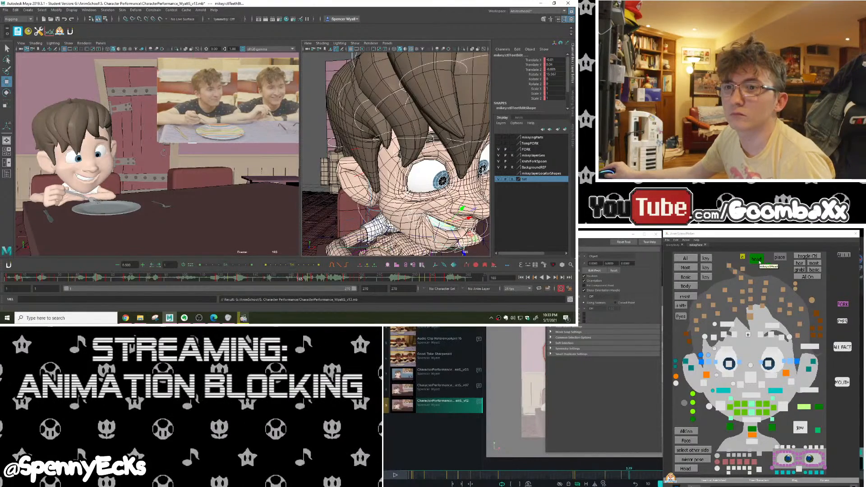
pyautogui.hotkey('ctrl', 'z')
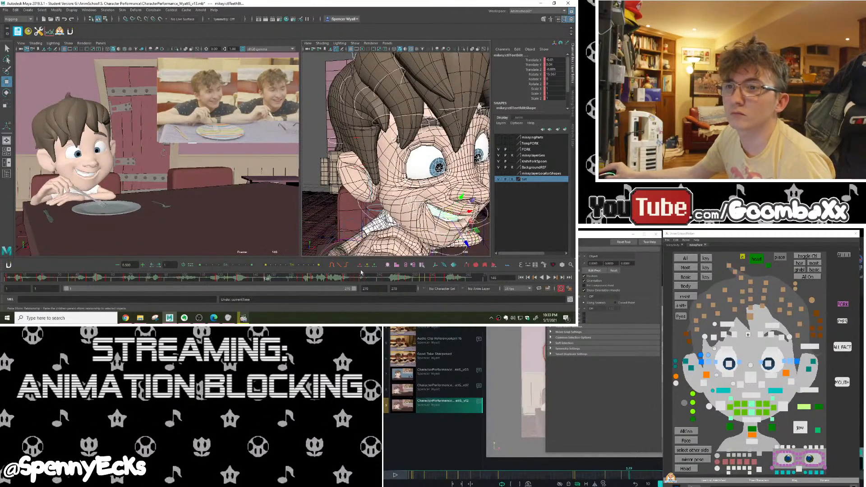
pyautogui.click(297, 280)
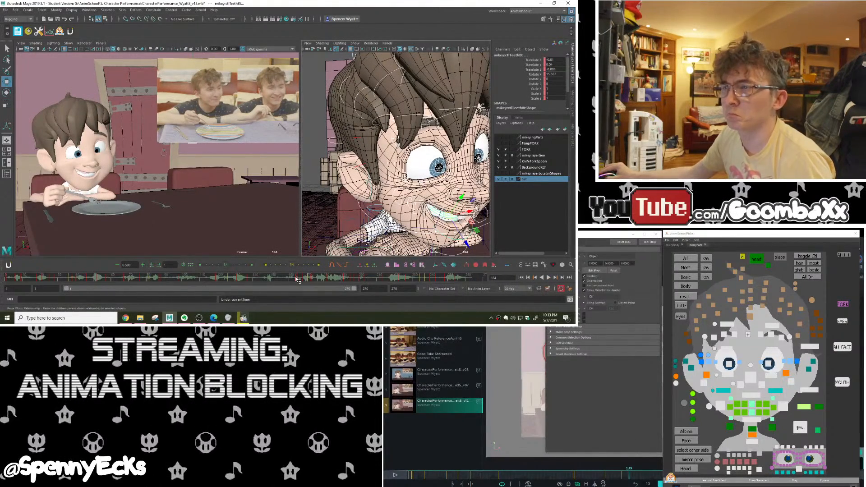
# Select the head control and scrub the shot from the smiling poses through the ending to examine the head movement
pyautogui.click(757, 260)
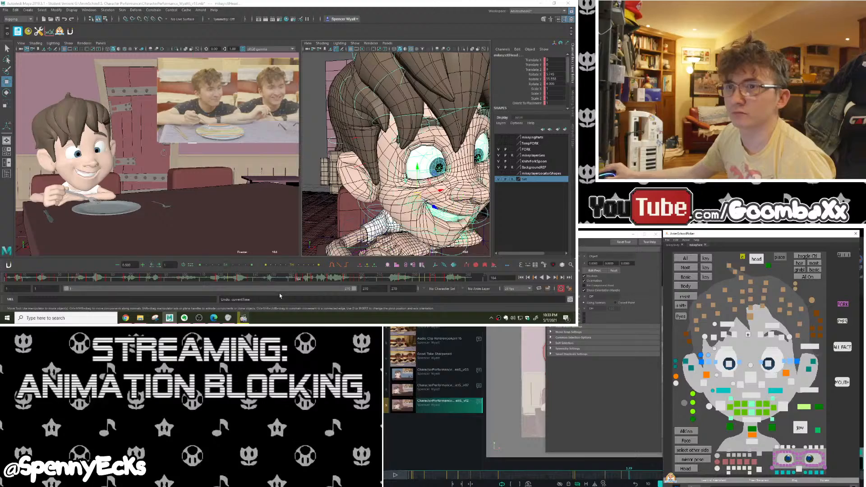
pyautogui.click(300, 279)
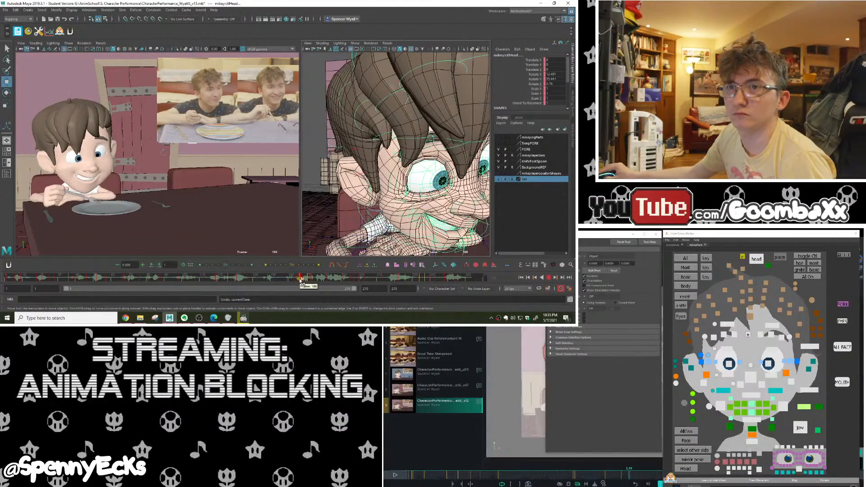
pyautogui.moveTo(299, 281); pyautogui.dragTo(297, 282)
pyautogui.click(263, 280)
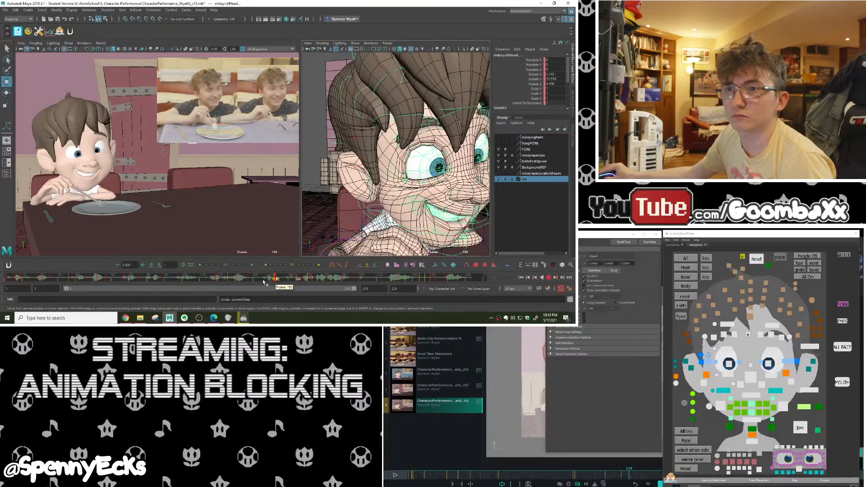
pyautogui.click(300, 280)
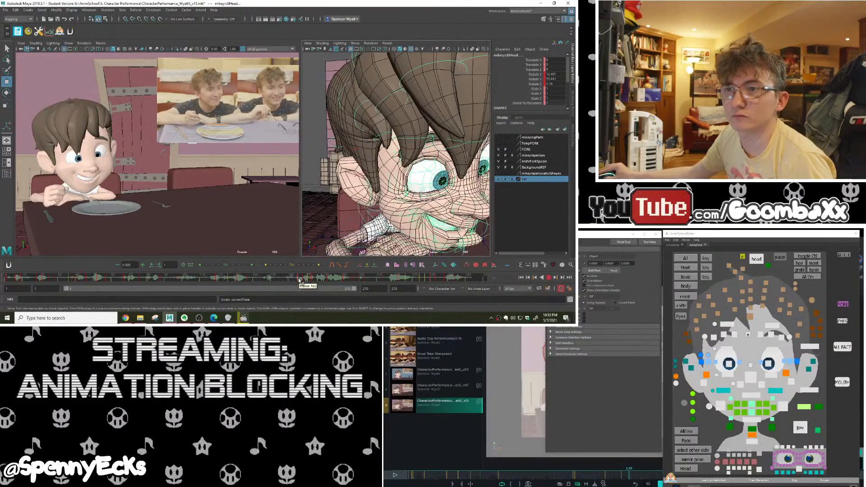
pyautogui.moveTo(299, 281); pyautogui.dragTo(329, 283)
pyautogui.moveTo(274, 283)
pyautogui.mouseDown()
pyautogui.moveTo(348, 290)
pyautogui.moveTo(273, 289)
pyautogui.mouseUp()
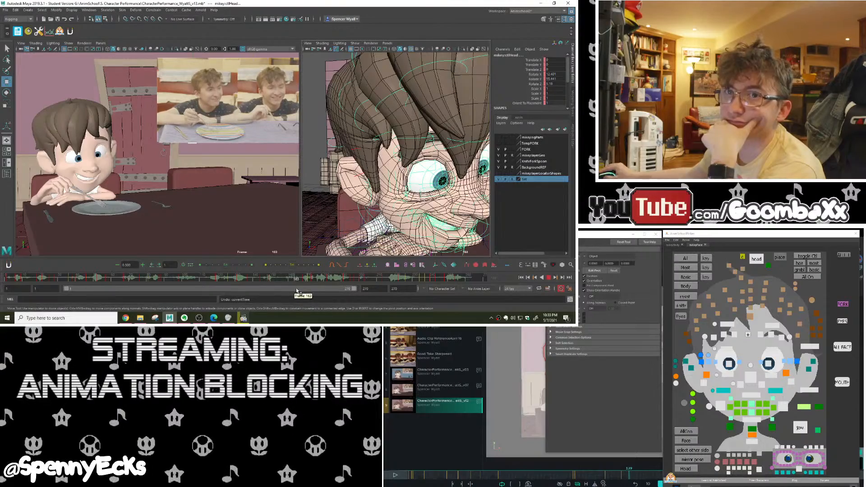
pyautogui.moveTo(288, 290); pyautogui.dragTo(482, 291)
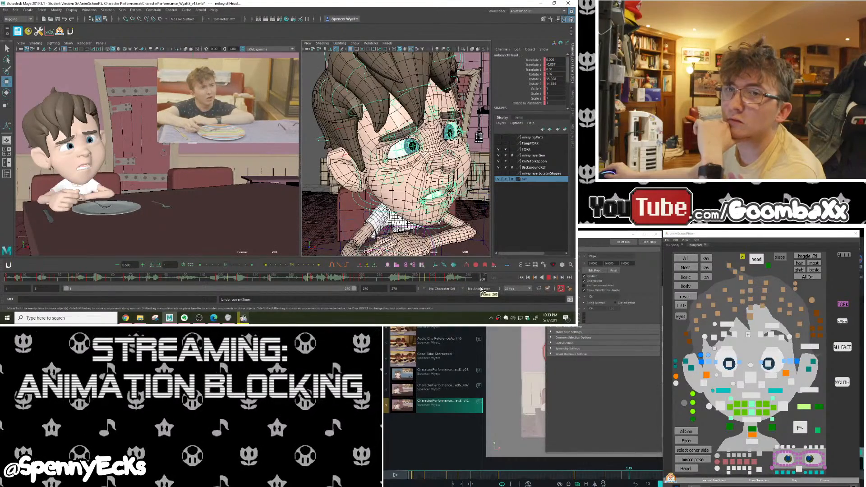
pyautogui.moveTo(360, 281); pyautogui.dragTo(349, 280)
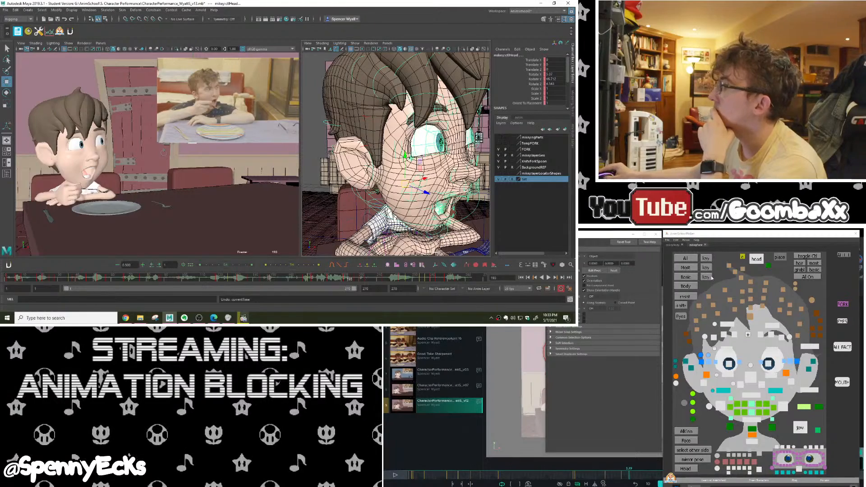
# Put the browser review away, play the recorded feedback on the smiling pose, and pause at the red face draw-over
pyautogui.click(596, 475)
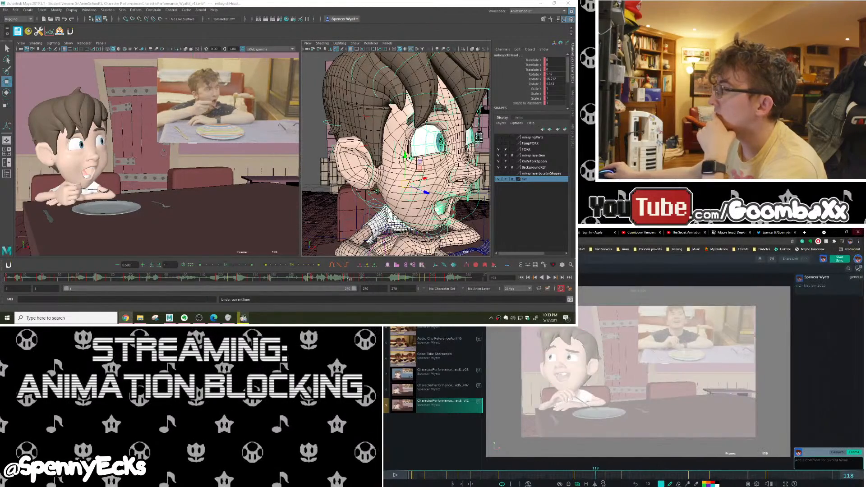
pyautogui.click(838, 231)
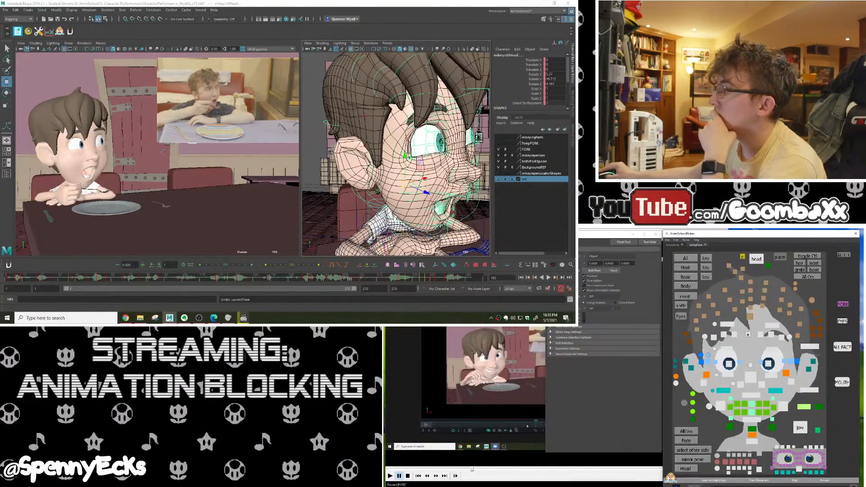
pyautogui.click(451, 389)
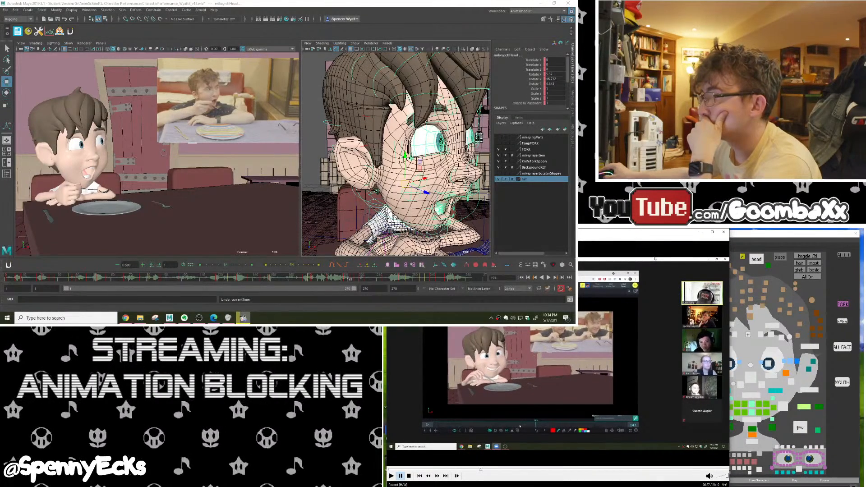
pyautogui.press('space')
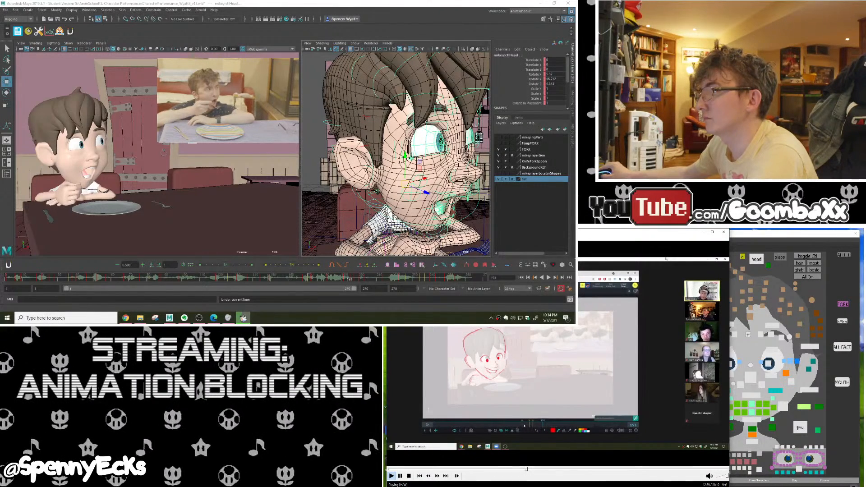
pyautogui.click(546, 371)
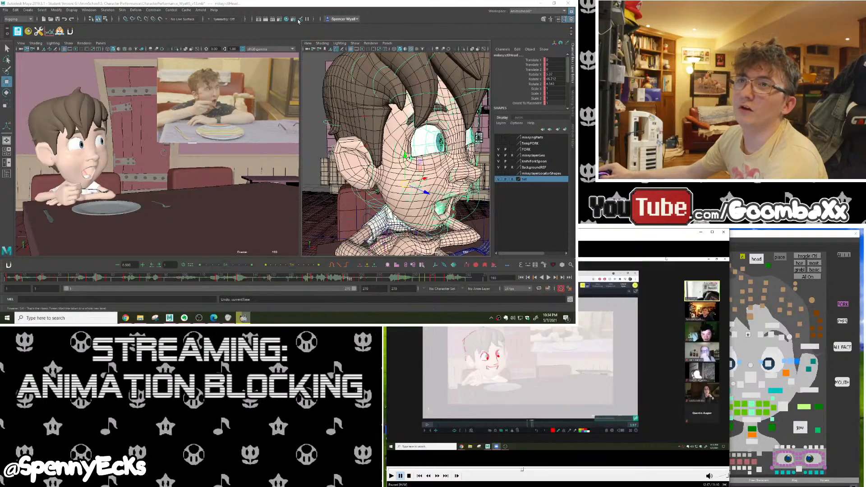
# Return to Maya, save the scene and show the animation layers
pyautogui.click(410, 24)
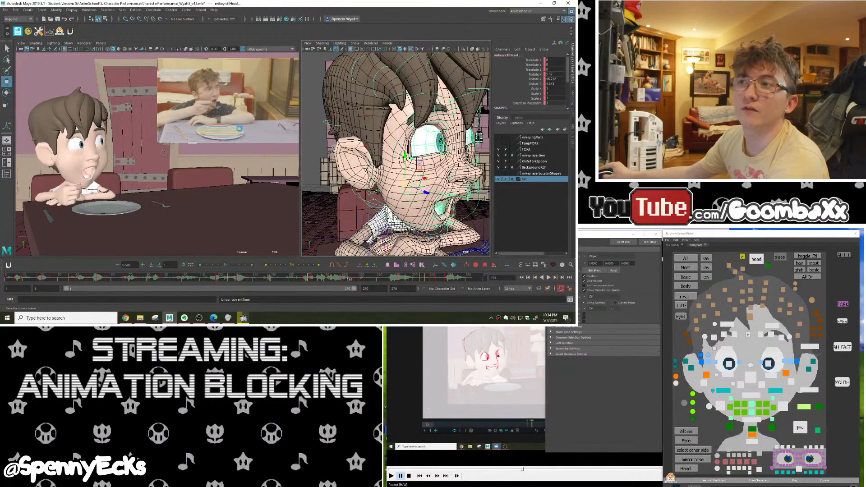
pyautogui.hotkey('ctrl', 's')
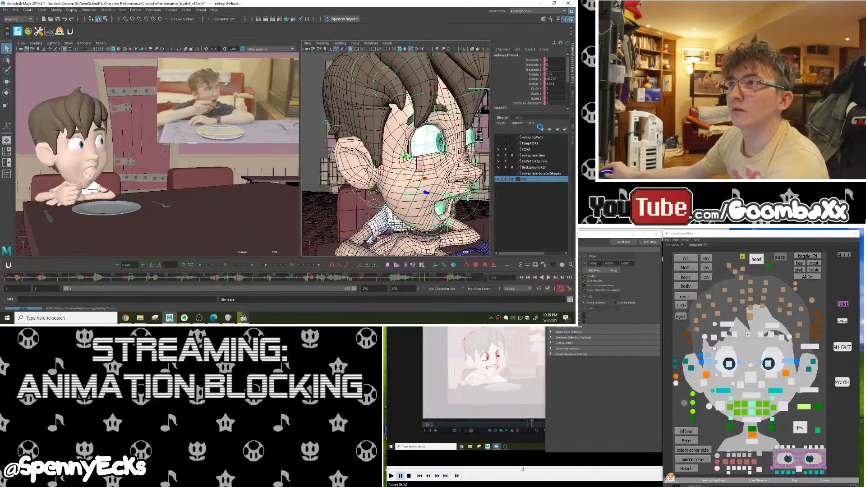
pyautogui.click(519, 118)
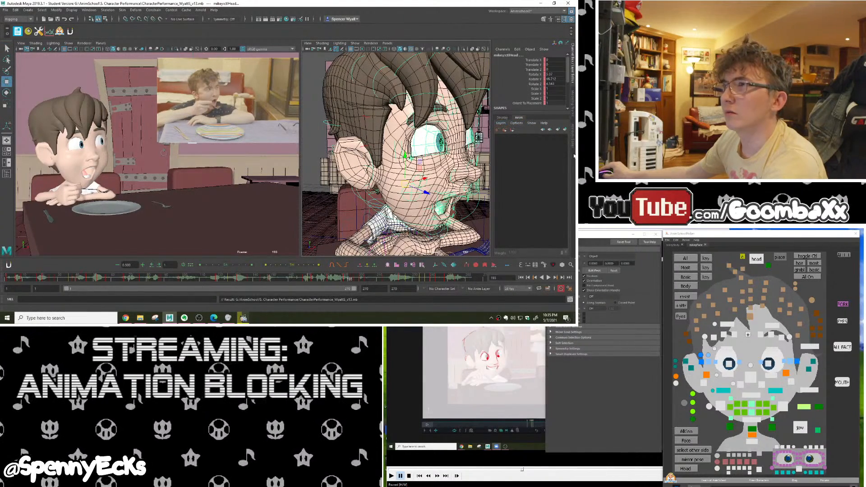
# Create an animation layer and add the head control and both neck controls to it
pyautogui.click(806, 382)
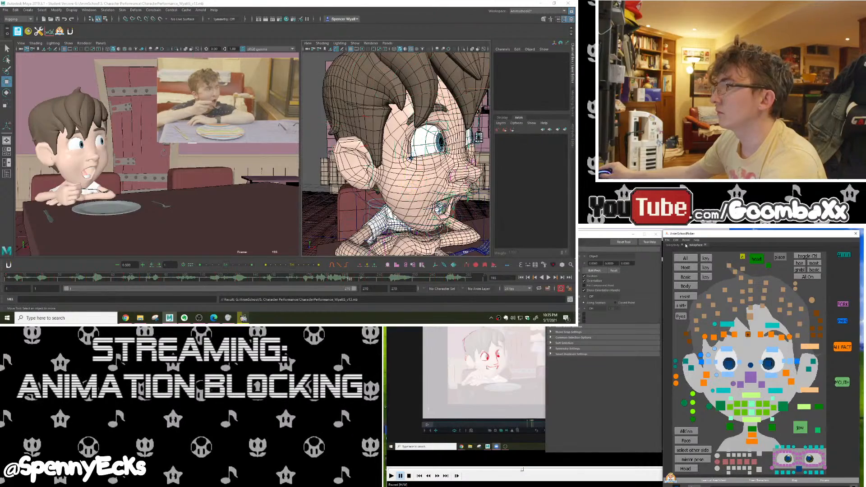
pyautogui.click(671, 246)
pyautogui.click(742, 293)
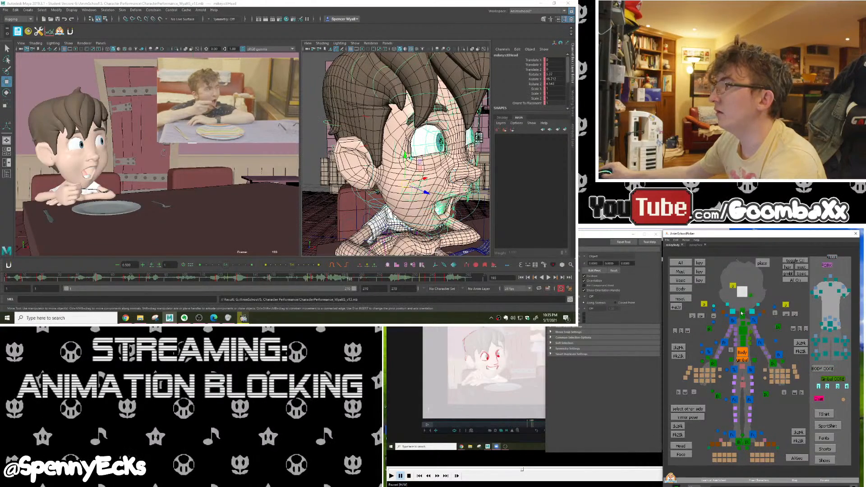
pyautogui.keyDown('shift'); pyautogui.click(743, 312); pyautogui.keyUp('shift')
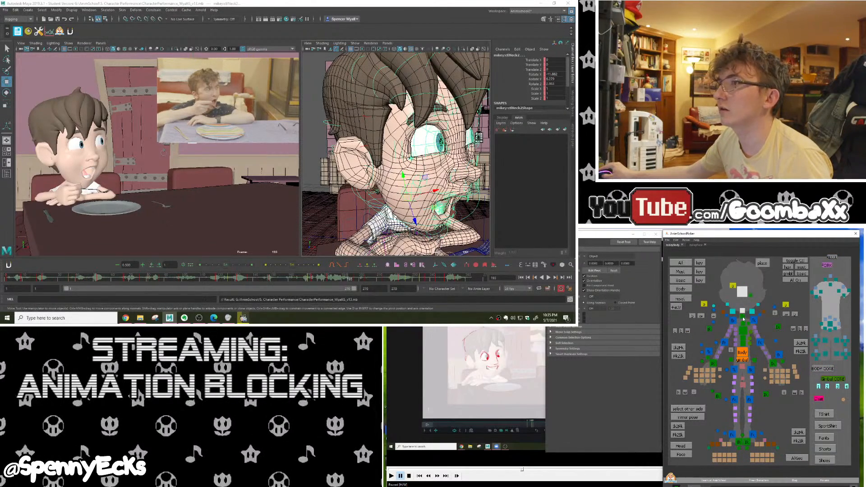
pyautogui.keyDown('shift'); pyautogui.click(743, 319); pyautogui.keyUp('shift')
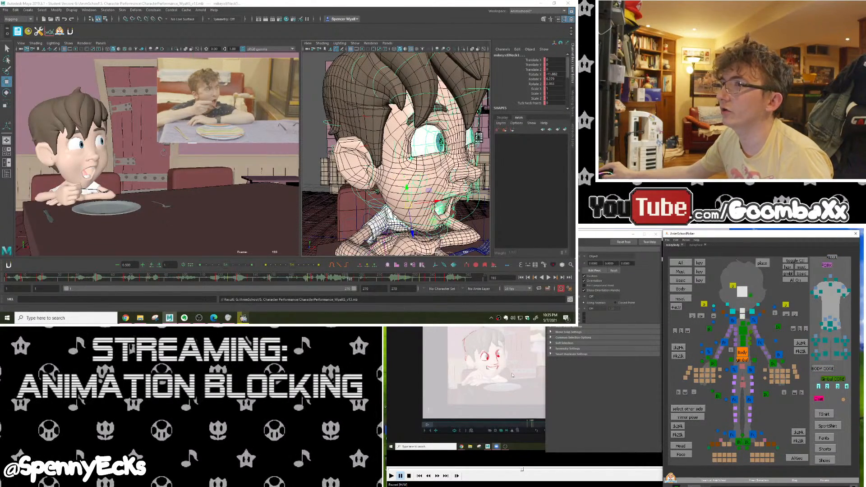
pyautogui.click(559, 130)
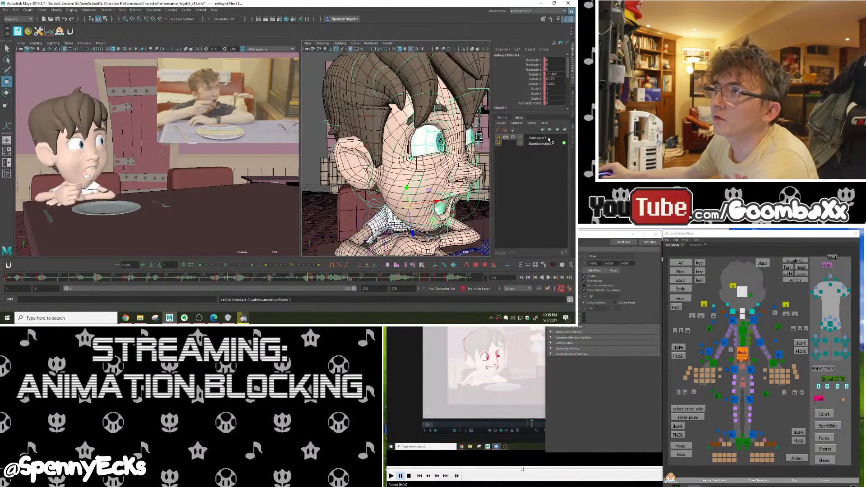
pyautogui.click(541, 143)
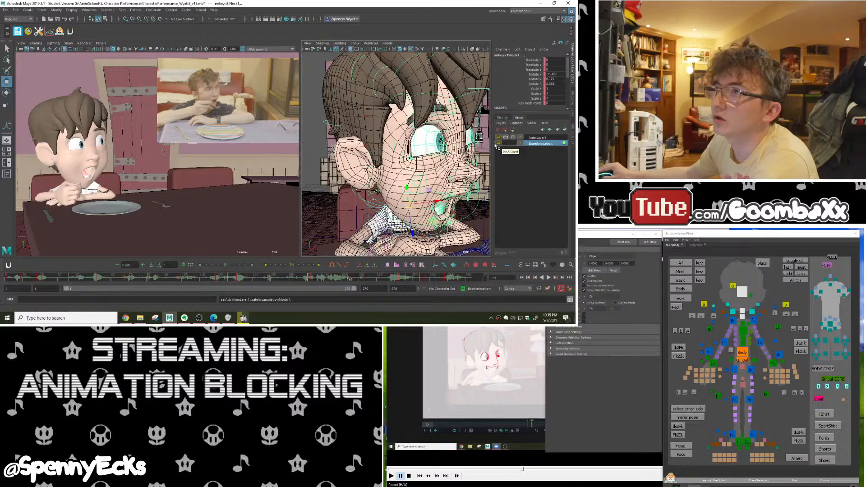
pyautogui.rightClick(537, 139)
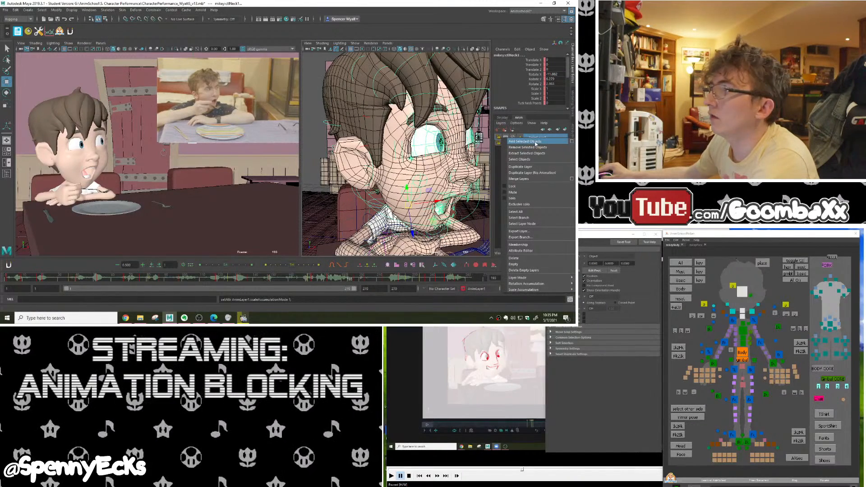
pyautogui.click(536, 143)
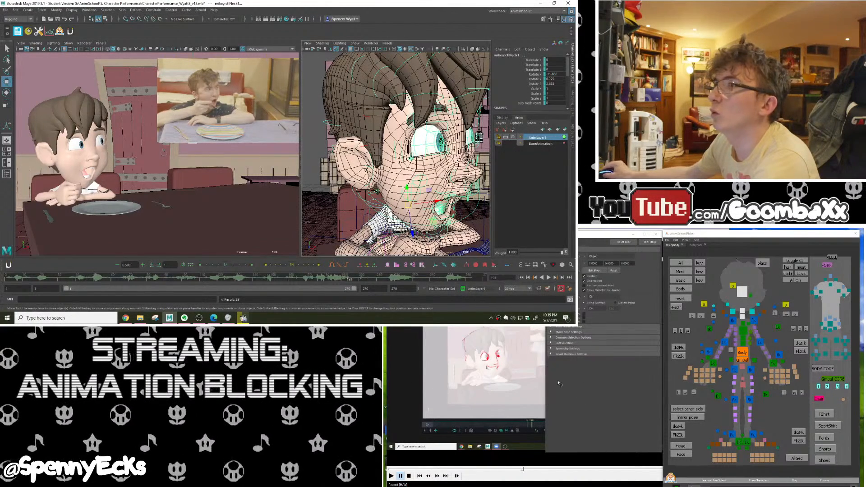
# Choose a different ghost colour for AnimLayer1 in the Color Index Settings
pyautogui.click(537, 138)
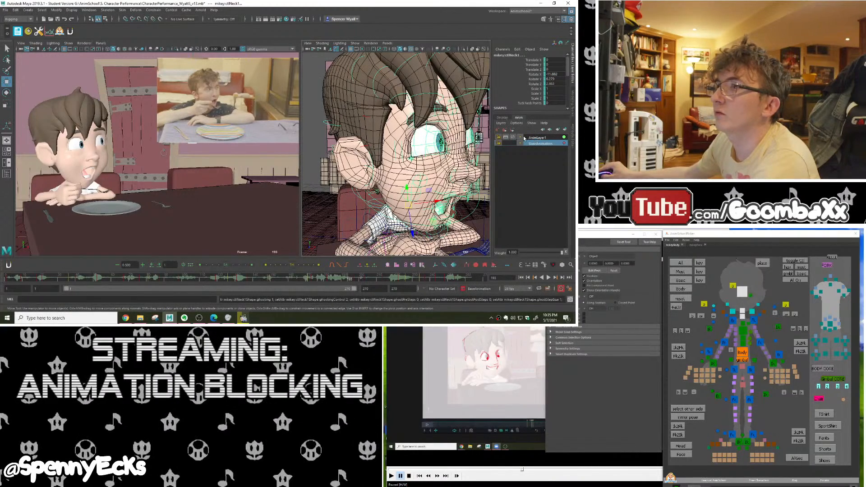
pyautogui.click(521, 137)
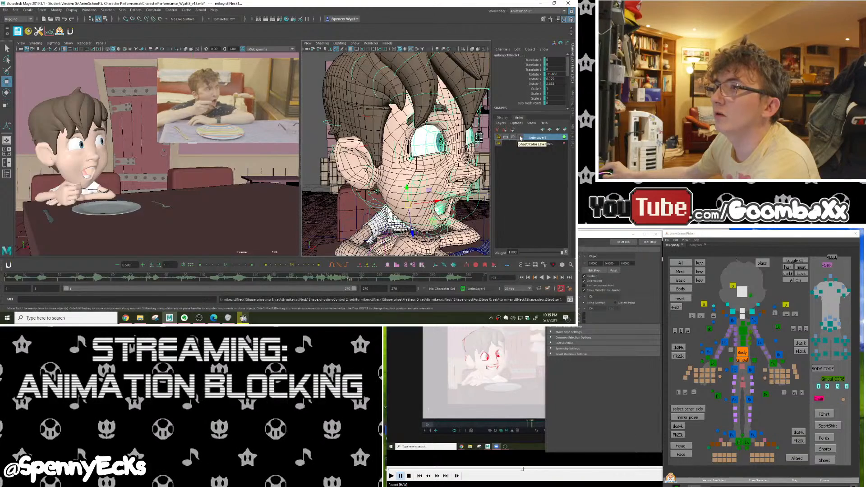
pyautogui.rightClick(521, 138)
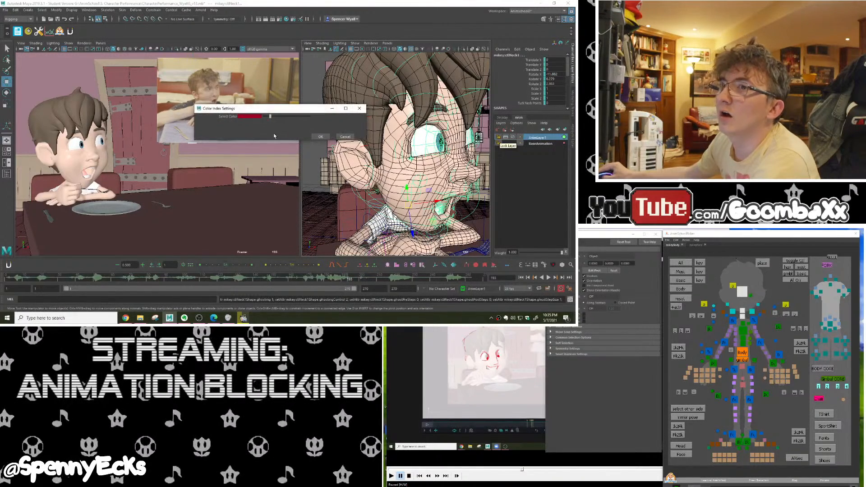
pyautogui.moveTo(271, 118); pyautogui.dragTo(309, 120)
pyautogui.click(319, 136)
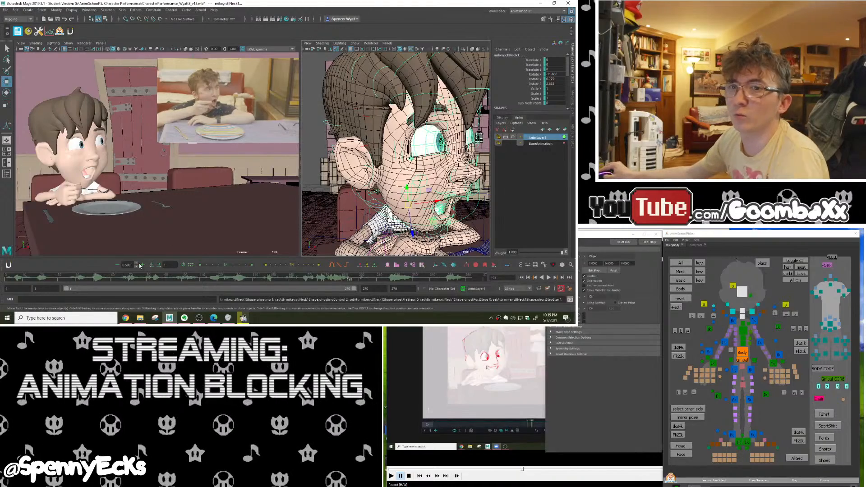
# Delete the selected controls' key at frame 69 on AnimLayer1, then activate BaseAnimation and check the shot at frame 117
pyautogui.click(129, 280)
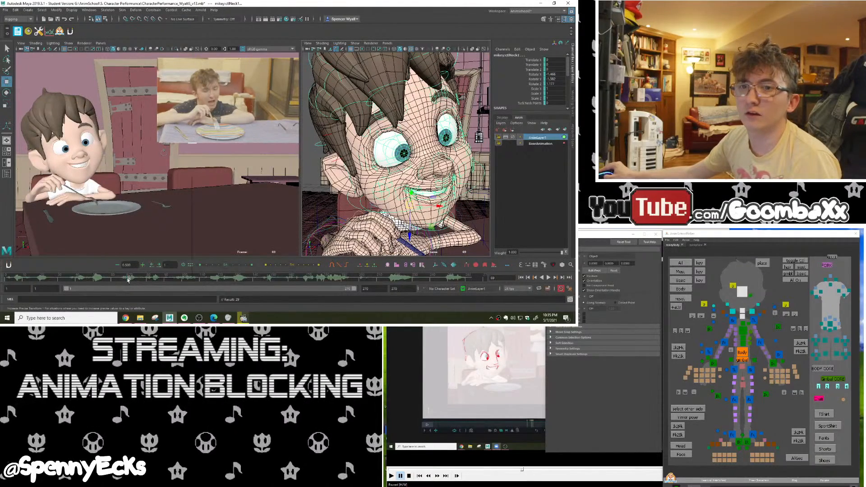
pyautogui.rightClick(128, 279)
pyautogui.click(154, 199)
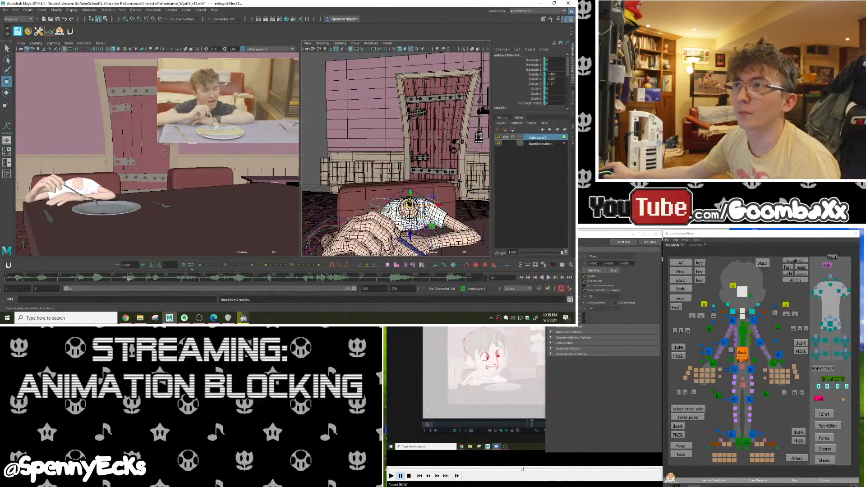
pyautogui.click(541, 144)
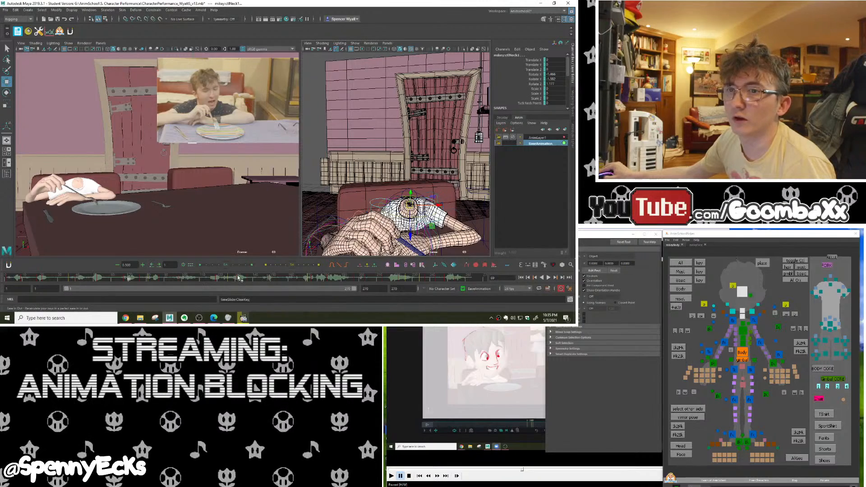
pyautogui.moveTo(239, 278); pyautogui.dragTo(215, 279)
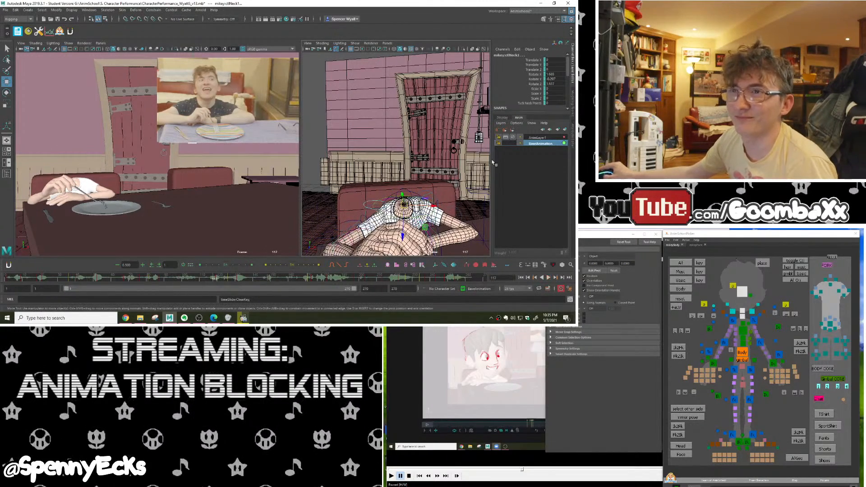
# Undo the latest layer selections and the key change at frame 69 on AnimLayer1
pyautogui.hotkey('ctrl', 'z')
pyautogui.hotkey('ctrl', 'z')
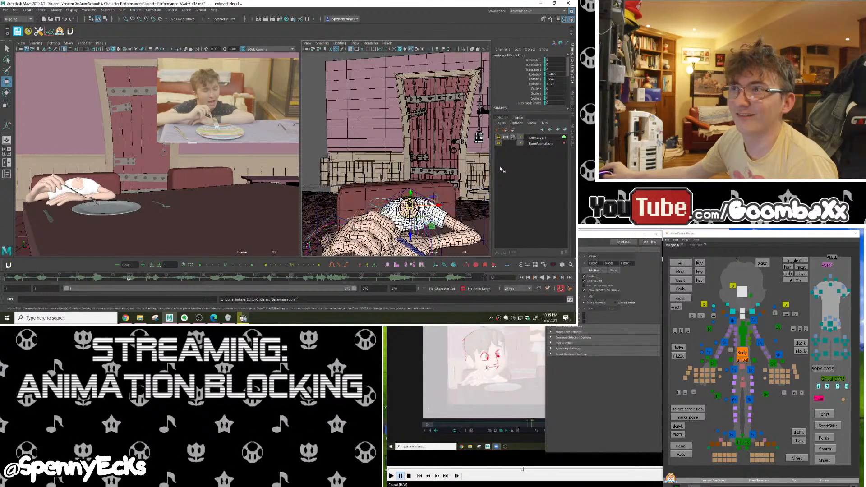
pyautogui.click(532, 138)
pyautogui.click(550, 143)
pyautogui.click(547, 138)
pyautogui.hotkey('ctrl', 'z')
pyautogui.hotkey('ctrl', 'z')
pyautogui.hotkey('ctrl', 'z')
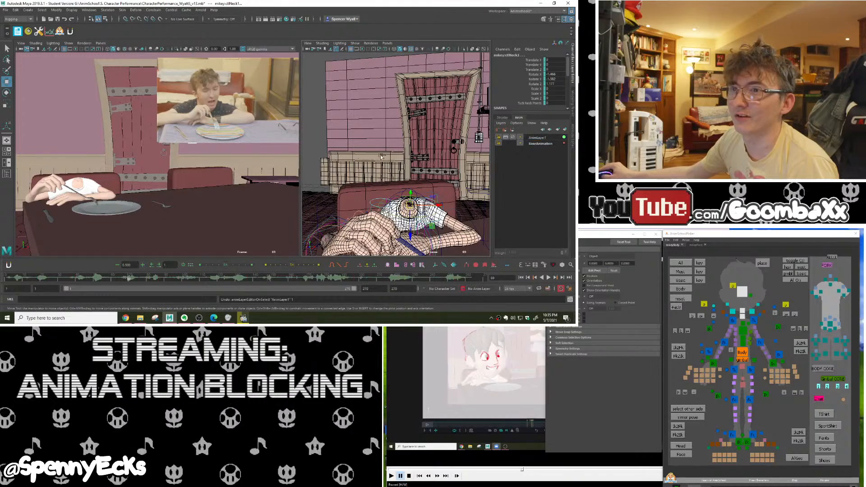
pyautogui.hotkey('ctrl', 'z')
pyautogui.hotkey('ctrl', 'z')
pyautogui.hotkey('ctrl', 'z')
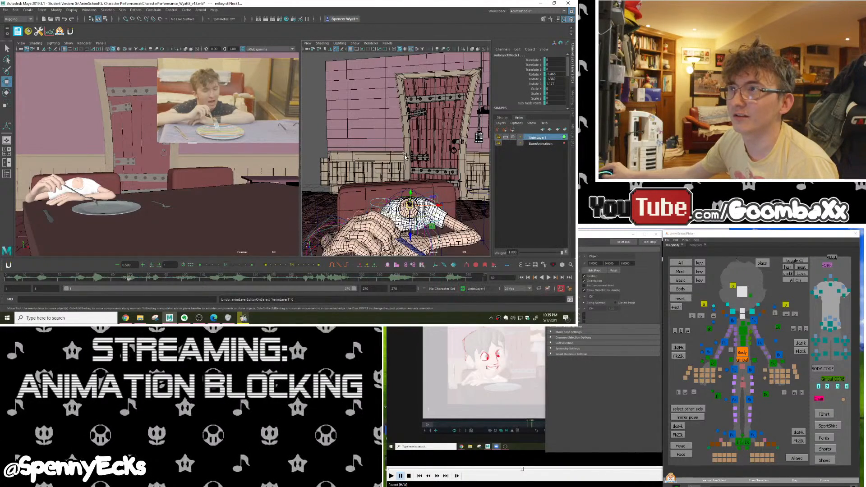
pyautogui.hotkey('ctrl', 'z')
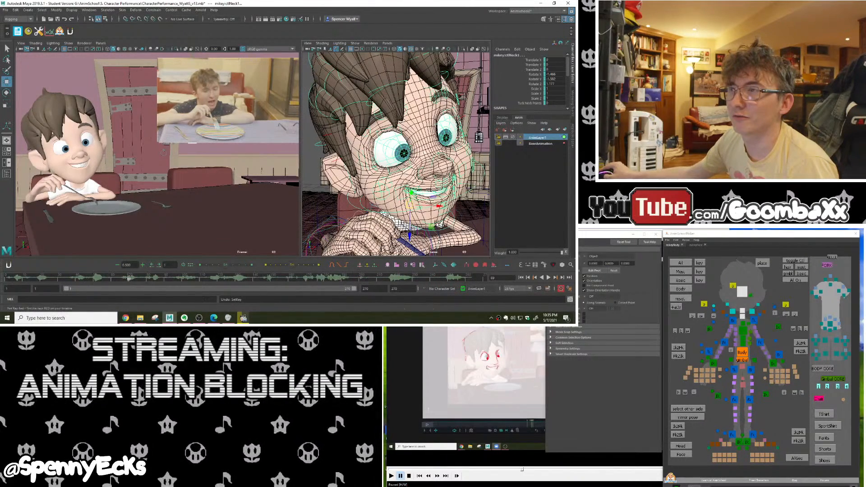
# Review the poses between frames 137 and 173, then key the selected head and neck controls at frame 137 on AnimLayer1
pyautogui.click(291, 279)
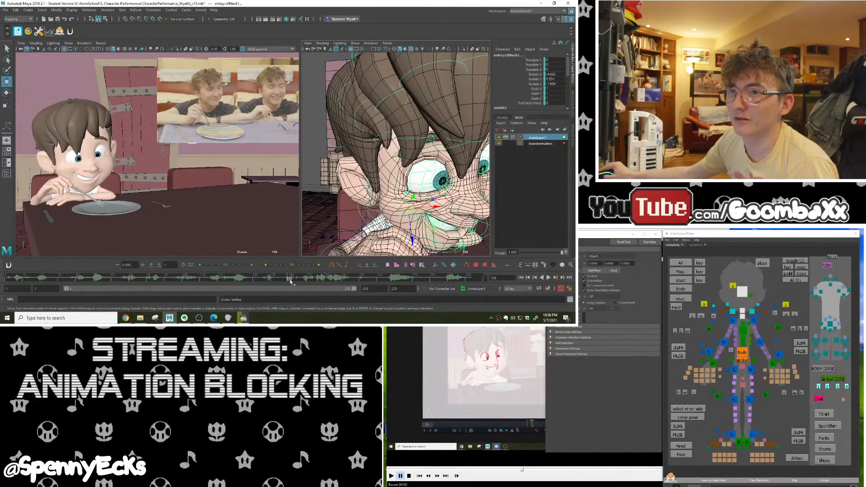
pyautogui.hotkey('alt', 'v')
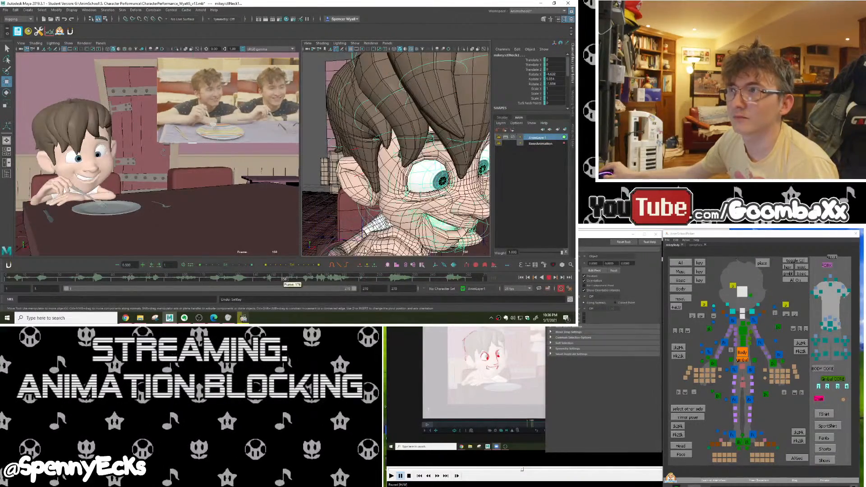
pyautogui.hotkey('alt', 'v')
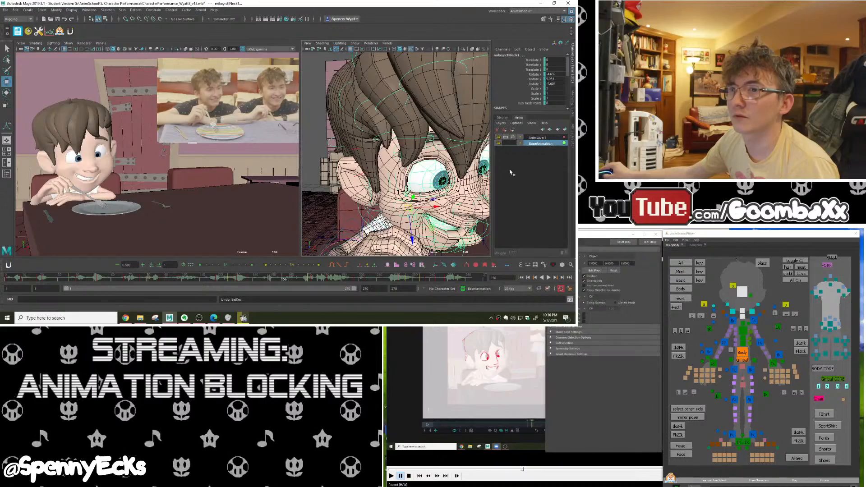
pyautogui.hotkey('alt', 'v')
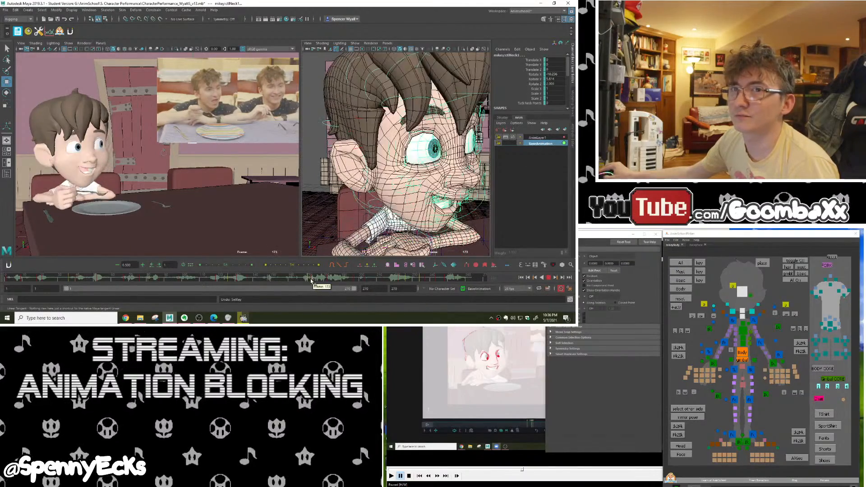
pyautogui.click(251, 282)
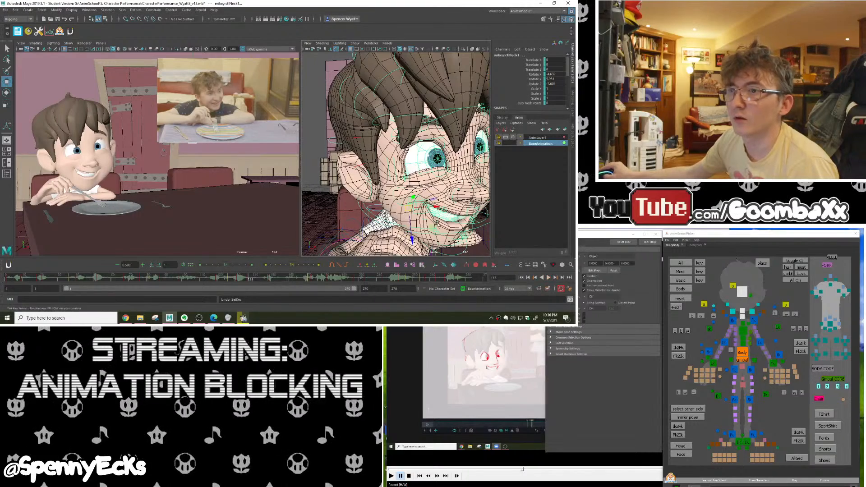
pyautogui.click(547, 138)
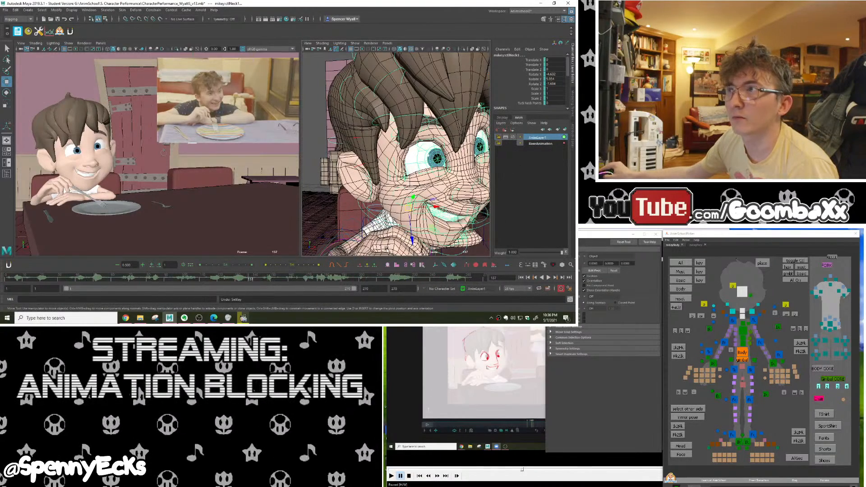
pyautogui.press('s')
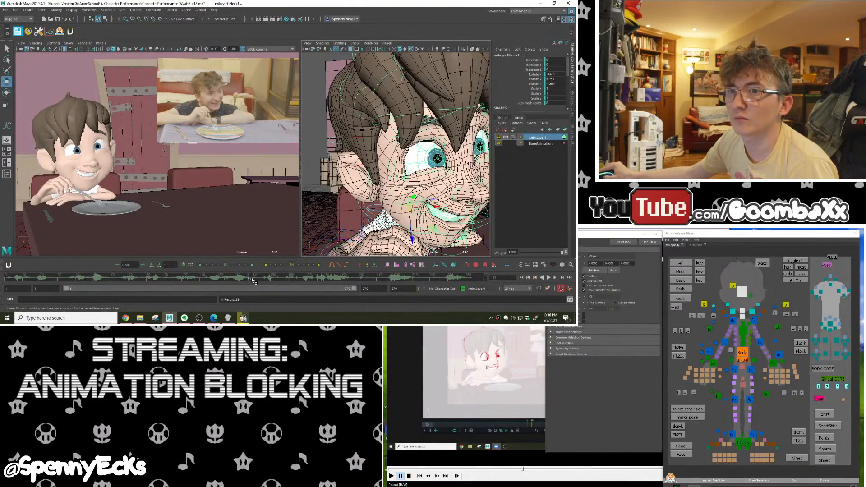
# Rotate the selected neck controls at frame 150 on AnimLayer1, key the pose and play back the surrounding frames
pyautogui.click(550, 144)
pyautogui.moveTo(251, 282); pyautogui.dragTo(310, 285)
pyautogui.click(536, 138)
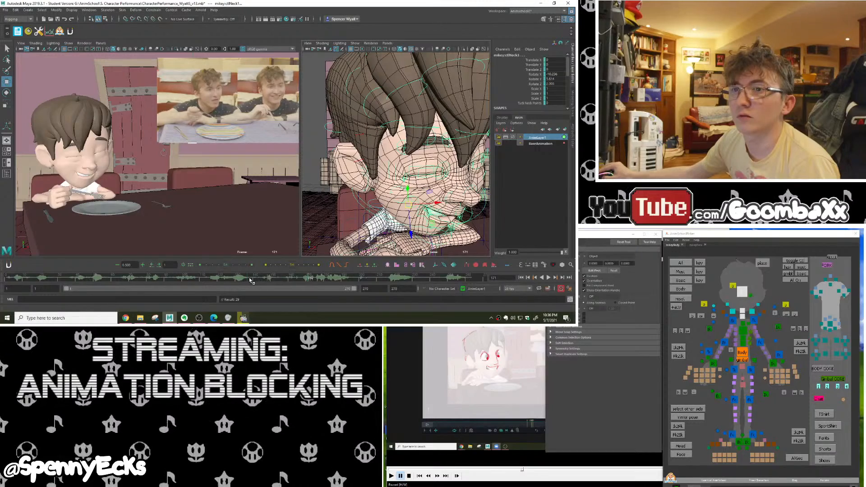
pyautogui.moveTo(251, 280); pyautogui.dragTo(273, 283)
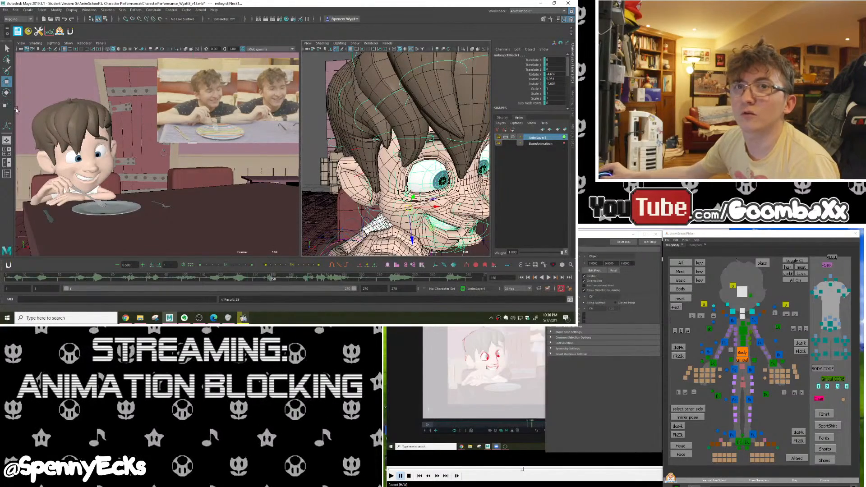
pyautogui.click(6, 92)
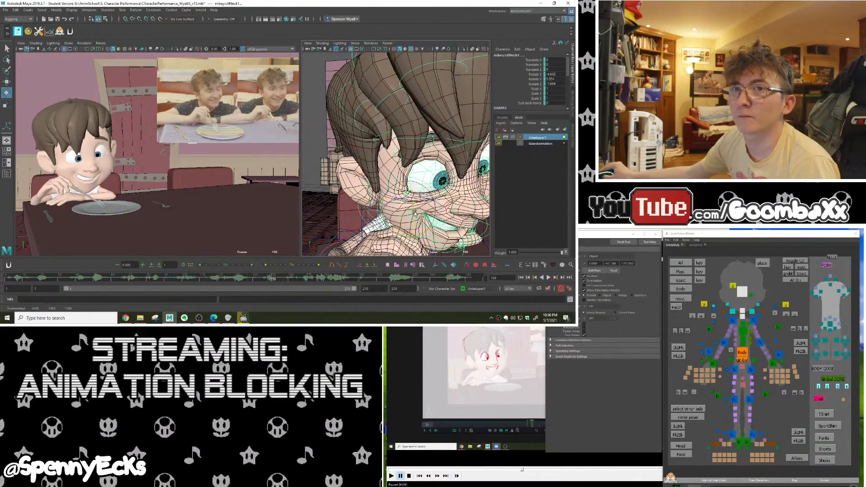
pyautogui.moveTo(414, 213); pyautogui.dragTo(412, 208)
pyautogui.press('s')
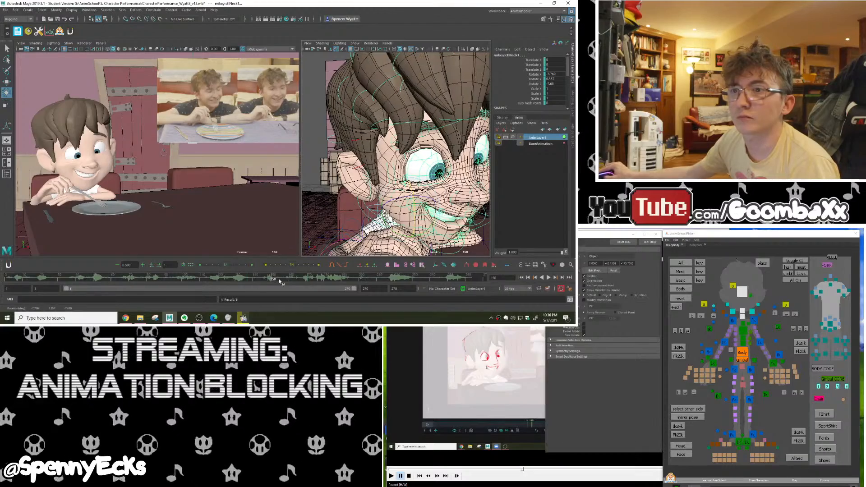
pyautogui.hotkey('alt', 'v')
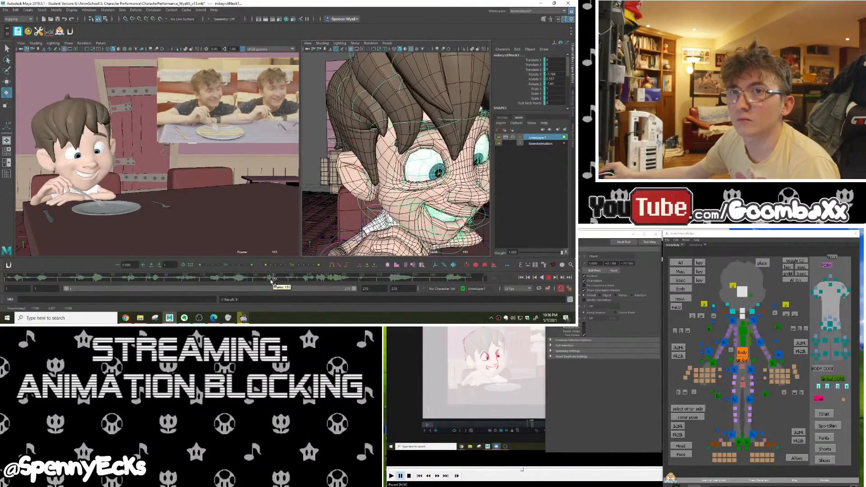
pyautogui.moveTo(271, 282); pyautogui.dragTo(268, 281)
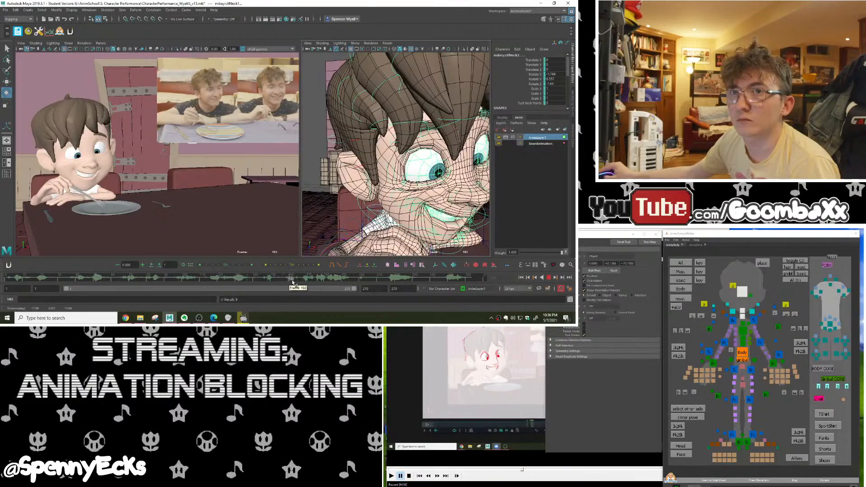
pyautogui.click(278, 280)
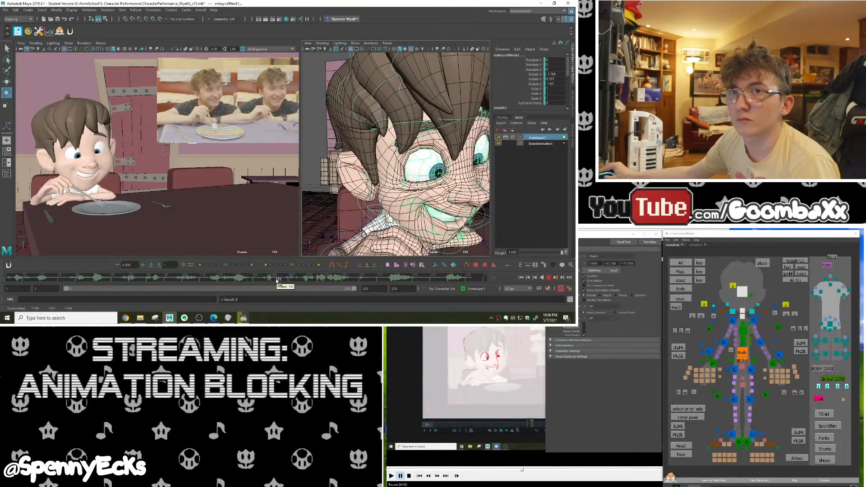
pyautogui.moveTo(274, 281); pyautogui.dragTo(273, 281)
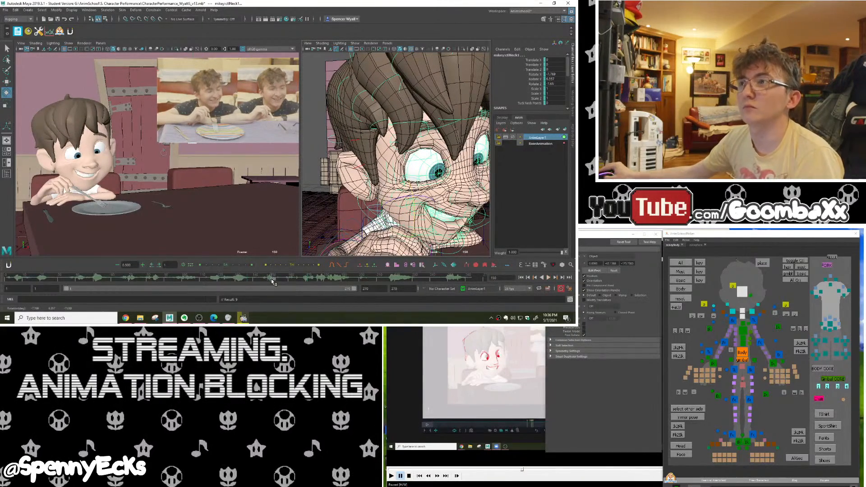
# Examine the animation layer commands, options and display settings, and check AnimLayer1's weight, keeping it at 1.000
pyautogui.rightClick(533, 137)
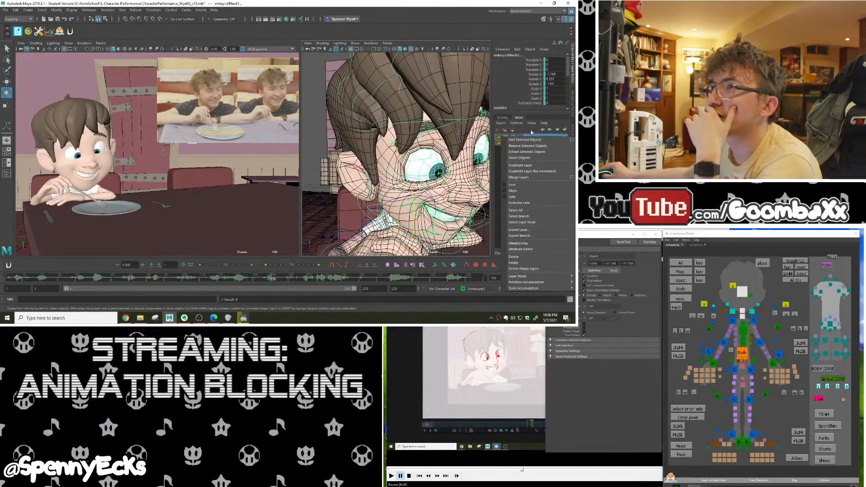
pyautogui.click(516, 123)
pyautogui.click(515, 123)
pyautogui.click(515, 123)
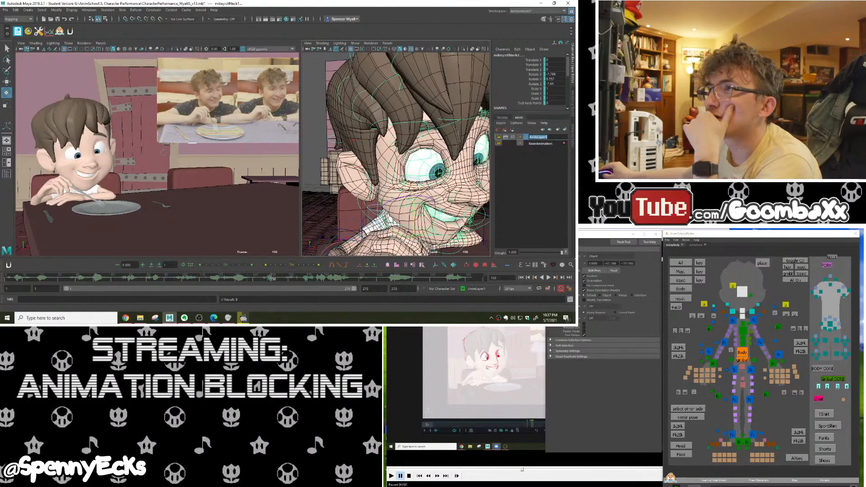
pyautogui.click(535, 137)
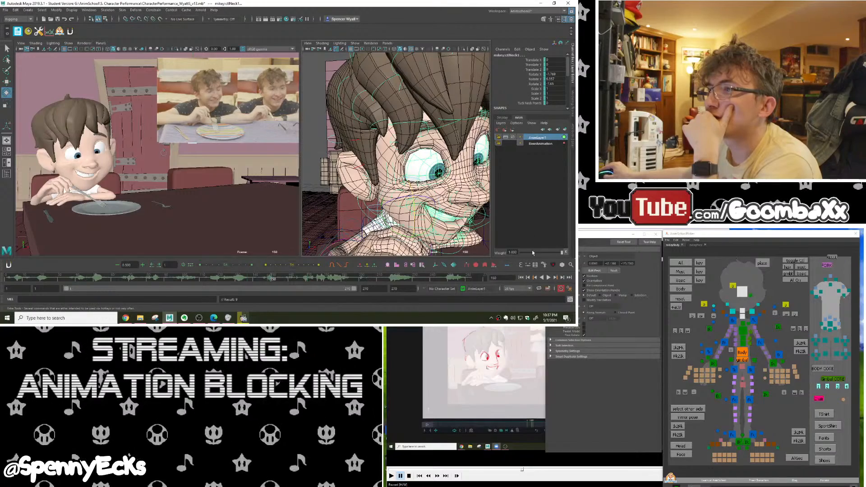
pyautogui.moveTo(544, 256); pyautogui.dragTo(562, 253)
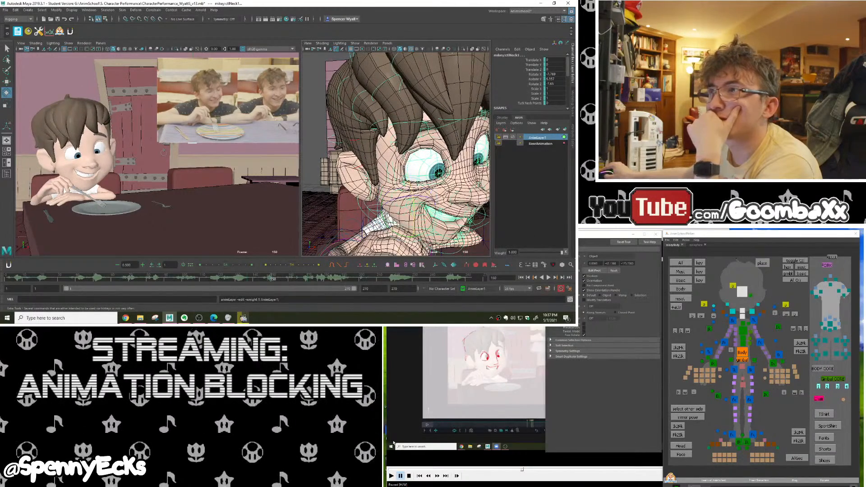
pyautogui.click(516, 123)
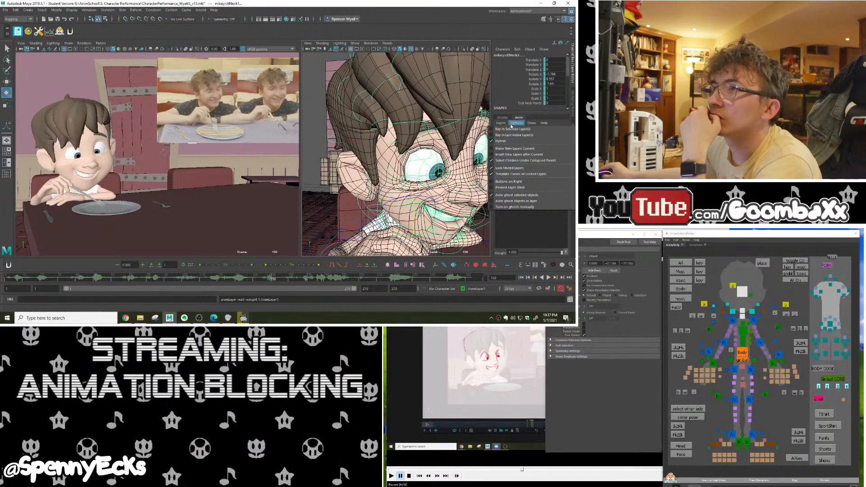
pyautogui.moveTo(500, 123)
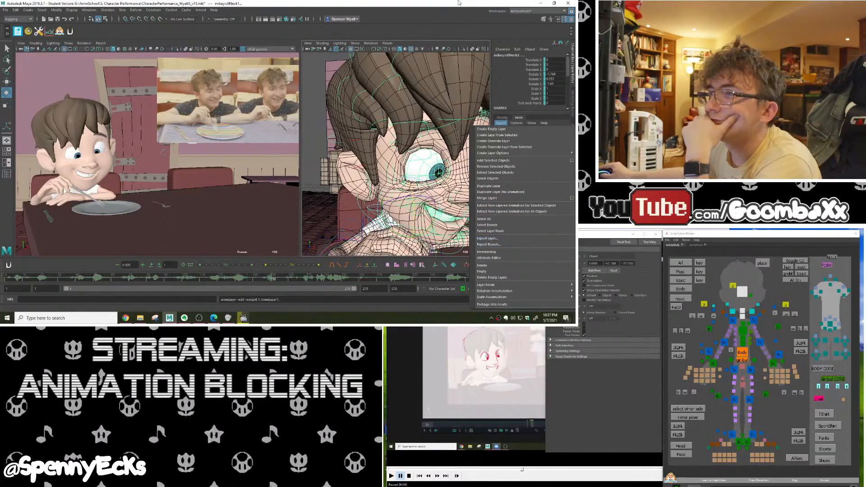
pyautogui.click(480, 2)
pyautogui.click(532, 124)
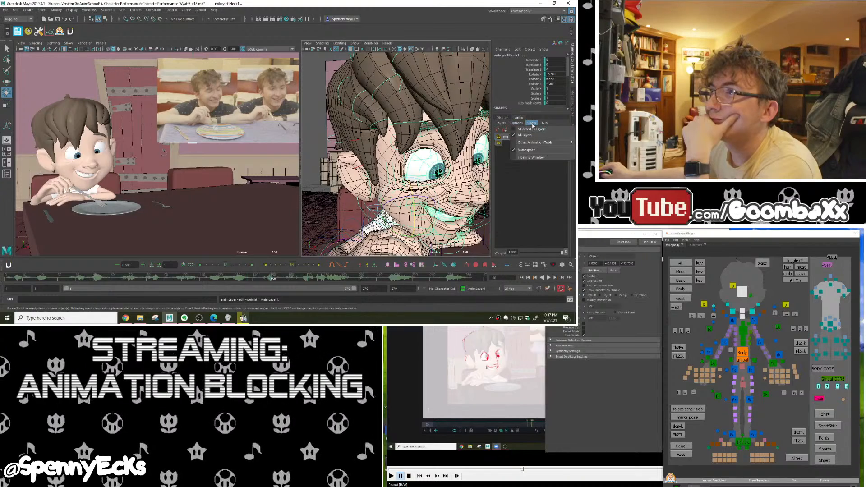
pyautogui.click(533, 125)
pyautogui.click(542, 216)
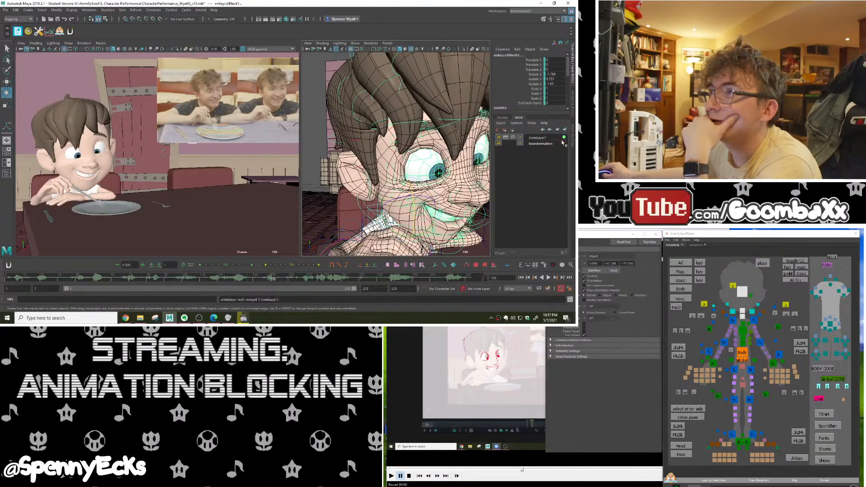
pyautogui.click(538, 138)
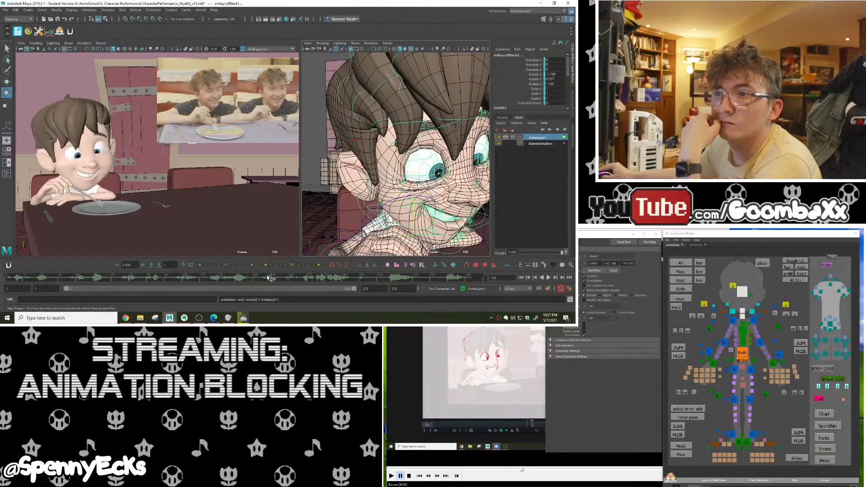
# Rotate the selected neck controls on AnimLayer1 for the pose between frames 150 and 171
pyautogui.moveTo(271, 277); pyautogui.dragTo(288, 284)
pyautogui.moveTo(414, 218); pyautogui.dragTo(416, 211)
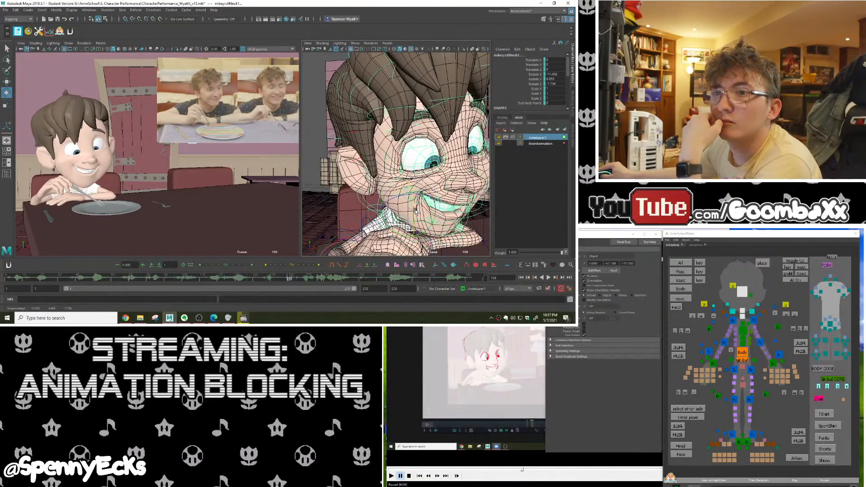
pyautogui.click(273, 280)
# Adjust the selected neck controls' rotation at frame 171 on AnimLayer1 and play back the result
pyautogui.moveTo(272, 280); pyautogui.dragTo(310, 281)
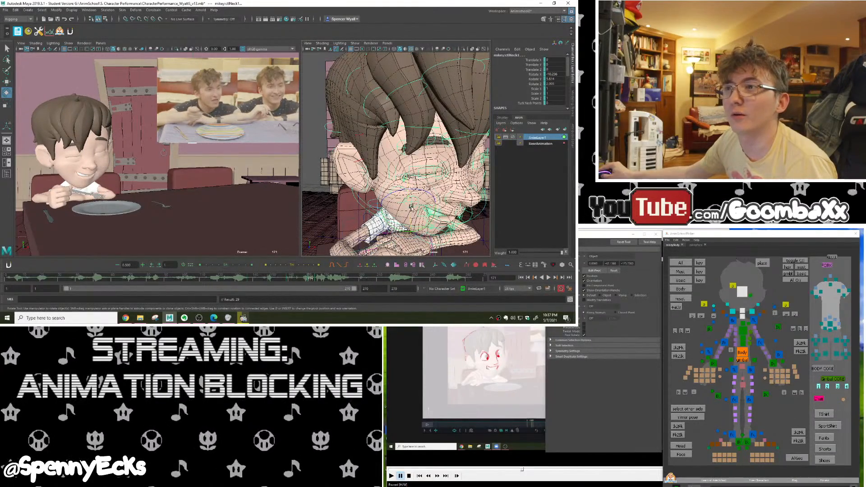
pyautogui.moveTo(423, 185); pyautogui.dragTo(411, 209)
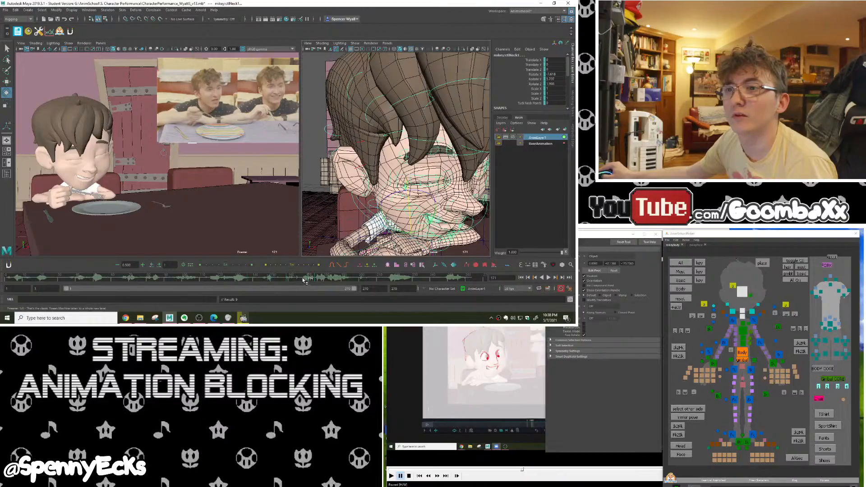
pyautogui.click(236, 280)
pyautogui.hotkey('alt', 'v')
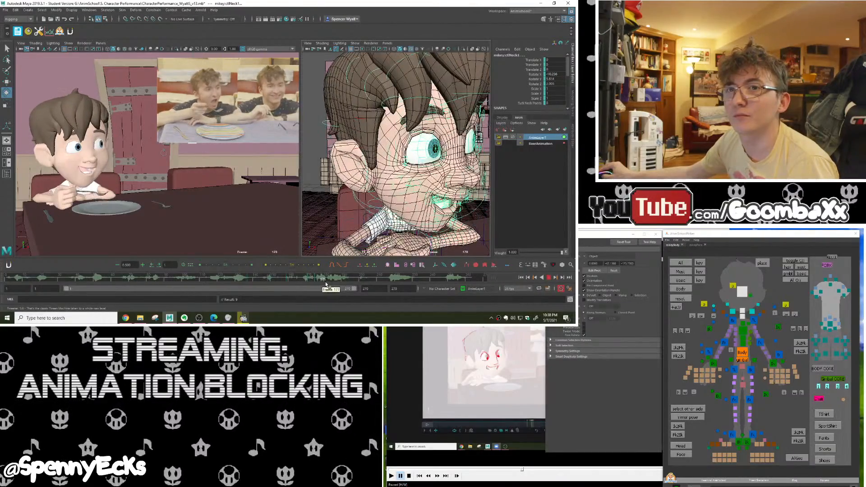
pyautogui.moveTo(312, 281)
pyautogui.mouseDown()
pyautogui.moveTo(285, 281)
pyautogui.moveTo(315, 281)
pyautogui.mouseUp()
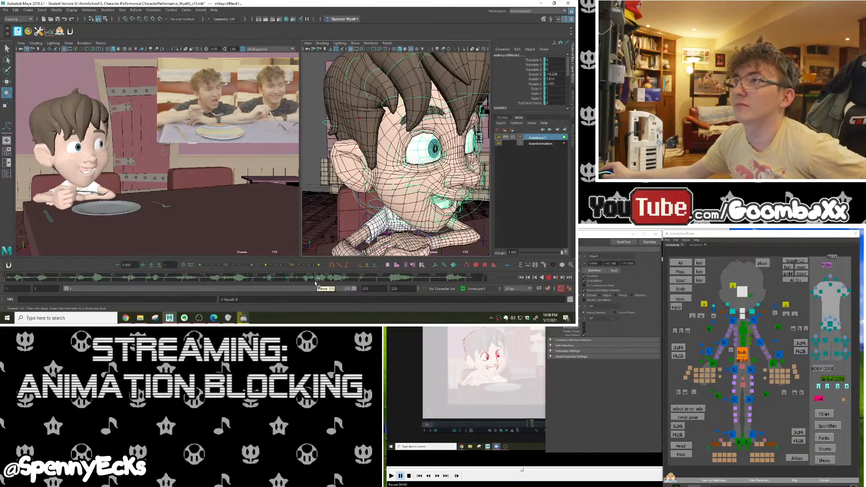
# Look over AnimLayer1's accumulation options, lower the layer's weight to about 0.378 and play back the neck motion
pyautogui.rightClick(532, 138)
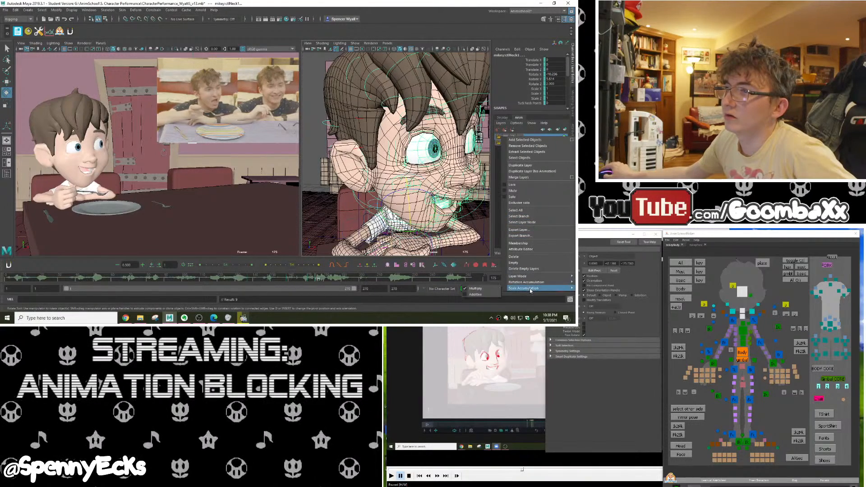
pyautogui.moveTo(518, 276)
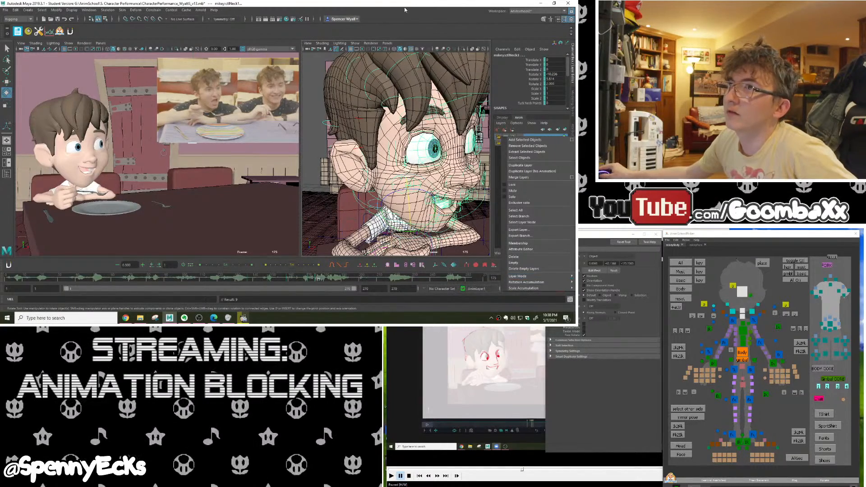
pyautogui.click(474, 280)
pyautogui.moveTo(312, 281); pyautogui.dragTo(317, 282)
pyautogui.moveTo(561, 252); pyautogui.dragTo(529, 257)
pyautogui.click(239, 281)
pyautogui.hotkey('alt', 'v')
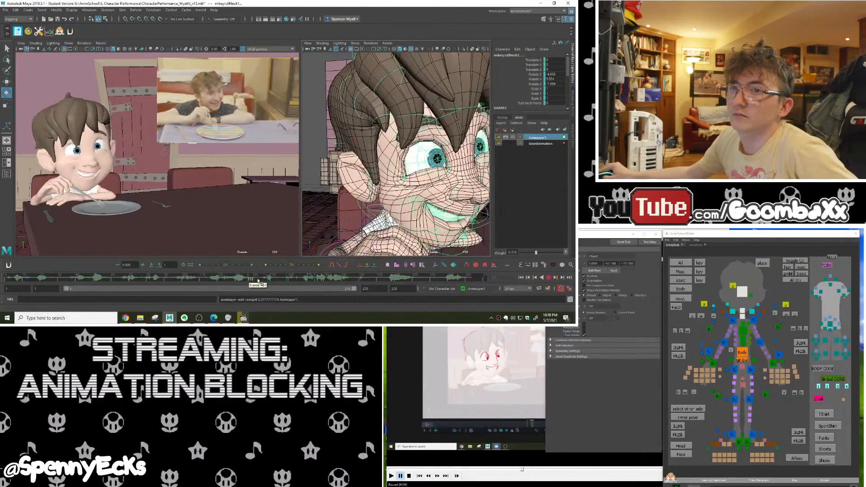
# Highlight the neck turn's frame range on the timeline and play back the motion at the reduced layer weight
pyautogui.moveTo(284, 283); pyautogui.dragTo(244, 276)
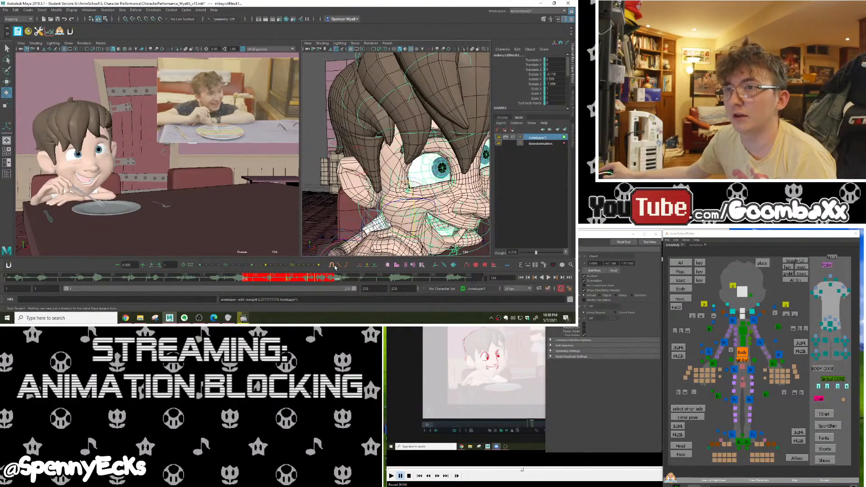
pyautogui.moveTo(255, 280); pyautogui.dragTo(341, 282)
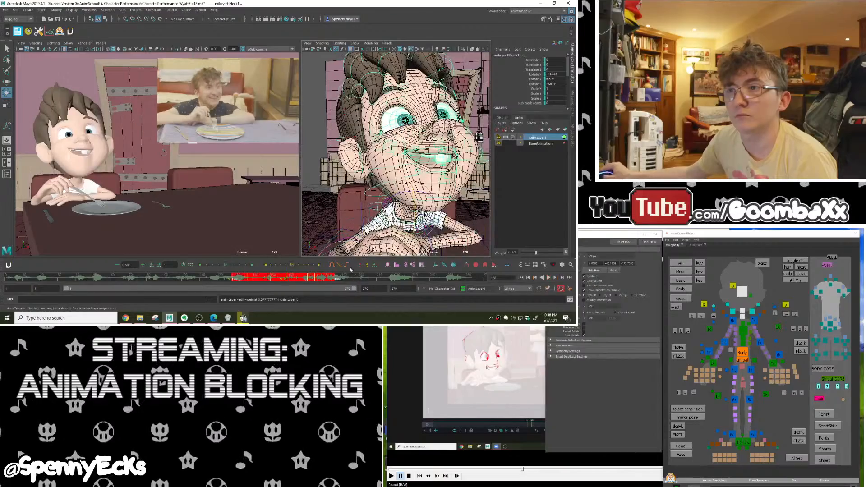
pyautogui.click(264, 282)
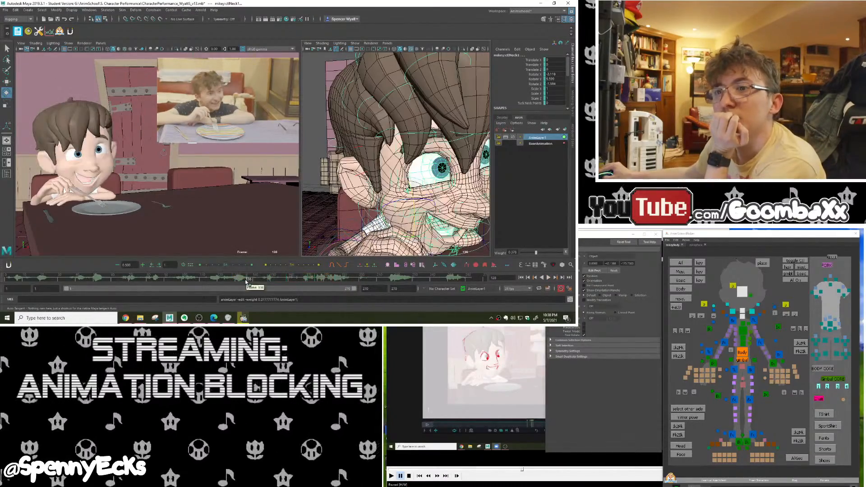
pyautogui.hotkey('alt', 'v')
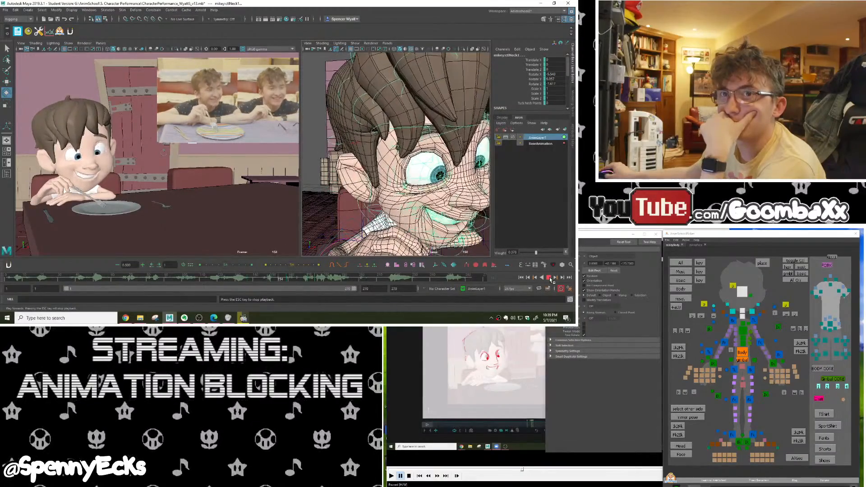
pyautogui.click(549, 278)
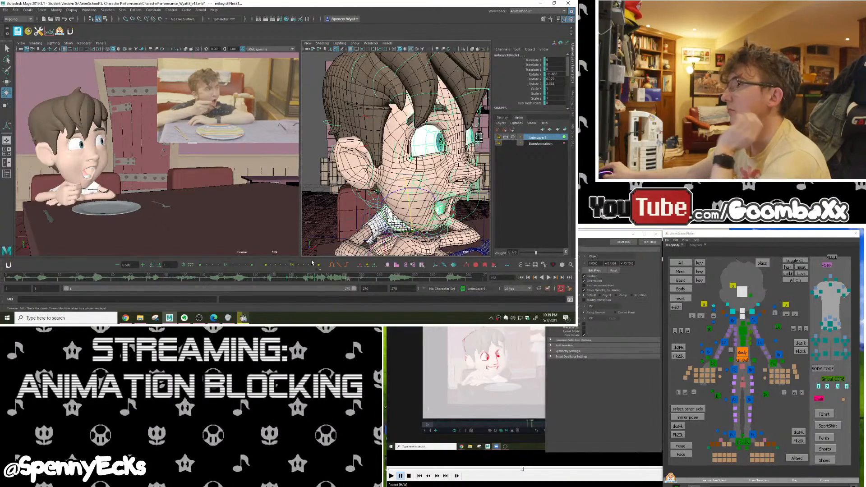
# Reselect AnimLayer1, review the animation through to the end of the shot and clear the neck control selection
pyautogui.click(538, 168)
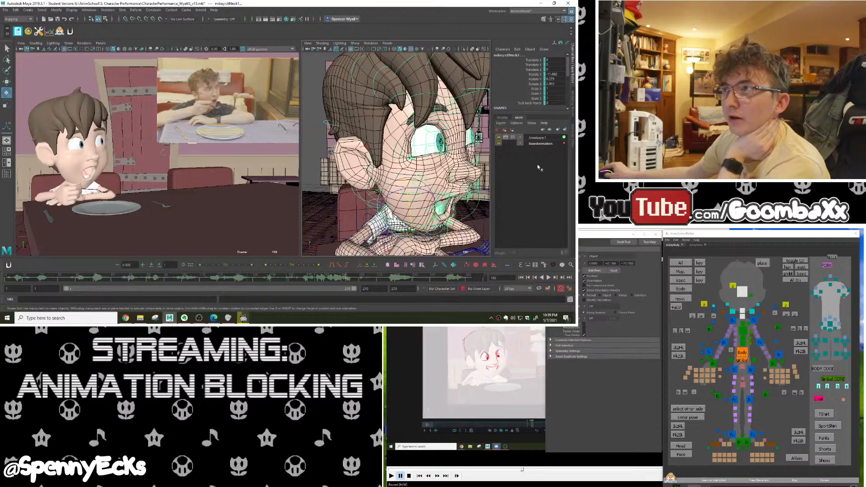
pyautogui.click(540, 139)
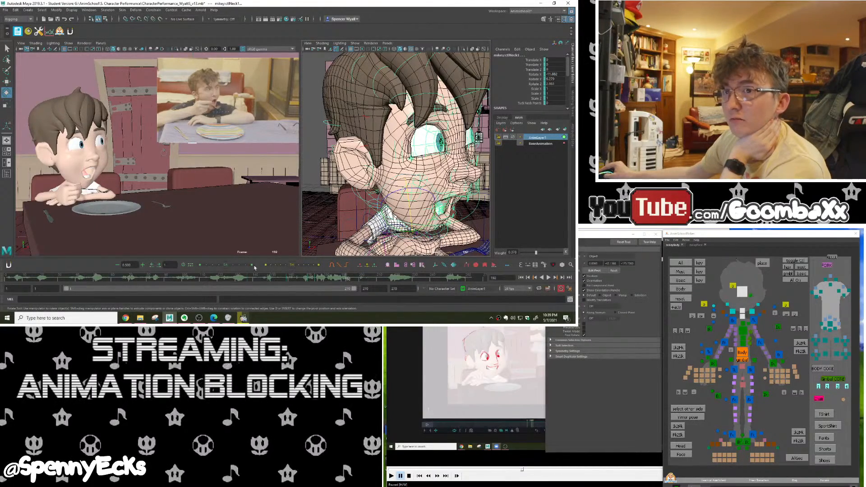
pyautogui.hotkey('alt', 'v')
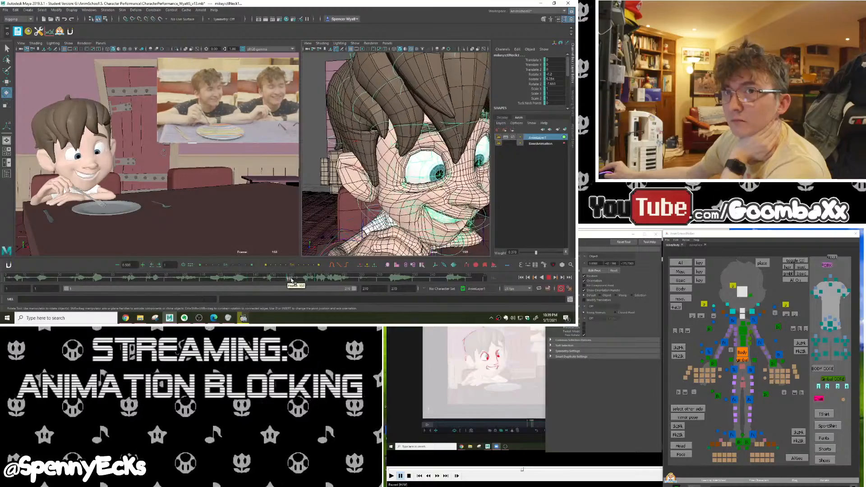
pyautogui.moveTo(312, 281); pyautogui.dragTo(465, 273)
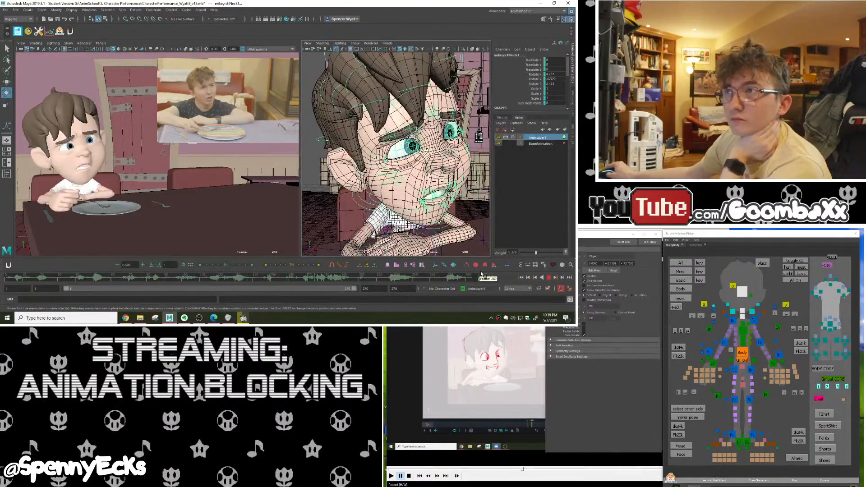
pyautogui.click(244, 319)
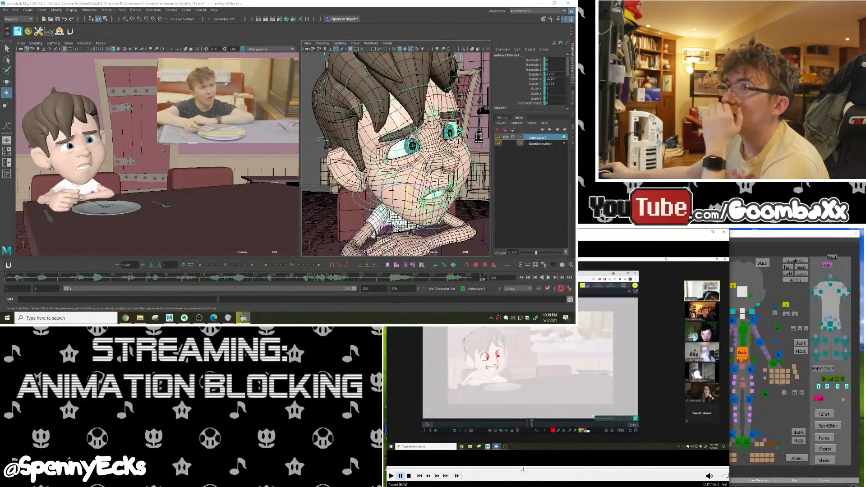
pyautogui.click(248, 175)
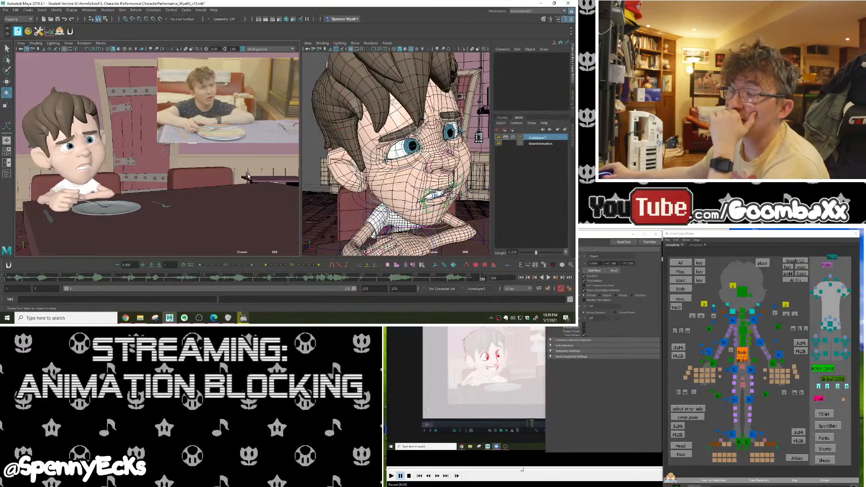